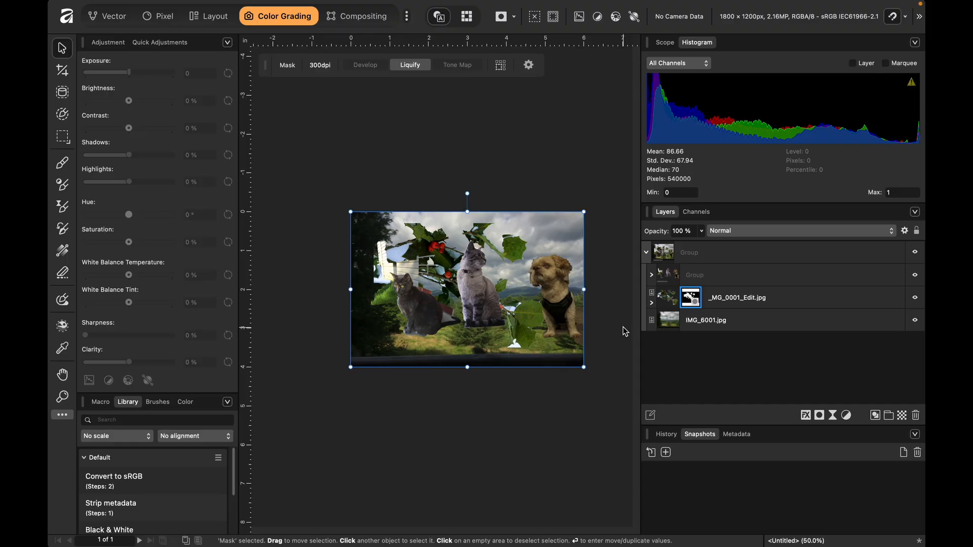
- Switch the workspace to the Compositing studio after a brief visit to Color Grading
left_click(381, 17)
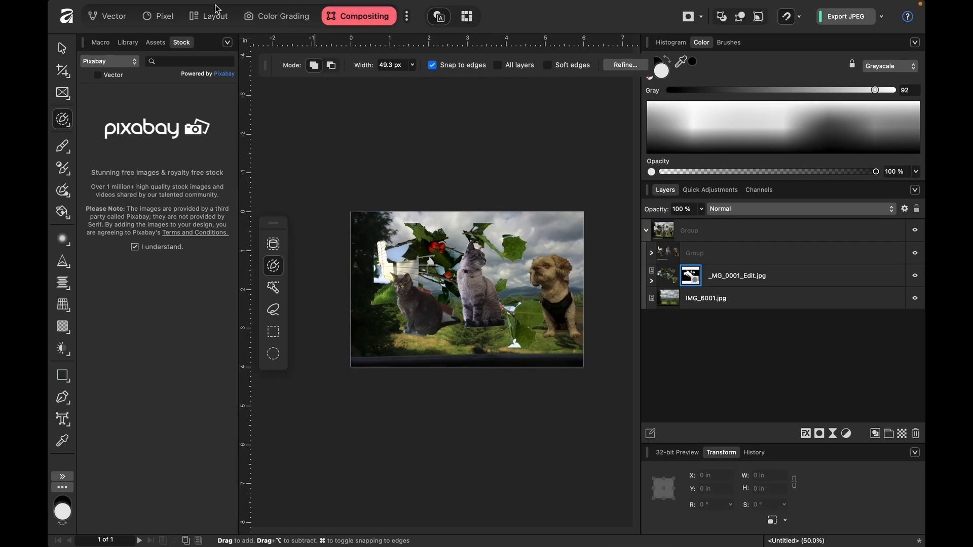
left_click(275, 19)
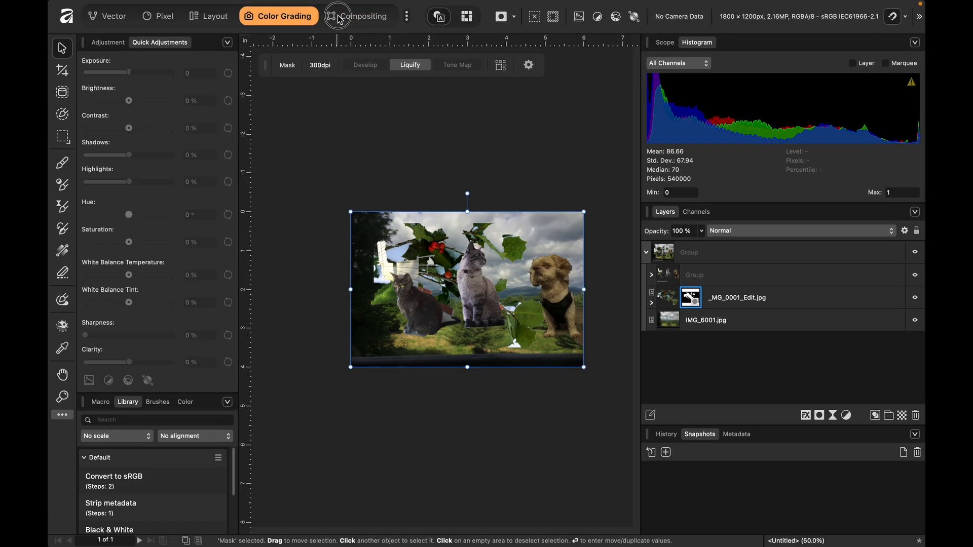
left_click(338, 16)
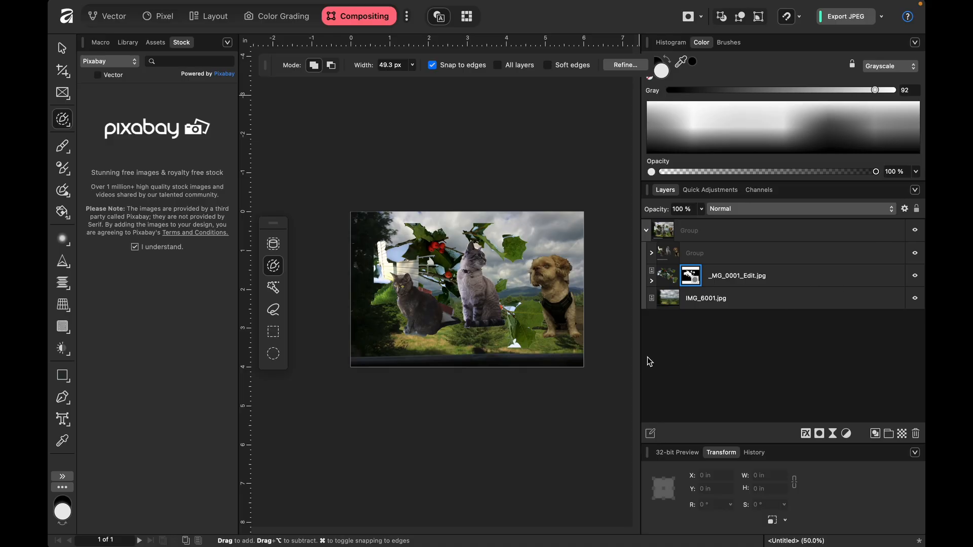
- With the Move tool, select the sitting cat, the middle cat, the dog and the holly cutout in turn to examine their layers
left_click(62, 47)
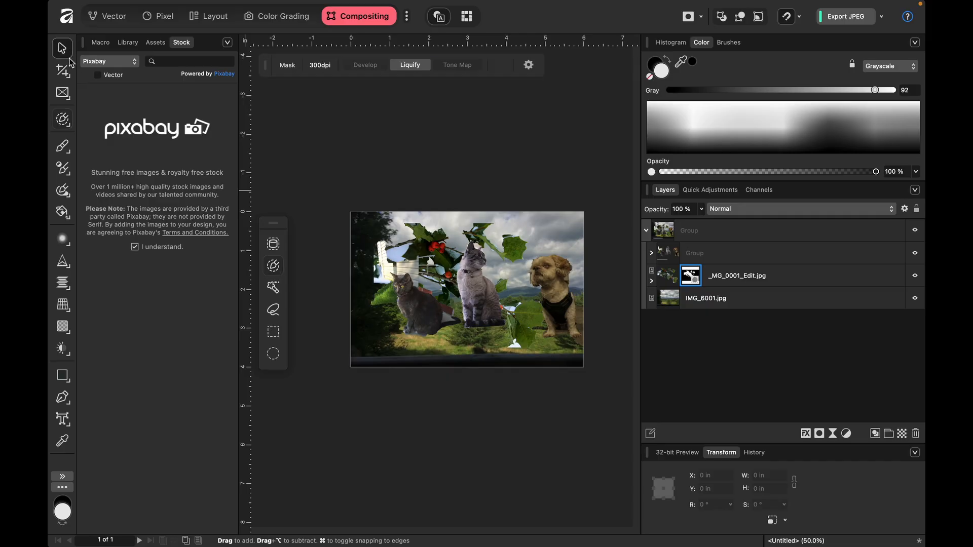
left_click(418, 315)
double_click(418, 315)
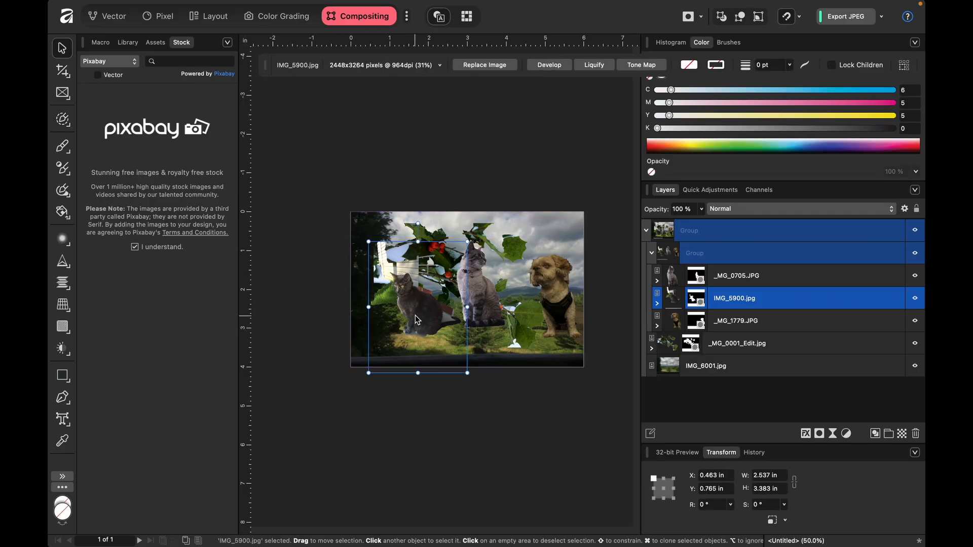
left_click(496, 307)
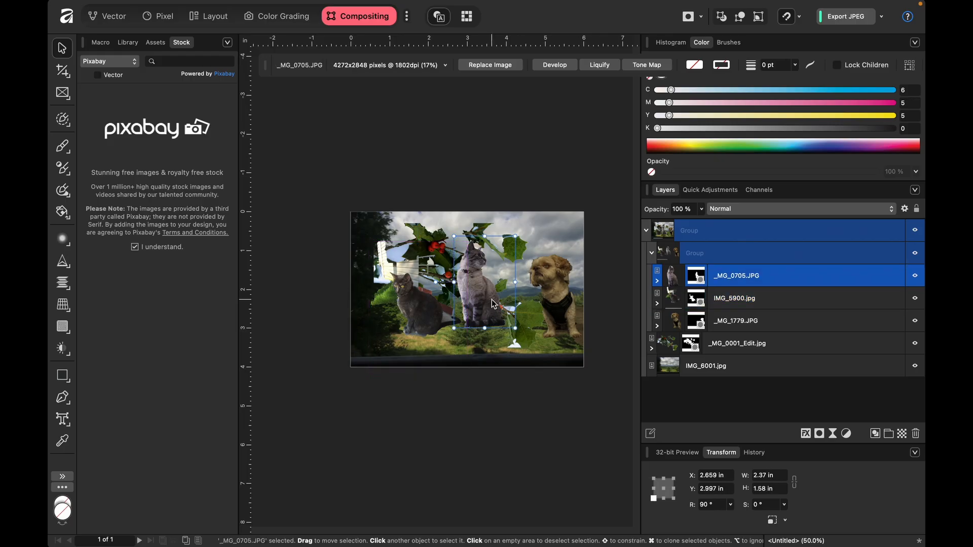
left_click(559, 303)
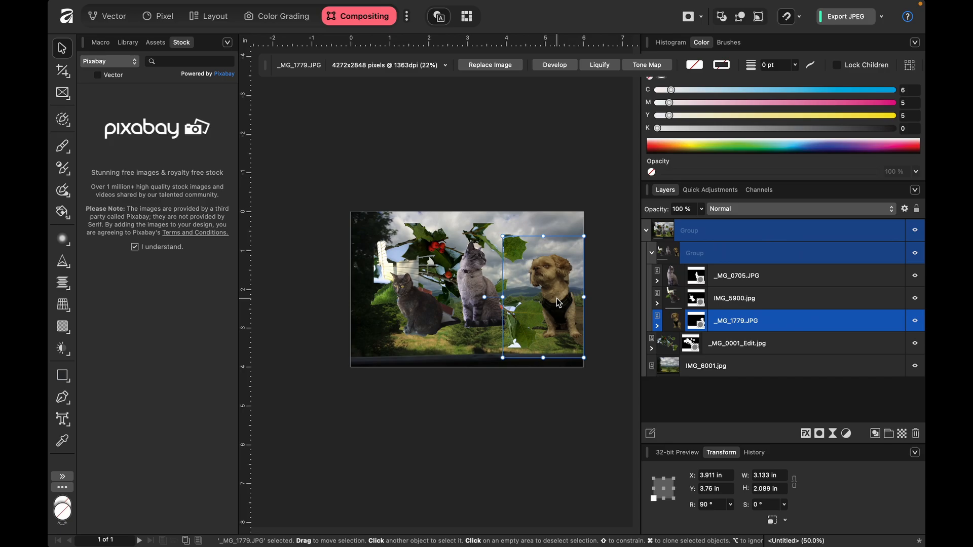
left_click(421, 241)
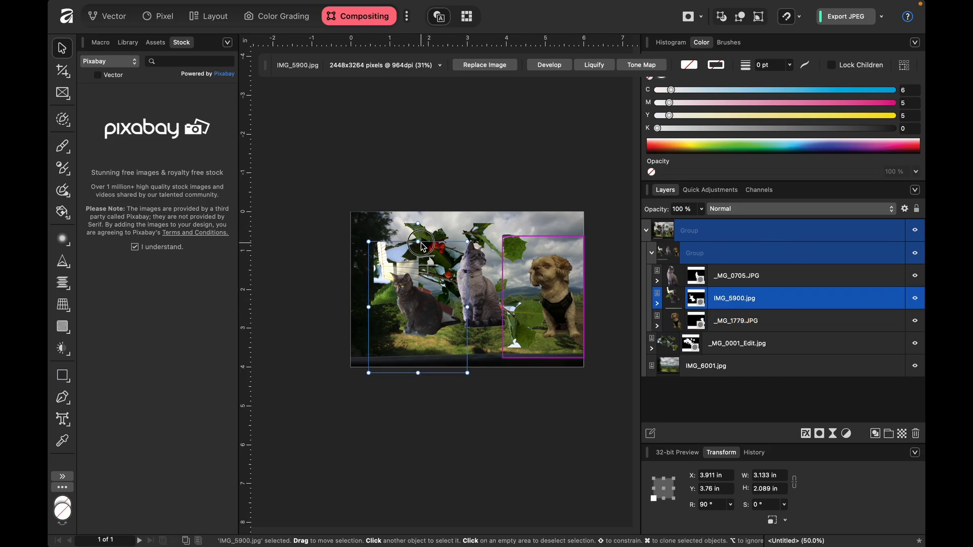
left_click(416, 230)
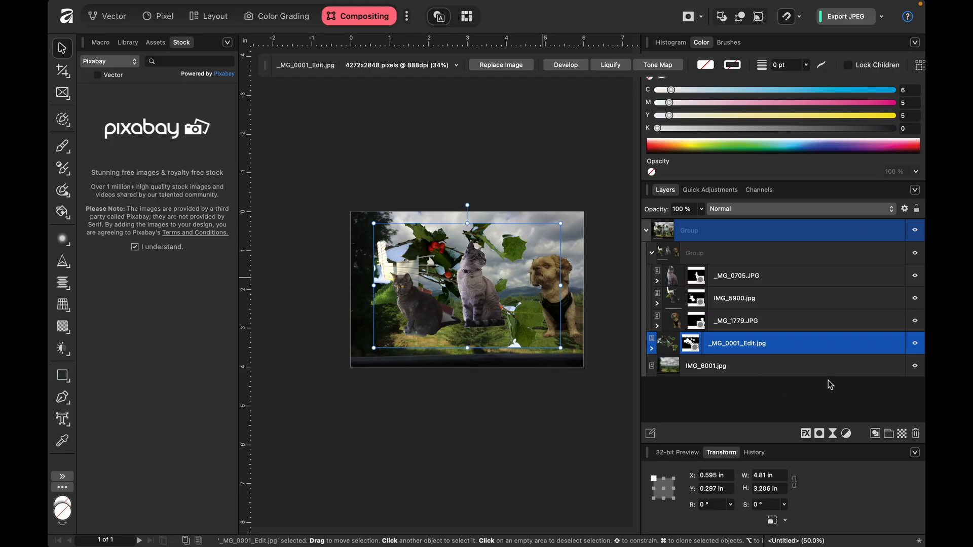
- Collapse the nested animal group and hide both that group and the _MG_0001_Edit.jpg layer
left_click(652, 253)
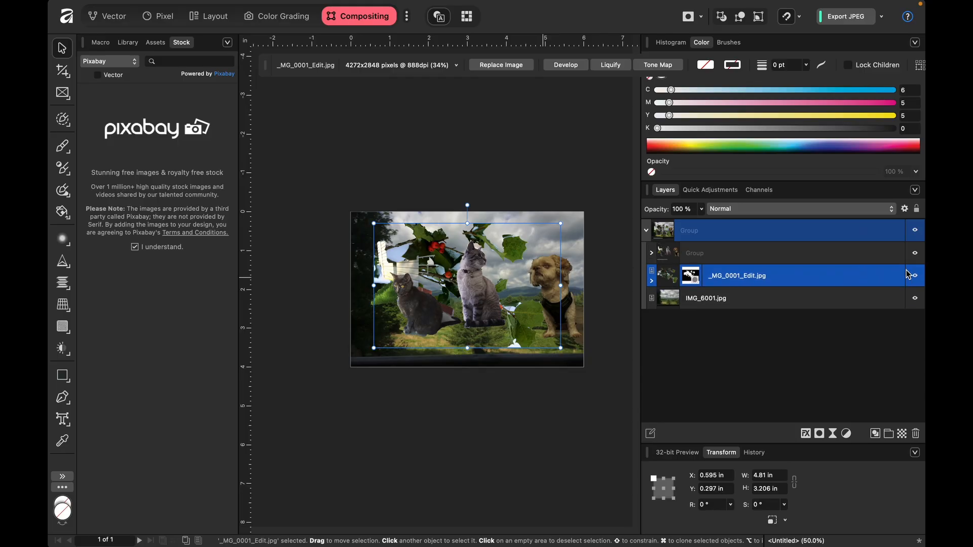
left_click(915, 253)
left_click(916, 276)
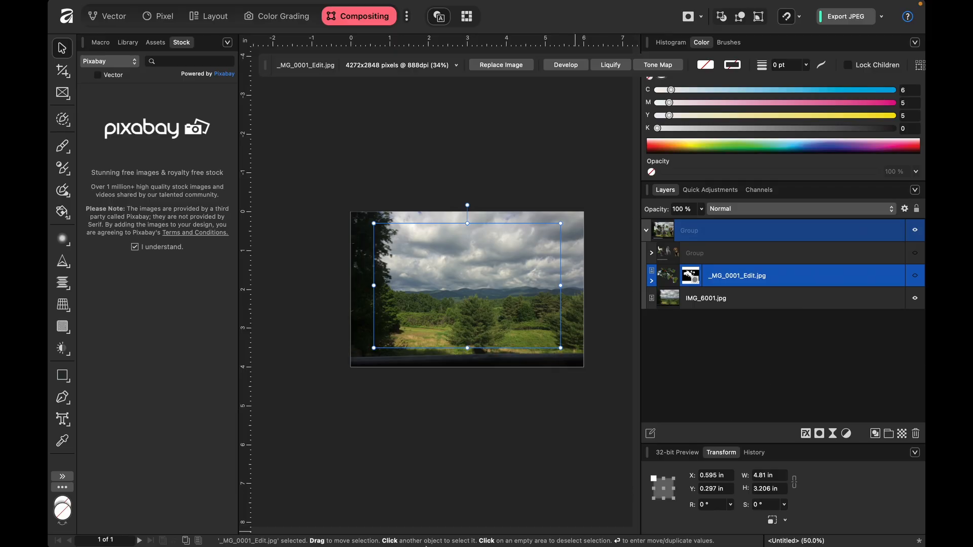
- Switch to Finder, open the Affinity folder on the desktop, and move the RandomPhotoManipulation file to an empty area
mouse_move(426, 546)
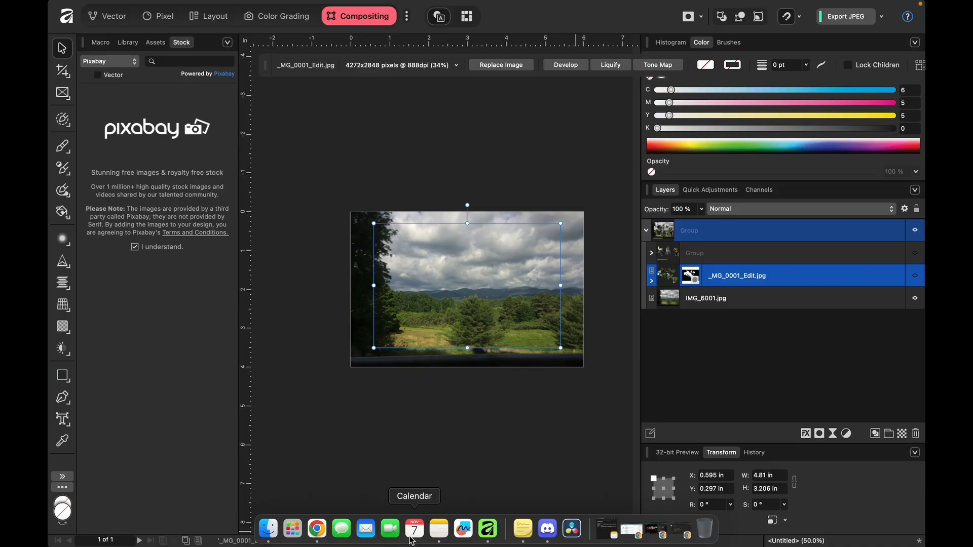
left_click(321, 534)
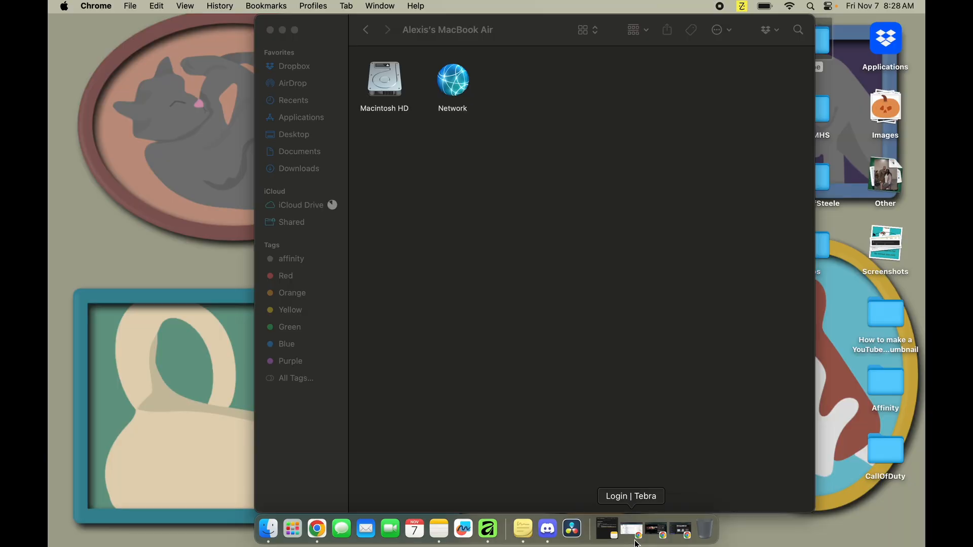
left_click(268, 530)
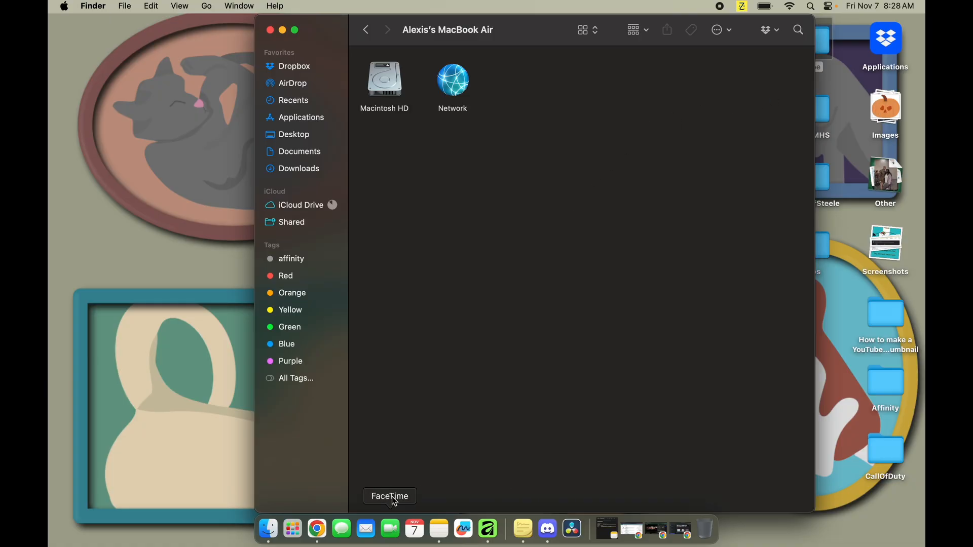
left_click(299, 135)
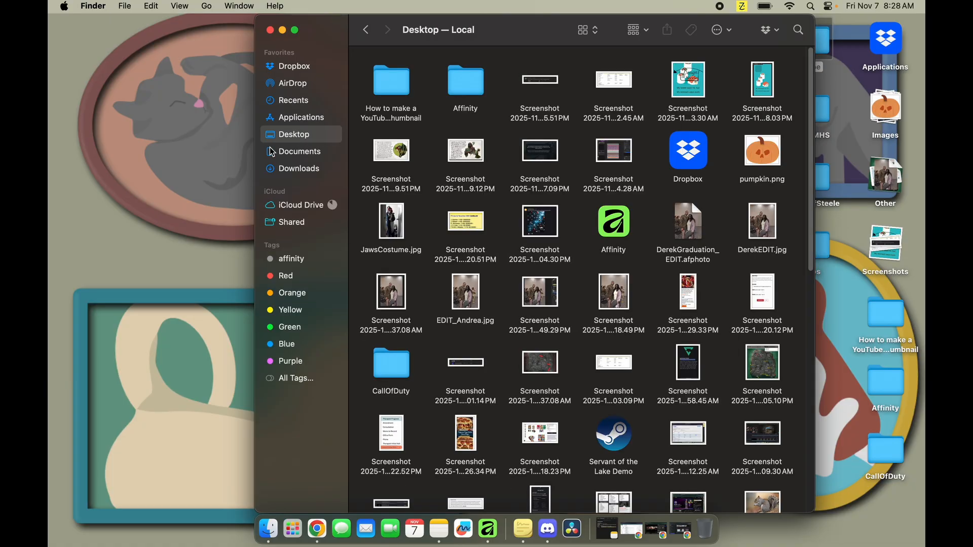
left_click(487, 96)
double_click(487, 95)
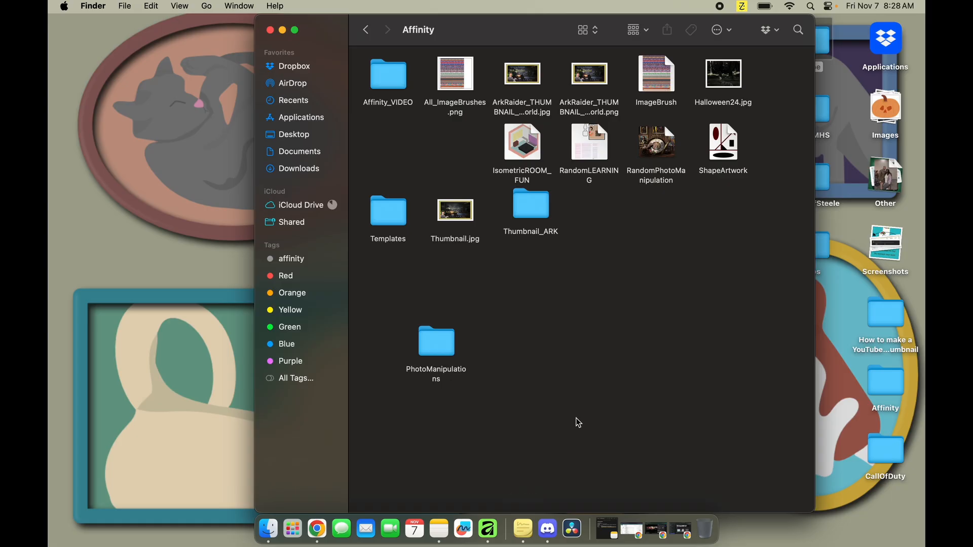
left_click_drag(654, 153, 656, 324)
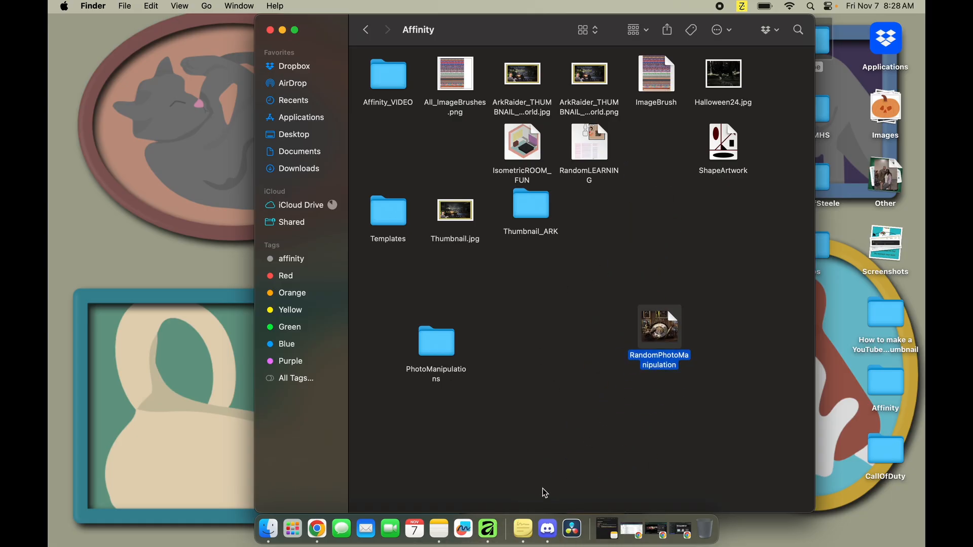
- Arrange Affinity and the Finder window side by side in a split view
left_click(489, 529)
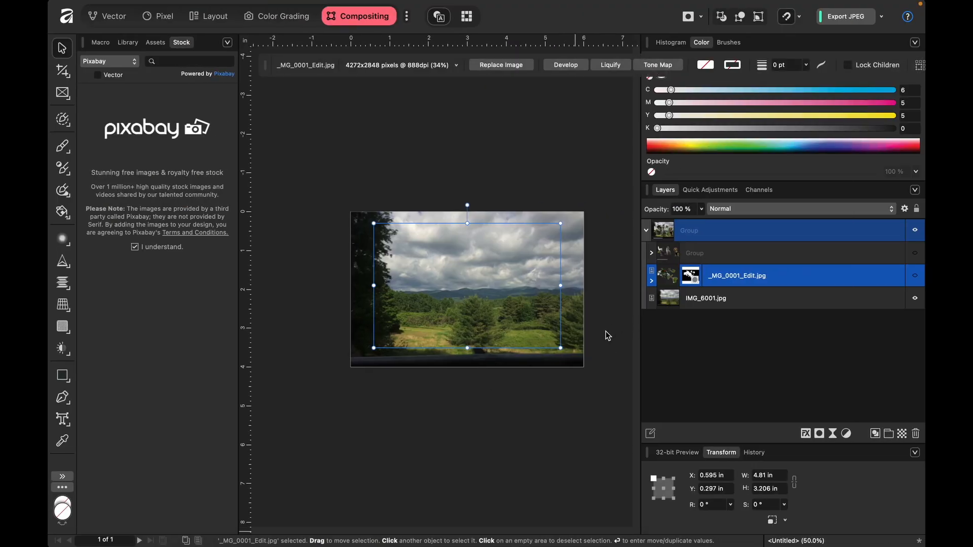
key("ctrl+Up")
left_click_drag(622, 367, 510, 69)
left_click(470, 43)
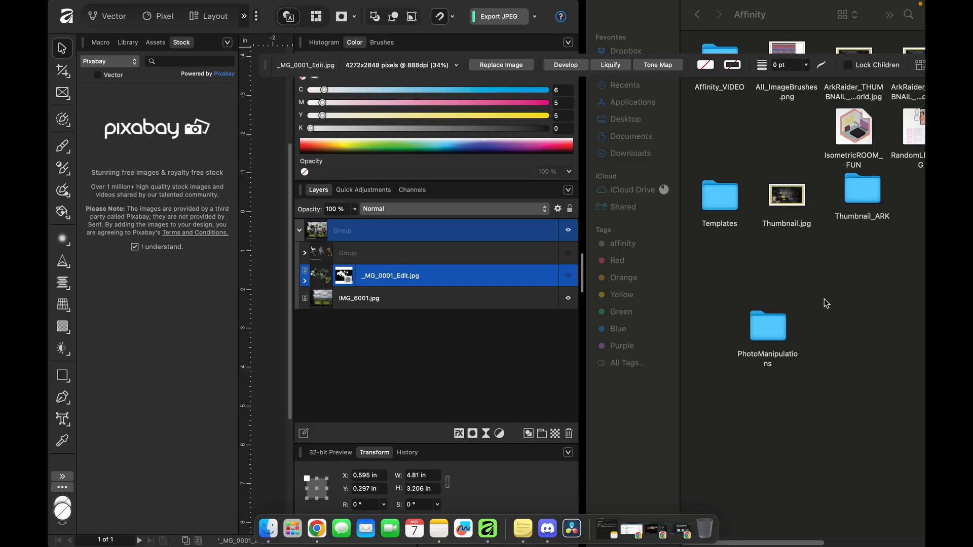
left_click(768, 326)
left_click_drag(811, 26, 725, 30)
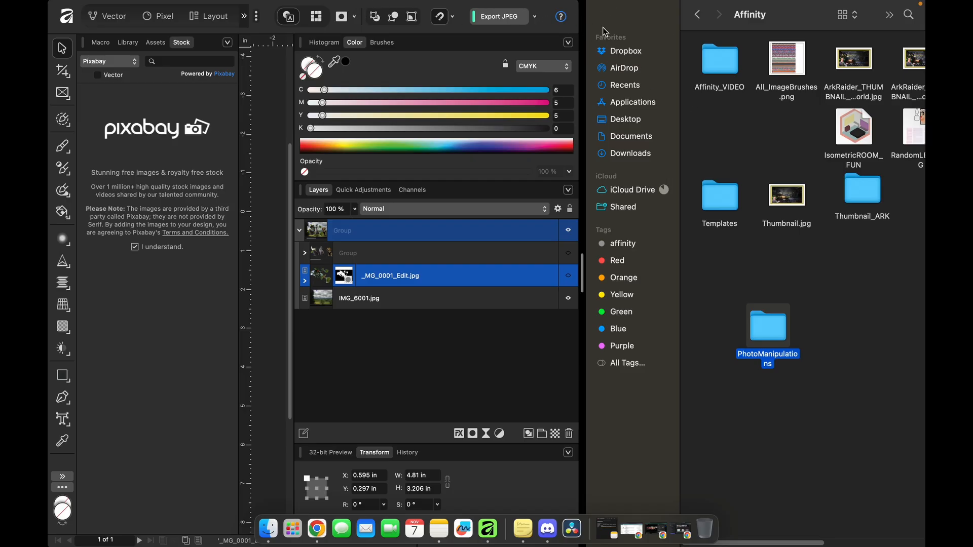
key("ctrl+Up")
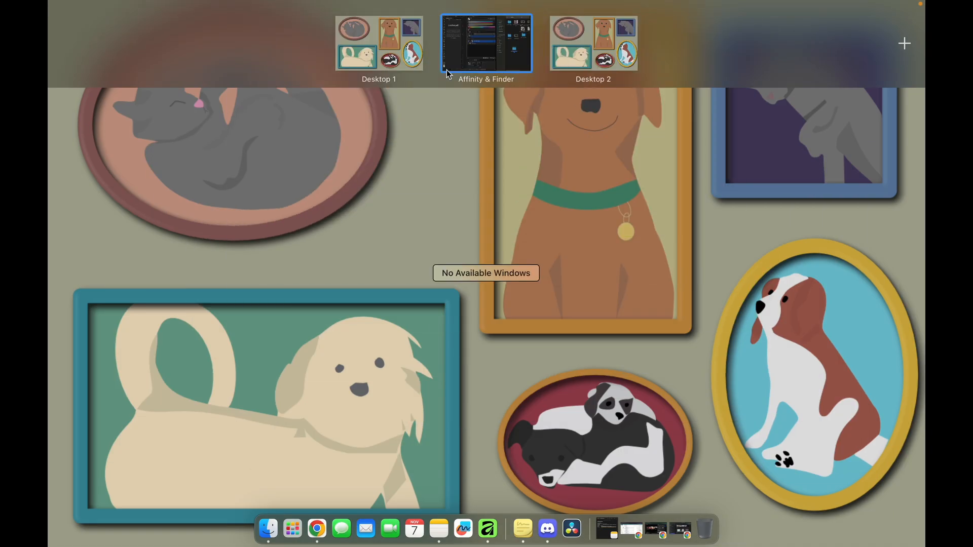
left_click(442, 63)
left_click_drag(780, 17, 594, 111)
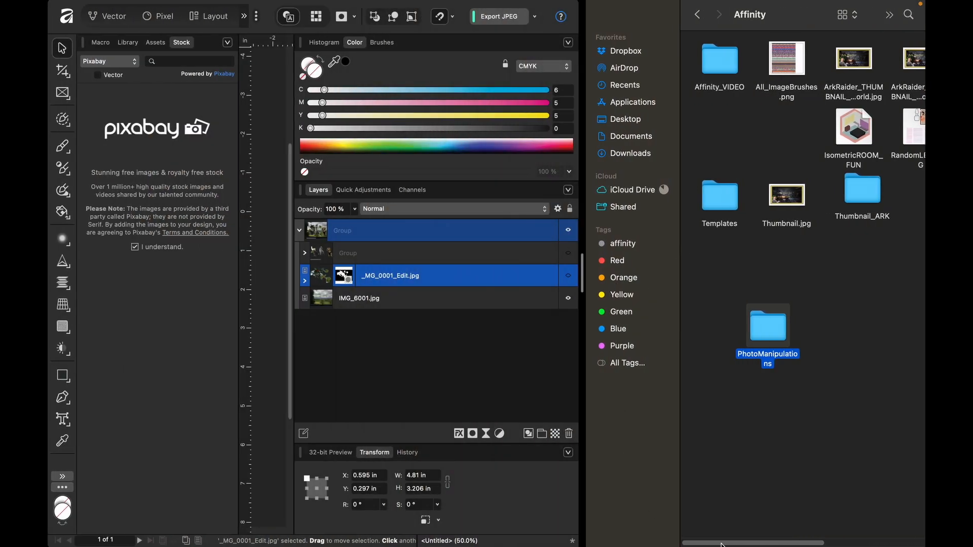
- Reposition the RandomPhotoManipulation file in the Finder folder and widen Affinity's share of the split view
scroll(896, 294, "right", 5)
left_click_drag(834, 338, 785, 396)
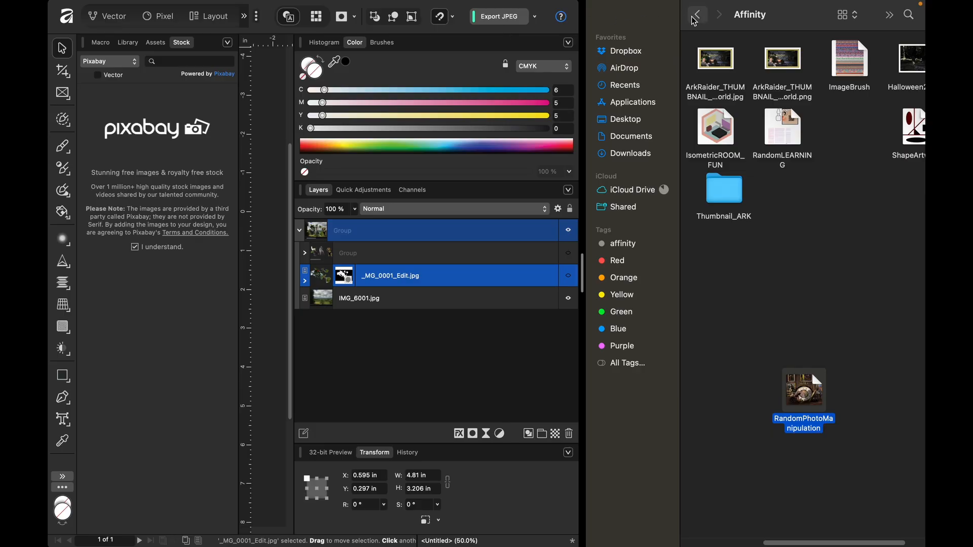
mouse_move(523, 546)
left_click_drag(582, 269, 729, 273)
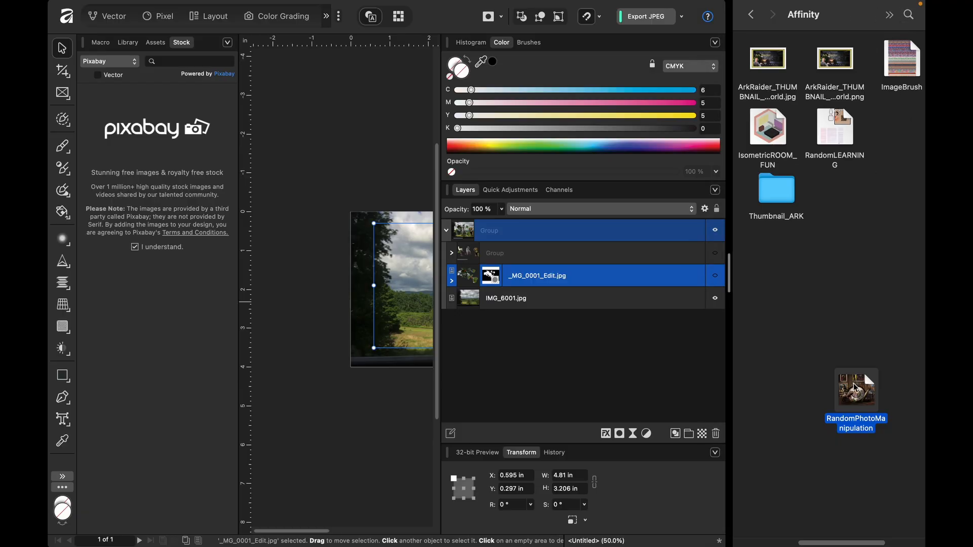
- Place the RandomPhotoManipulation file from Finder into the document directly above _MG_0001_Edit.jpg, declining to link the images
scroll(849, 500, "right", 2)
scroll(862, 497, "right", 5)
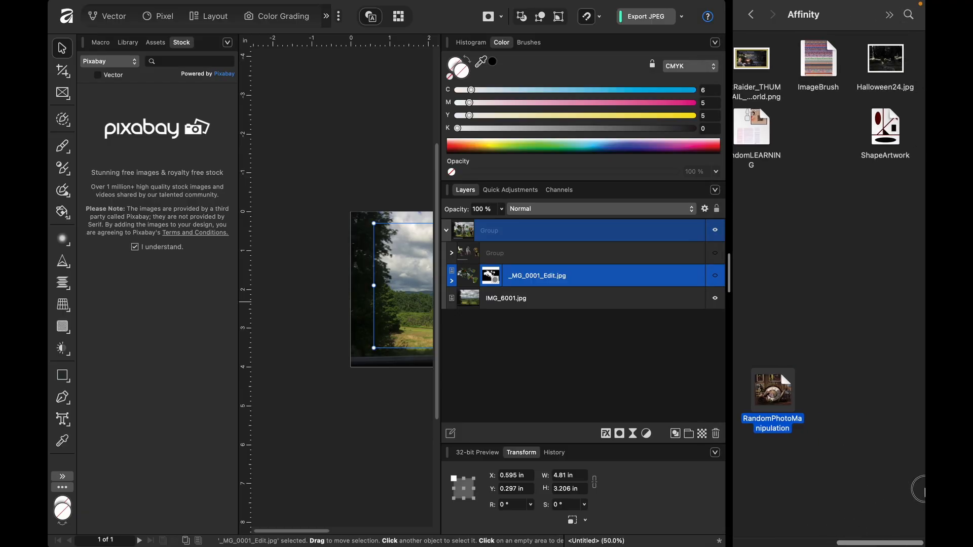
left_click_drag(788, 406, 491, 278)
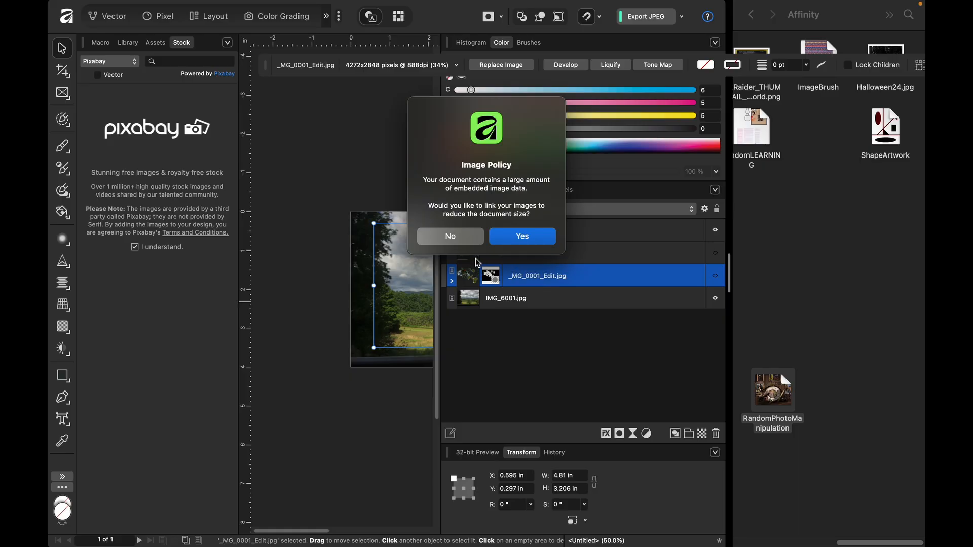
left_click(450, 237)
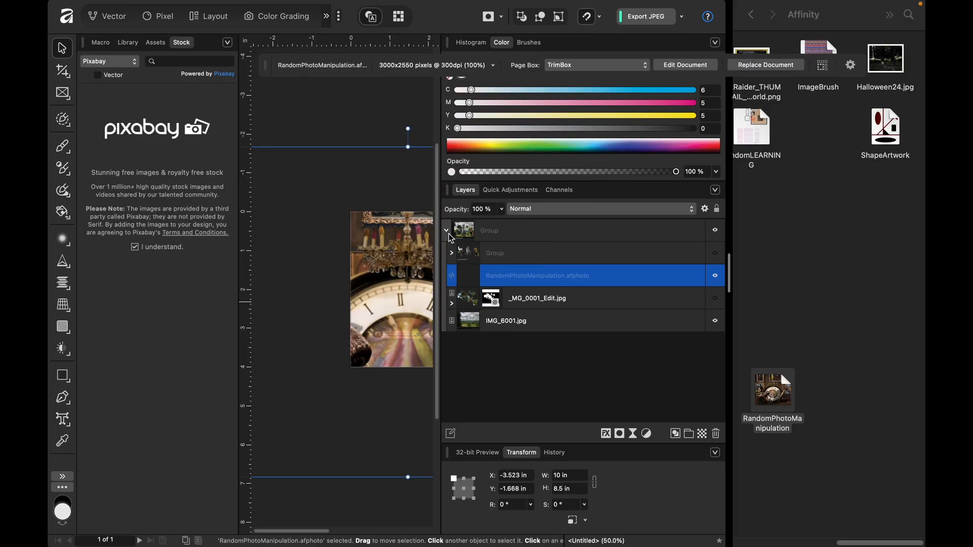
- End the split view with Finder and return Affinity to full screen on its own
left_click(853, 185)
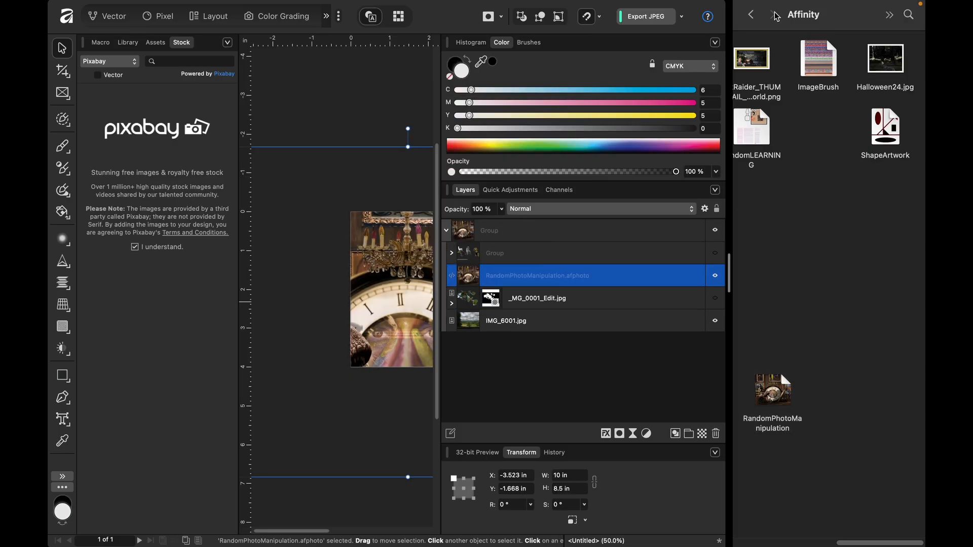
left_click_drag(868, 13, 211, 230)
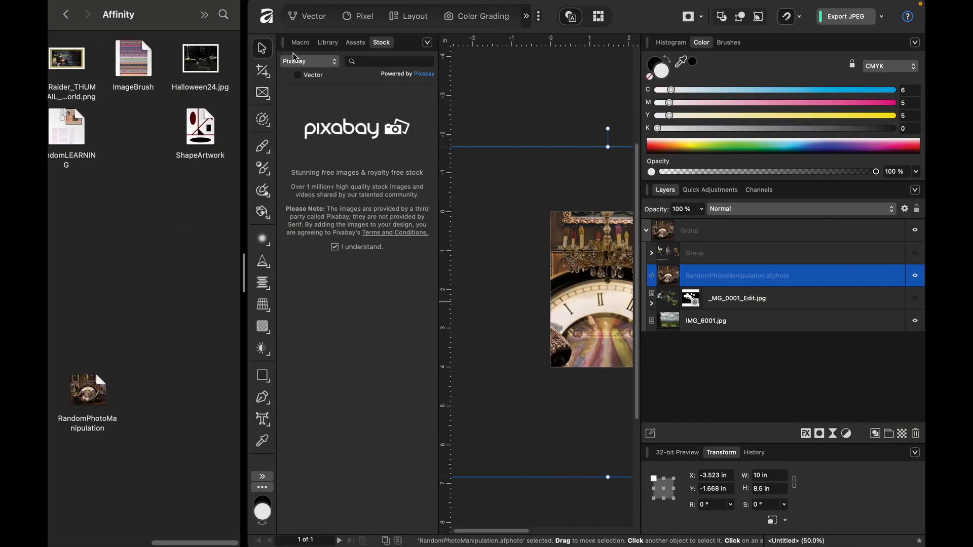
key("ctrl+Up")
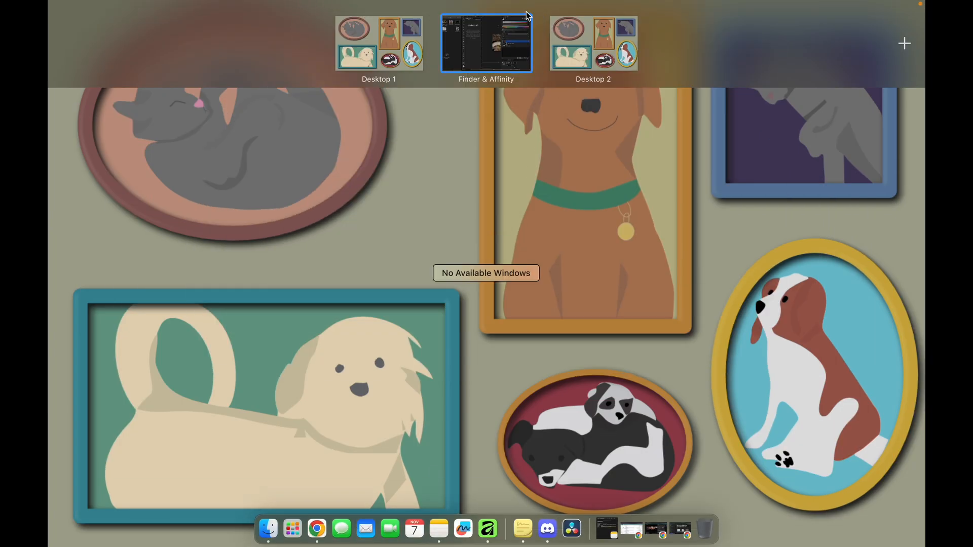
left_click(444, 18)
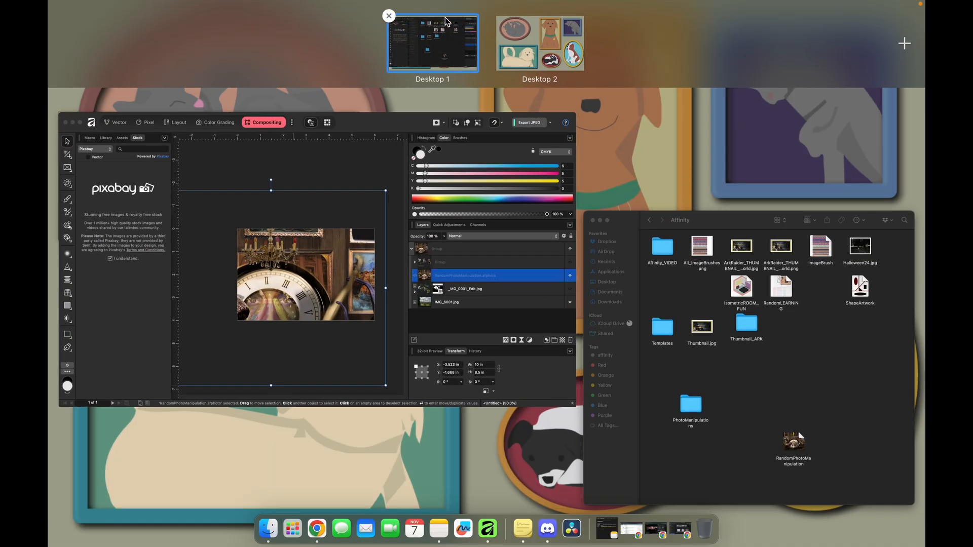
left_click(620, 245)
left_click_drag(621, 244, 568, 68)
left_click(538, 292)
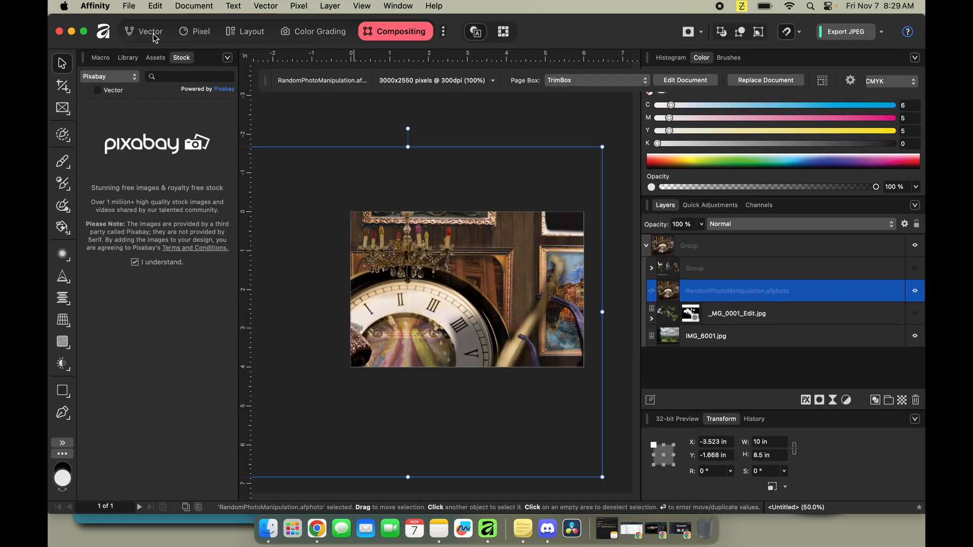
left_click(87, 35)
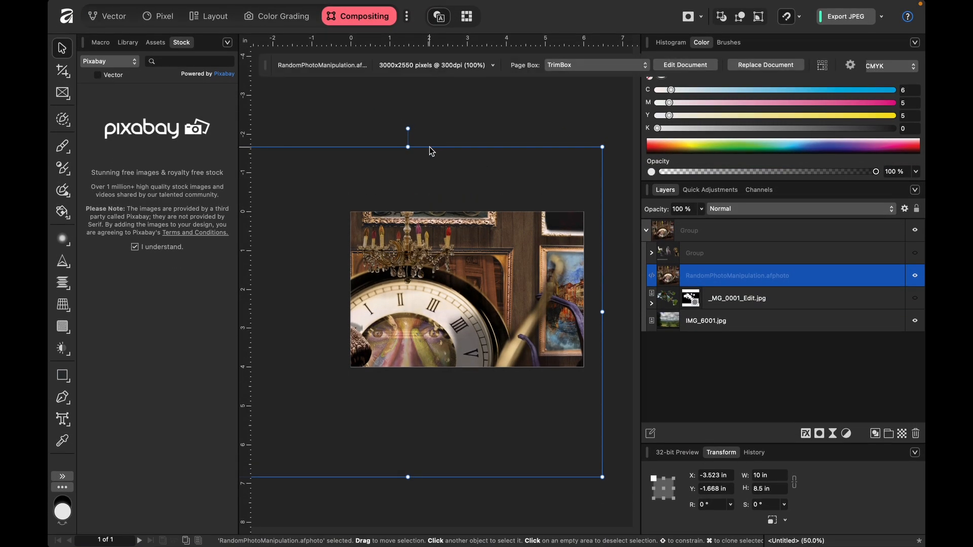
- Scale the placed RandomPhotoManipulation document to about 4.22 x 3.59 in and position it at about X 0.89 in, Y 0 in
scroll(429, 147, "left", 5)
scroll(429, 147, "up", 2)
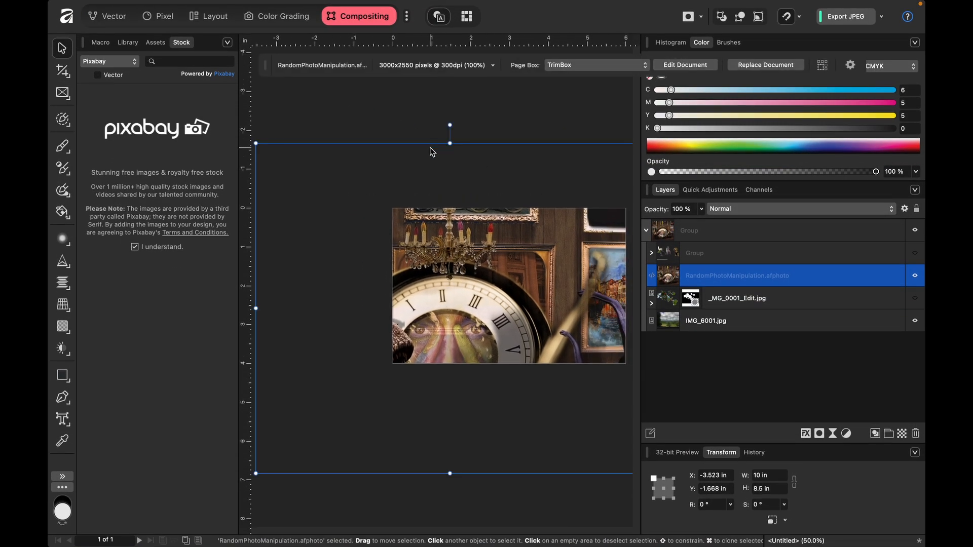
left_click_drag(481, 292, 510, 282)
left_click_drag(284, 133, 459, 278)
left_click_drag(502, 306, 439, 228)
left_click_drag(605, 383, 556, 339)
left_click_drag(476, 275, 510, 278)
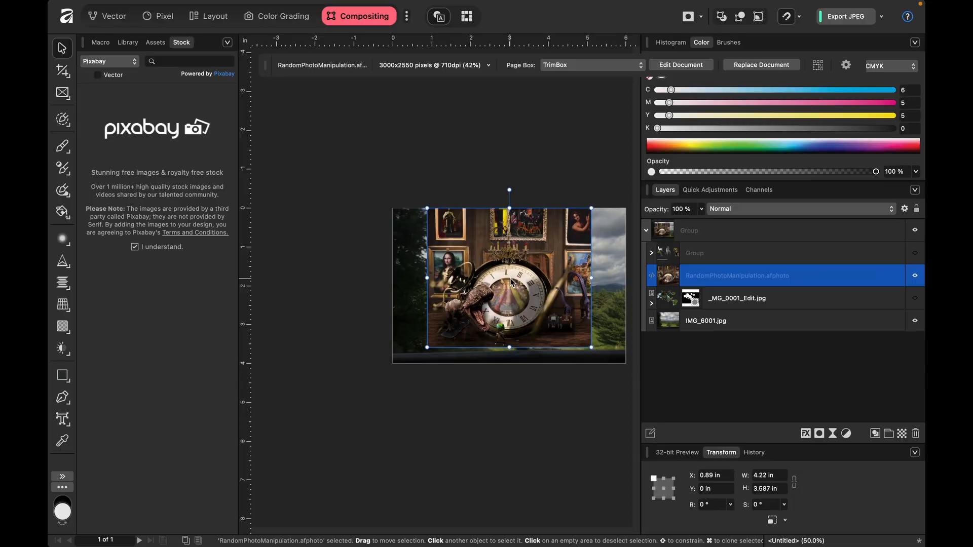
- Hide the IMG_6001.jpg background and move the placed RandomPhotoManipulation document down to about Y 0.206 in
scroll(510, 274, "up", 2)
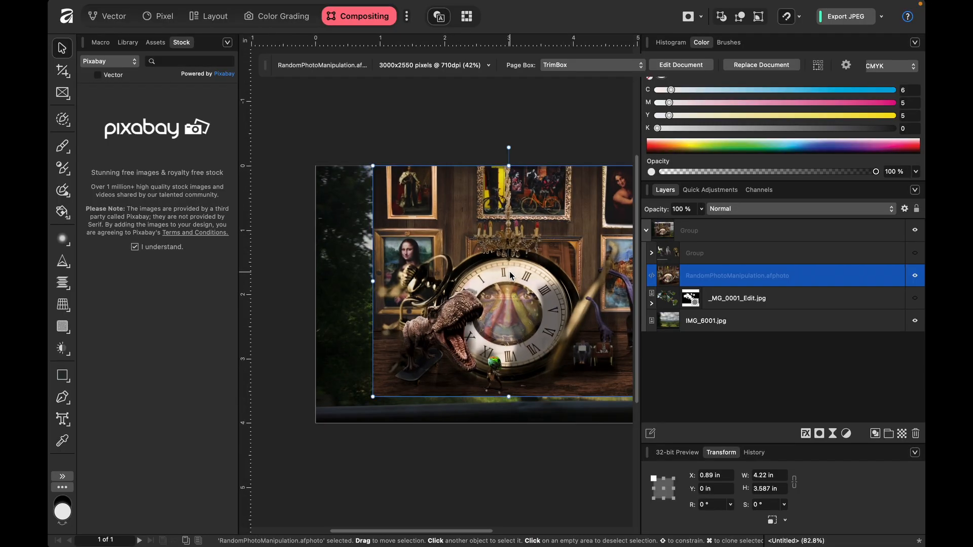
scroll(509, 272, "up", 2)
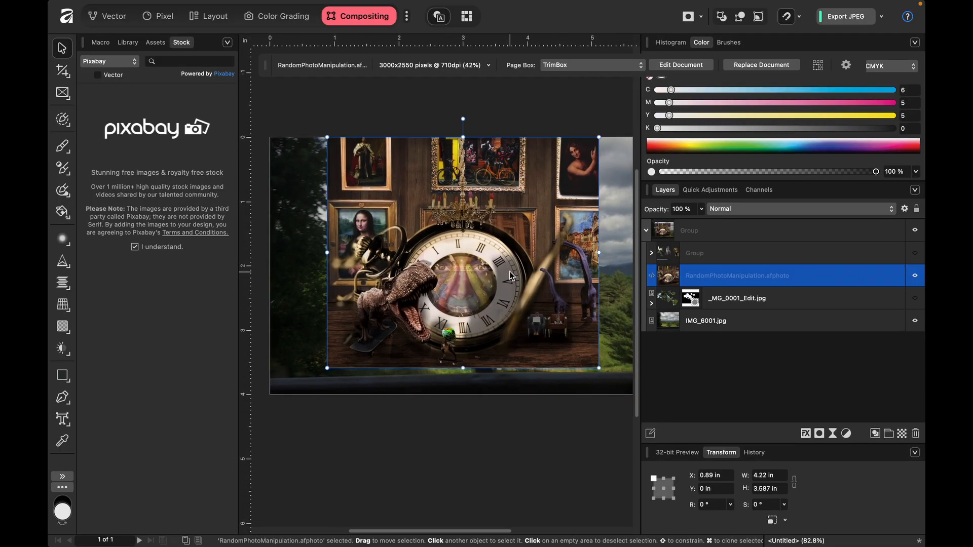
left_click(914, 321)
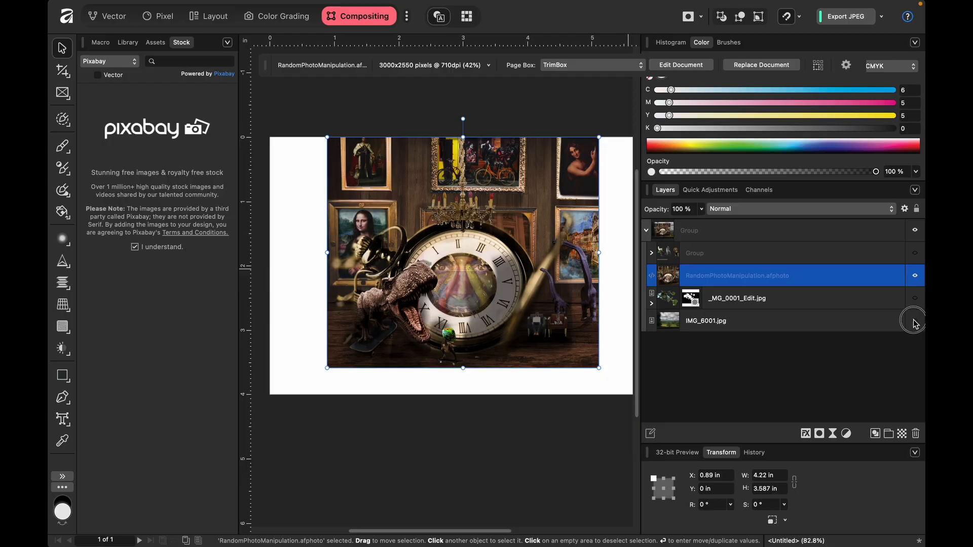
left_click_drag(494, 248, 495, 261)
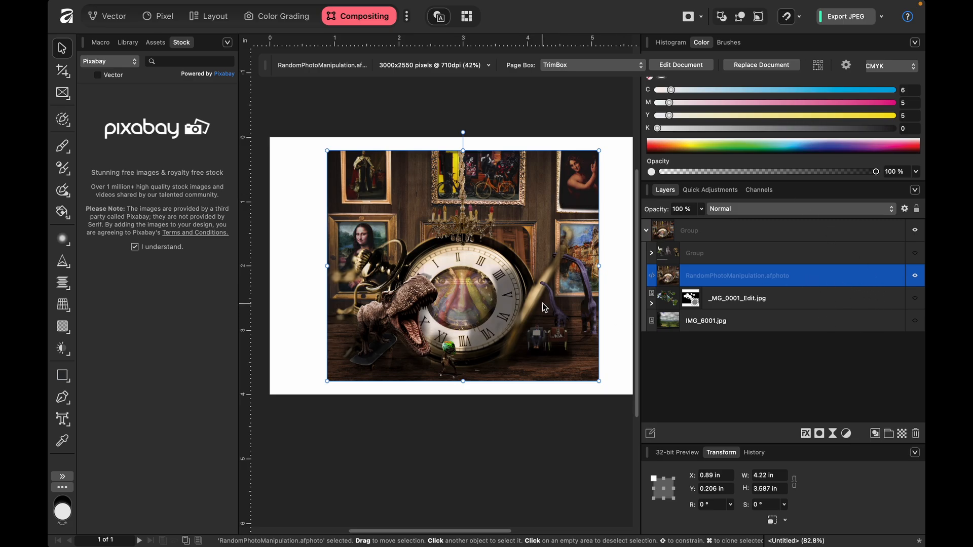
- Delete the placed RandomPhotoManipulation document and show the IMG_6001.jpg background again
key("Delete")
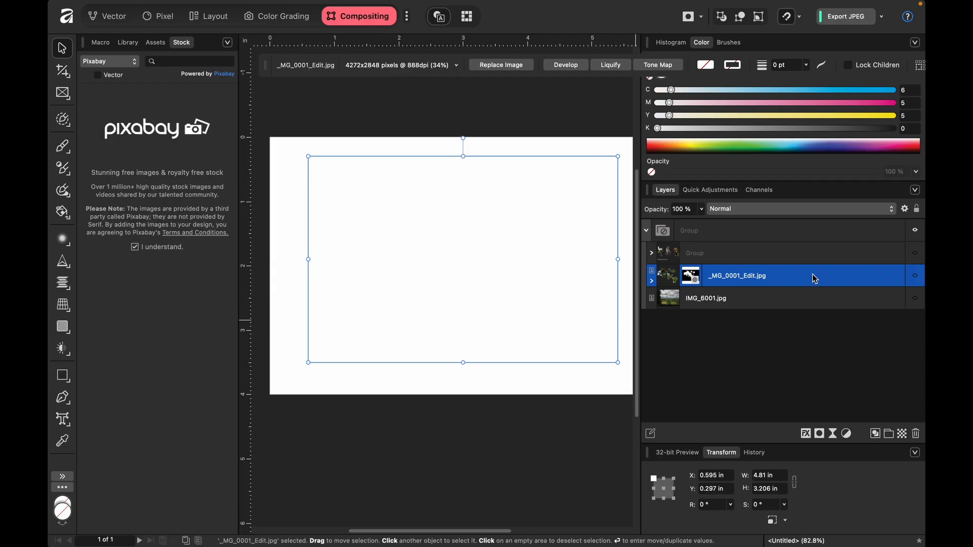
left_click(915, 299)
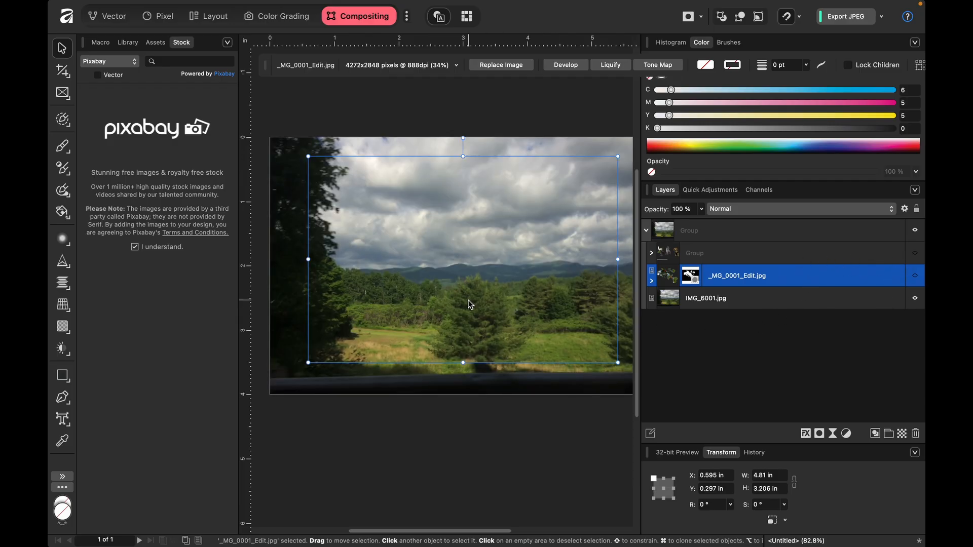
- Move the IMG_6001.jpg landscape up to Y -0.5 in so its lower edge meets the bottom of the page
scroll(470, 303, "down", 5)
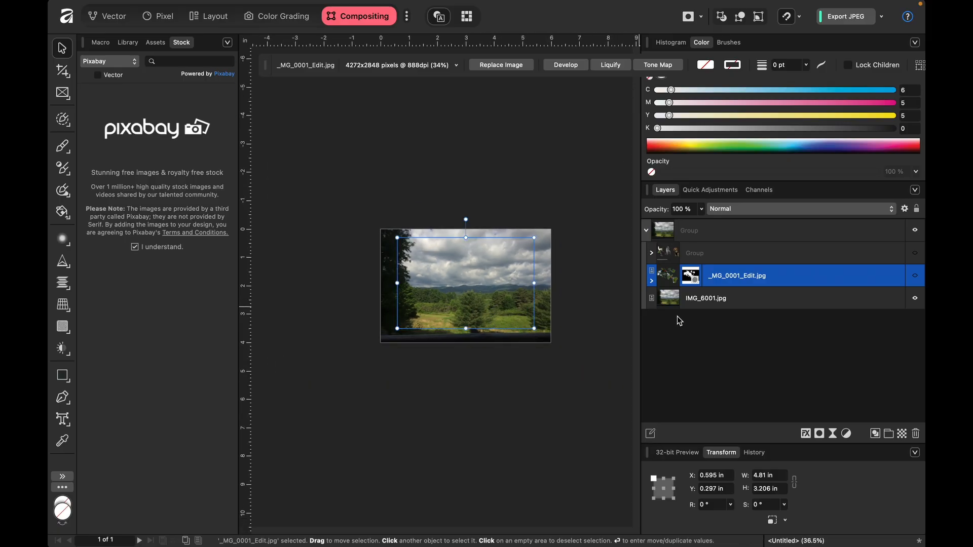
left_click(838, 304)
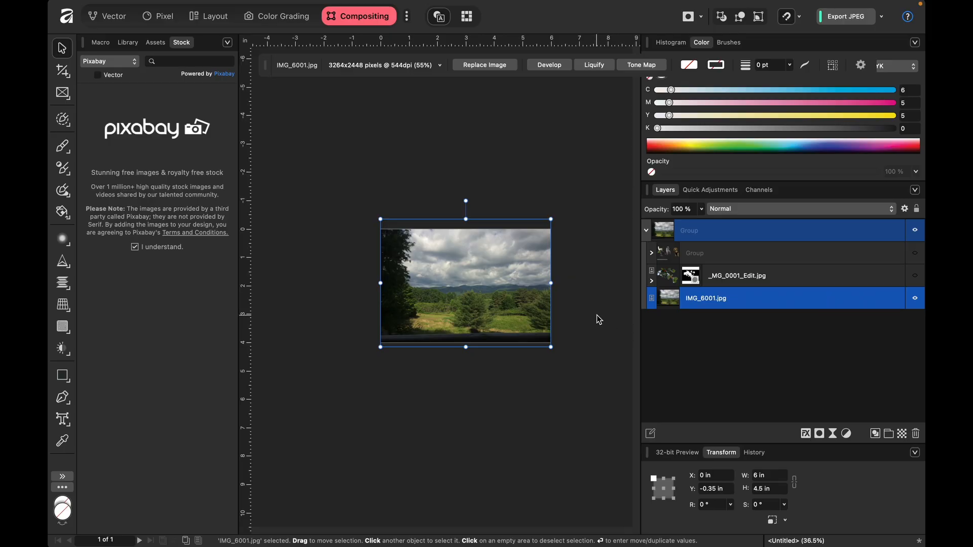
left_click_drag(525, 315, 525, 311)
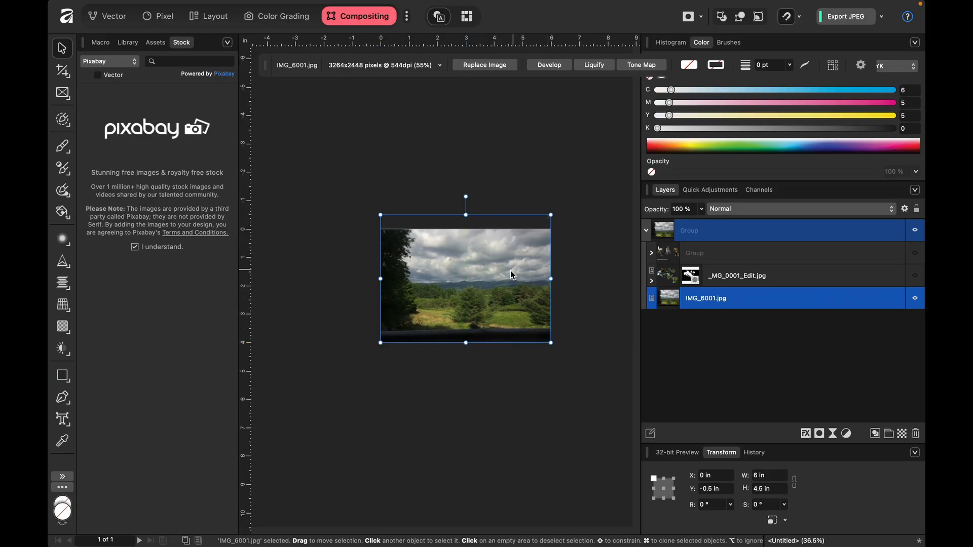
left_click_drag(551, 215, 563, 237)
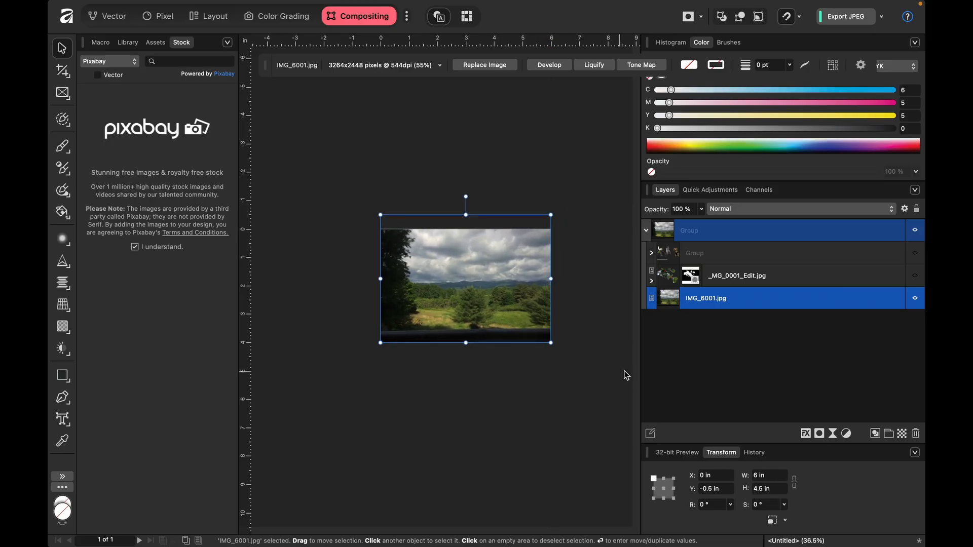
- Show the _MG_0001_Edit.jpg holly cutout over the landscape and inspect its leftover white areas
left_click(915, 279)
scroll(425, 318, "up", 5)
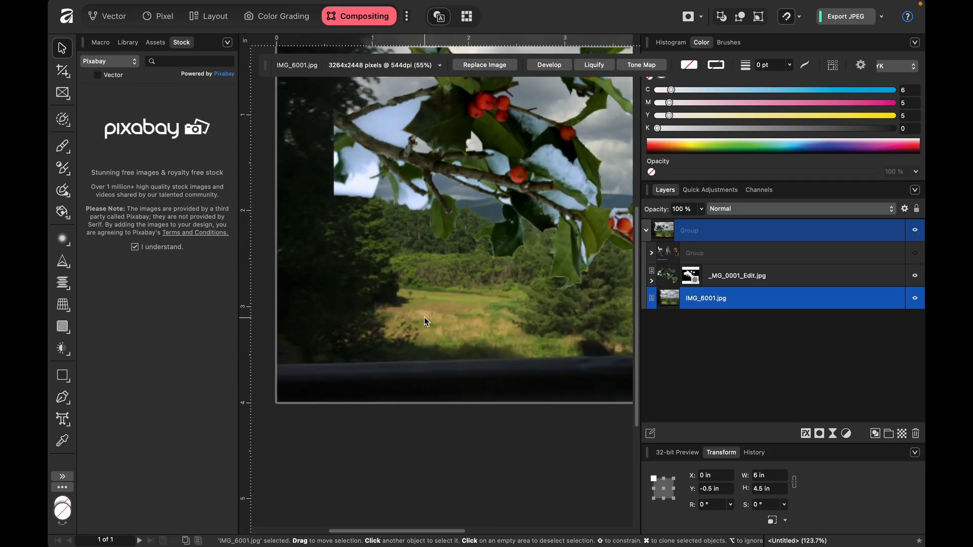
scroll(425, 318, "down", 3)
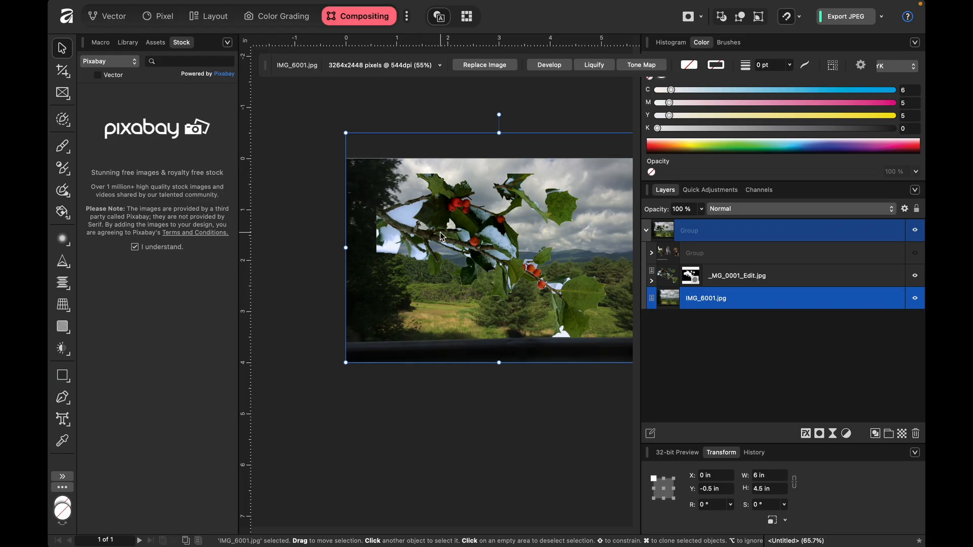
scroll(440, 232, "right", 2)
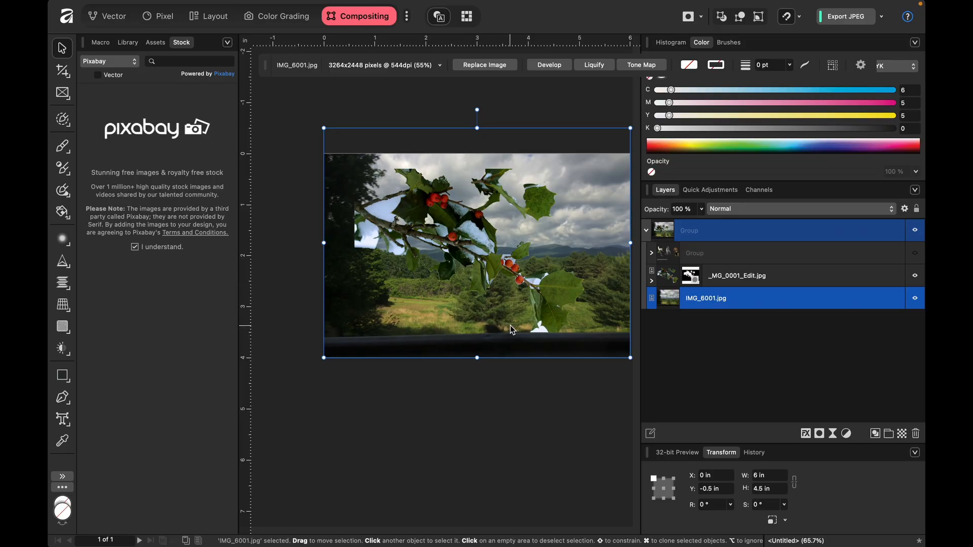
- Target the mask of _MG_0001_Edit.jpg with the Paint Brush and reduce the brush width to 82.2 px
left_click(691, 276)
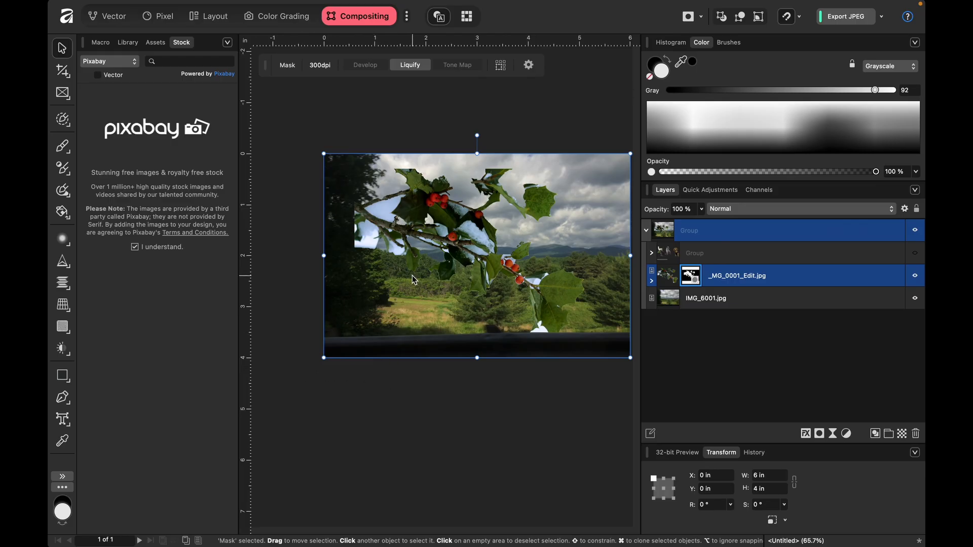
key("b")
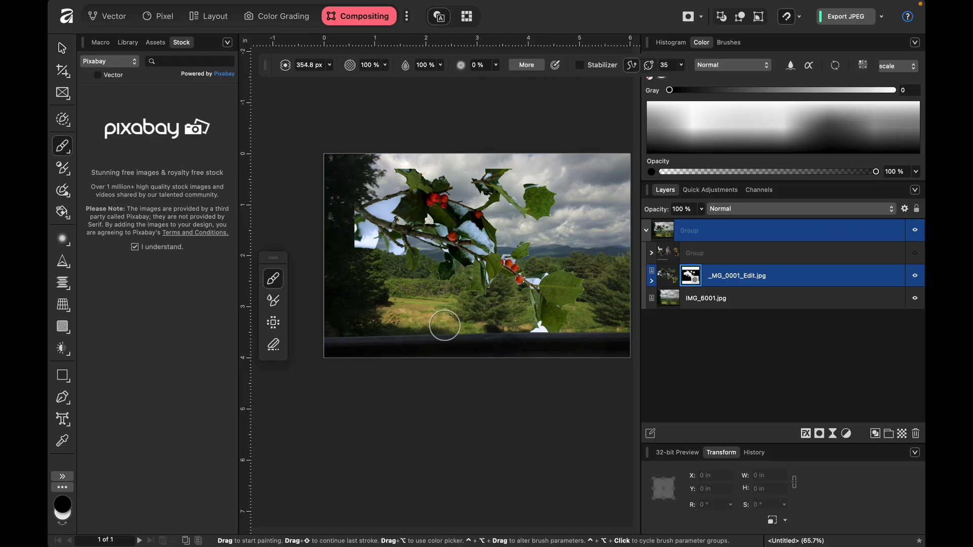
scroll(445, 326, "up", 10)
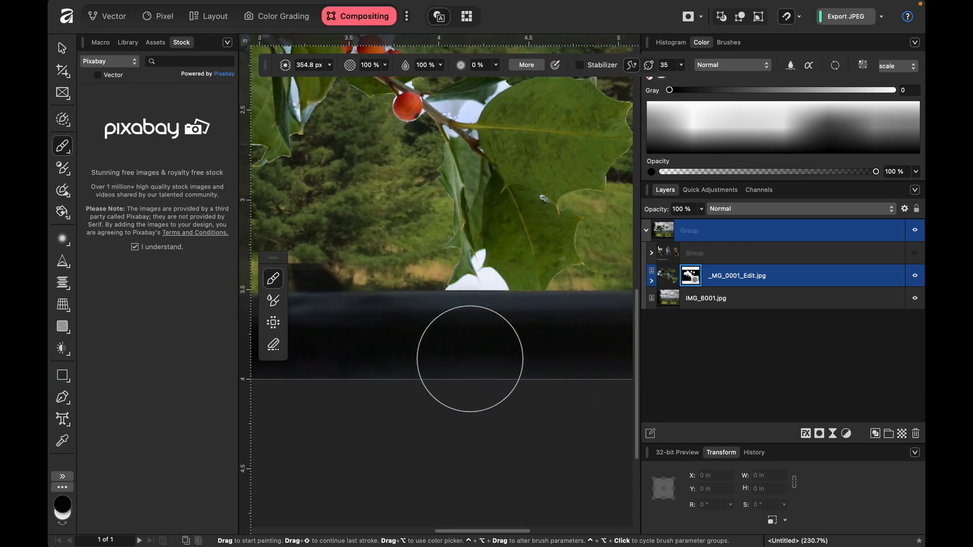
key("[")
key("[")
key("[")
key("[")
key("[")
key("[")
key("[")
key("[")
key("[")
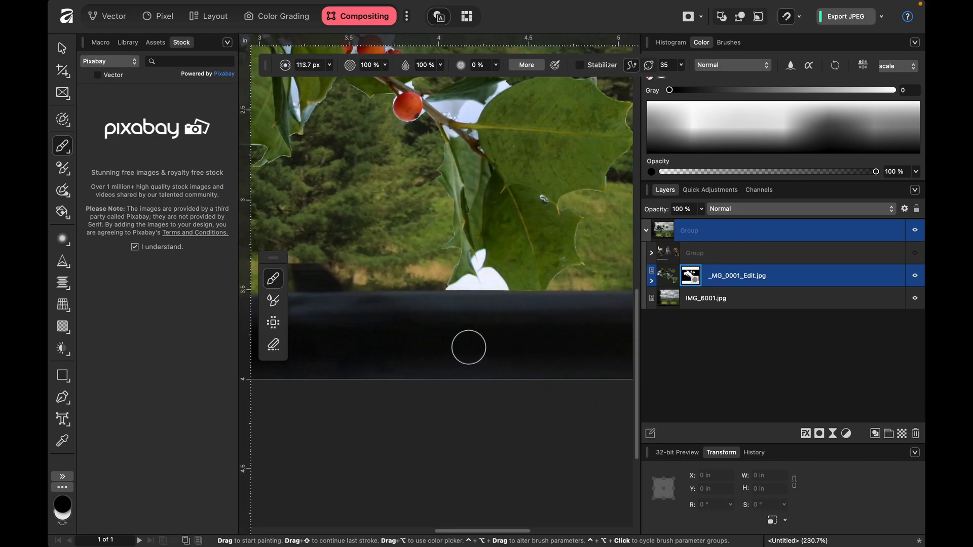
- Expand the _MG_0001_Edit.jpg layer to view its nested mask, and collapse it again
left_click(668, 281)
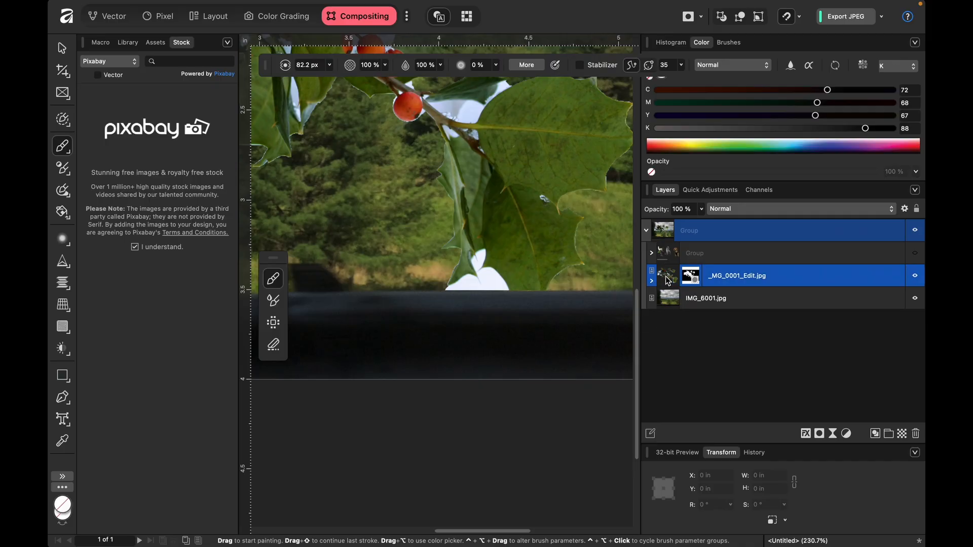
left_click(652, 280)
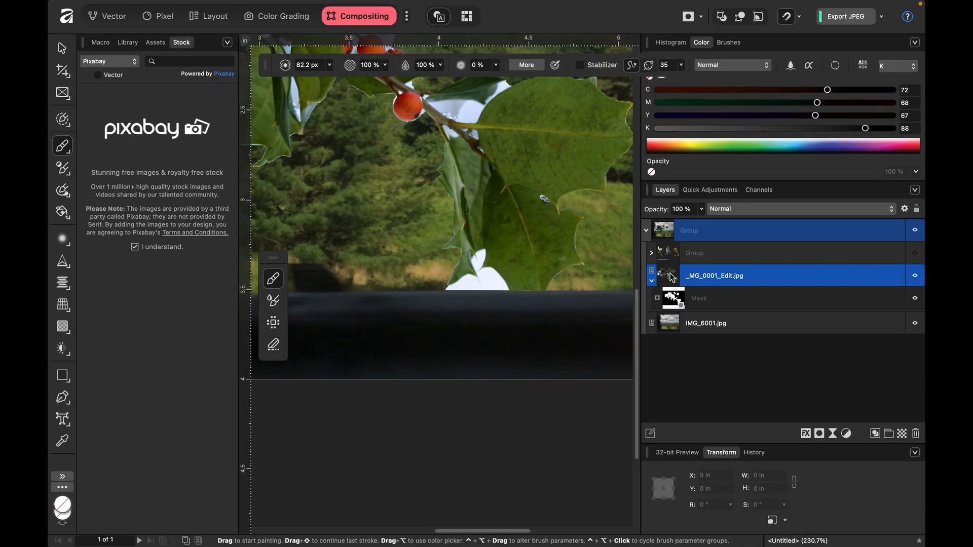
left_click(657, 280)
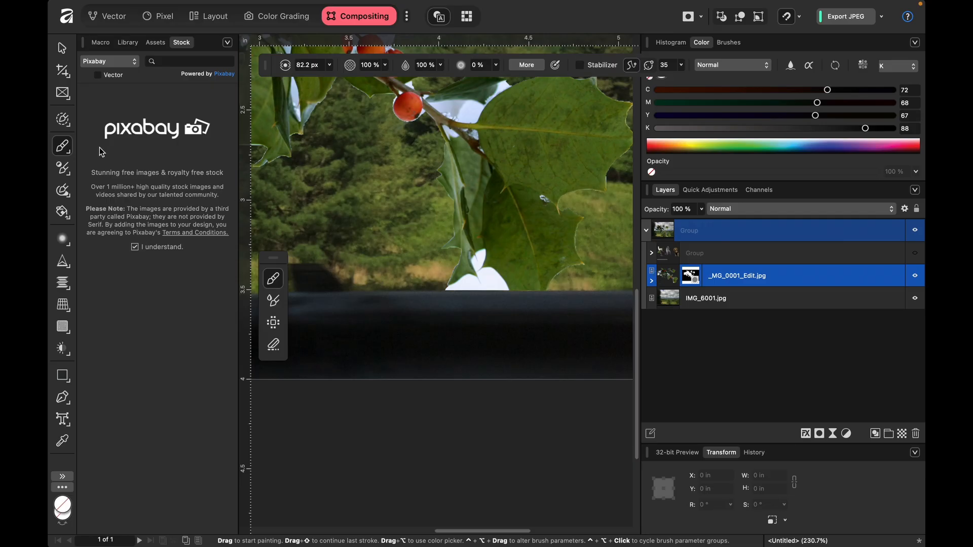
- Outline a trial area of about 104 x 80 px beside the holly leaf with the Freehand Selection Tool, and deselect it
left_click(63, 119)
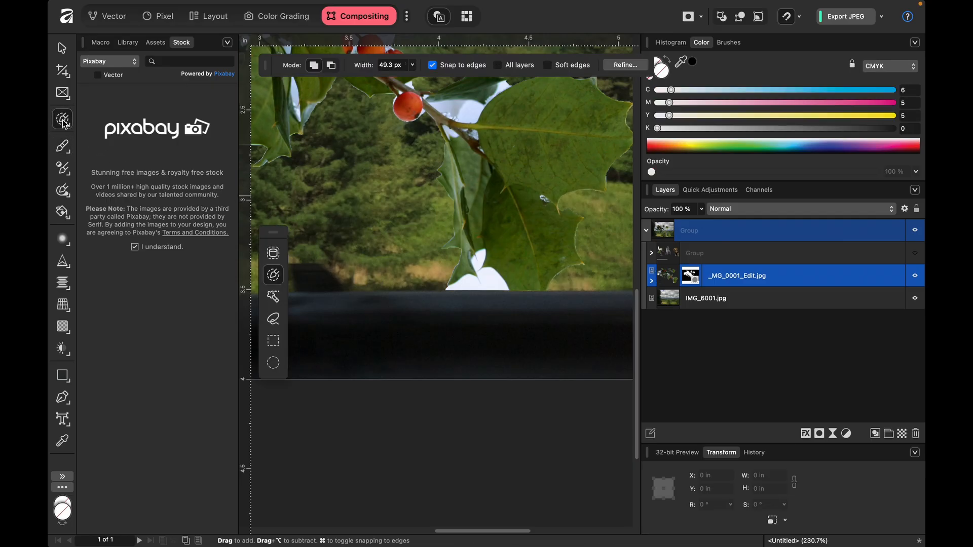
left_click(70, 127)
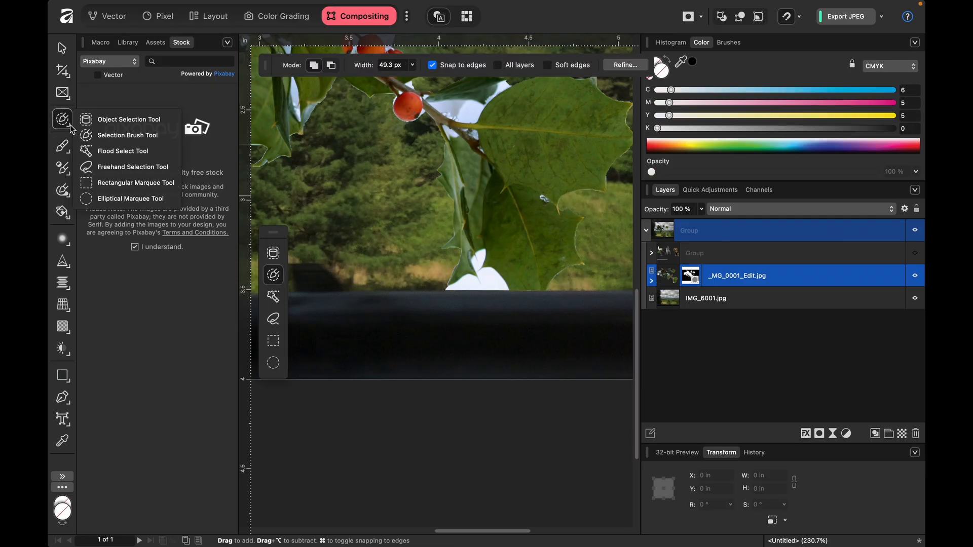
left_click(113, 137)
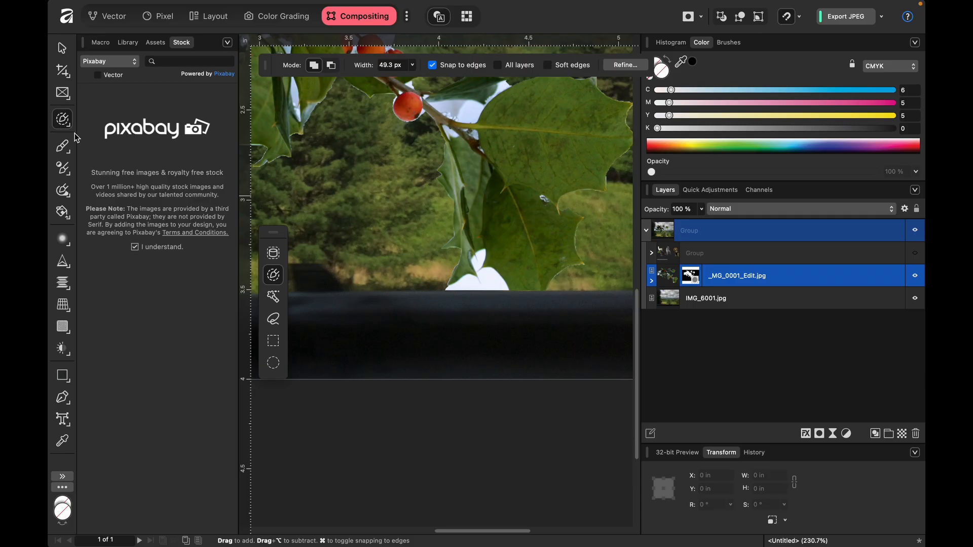
left_click(69, 131)
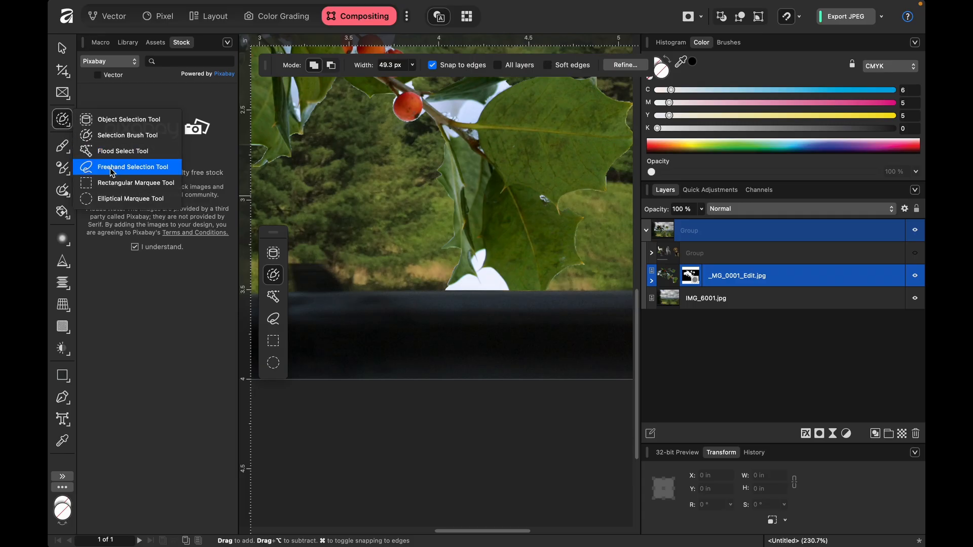
left_click(113, 167)
mouse_move(386, 200)
left_mouse_down()
mouse_move(372, 225)
mouse_move(392, 251)
mouse_move(375, 288)
mouse_move(407, 316)
mouse_move(423, 304)
mouse_move(420, 278)
mouse_move(447, 260)
mouse_move(408, 191)
mouse_move(379, 184)
left_mouse_up()
mouse_move(347, 127)
left_mouse_down()
mouse_move(332, 151)
mouse_move(394, 158)
left_mouse_up()
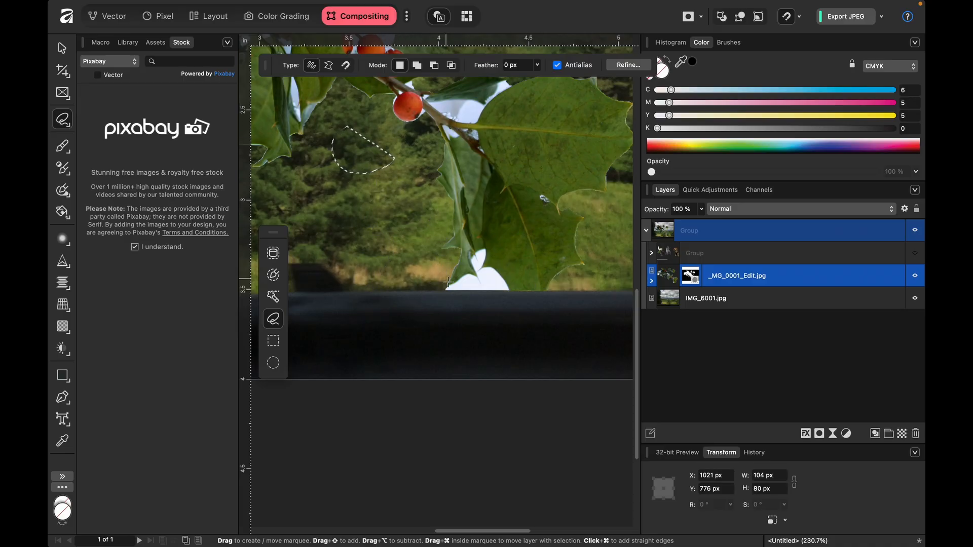
mouse_move(452, 282)
left_mouse_down()
mouse_move(445, 297)
mouse_move(479, 303)
mouse_move(510, 290)
mouse_move(492, 265)
mouse_move(477, 272)
mouse_move(481, 280)
mouse_move(453, 281)
left_mouse_up()
key("super+d")
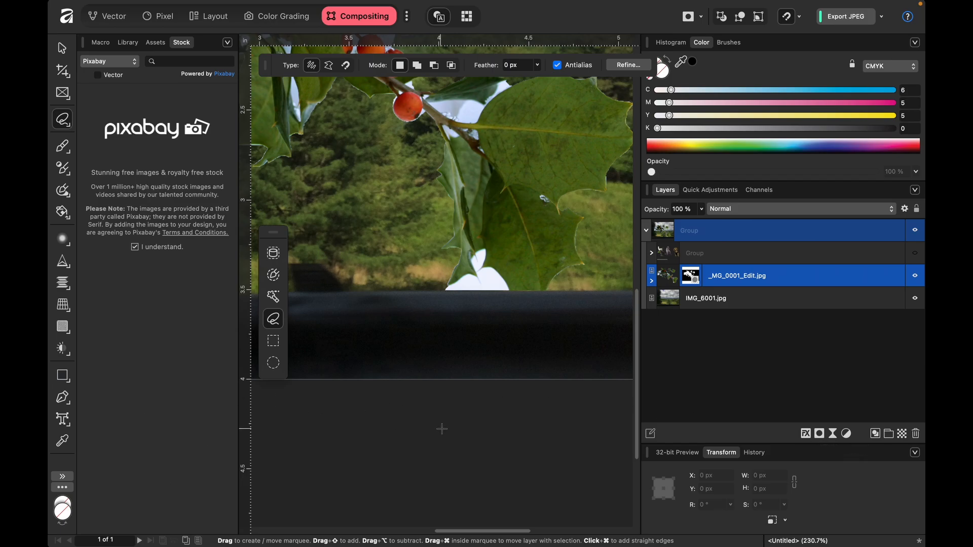
- Paint black on the _MG_0001_Edit.jpg mask to remove most of the white area below the lowest holly leaves
key("b")
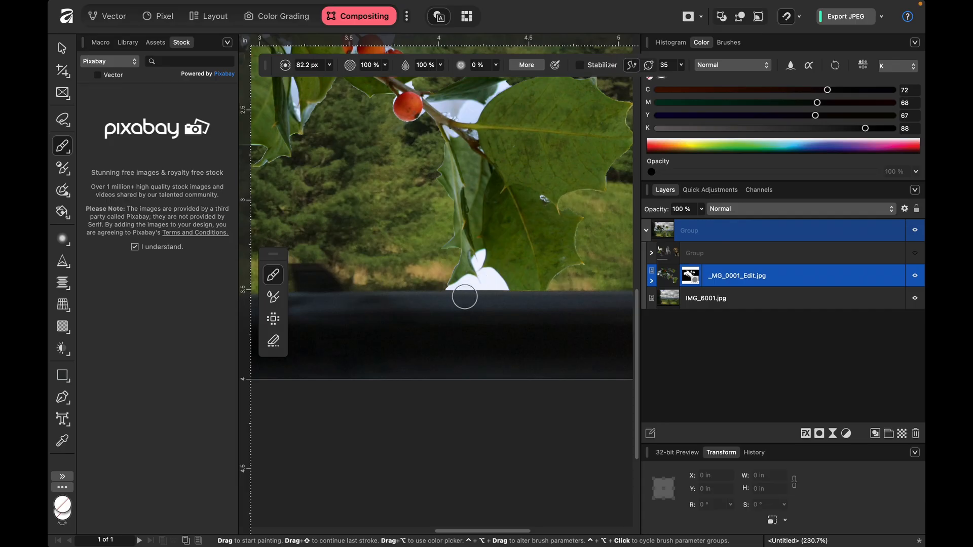
key("x")
left_click(691, 276)
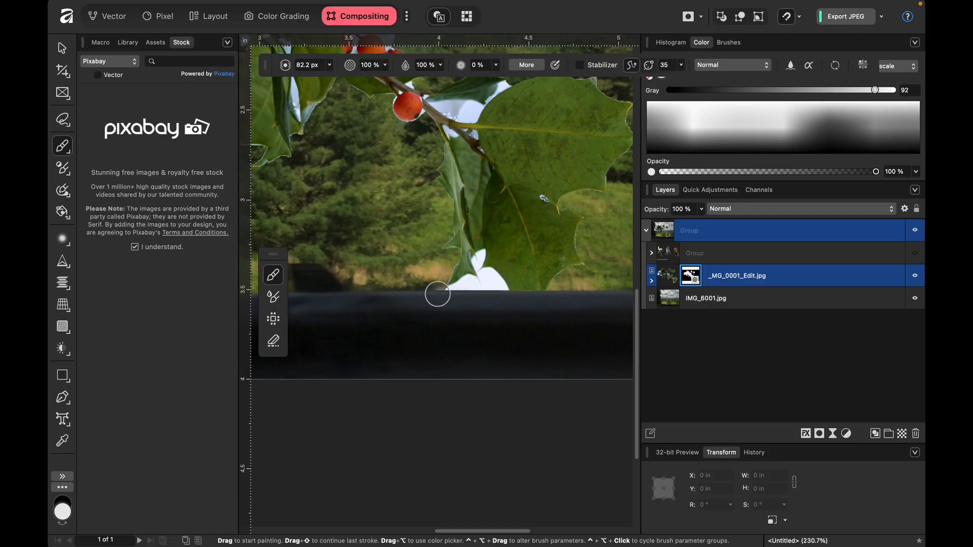
mouse_move(456, 296)
left_mouse_down()
mouse_move(430, 282)
mouse_move(451, 280)
mouse_move(451, 294)
left_mouse_up()
key("x")
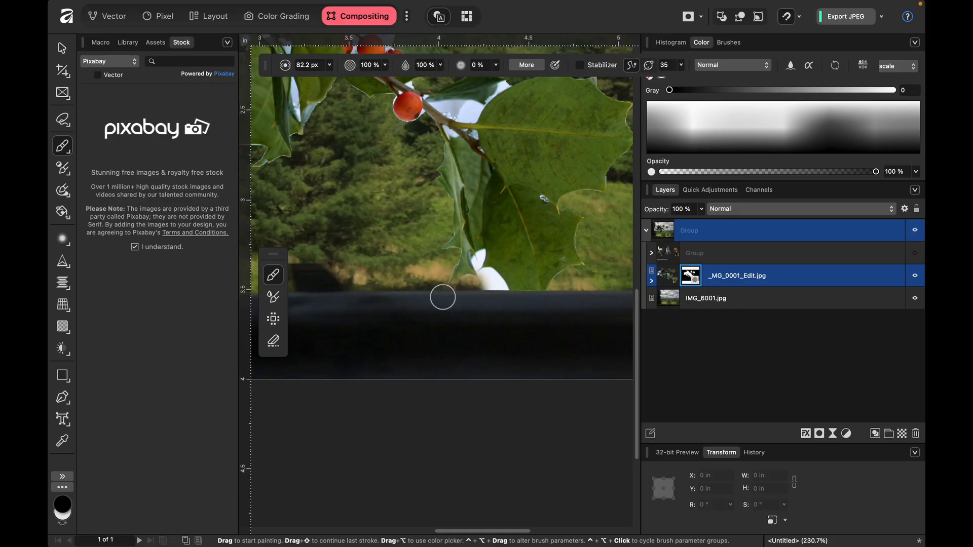
mouse_move(482, 282)
left_mouse_down()
mouse_move(498, 289)
mouse_move(488, 281)
left_mouse_up()
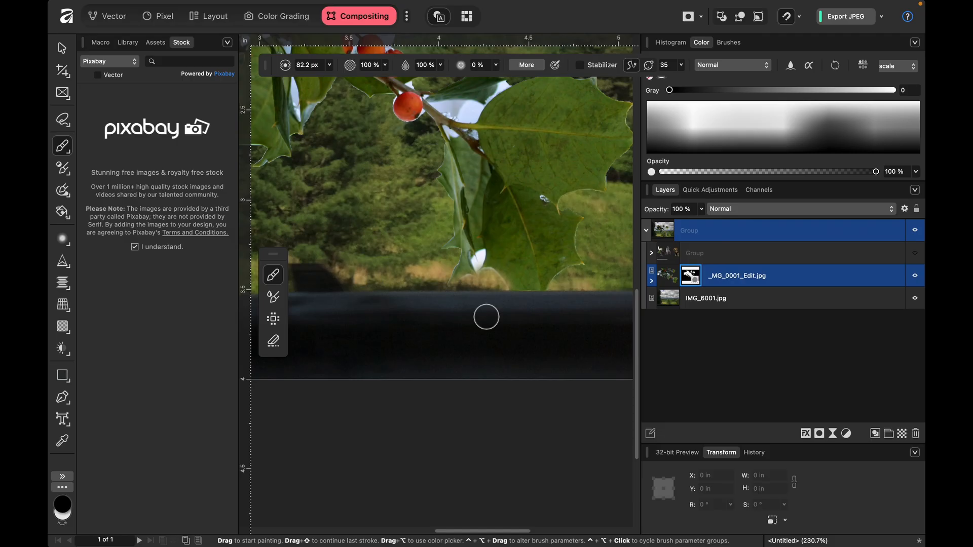
- Reduce the brush to 22.4 px and mask out the small white patch remaining between the lowest leaf tips
key("bracketleft")
key("bracketleft")
key("bracketleft")
key("bracketleft")
key("bracketleft")
key("bracketleft")
key("bracketleft")
key("bracketleft")
key("bracketleft")
key("bracketleft")
key("bracketleft")
key("bracketleft")
mouse_move(474, 261)
left_mouse_down()
mouse_move(478, 268)
mouse_move(484, 252)
left_mouse_up()
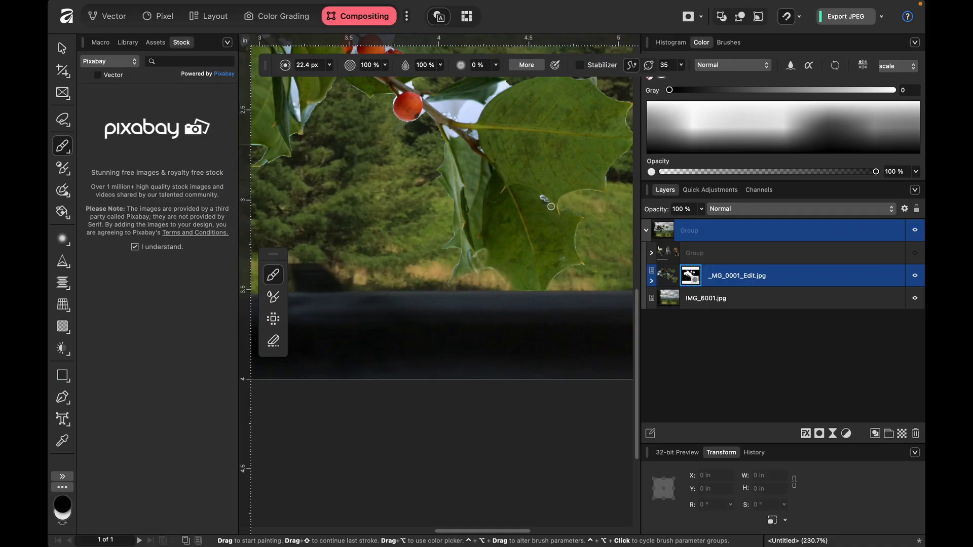
- Reduce the brush to 9.9 px and mask out the white sliver between the small upper leaf and the large leaf
scroll(551, 206, "up", 5)
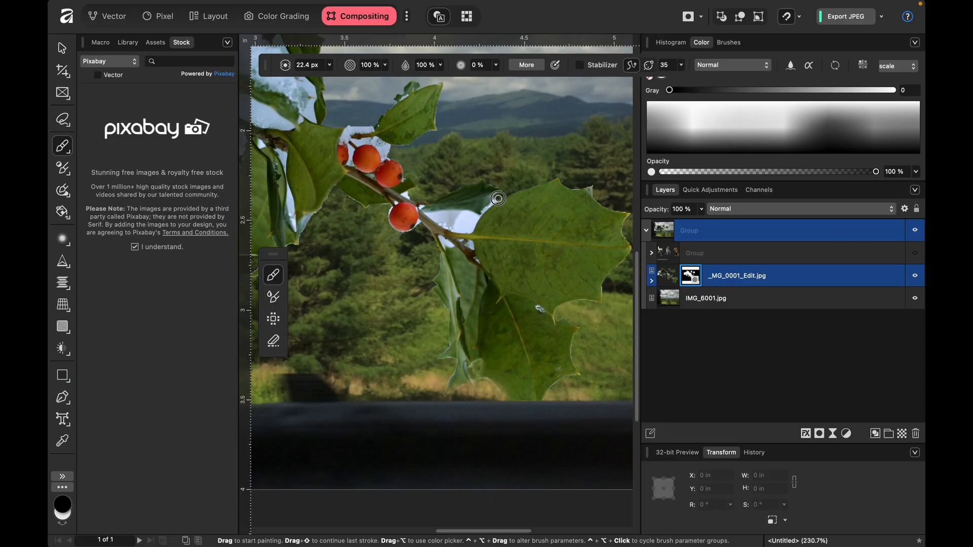
scroll(506, 193, "up", 5)
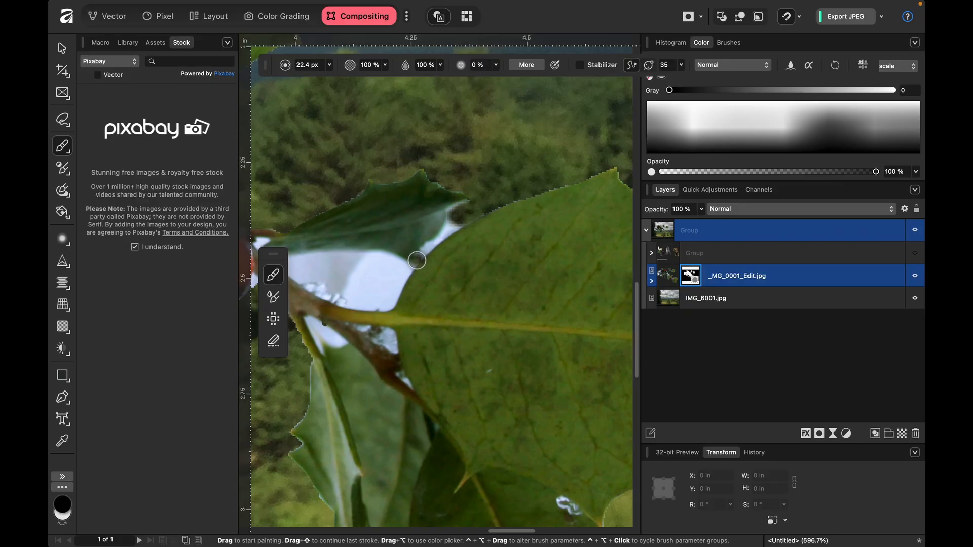
mouse_move(417, 261)
left_mouse_down()
mouse_move(456, 222)
mouse_move(448, 190)
left_mouse_up()
key("bracketleft")
key("bracketleft")
key("bracketleft")
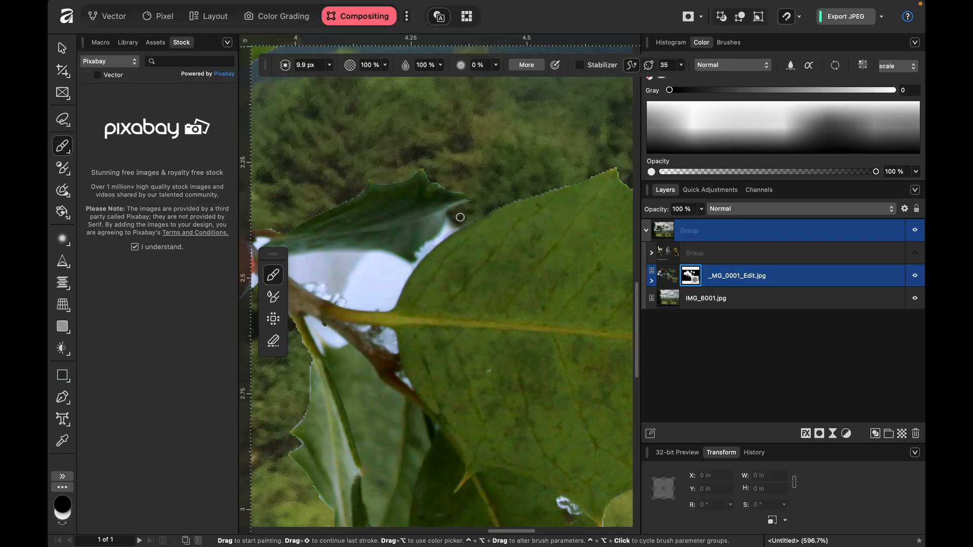
left_click_drag(447, 232, 426, 250)
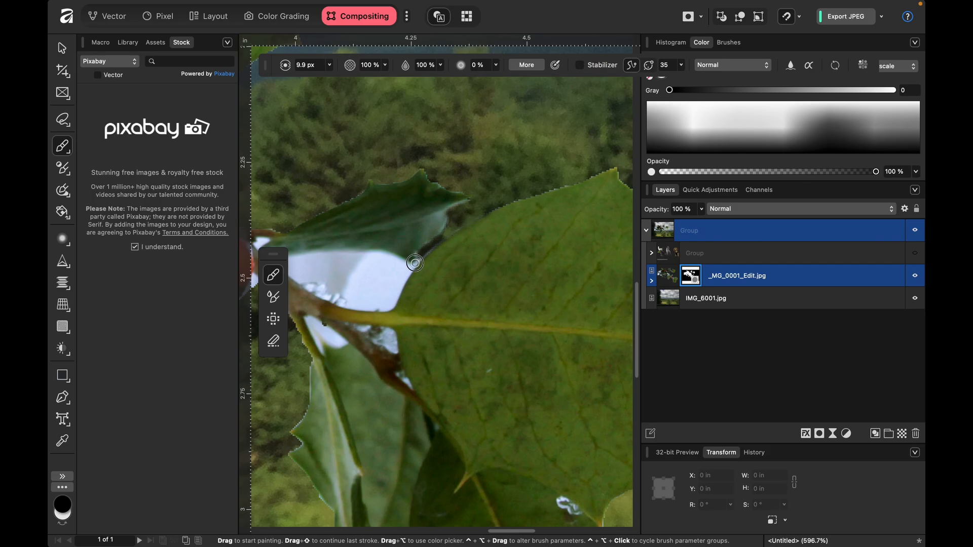
left_click_drag(413, 266, 409, 270)
- Paint trial black strokes down the large holly leaf and undo each of them
left_click_drag(491, 245, 529, 435)
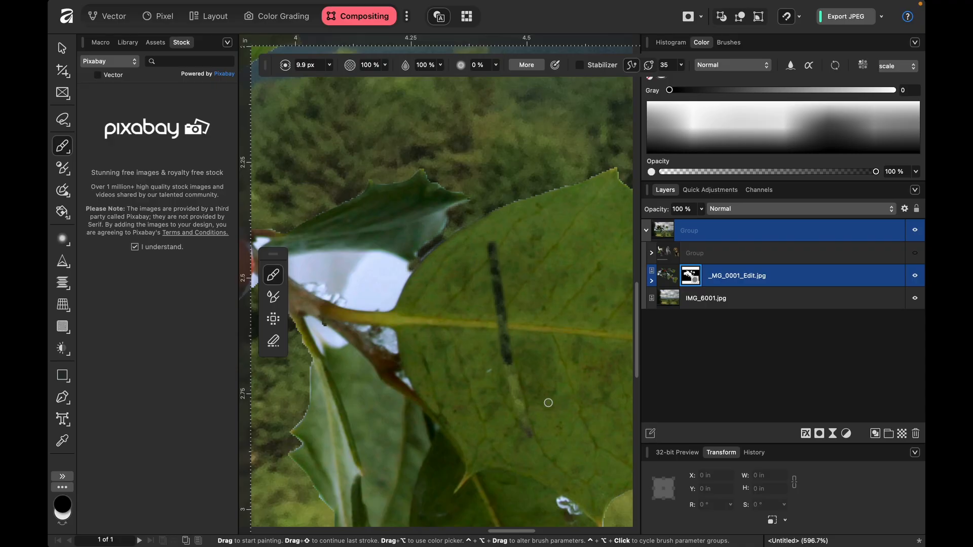
key("super+z")
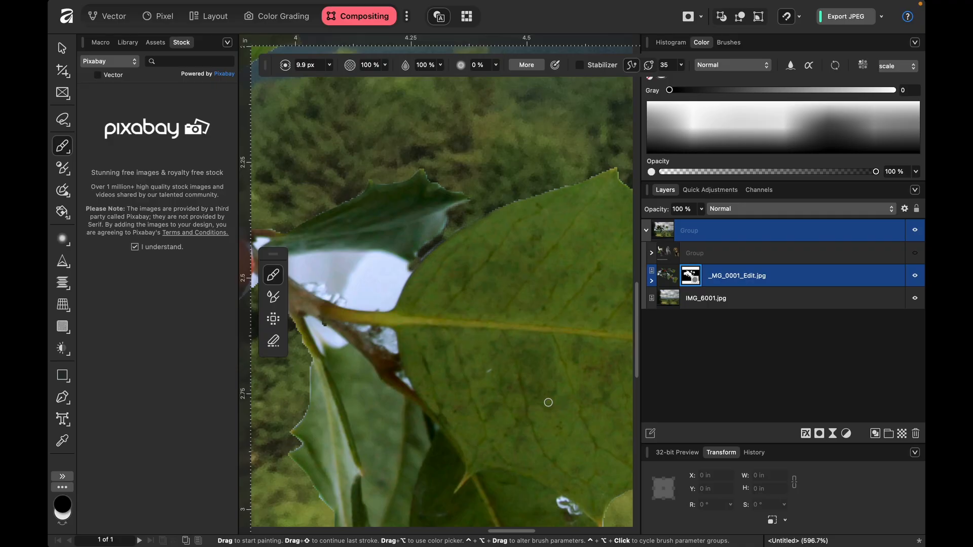
left_click_drag(543, 413, 553, 296)
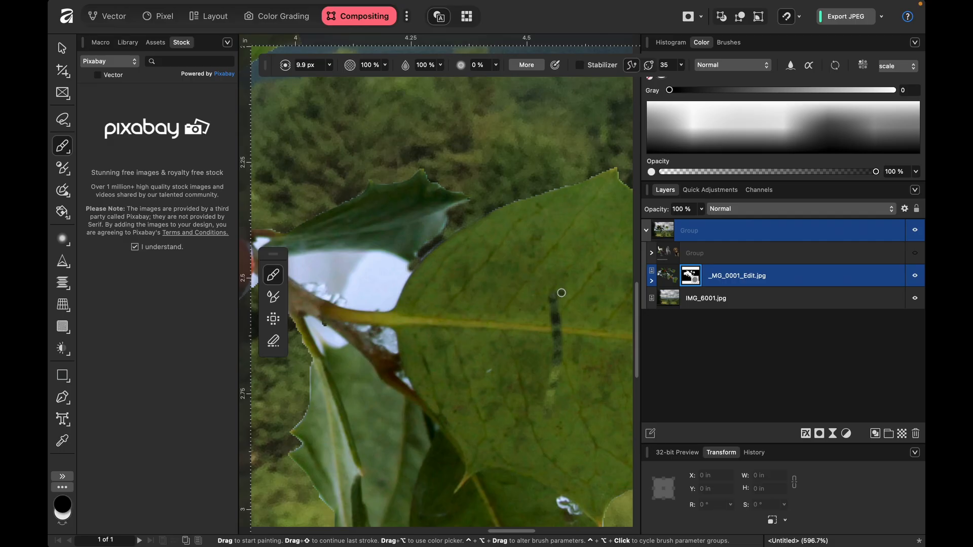
key("super+z")
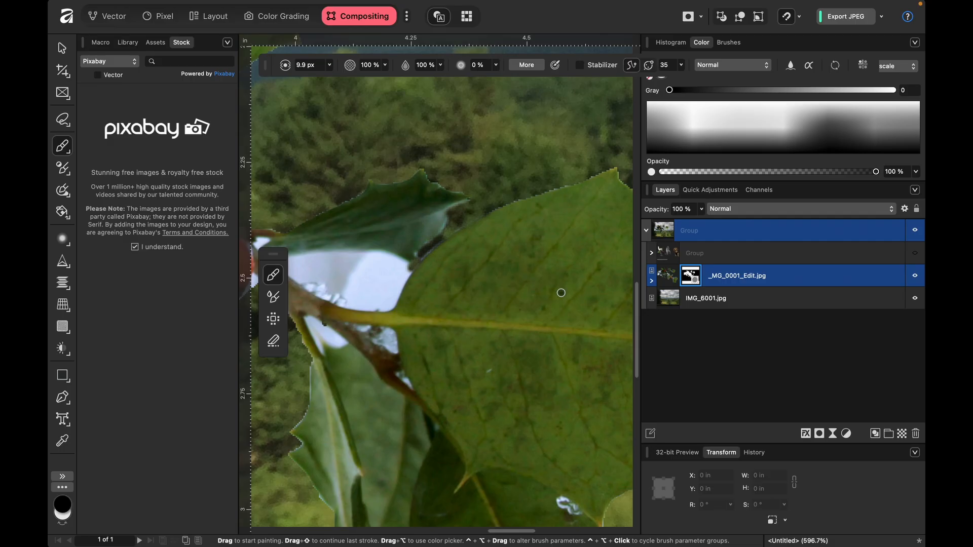
- Paint a black stroke on the large leaf with a 61.1 px brush, and restore the area with the light mask color
key("]")
key("]")
key("]")
key("]")
key("]")
key("]")
key("]")
key("]")
key("]")
key("]")
key("]")
key("]")
key("]")
key("]")
key("]")
key("]")
key("]")
key("]")
key("]")
left_click_drag(553, 282, 553, 356)
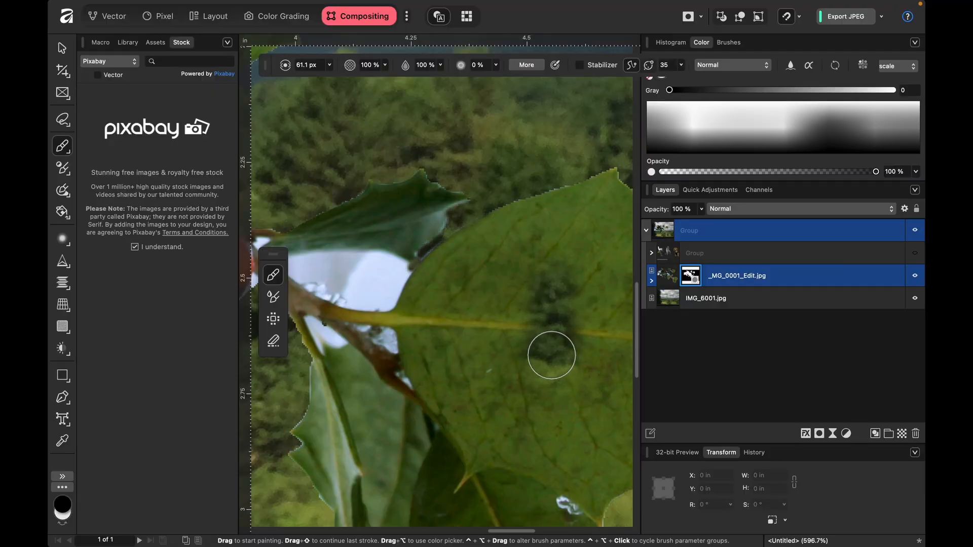
key("x")
mouse_move(550, 352)
left_mouse_down()
mouse_move(547, 361)
mouse_move(554, 280)
left_mouse_up()
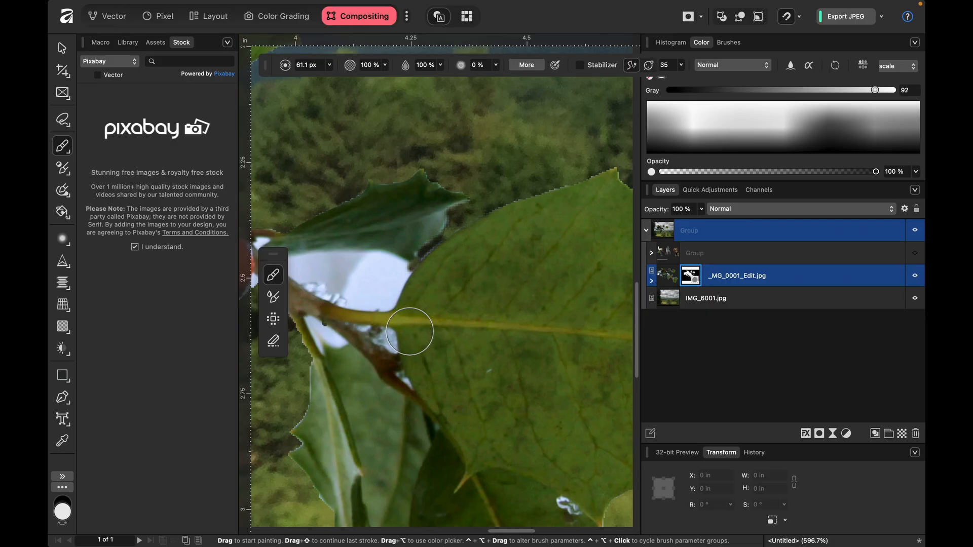
- Paint black with a 27.1 px brush over the white gap enclosed by the stem, the small leaf and the large leaf
scroll(409, 332, "up", 3)
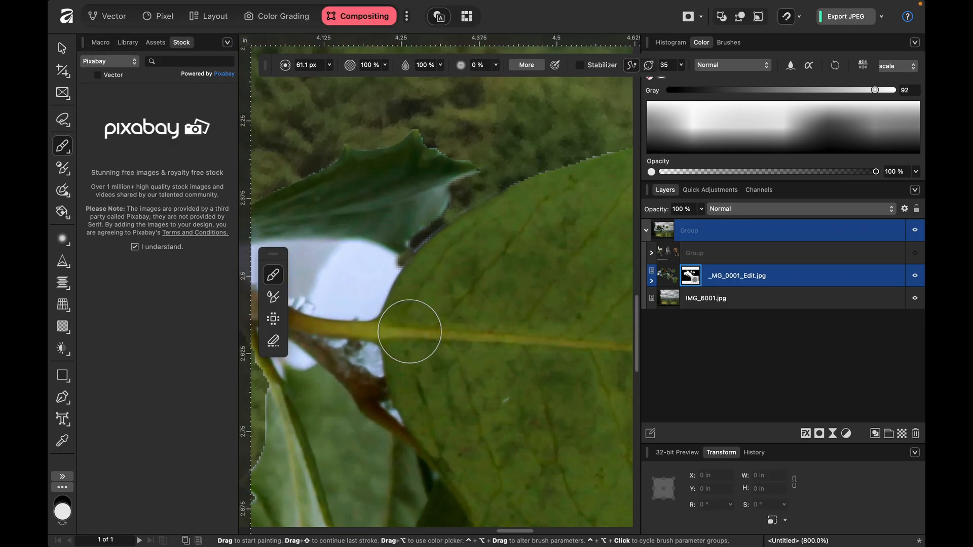
scroll(410, 331, "left", 10)
scroll(409, 332, "up", 3)
scroll(410, 332, "down", 1)
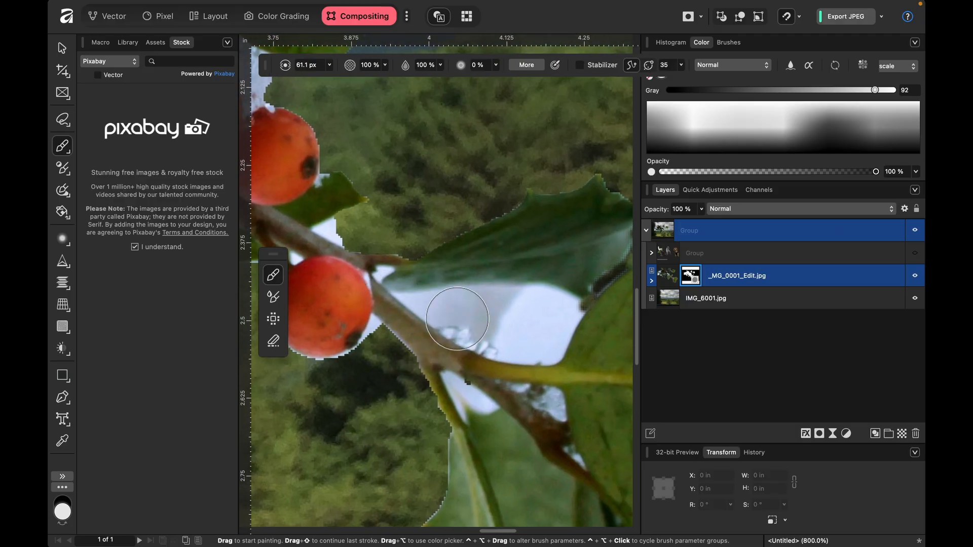
left_click(481, 322)
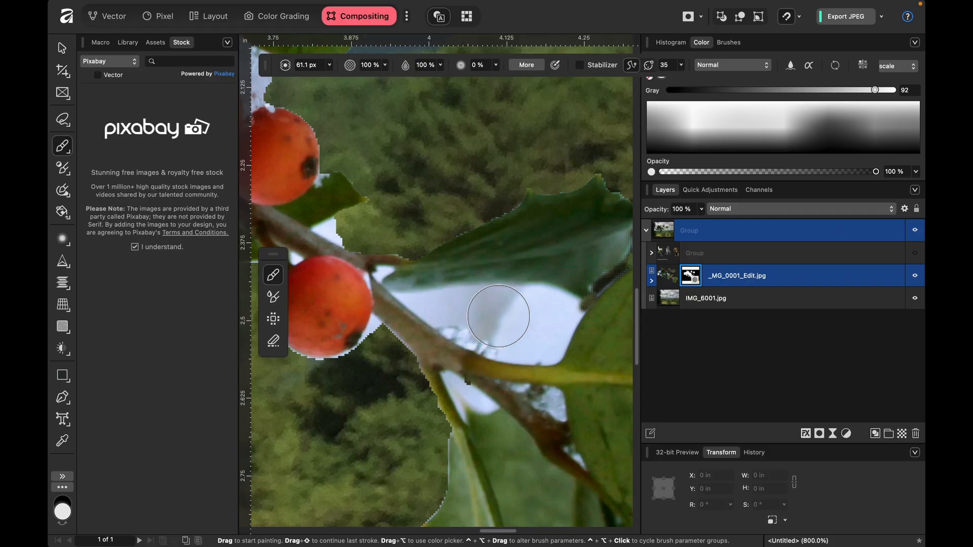
key("bracketleft")
key("bracketleft")
key("bracketleft")
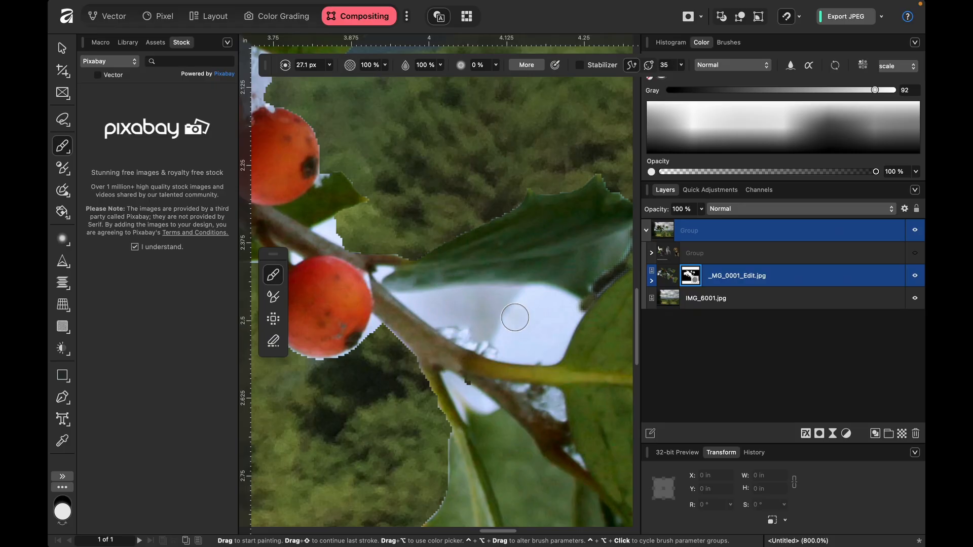
key("c")
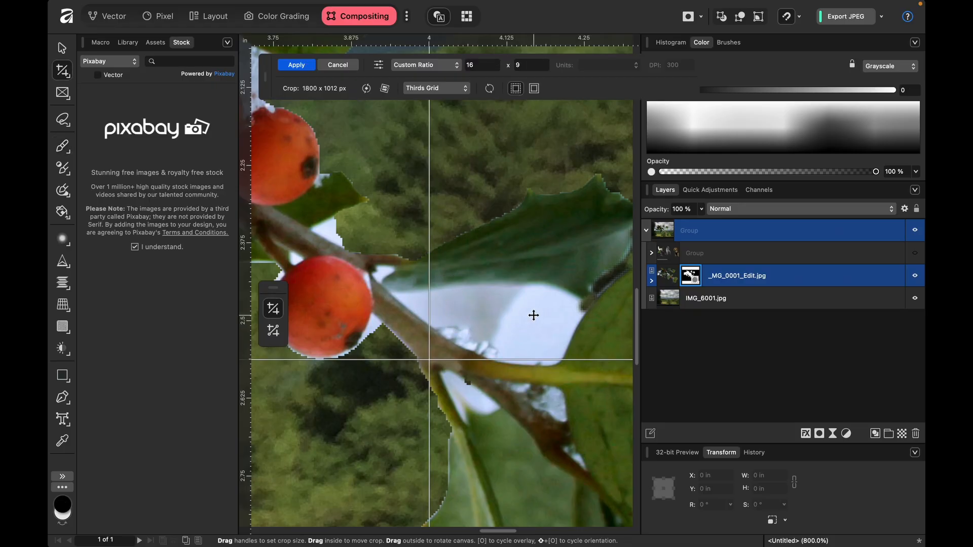
key("b")
key("x")
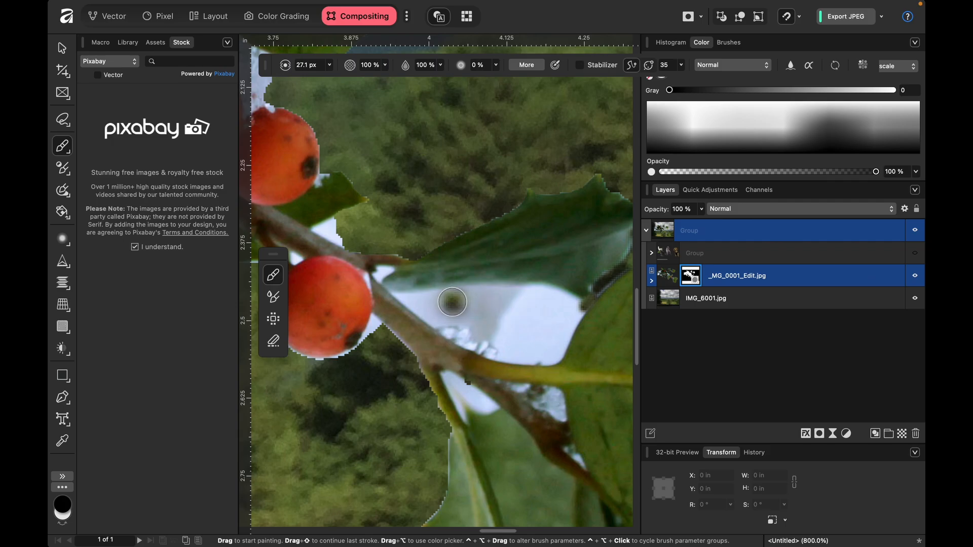
mouse_move(449, 302)
left_mouse_down()
mouse_move(568, 306)
mouse_move(548, 353)
mouse_move(564, 320)
mouse_move(545, 348)
mouse_move(483, 340)
mouse_move(541, 353)
mouse_move(431, 306)
mouse_move(522, 301)
mouse_move(504, 306)
mouse_move(538, 325)
mouse_move(430, 303)
mouse_move(516, 348)
mouse_move(463, 327)
mouse_move(548, 352)
mouse_move(420, 300)
mouse_move(455, 309)
mouse_move(472, 308)
mouse_move(446, 302)
mouse_move(565, 306)
left_mouse_up()
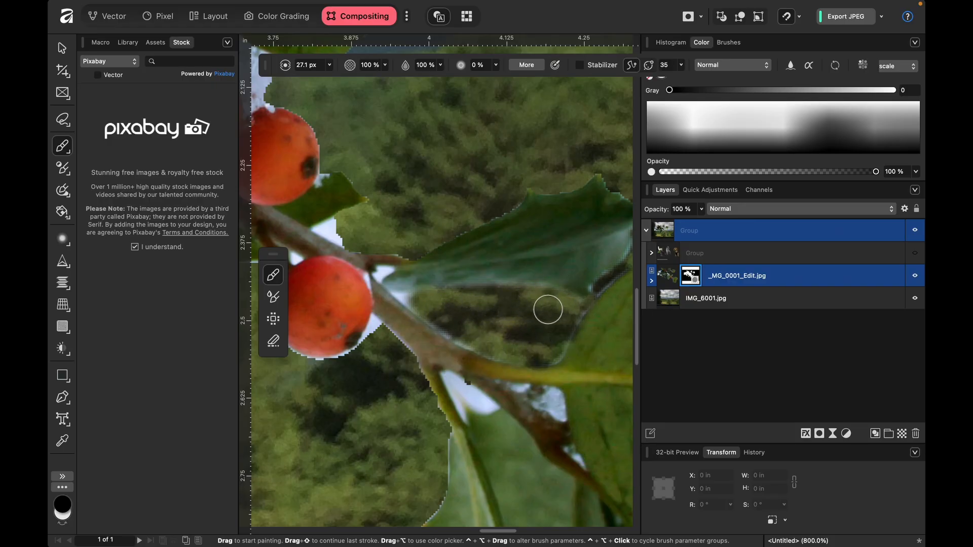
- Reduce the brush to 7.4 px and mask out the gap's remaining pale edges and the white patch just below the stem
key("bracketleft")
key("bracketleft")
key("bracketleft")
key("bracketleft")
key("bracketleft")
key("bracketleft")
left_click_drag(395, 296, 440, 302)
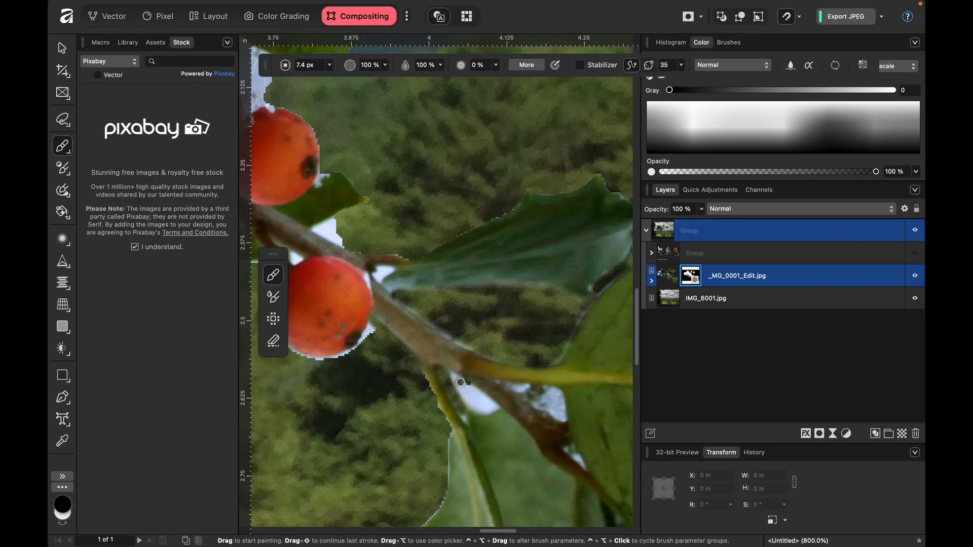
mouse_move(481, 394)
left_mouse_down()
mouse_move(493, 410)
mouse_move(469, 408)
mouse_move(458, 391)
mouse_move(485, 405)
left_mouse_up()
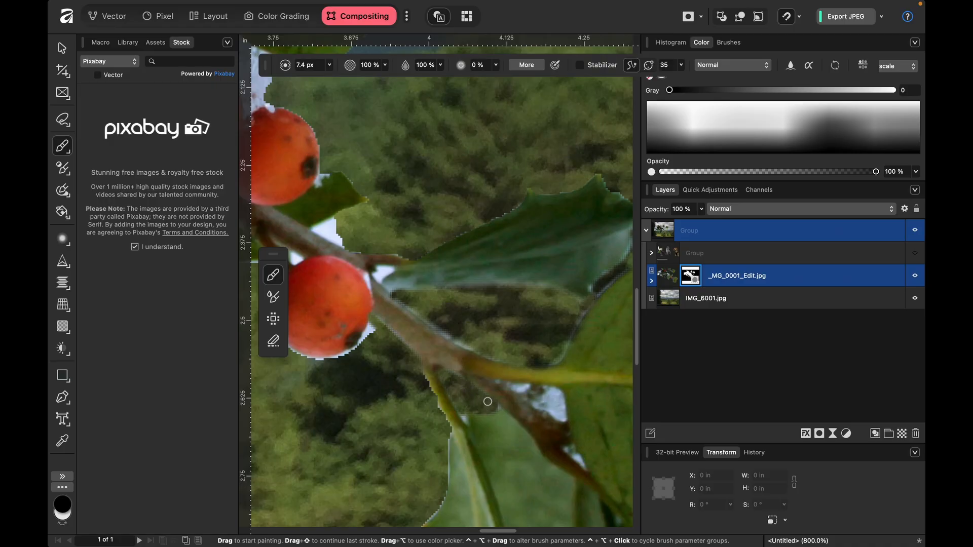
- Paint black along the upper and lower branch edges of the white gap under the snowy central leaf, and enlarge the brush to 11.2 px
scroll(488, 399, "down", 5)
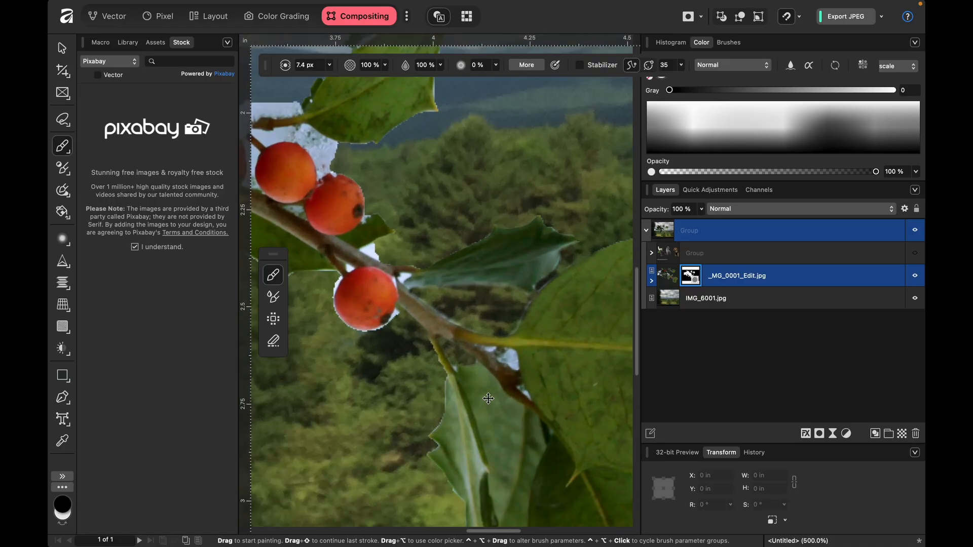
key("super+0")
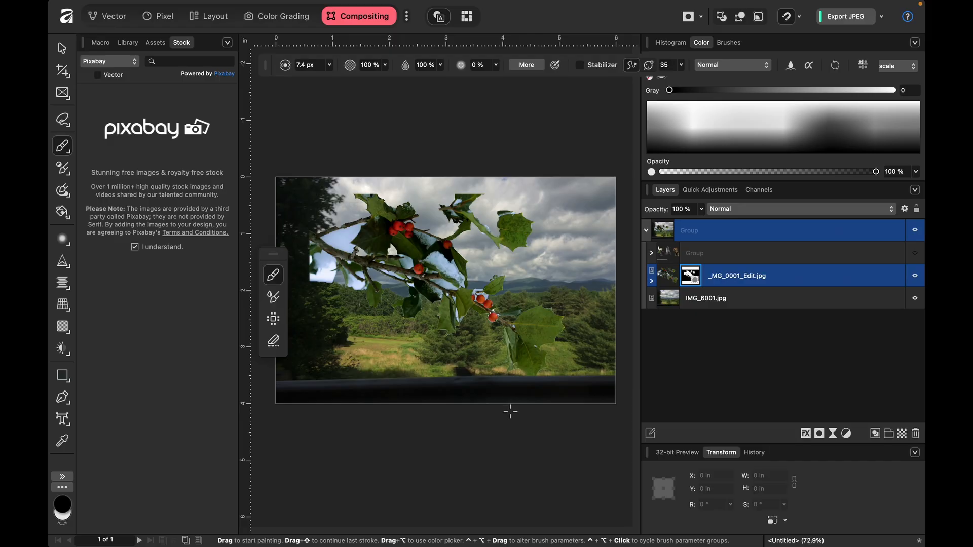
key("super+equal")
key("super+equal")
key("super+equal")
key("super+equal")
key("super+equal")
key("super+equal")
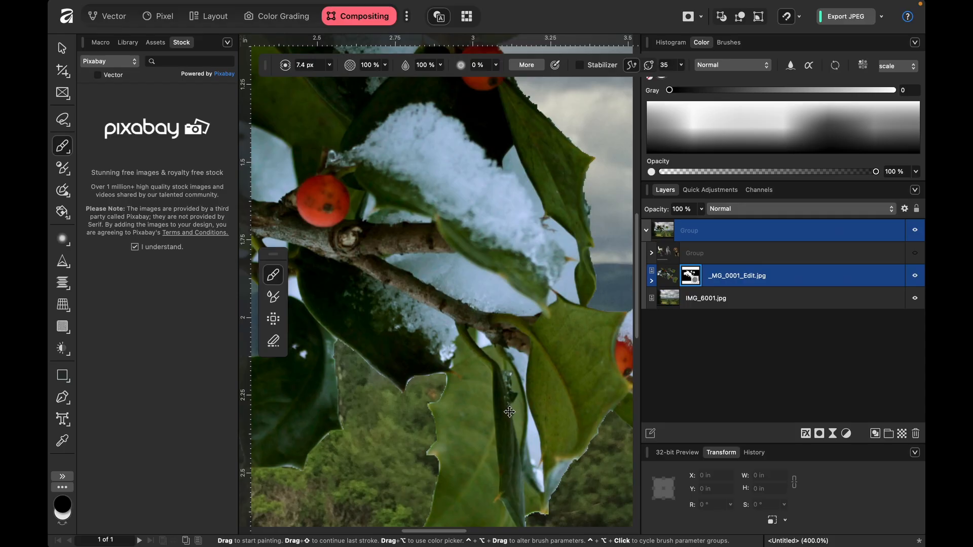
key("super+minus")
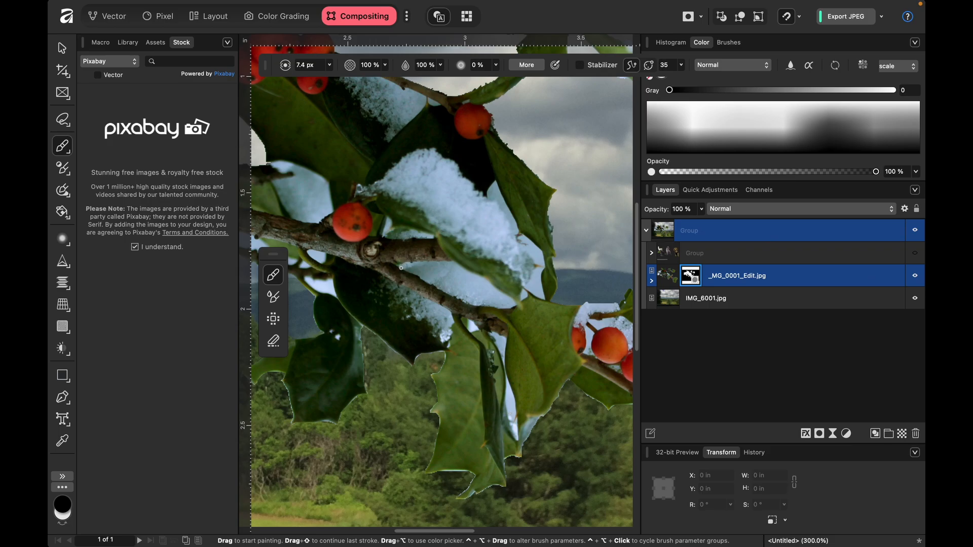
scroll(400, 266, "up", 2)
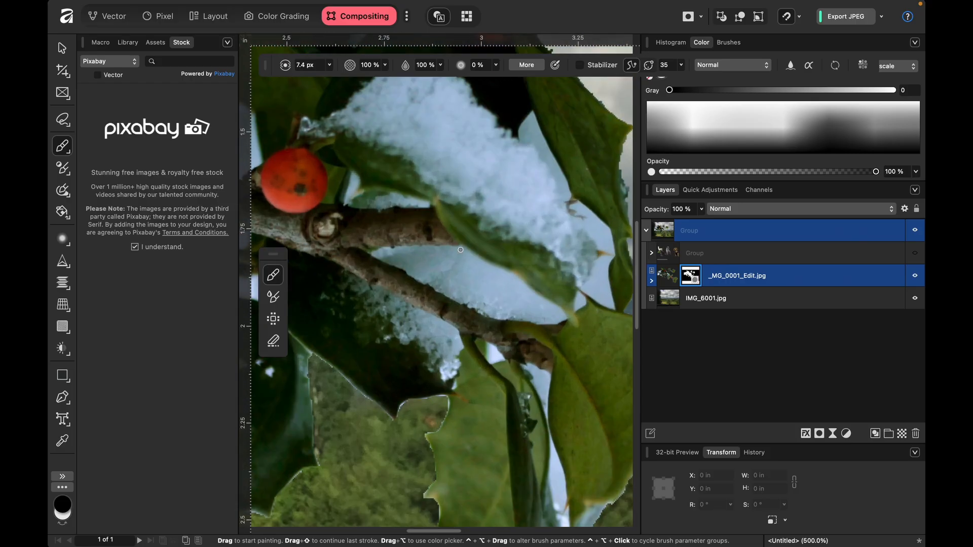
left_click_drag(460, 247, 392, 251)
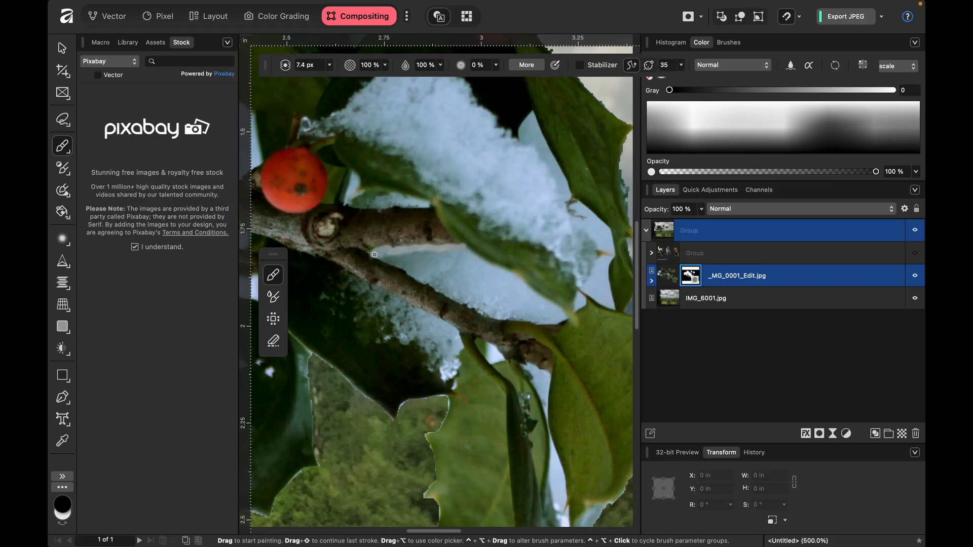
left_click_drag(374, 255, 412, 274)
left_click_drag(412, 275, 429, 284)
key("bracketright")
key("bracketright")
key("bracketright")
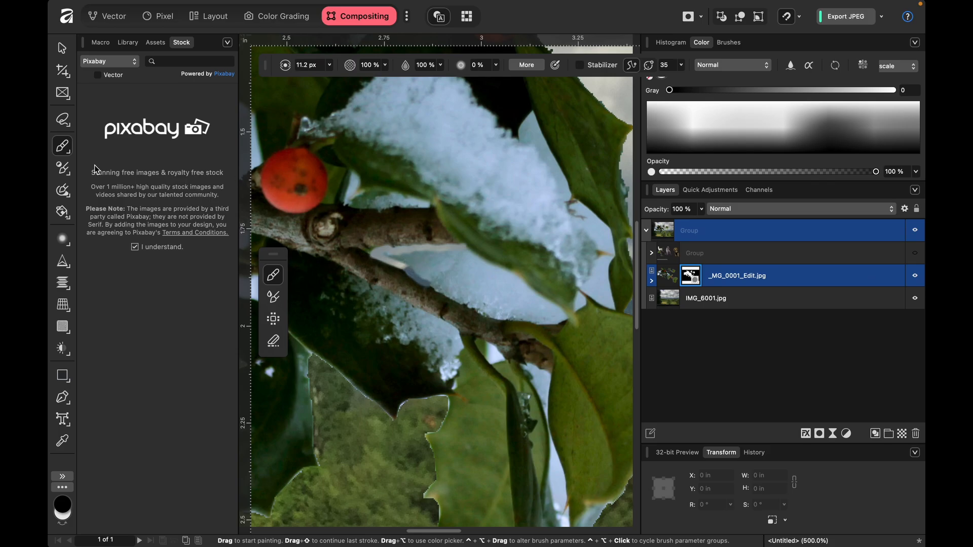
- Switch to the Pixel studio and set the Selection Brush width to 18.6 px
left_click(69, 156)
left_click(69, 156)
left_click(159, 17)
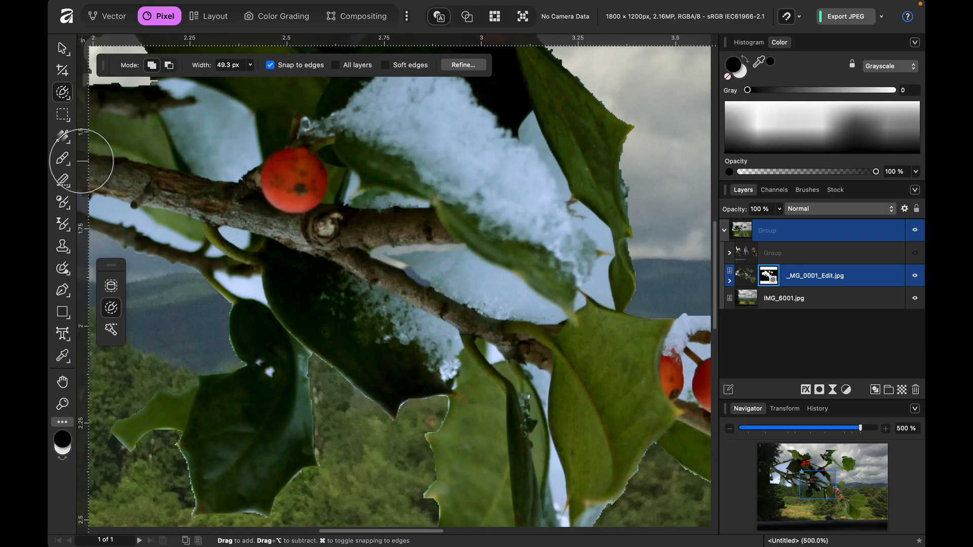
left_click(71, 100)
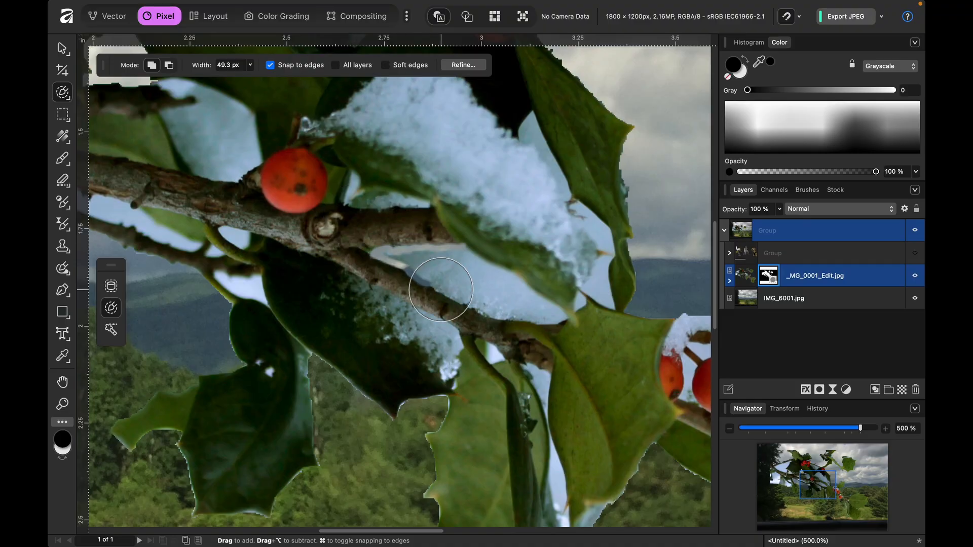
key("bracketleft")
key("bracketleft")
key("bracketleft")
key("bracketleft")
key("bracketleft")
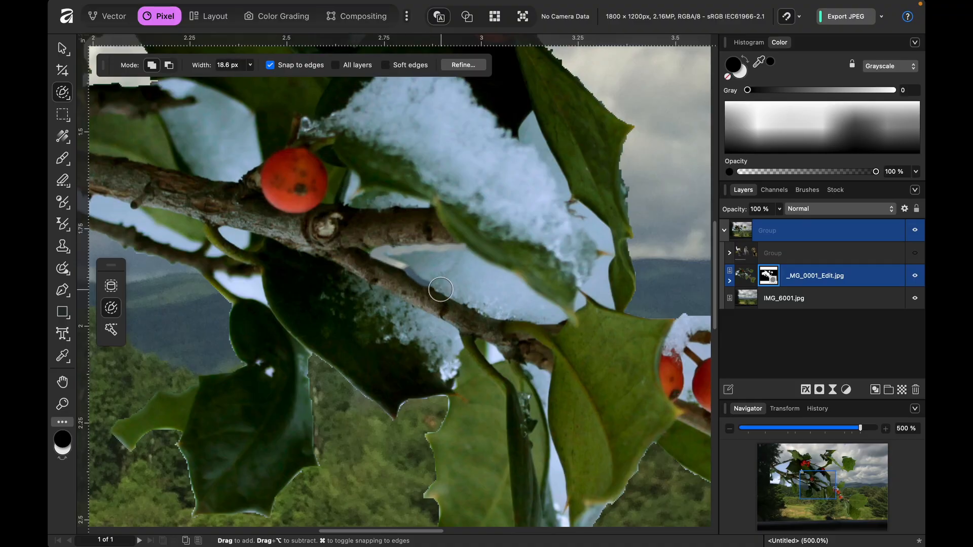
- Mask out the white gap between the central branches and the snowy leaf with a 32.9 px black Paint Brush
key("b")
key("bracketright")
key("bracketright")
key("bracketright")
key("bracketright")
key("bracketright")
key("bracketright")
key("bracketright")
key("bracketright")
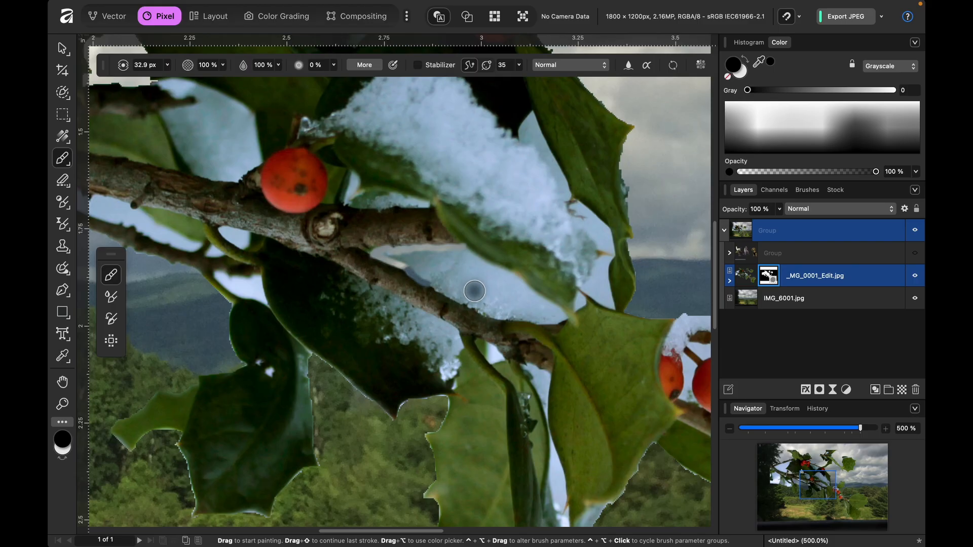
mouse_move(391, 256)
left_mouse_down()
mouse_move(478, 269)
mouse_move(551, 315)
mouse_move(491, 306)
mouse_move(424, 276)
mouse_move(501, 291)
mouse_move(552, 320)
left_mouse_up()
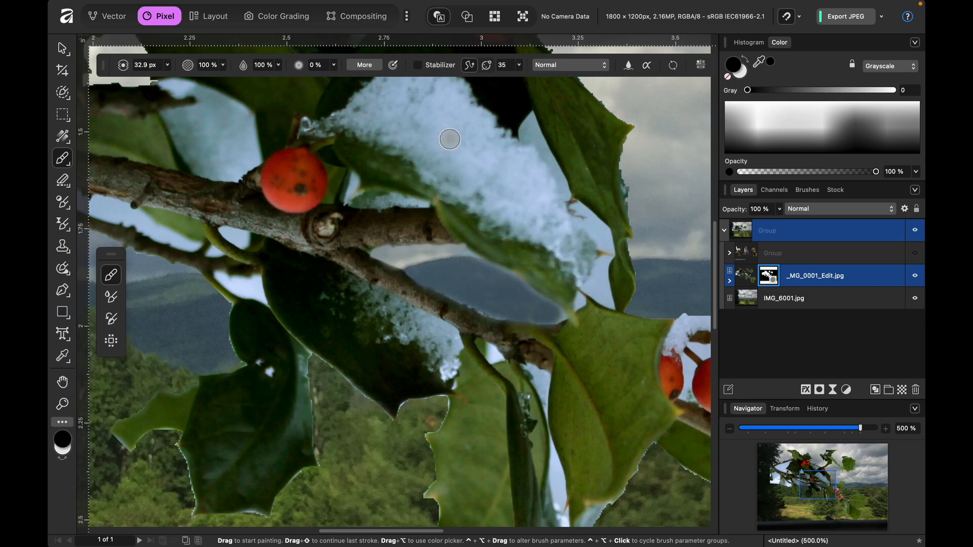
scroll(449, 138, "up", 3)
scroll(449, 139, "left", 2)
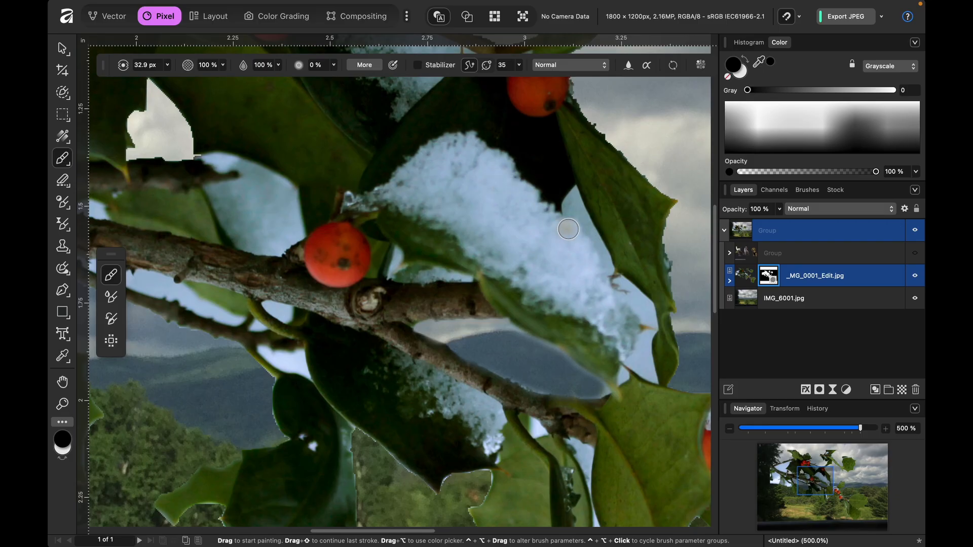
scroll(570, 220, "down", 5)
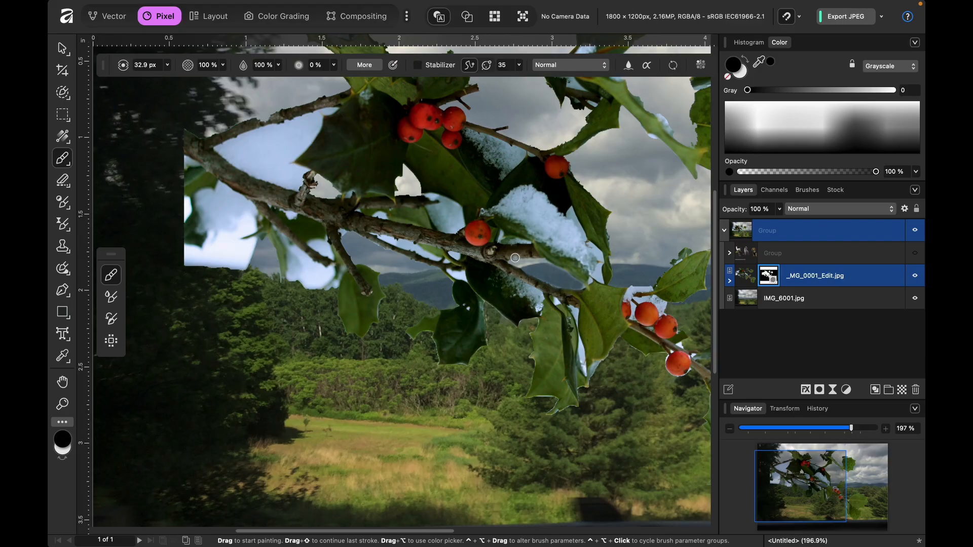
scroll(459, 258, "up", 5)
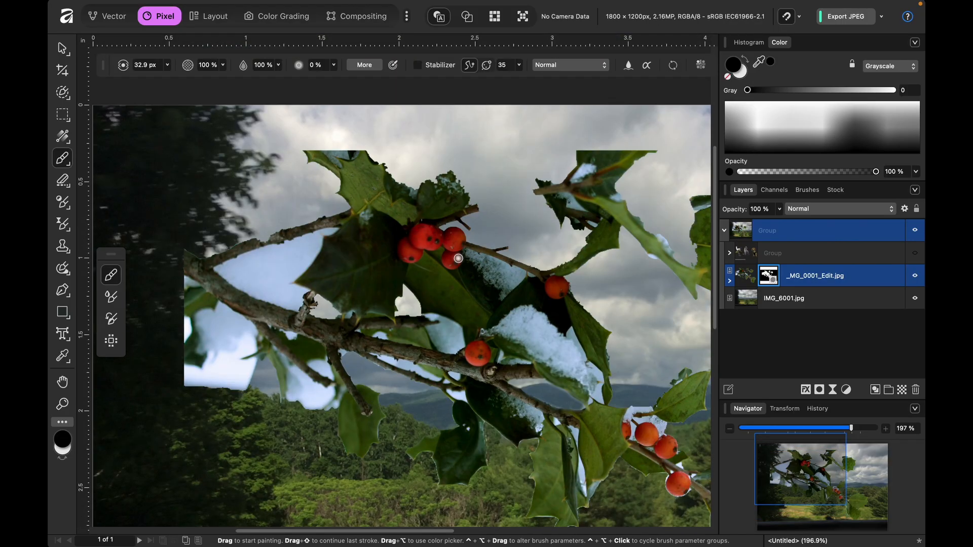
scroll(458, 259, "down", 5)
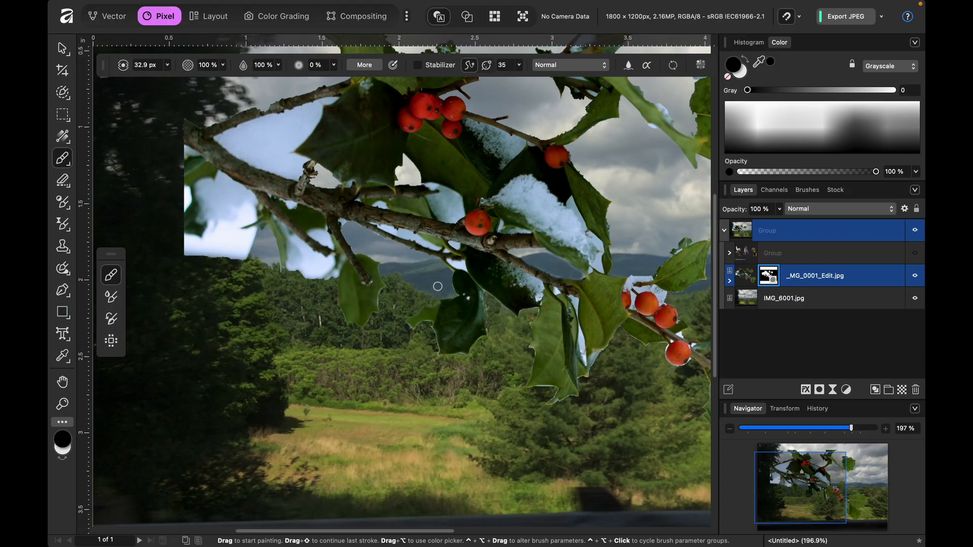
- Select the _MG_0001_Edit.jpg holly image and move it so its corner snaps to the canvas's upper-left corner
left_click(745, 278)
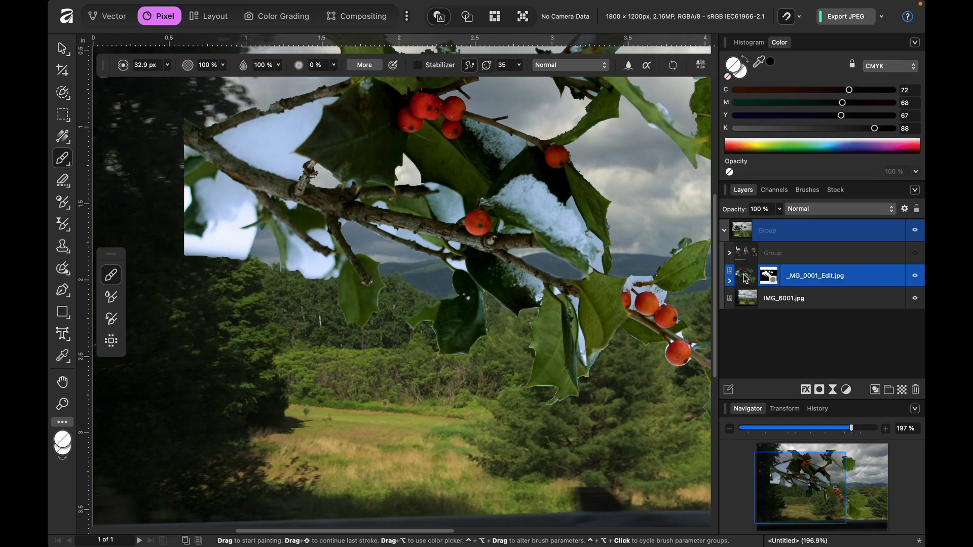
key("super+1")
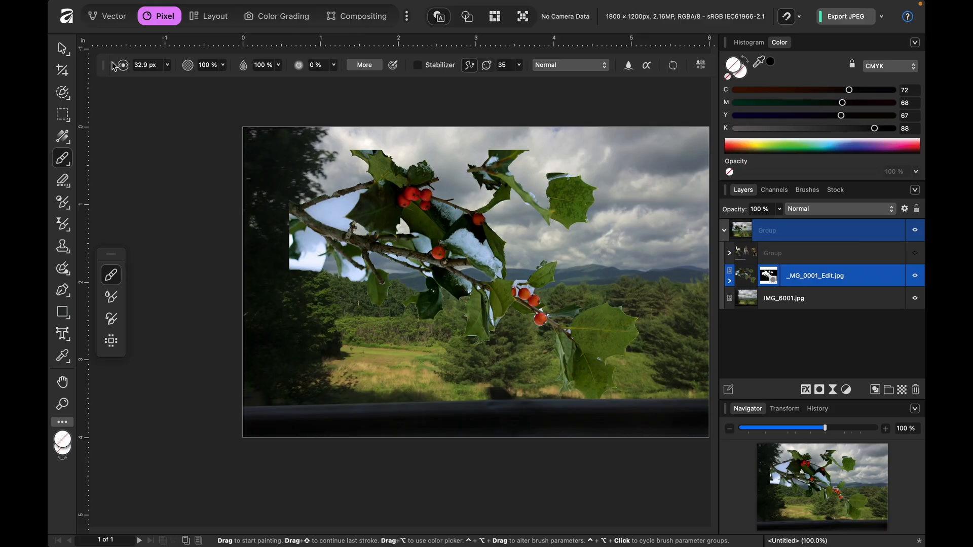
key("v")
mouse_move(444, 227)
left_mouse_down()
mouse_move(398, 225)
mouse_move(400, 202)
left_mouse_up()
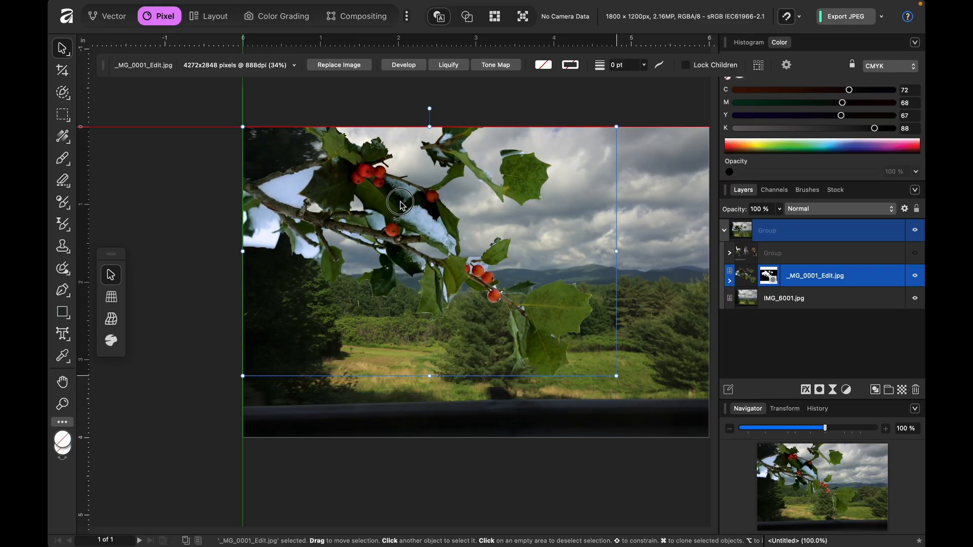
left_click_drag(400, 203, 389, 226)
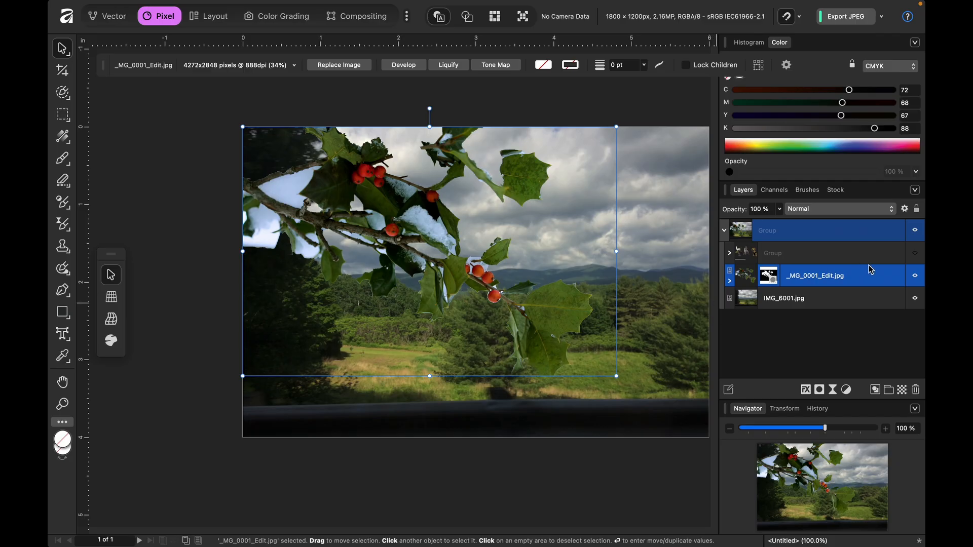
- Hide the holly layer, show the group with the cats and dog, and move that group slightly up and left
left_click(915, 276)
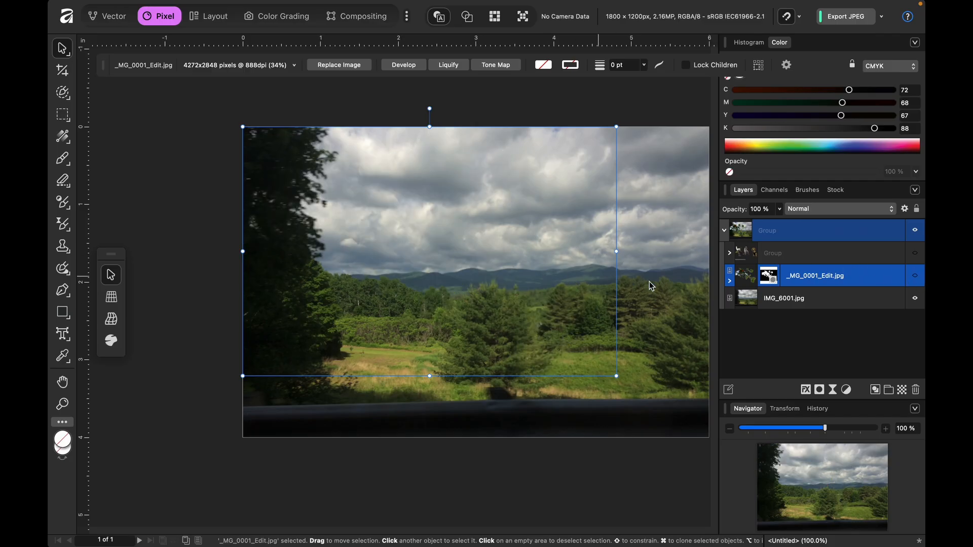
left_click(774, 259)
left_click(915, 253)
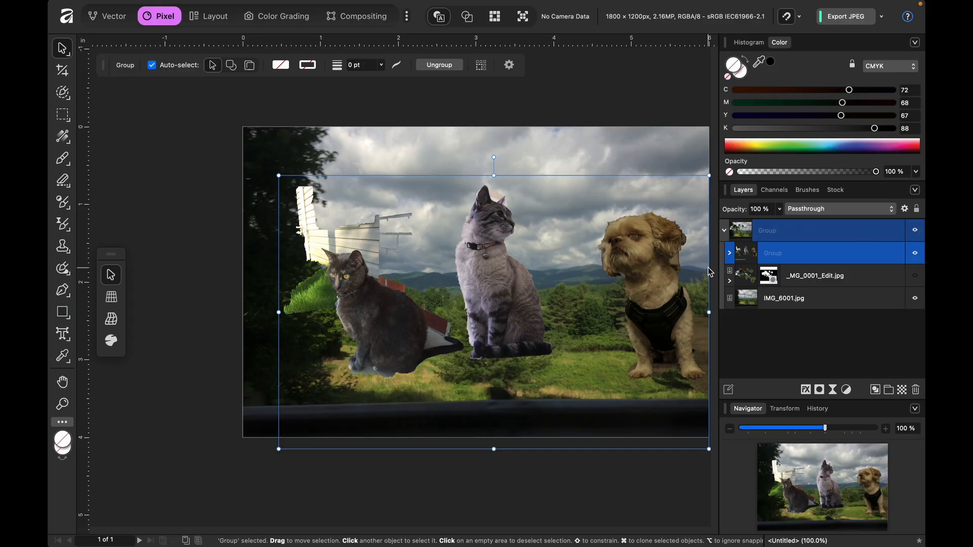
left_click_drag(525, 326, 515, 297)
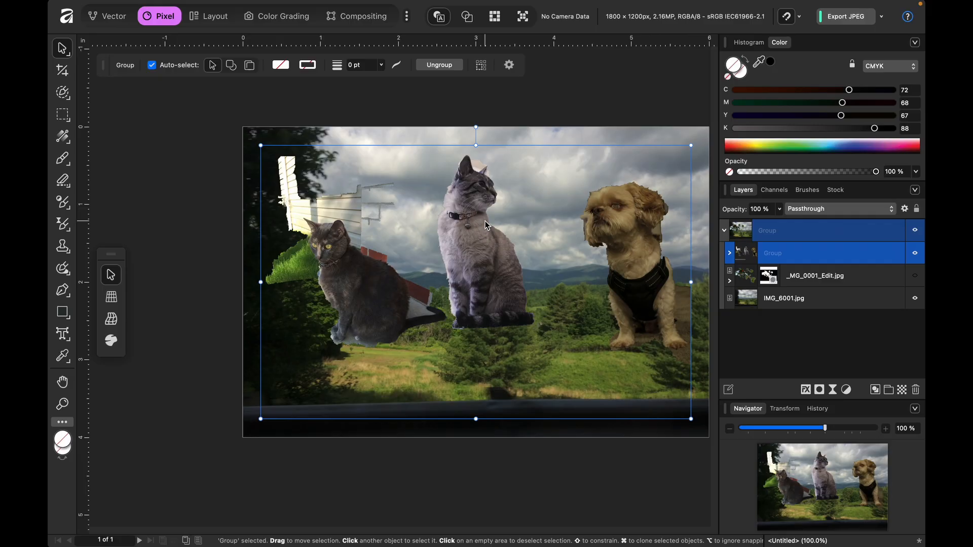
- Expand the animal group and the centre cat's _MG_0705.JPG layer down to its Brightness / Contrast and White Balance adjustments
scroll(485, 223, "up", 5)
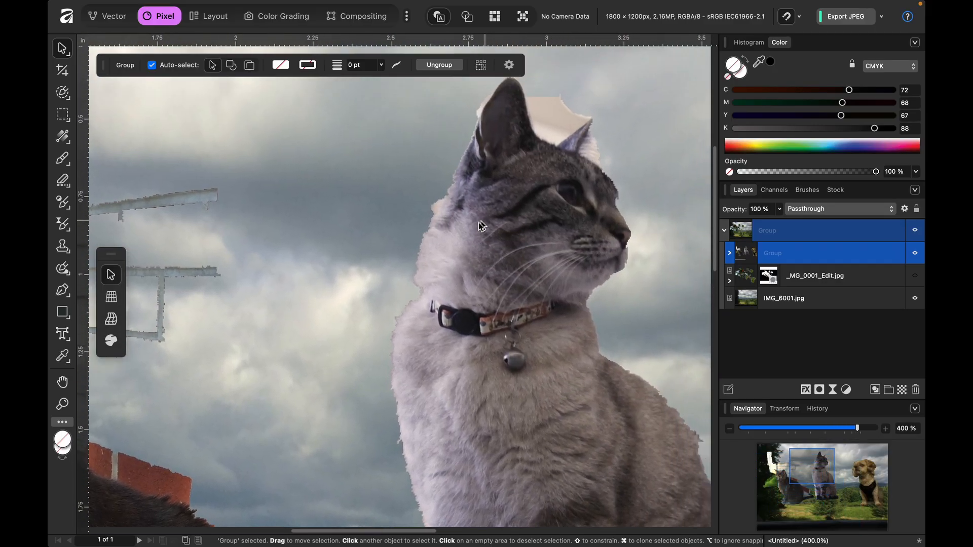
scroll(481, 221, "right", 3)
scroll(482, 220, "up", 2)
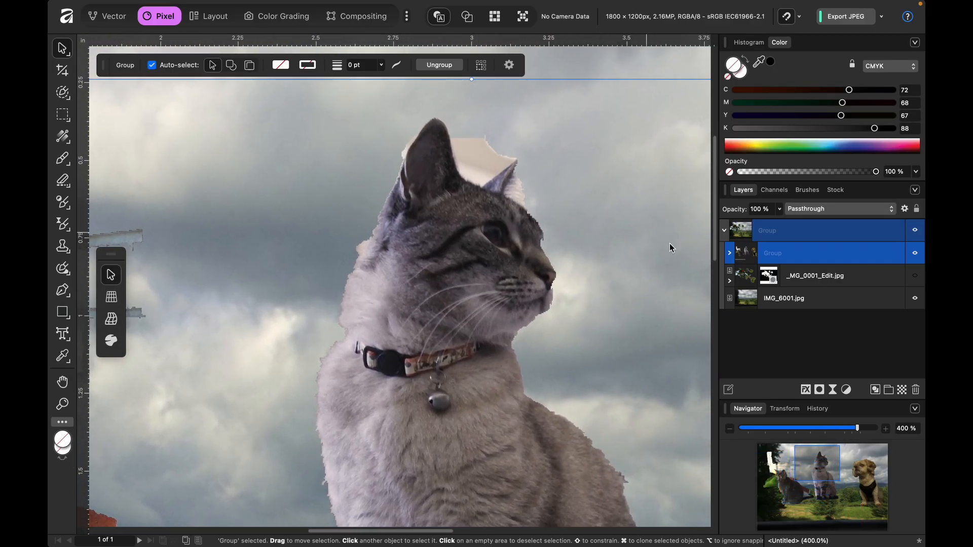
left_click(729, 252)
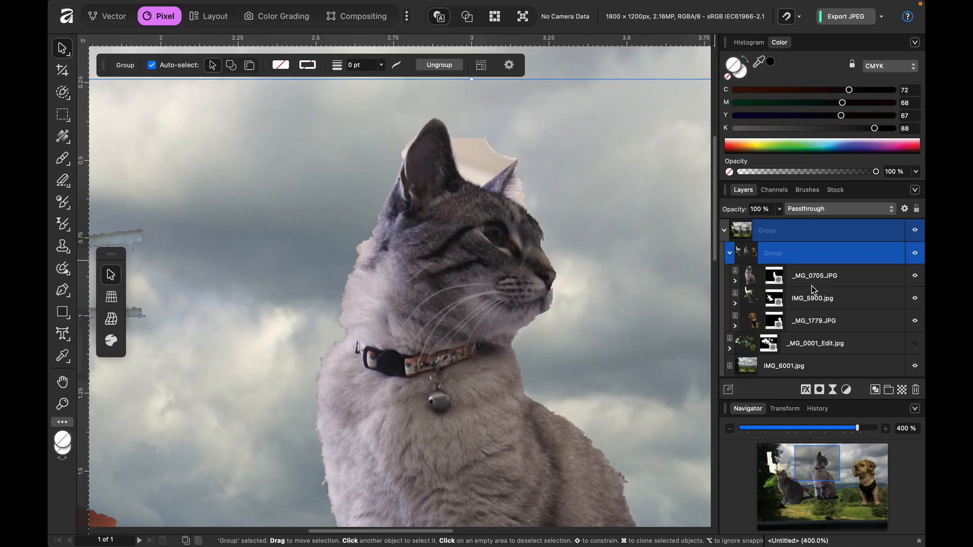
left_click(766, 282)
left_click(735, 281)
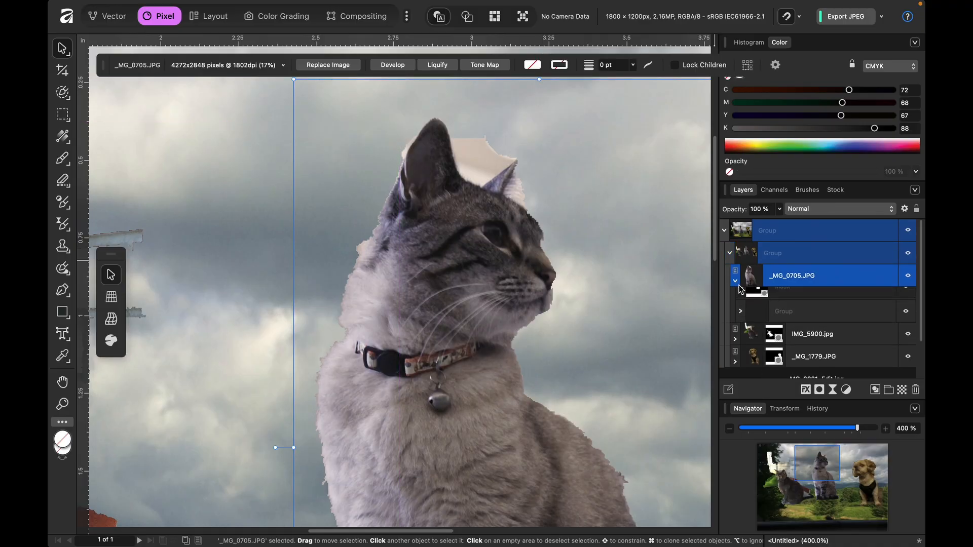
left_click(783, 324)
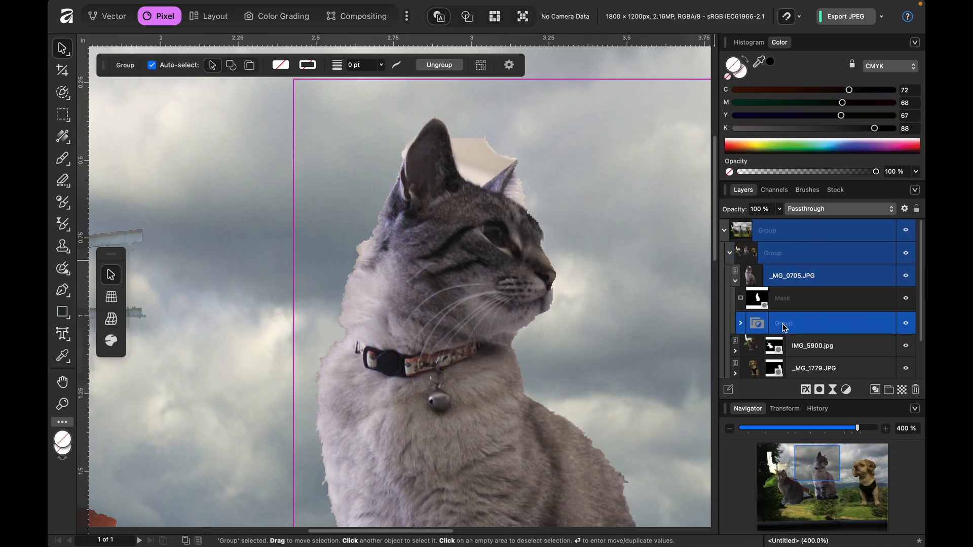
left_click(741, 323)
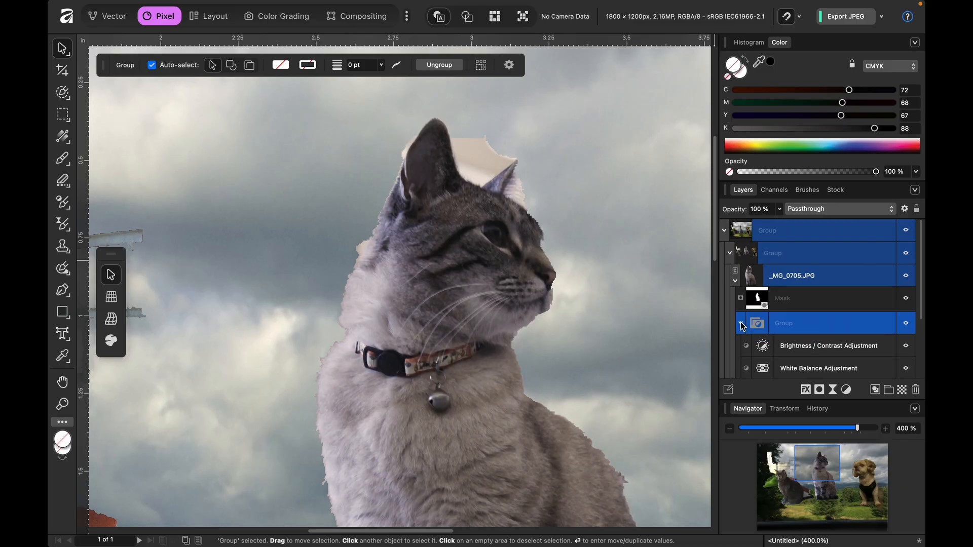
scroll(806, 345, "down", 2)
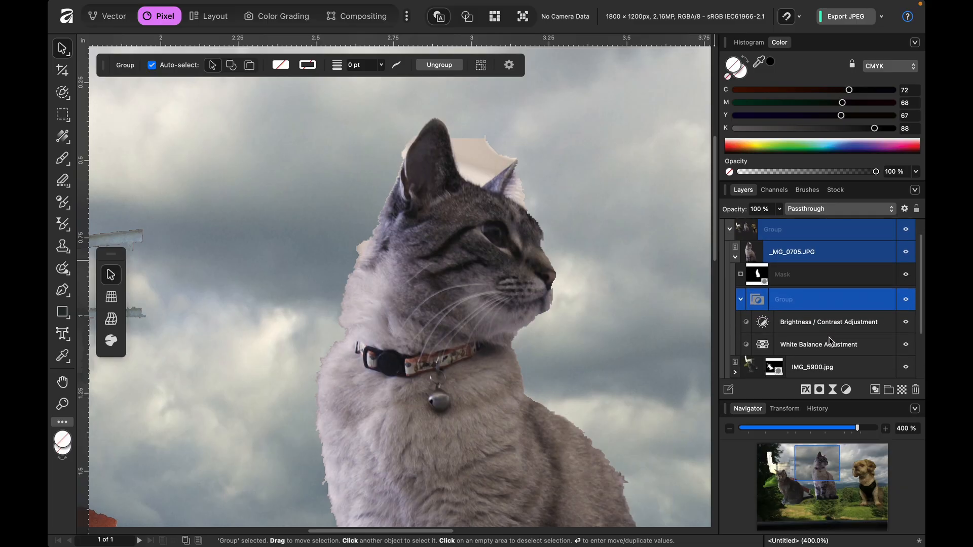
- Hide the centre cat's adjustment group and examine the cat without its corrections
left_click(906, 299)
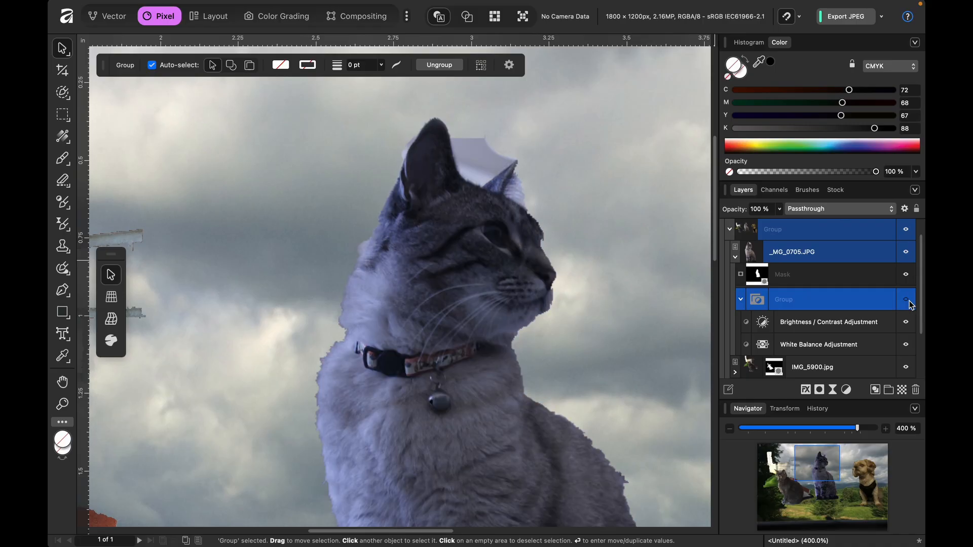
left_click(740, 300)
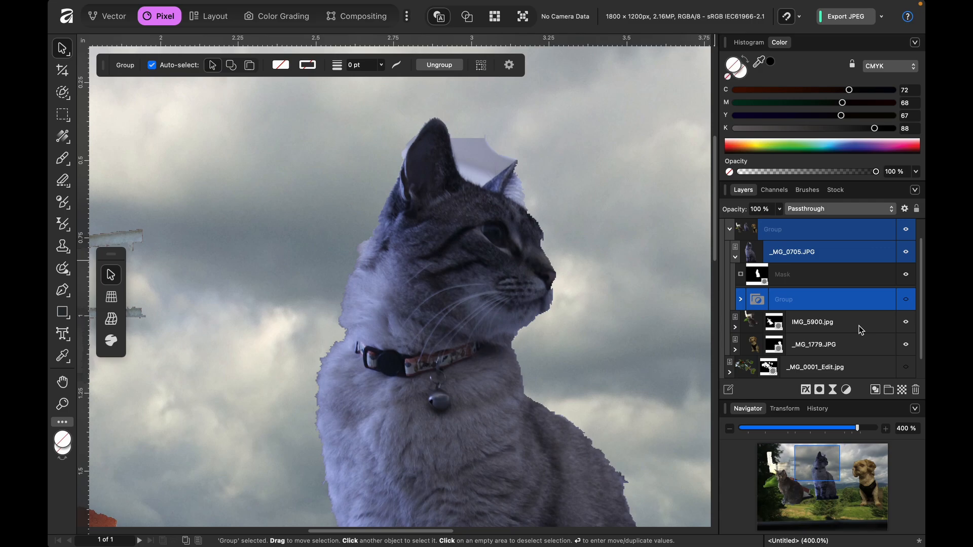
key("super+minus")
key("super+minus")
key("super+minus")
key("super+minus")
key("super+equal")
key("super+equal")
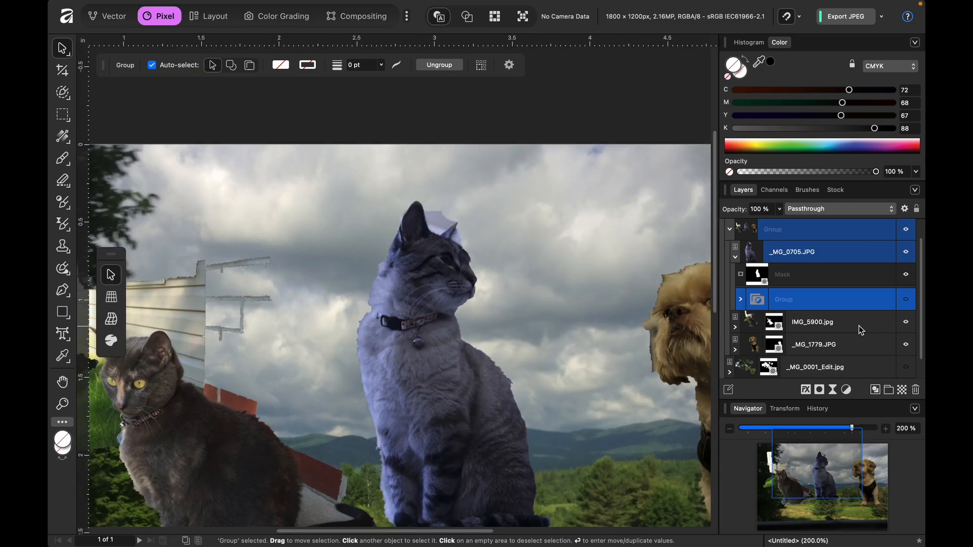
key("super+equal")
scroll(861, 330, "down", 2)
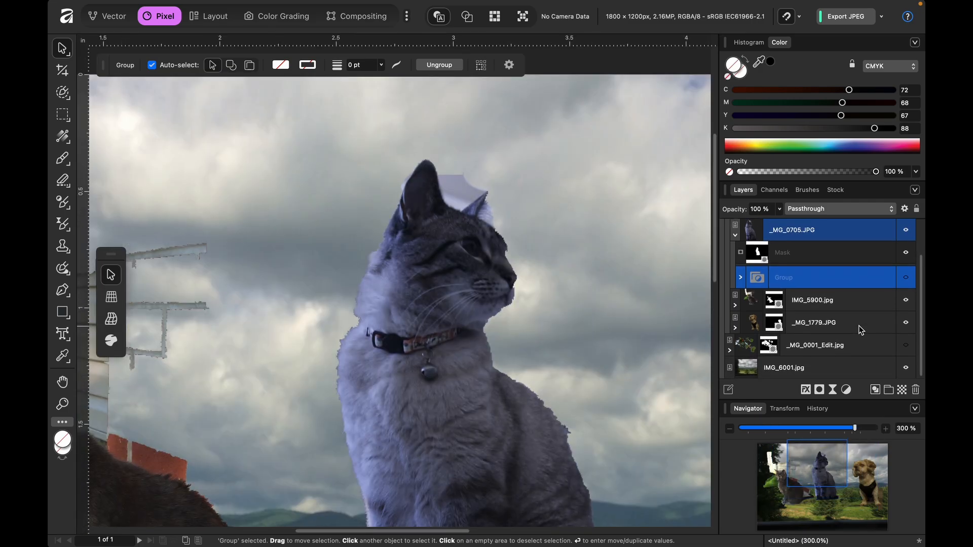
scroll(625, 355, "down", 2)
scroll(625, 355, "down", 3)
scroll(625, 355, "right", 1)
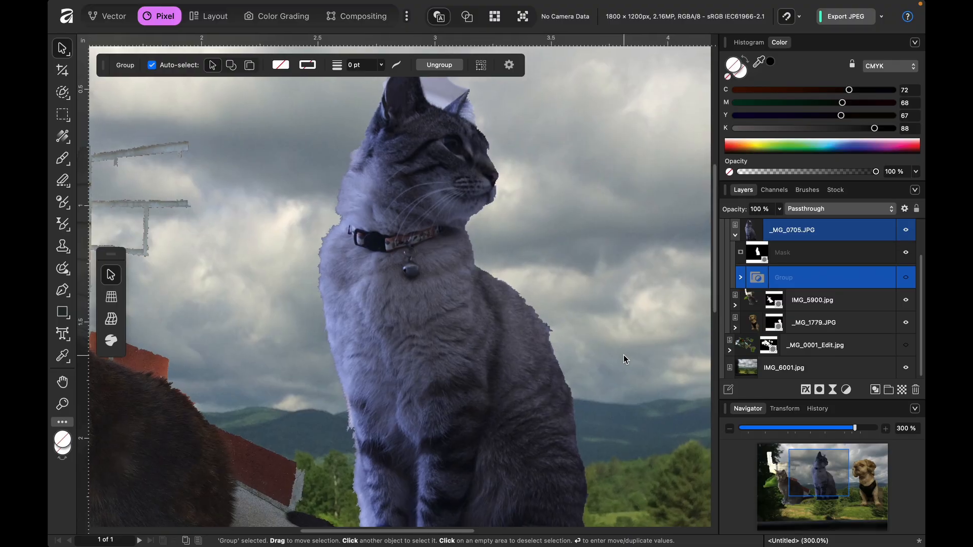
- Set White Balance and Tint to 0% in the centre cat's White Balance adjustment, and show its adjustment group again
left_click(742, 279)
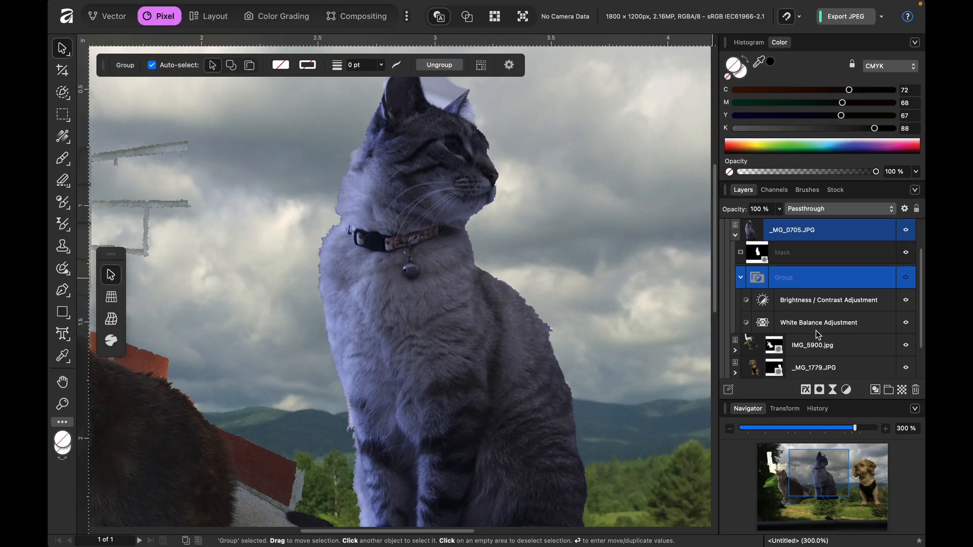
left_click(817, 330)
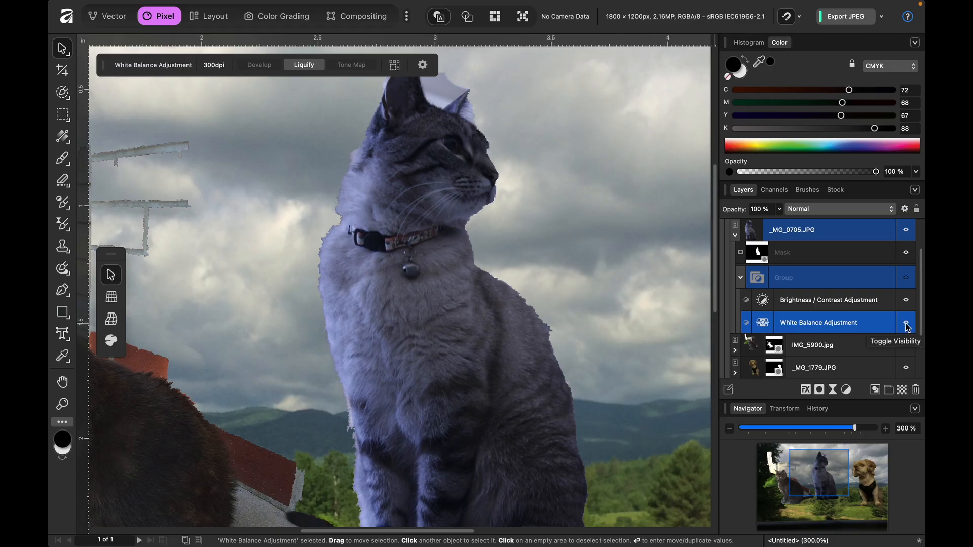
left_click(763, 323)
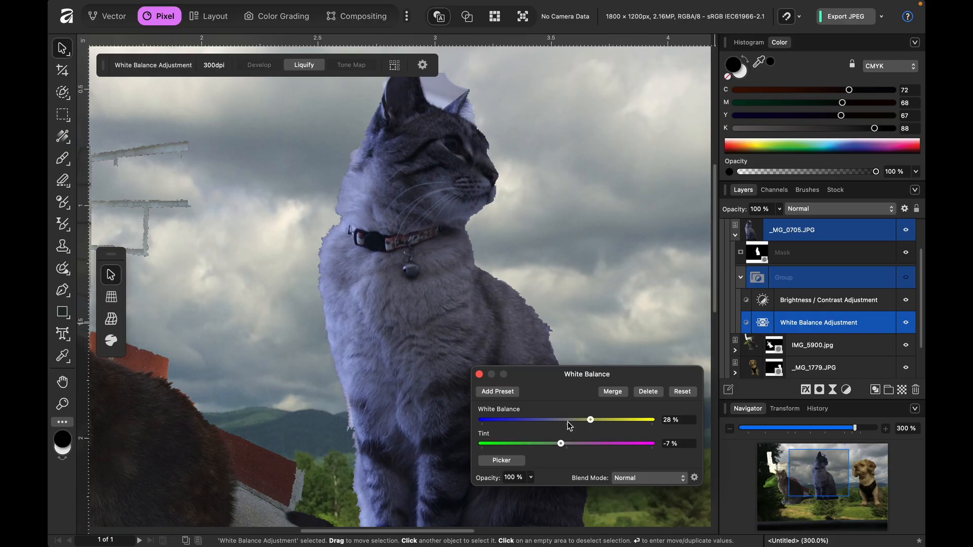
left_click(567, 420)
left_click_drag(560, 444, 567, 445)
left_click(906, 278)
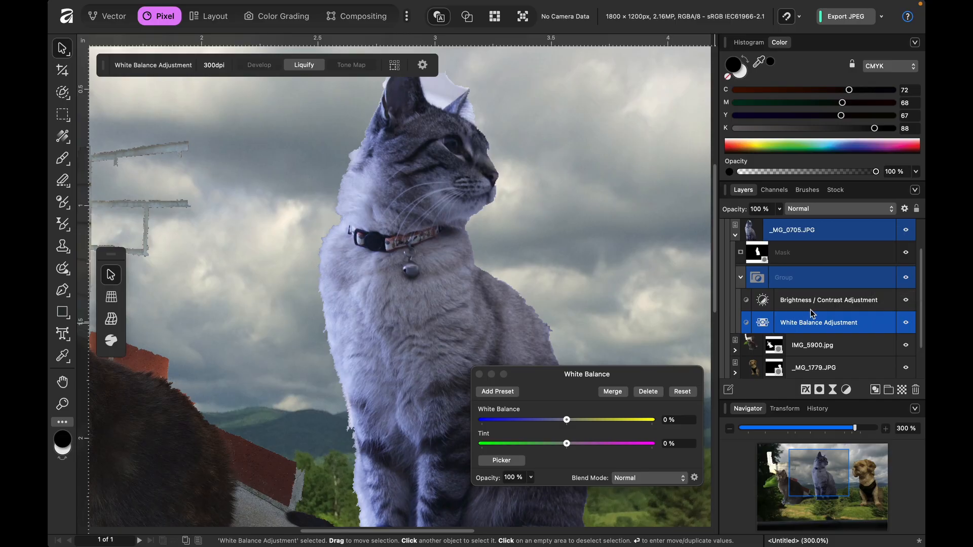
- With the Brightness / Contrast adjustment temporarily hidden, set the cat's White Balance to 14% and Tint to -7%
left_click(907, 301)
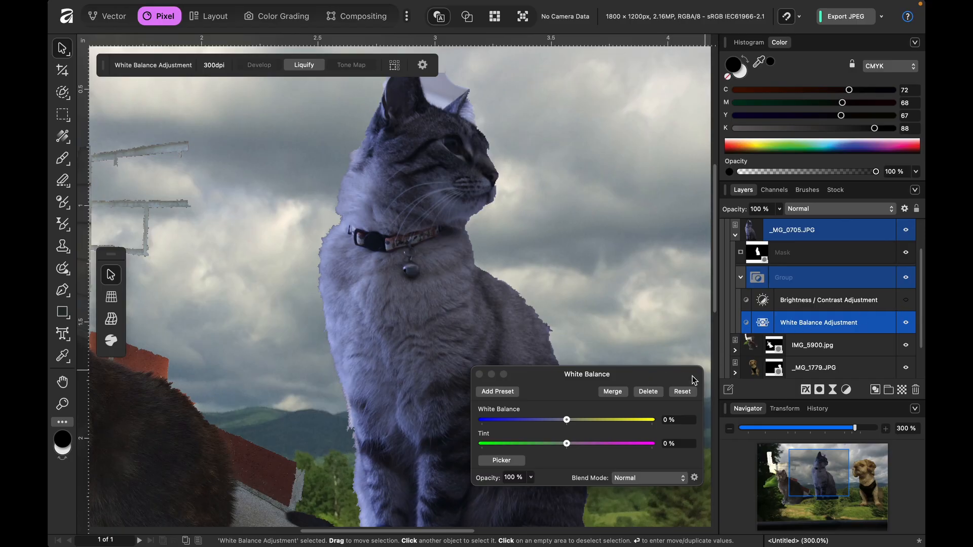
left_click_drag(568, 422, 563, 447)
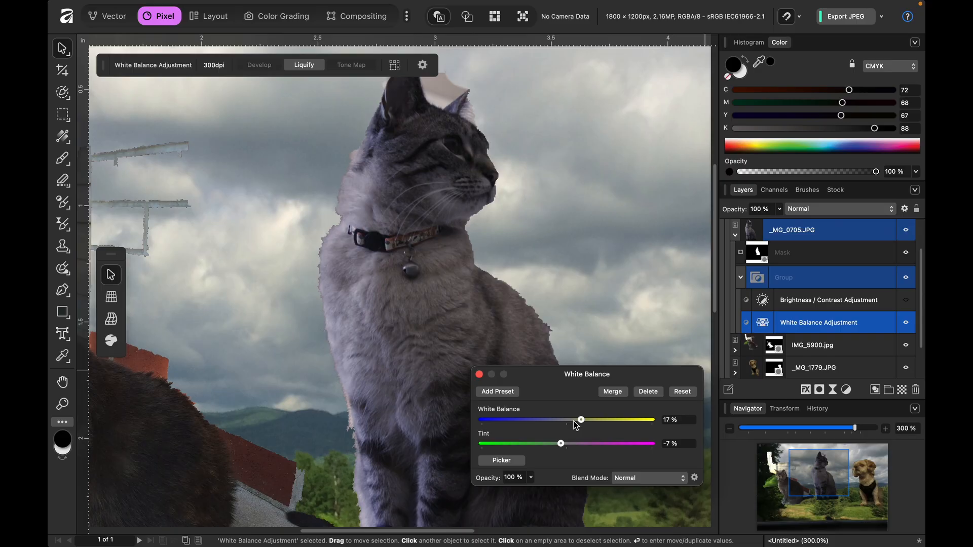
left_click_drag(588, 422, 693, 432)
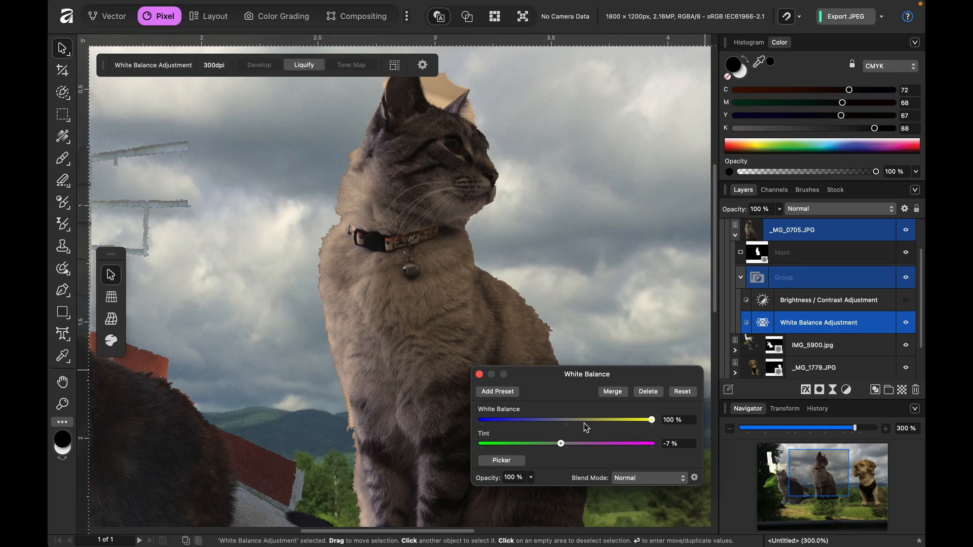
left_click(568, 422)
left_click_drag(567, 421, 577, 420)
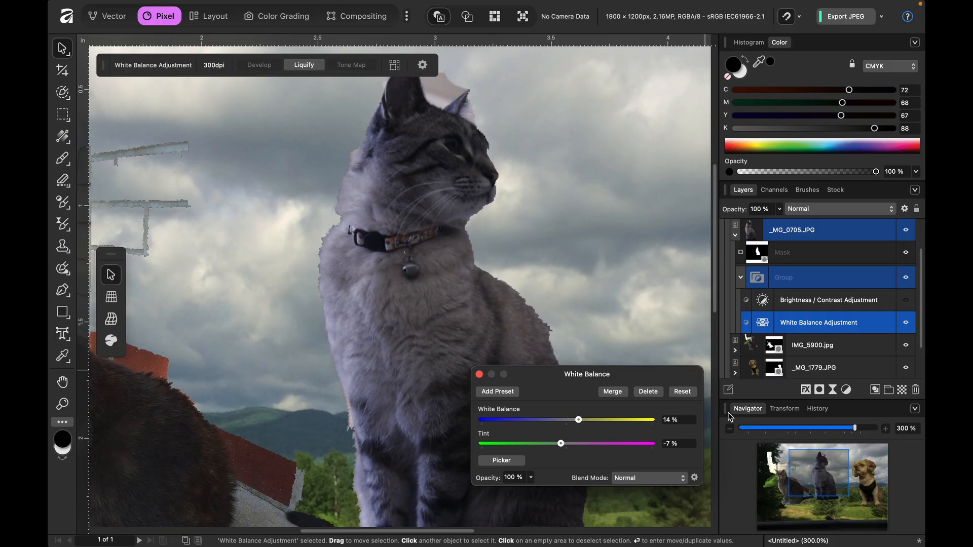
left_click(905, 300)
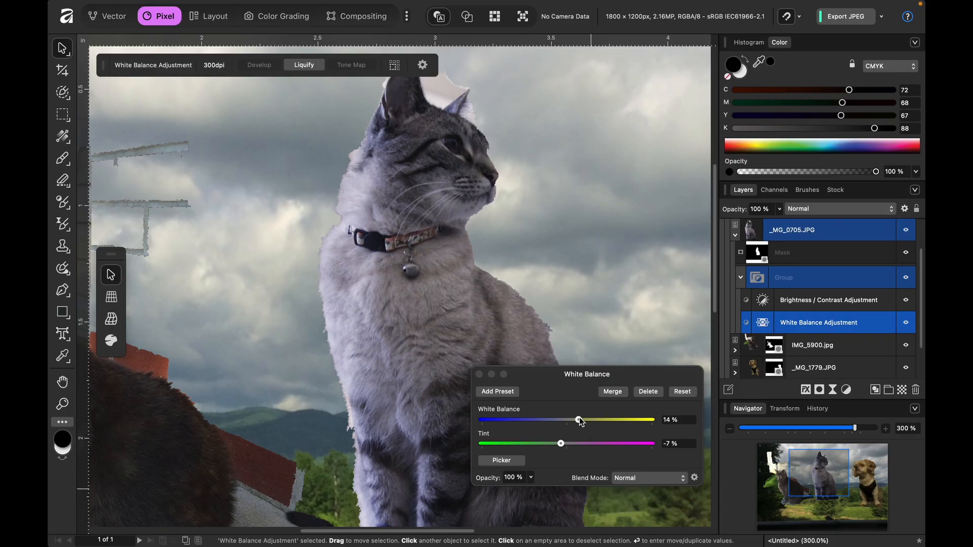
left_click_drag(580, 424, 578, 426)
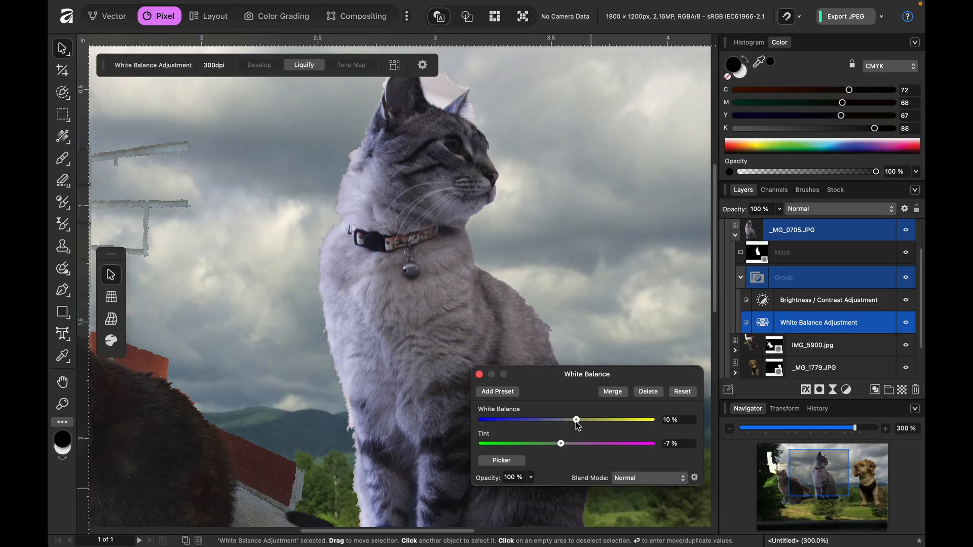
- Set the centre cat's Brightness to 29% in its Brightness / Contrast adjustment, and collapse the adjustment group
left_click(761, 303)
left_click_drag(599, 415, 594, 416)
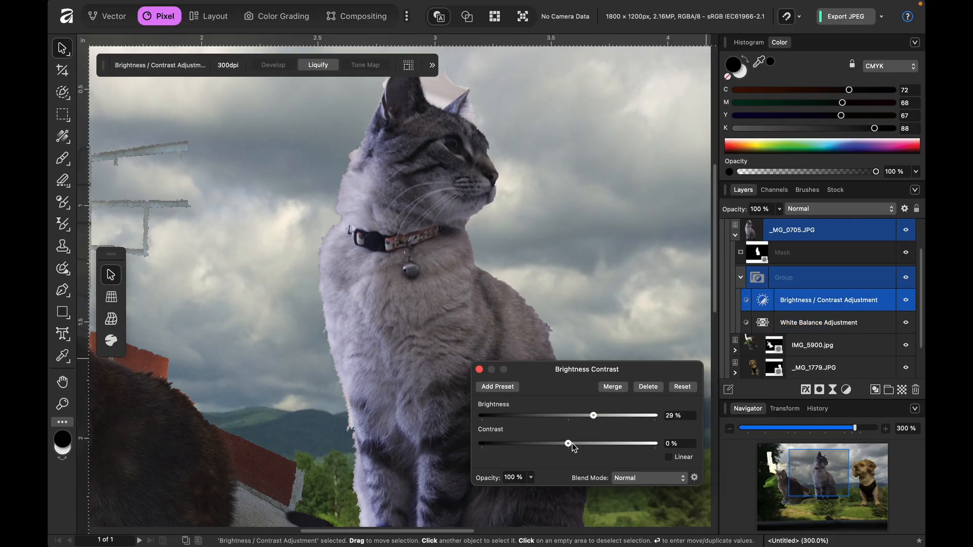
left_click(480, 371)
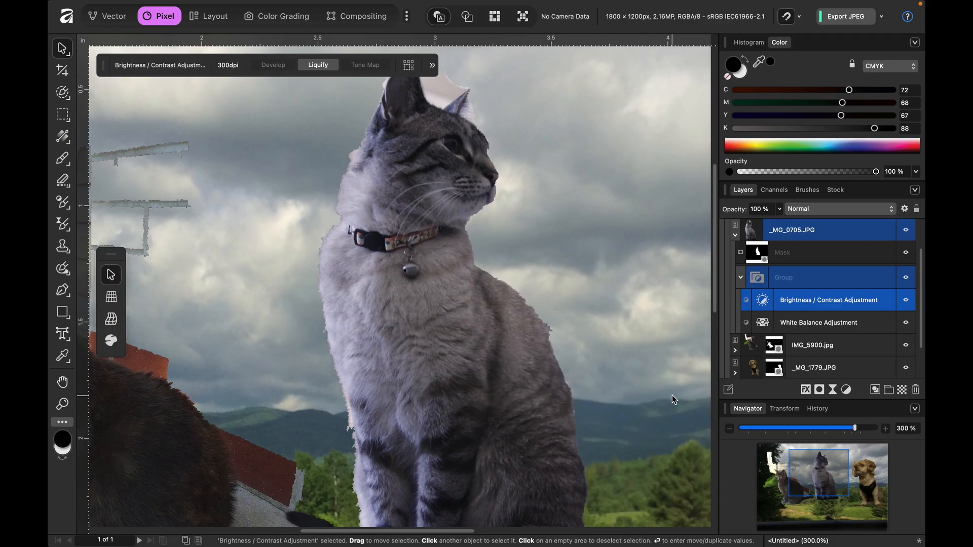
key("super+minus")
key("super+equal")
left_click(740, 277)
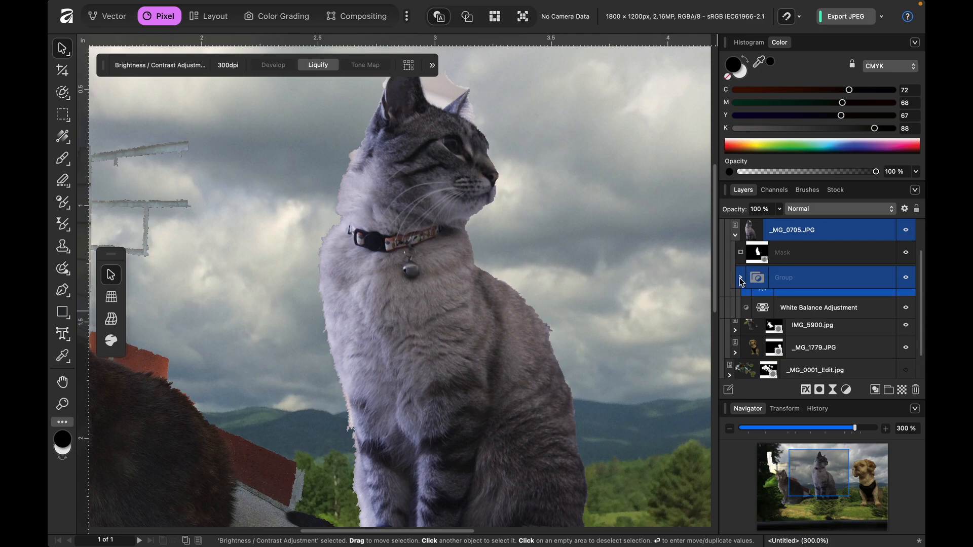
- Mask out the pale patch between the centre cat's ears with a 32.9 px black Paint Brush on its mask
left_click(756, 253)
scroll(468, 97, "up", 3)
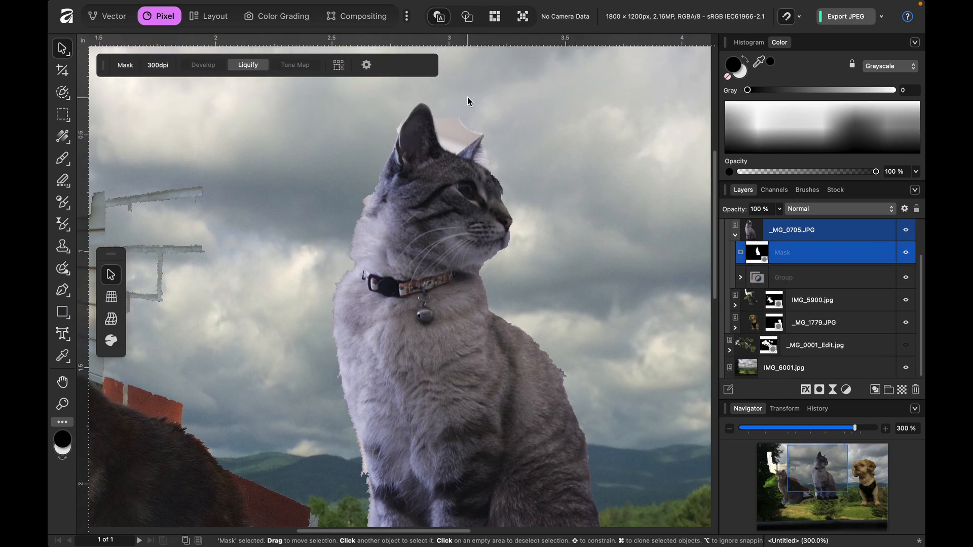
key("b")
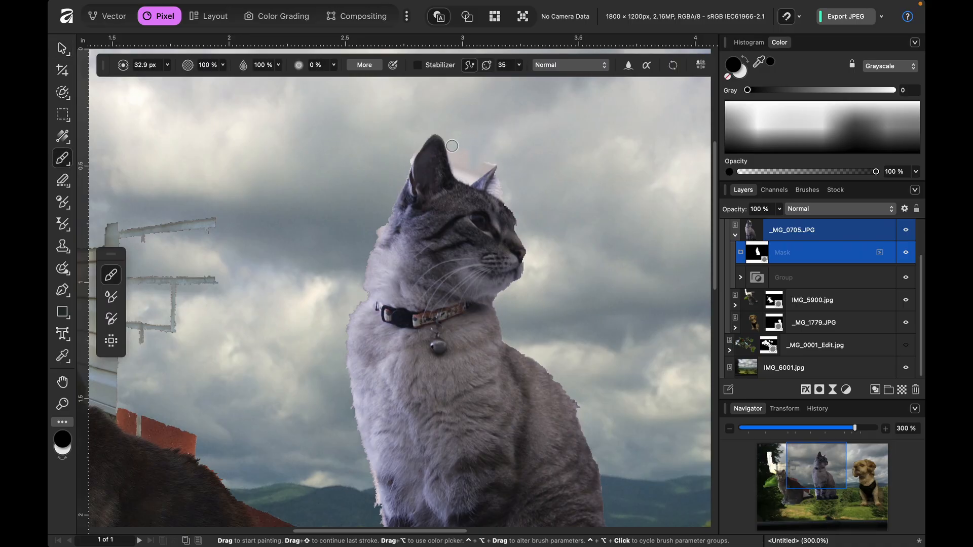
mouse_move(451, 146)
left_mouse_down()
mouse_move(470, 180)
mouse_move(496, 155)
left_mouse_up()
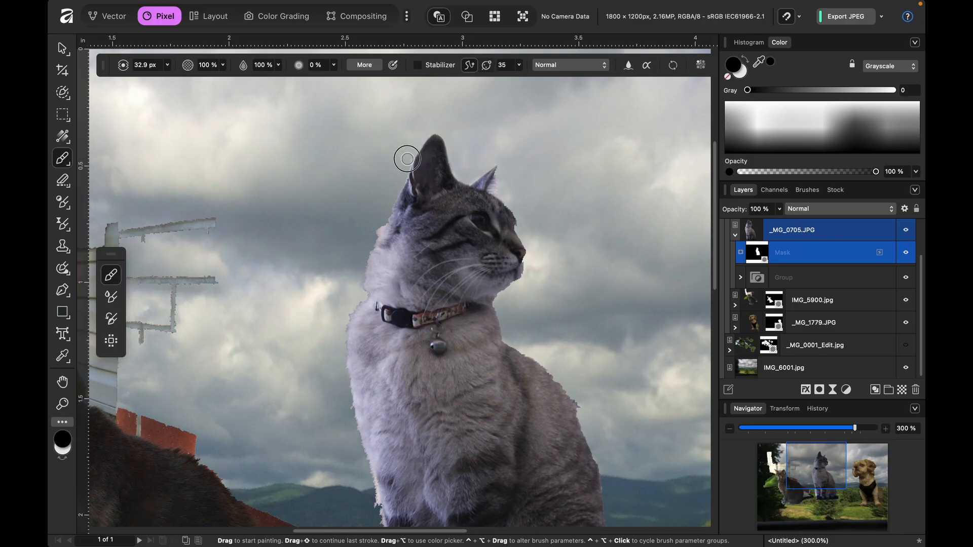
- Mask out the rough fringe along the back of the centre cat's head and neck with the 32.9 px black Paint Brush
scroll(397, 175, "left", 3)
scroll(397, 175, "down", 1)
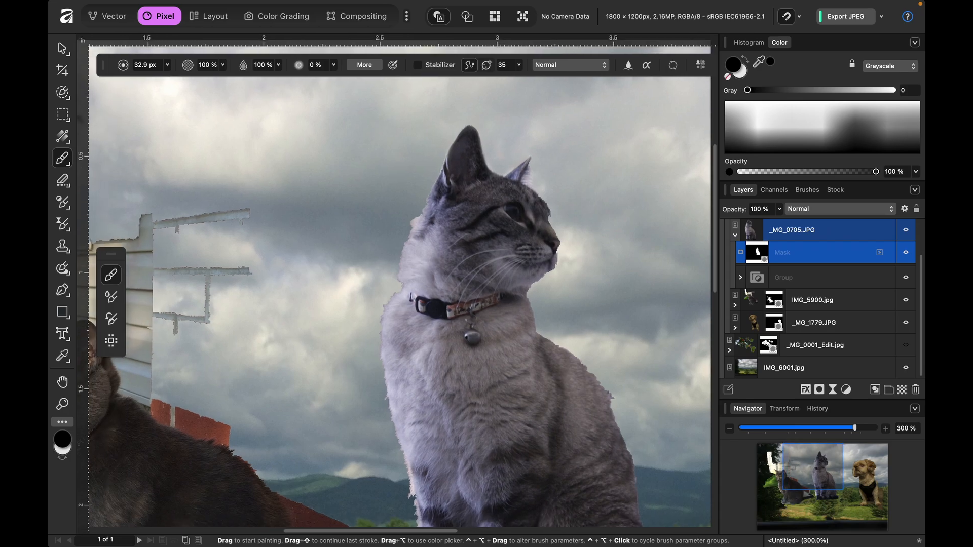
key("x")
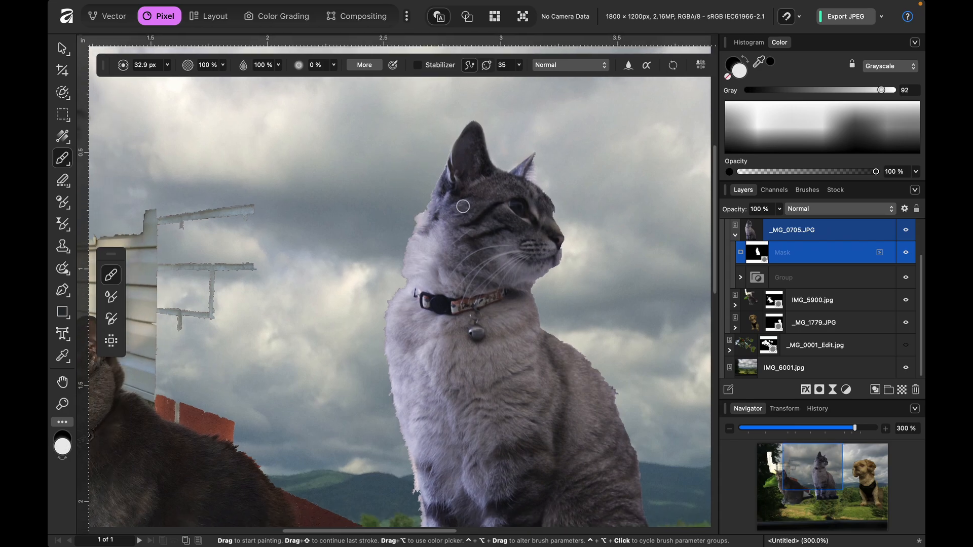
key("x")
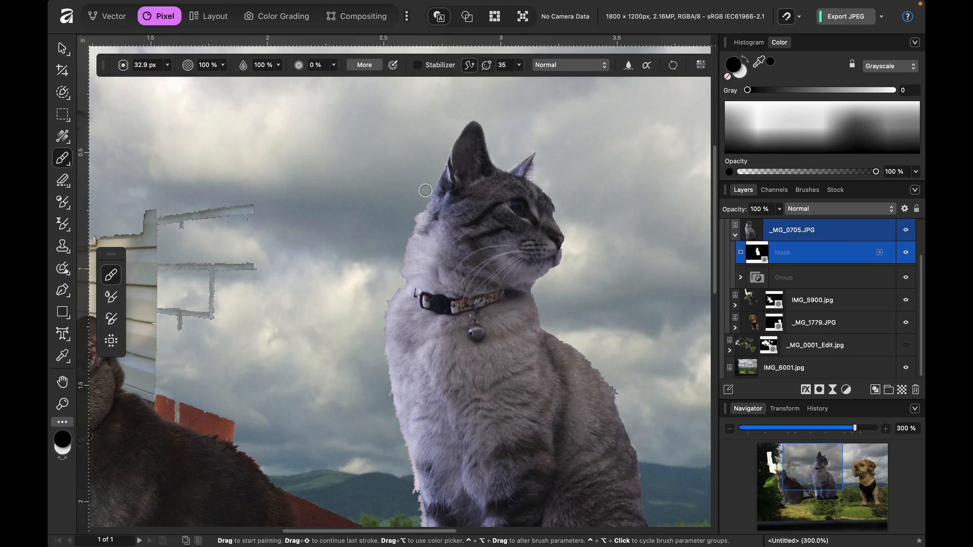
left_click_drag(427, 188, 417, 219)
scroll(458, 173, "up", 3)
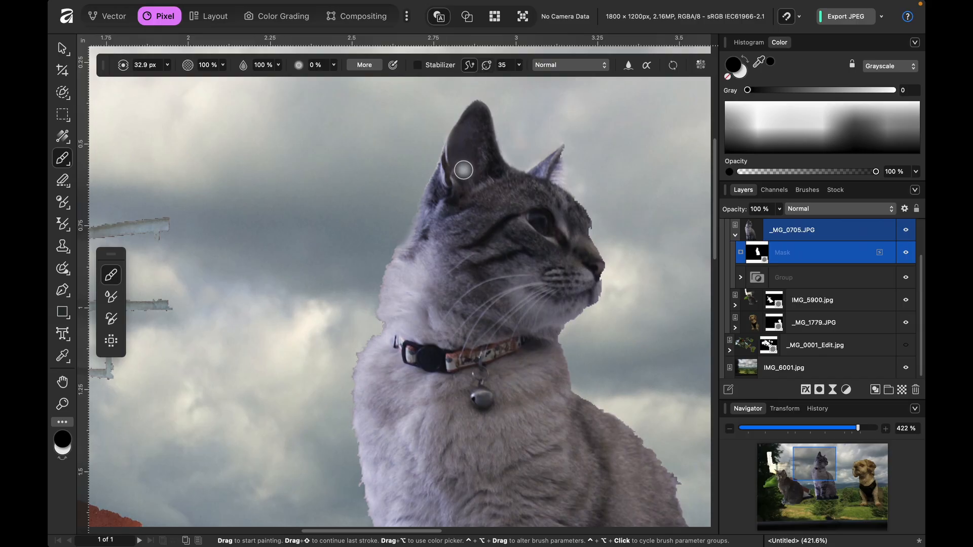
key("x")
mouse_move(425, 229)
left_mouse_down()
mouse_move(400, 271)
mouse_move(392, 239)
mouse_move(370, 303)
left_mouse_up()
key("x")
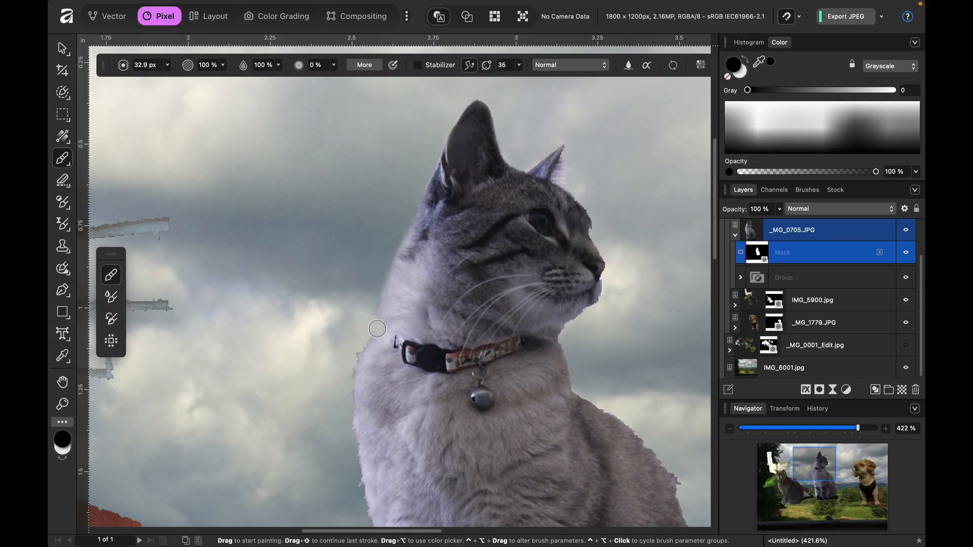
- Paint black on the mask to clean the jagged edge from the cat's collar down its chest and front leg
left_click_drag(365, 332, 347, 368)
scroll(345, 387, "down", 5)
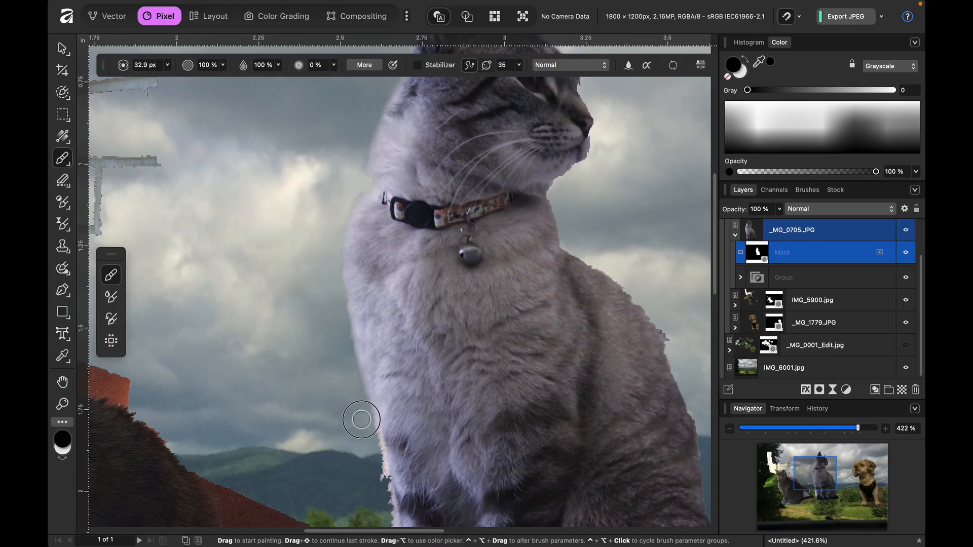
scroll(368, 397, "down", 1)
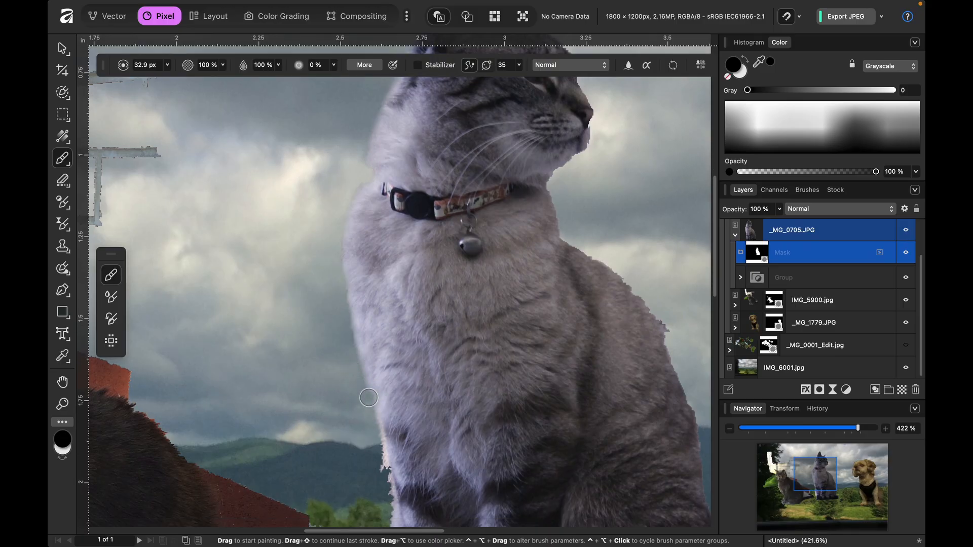
scroll(369, 397, "down", 5)
mouse_move(368, 318)
left_mouse_down()
mouse_move(410, 510)
mouse_move(386, 430)
mouse_move(388, 454)
mouse_move(378, 382)
mouse_move(394, 472)
left_mouse_up()
scroll(394, 472, "down", 3)
mouse_move(391, 428)
left_mouse_down()
mouse_move(400, 455)
mouse_move(410, 427)
mouse_move(412, 459)
mouse_move(393, 481)
mouse_move(406, 469)
mouse_move(395, 474)
mouse_move(396, 499)
mouse_move(400, 450)
mouse_move(399, 461)
mouse_move(416, 468)
mouse_move(447, 463)
mouse_move(398, 456)
left_mouse_up()
scroll(396, 486, "down", 2)
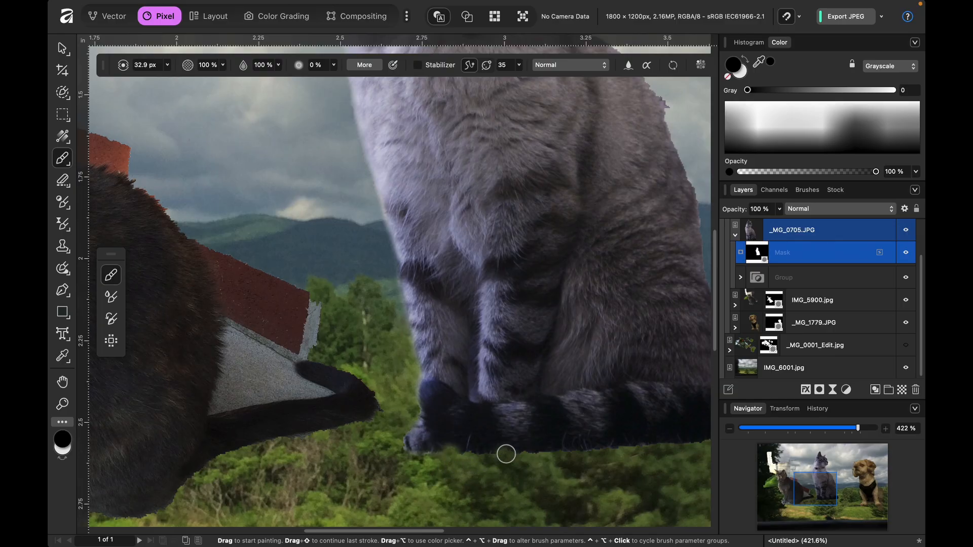
- Trim the tip of the cat's tail with black on the mask, and restore part of the tail tip with white
scroll(524, 449, "right", 5)
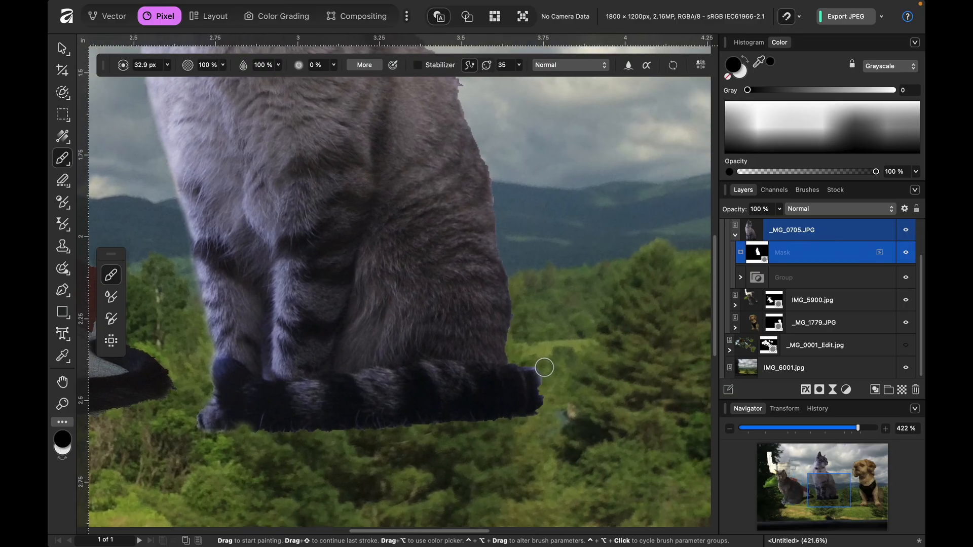
mouse_move(541, 364)
left_mouse_down()
mouse_move(543, 404)
mouse_move(521, 428)
mouse_move(502, 424)
left_mouse_up()
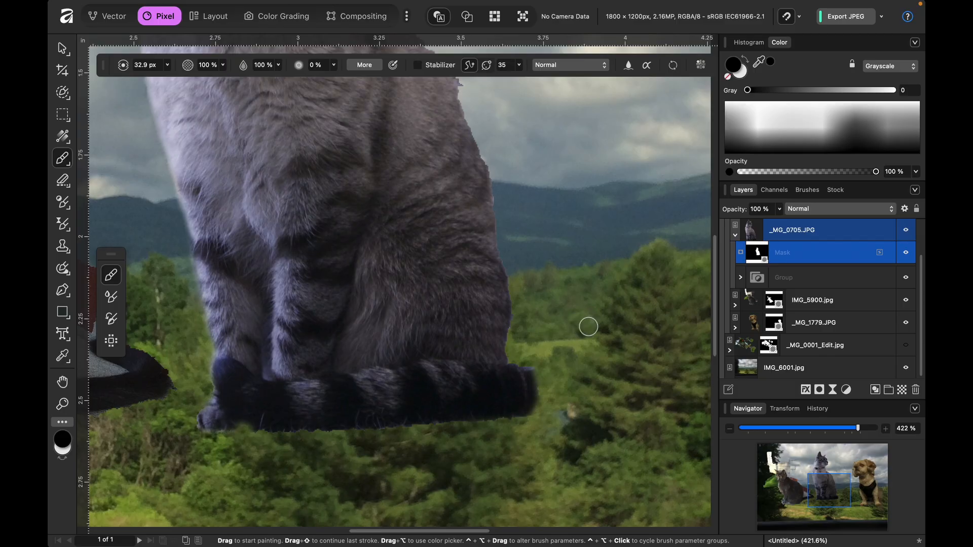
key("x")
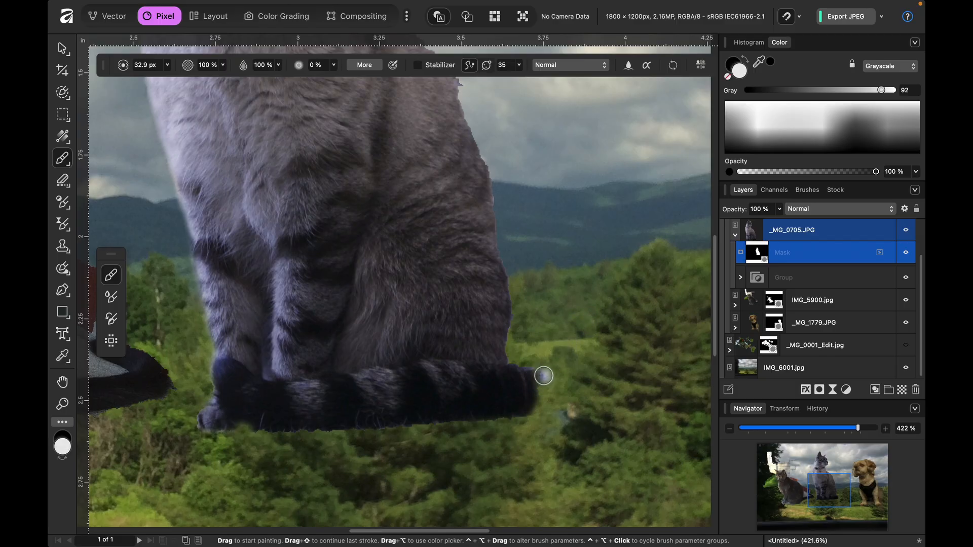
left_click_drag(532, 379, 531, 394)
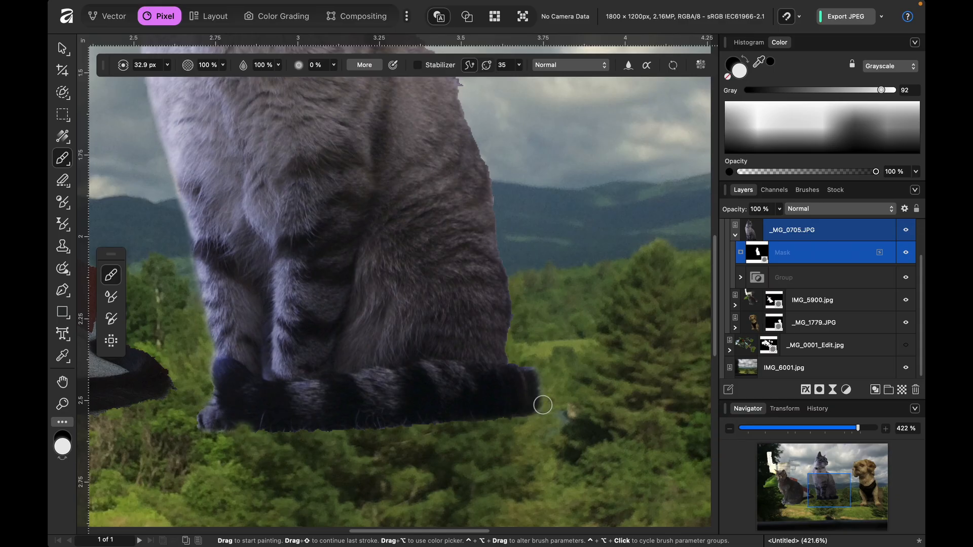
key("x")
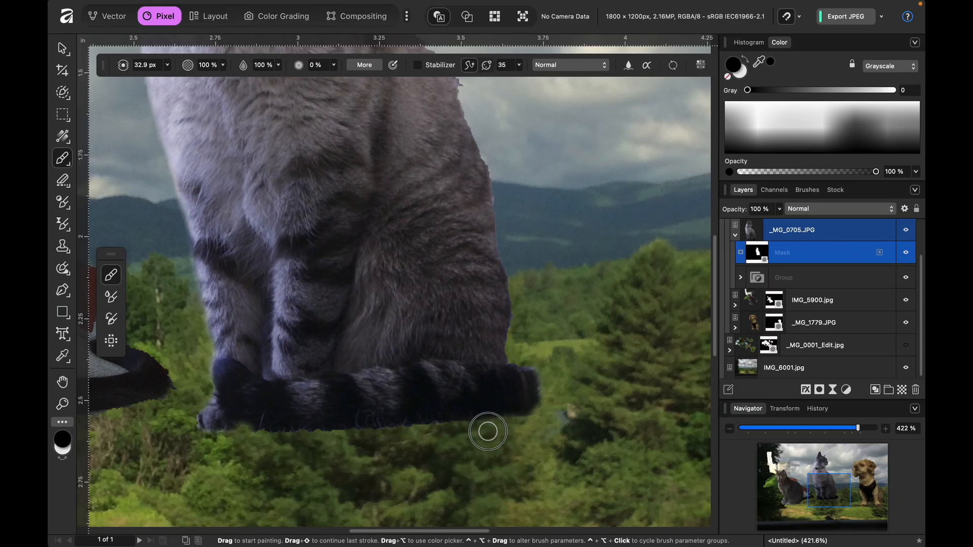
- Reveal the cat's lower back edge above the tail with white, and paint away the surplus halo there with black
key("x")
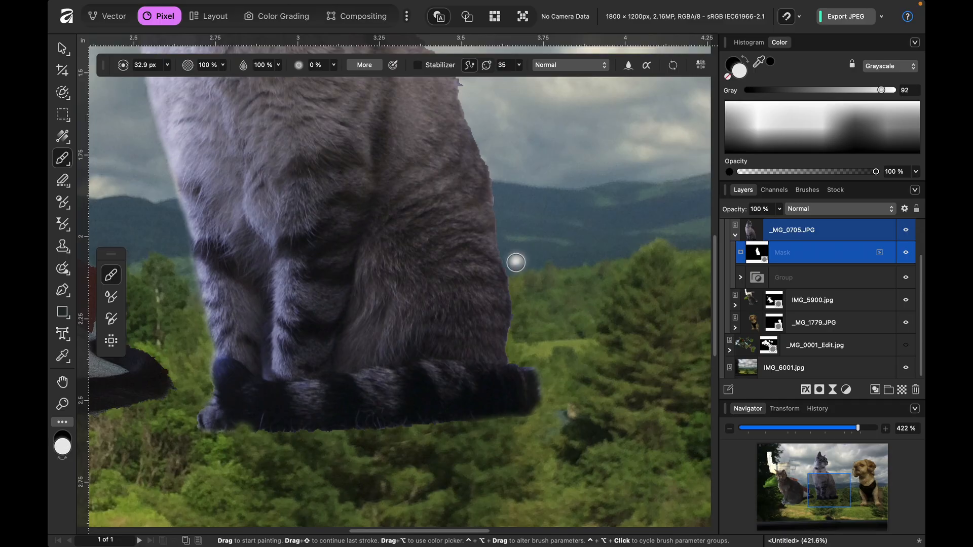
mouse_move(487, 249)
left_mouse_down()
mouse_move(511, 355)
mouse_move(501, 368)
mouse_move(497, 358)
mouse_move(508, 369)
mouse_move(534, 369)
mouse_move(533, 358)
mouse_move(506, 376)
left_mouse_up()
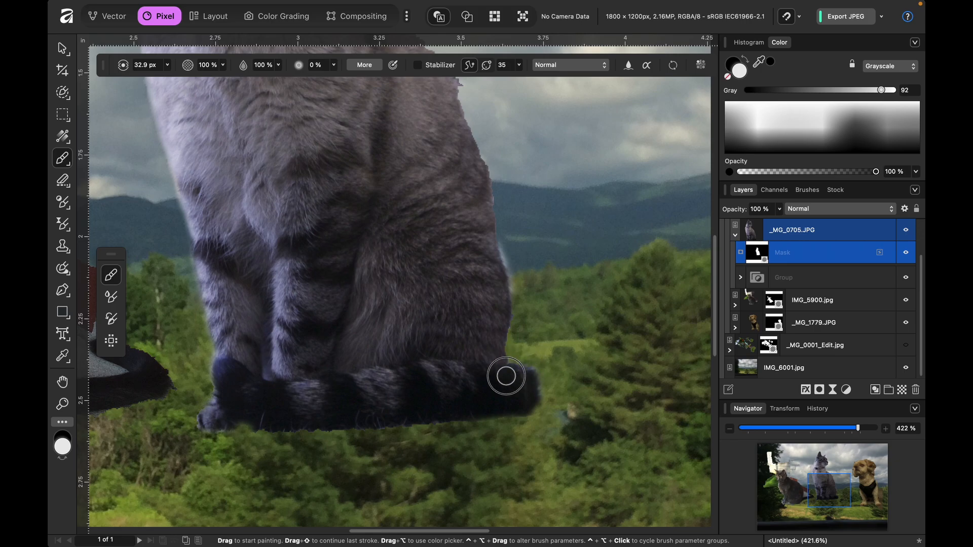
scroll(514, 297, "up", 3)
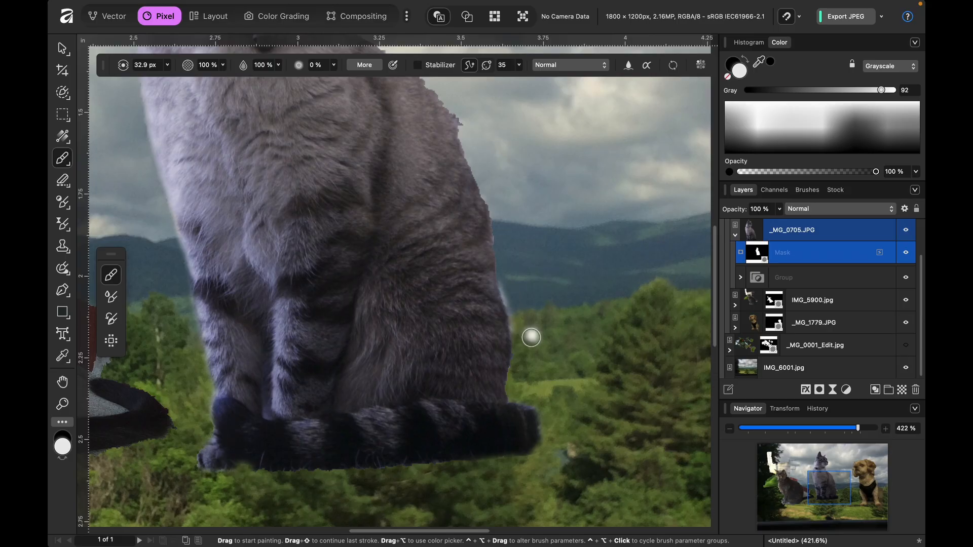
key("x")
left_click_drag(507, 281, 520, 327)
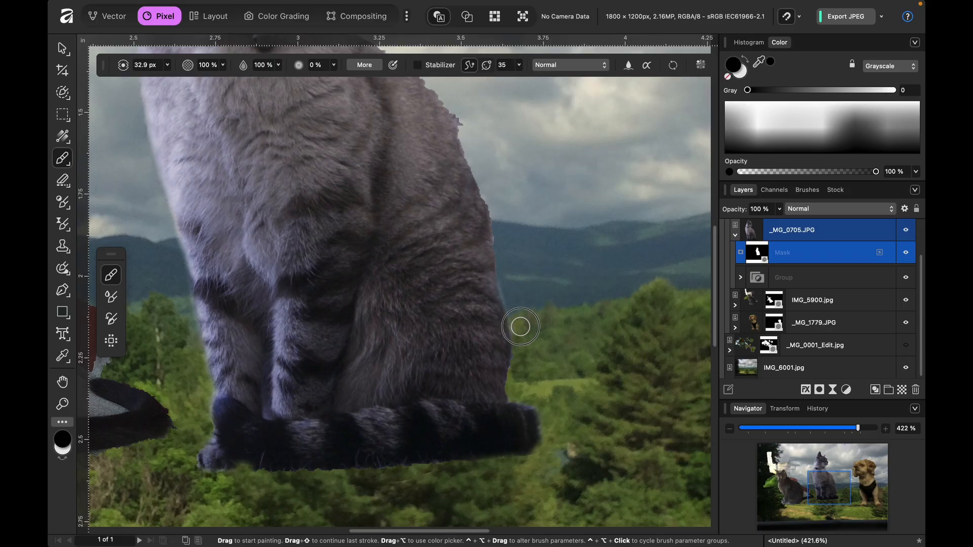
left_click_drag(500, 235, 509, 281)
left_click_drag(503, 274, 505, 276)
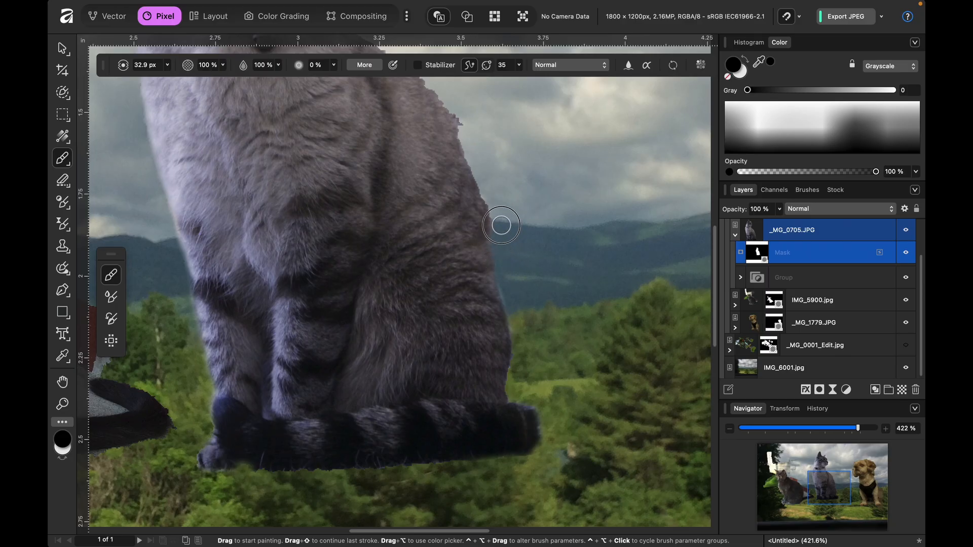
- Mask out the jagged fringe along the cat's upper back, chin and muzzle, and forehead with black
scroll(486, 192, "up", 5)
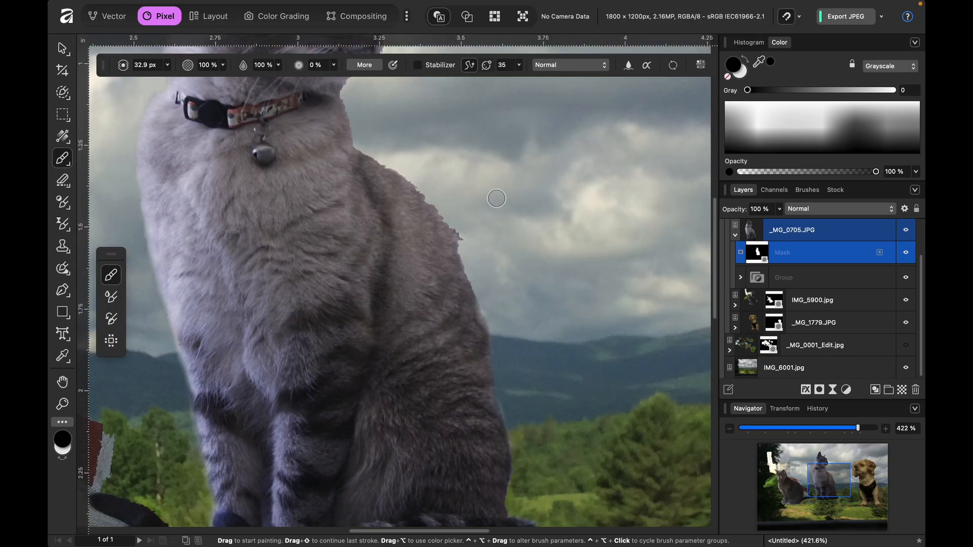
mouse_move(371, 192)
left_mouse_down()
mouse_move(428, 237)
mouse_move(474, 305)
left_mouse_up()
scroll(465, 286, "up", 5)
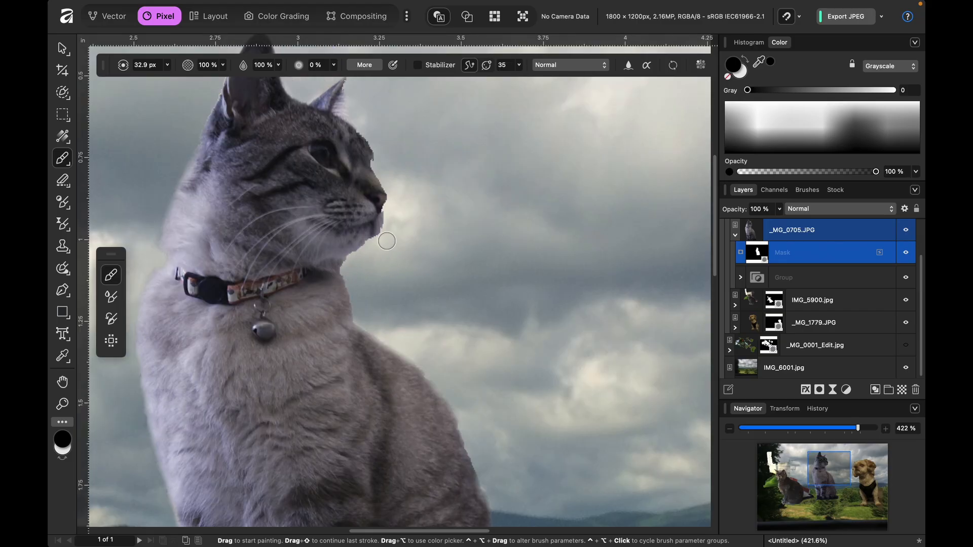
mouse_move(392, 209)
left_mouse_down()
mouse_move(381, 243)
mouse_move(350, 269)
mouse_move(380, 246)
left_mouse_up()
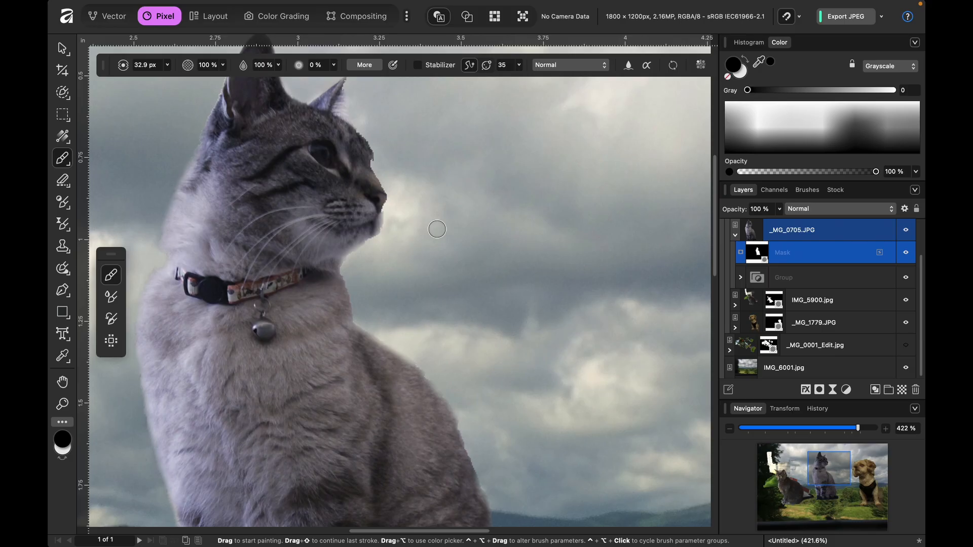
scroll(441, 208, "up", 3)
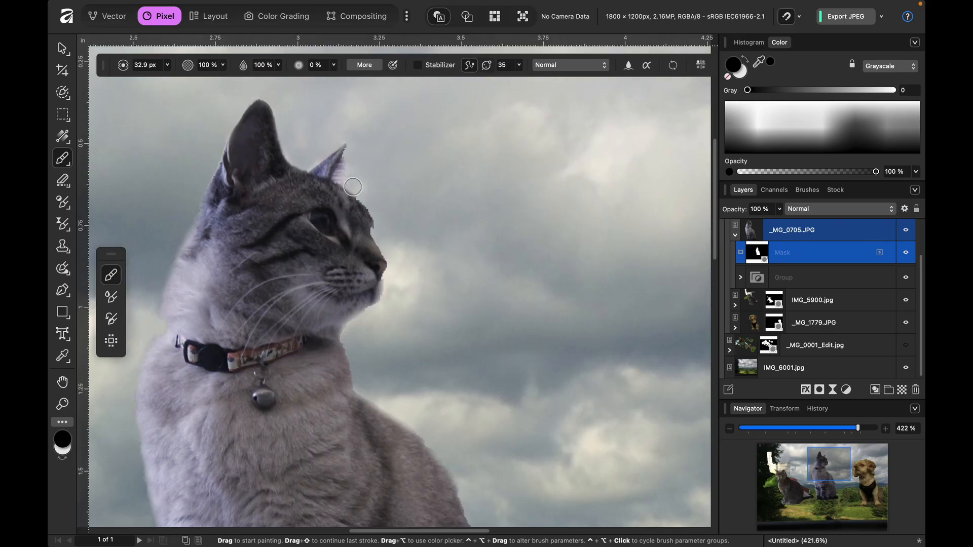
left_click_drag(363, 190, 378, 208)
- Collapse and select the _MG_0705.JPG layer, and examine the cat's refined cutout edges close up and in the whole composition
left_click(735, 236)
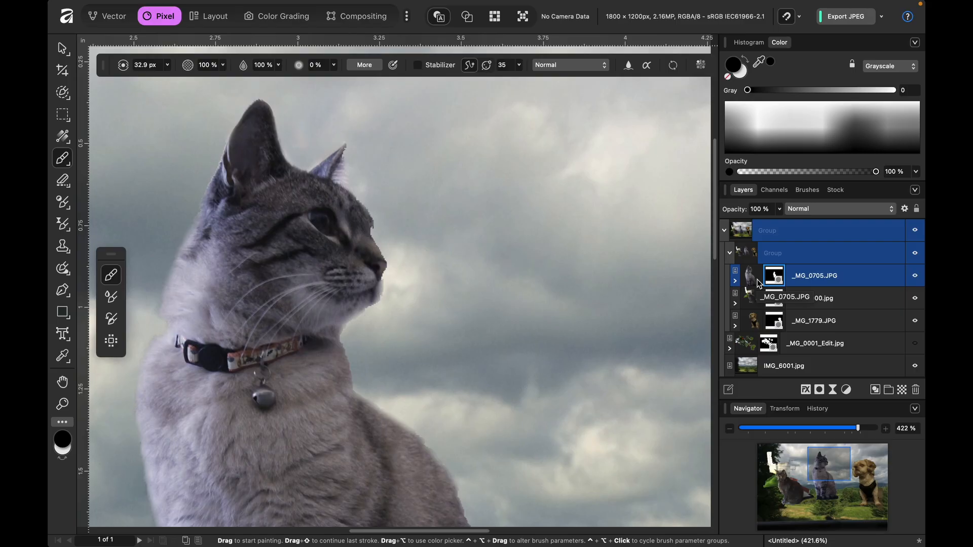
key("super+0")
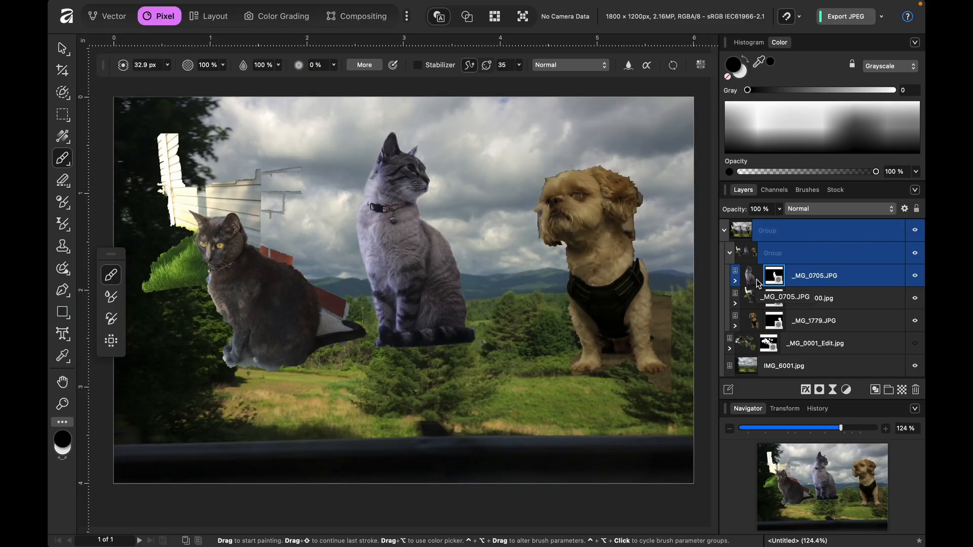
left_click(750, 279)
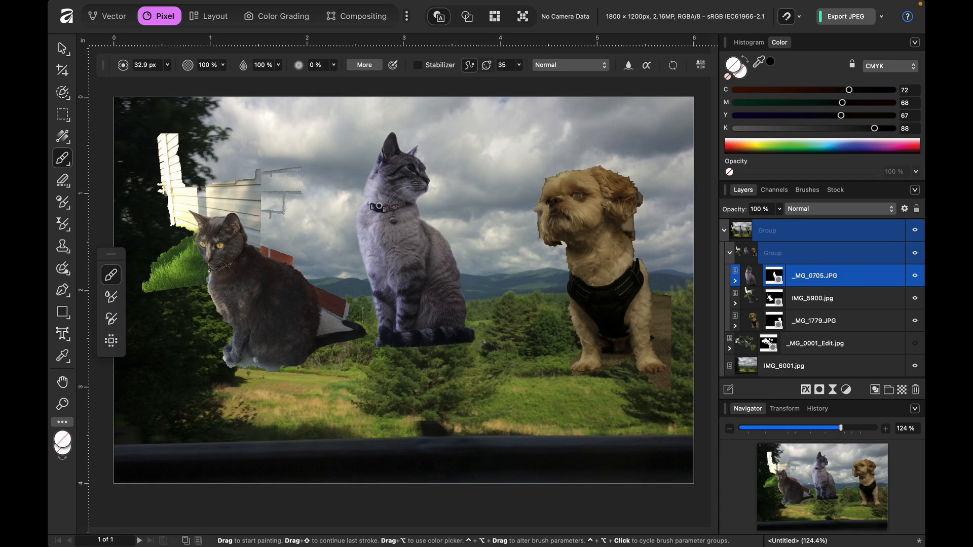
key("super+1")
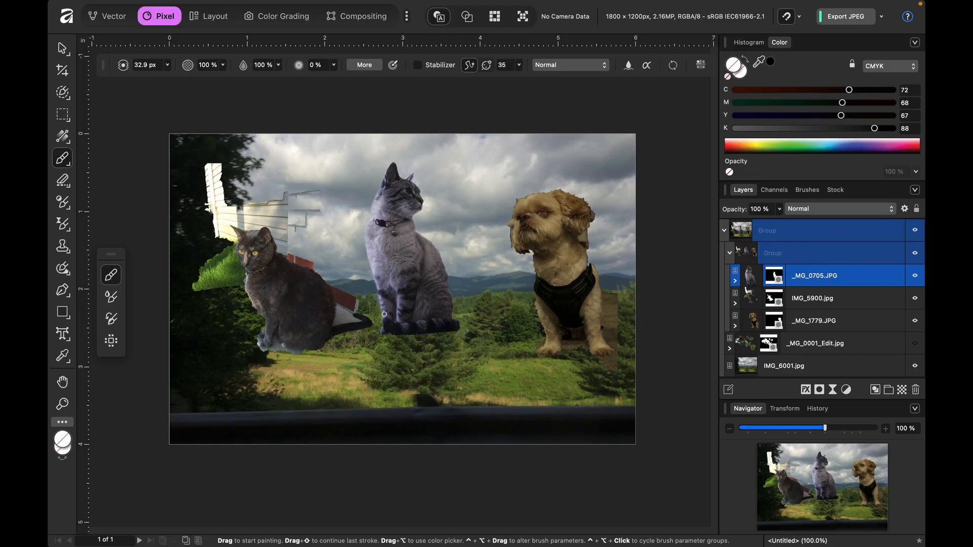
key("super+plus")
key("super+plus")
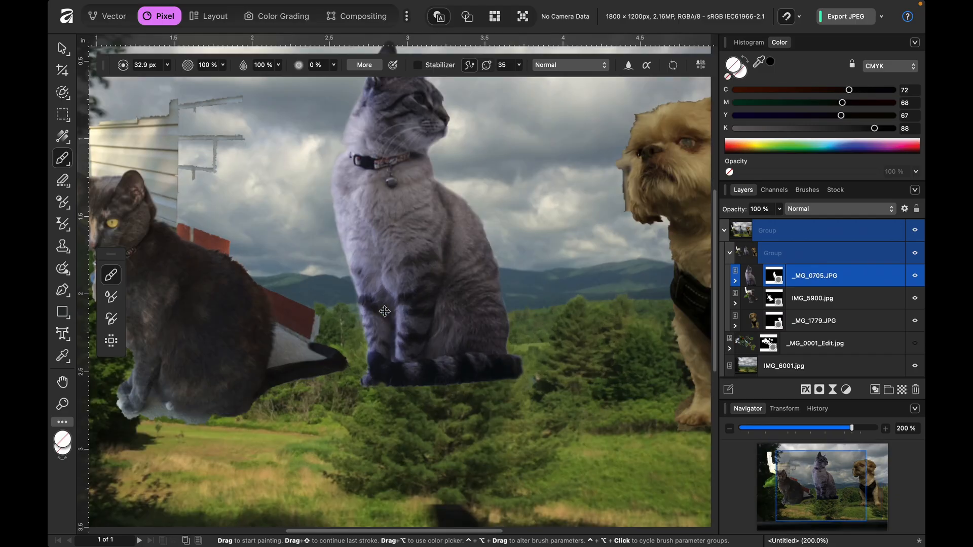
scroll(385, 312, "up", 5)
scroll(385, 311, "up", 4)
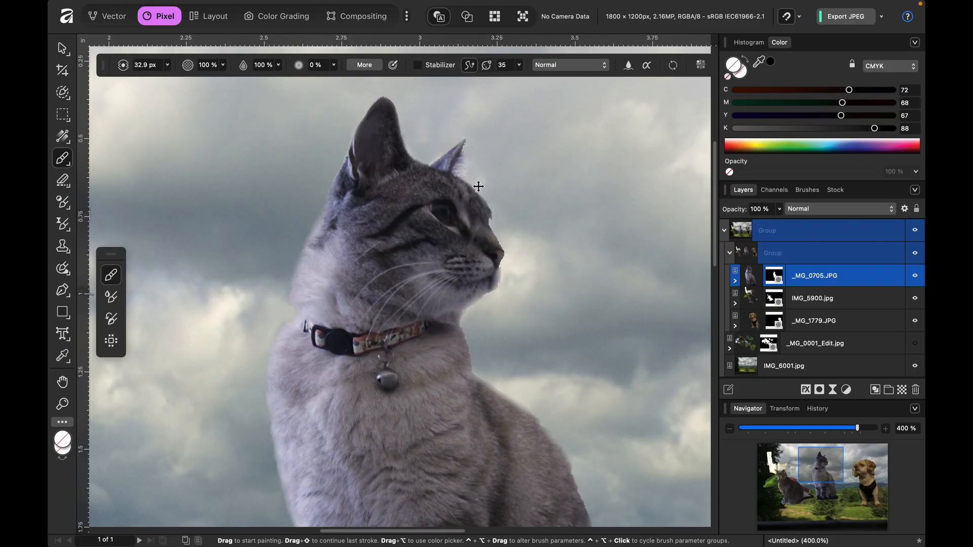
key("super+1")
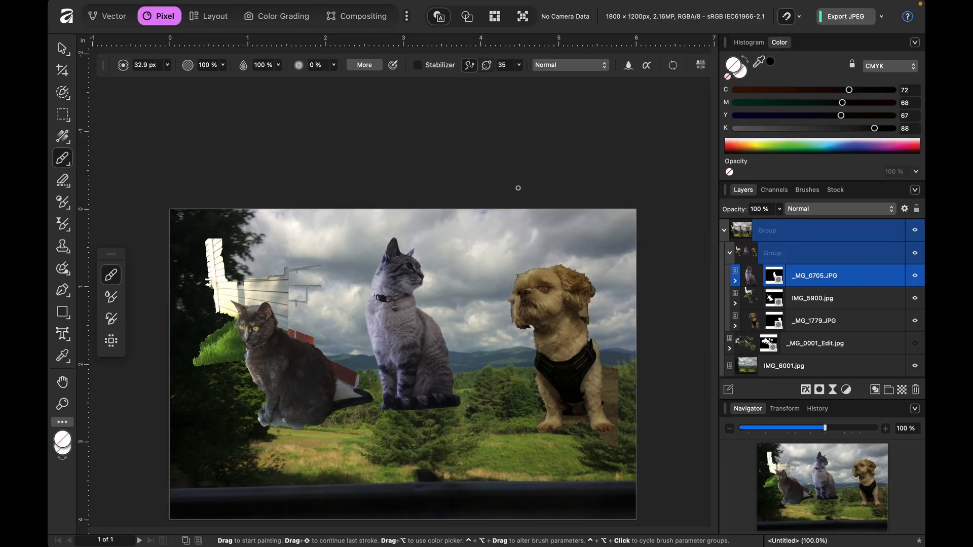
- Scale the centre cat's image down to about 4% with the Move tool and place it on the grass between the large tree and the dog
key("t")
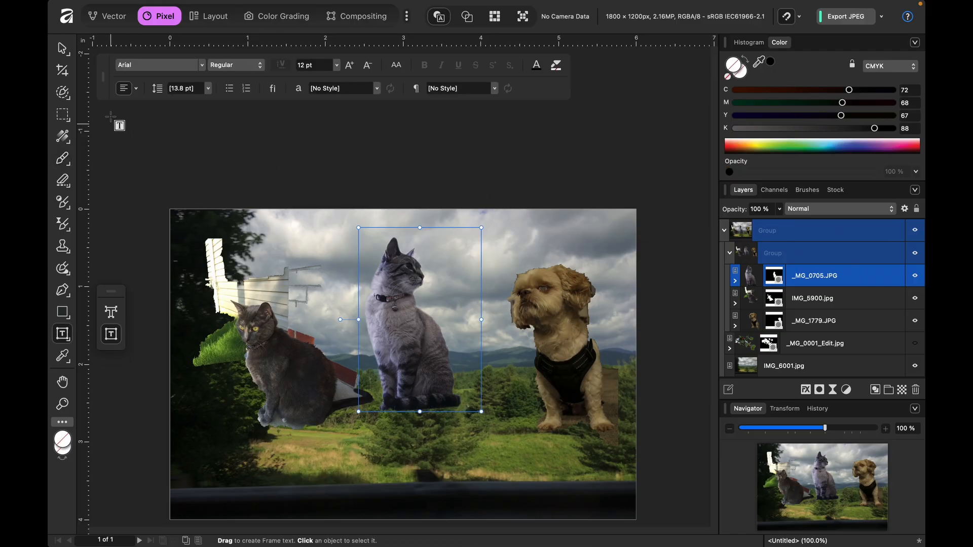
key("v")
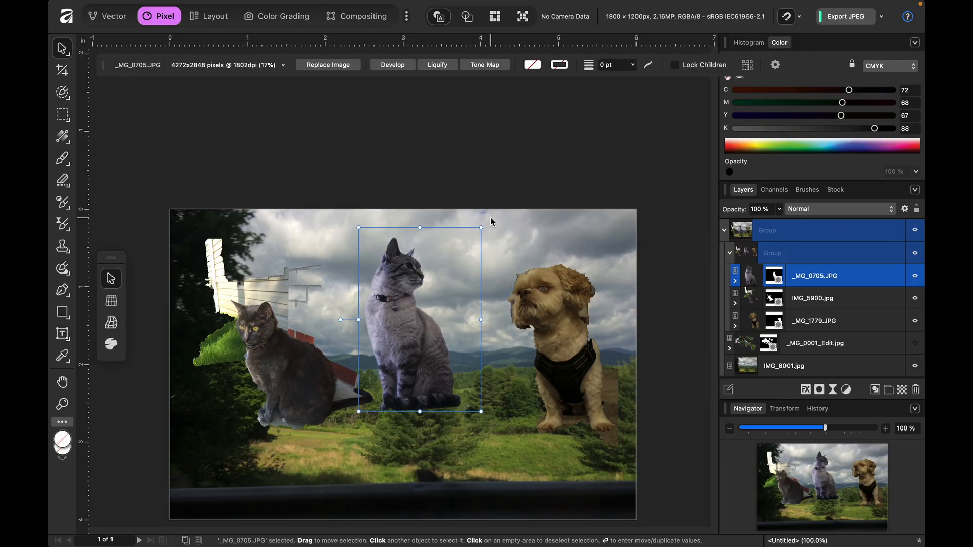
left_click_drag(482, 227, 390, 364)
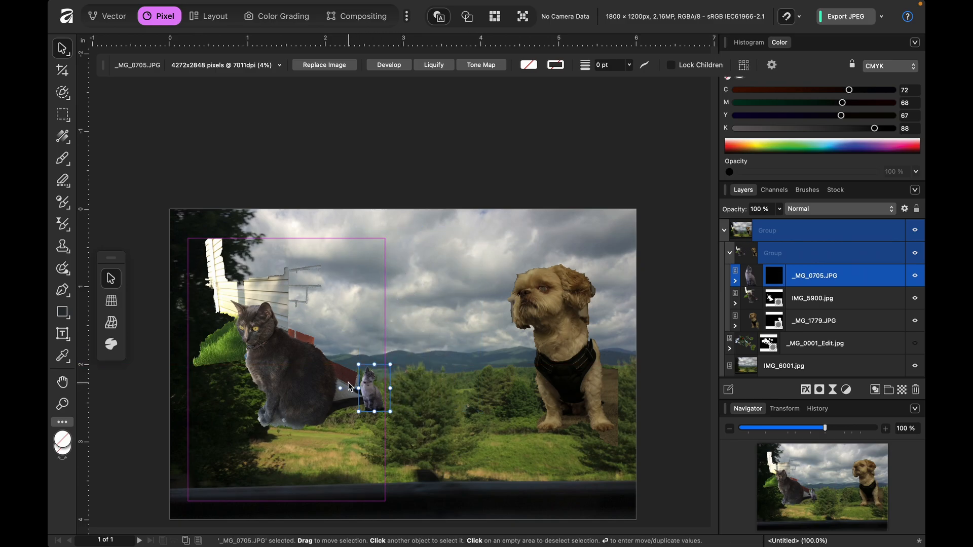
left_click_drag(368, 399, 485, 458)
left_click_drag(508, 424, 475, 462)
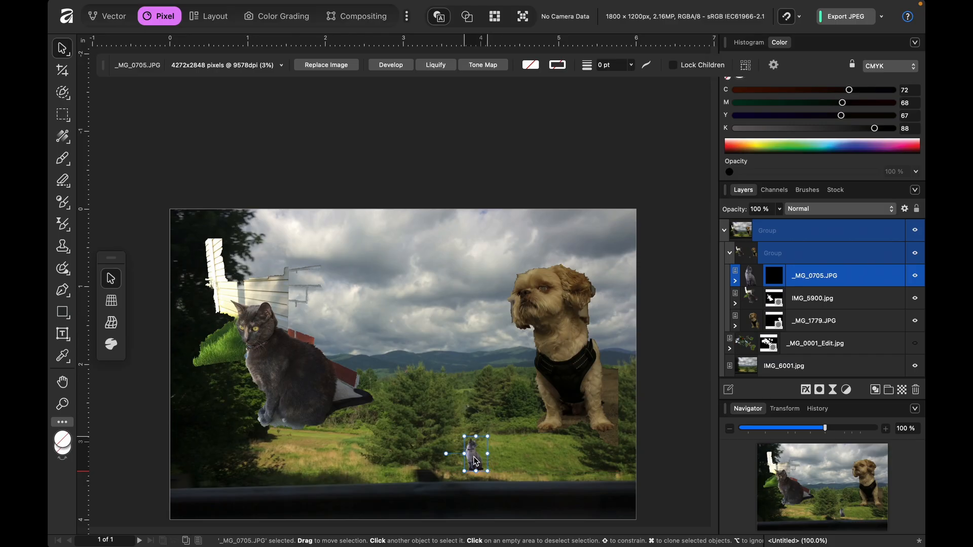
scroll(512, 445, "down", 5)
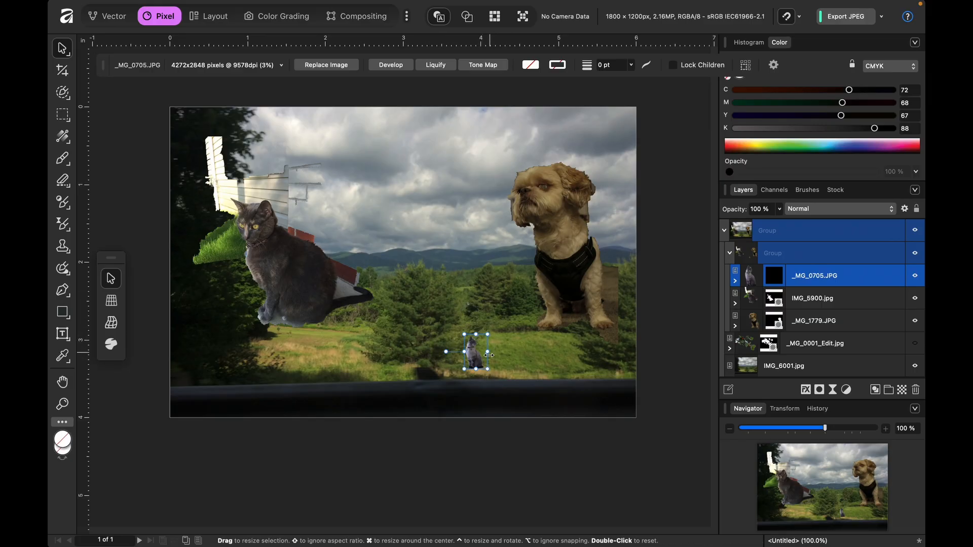
mouse_move(489, 338)
left_mouse_down()
mouse_move(479, 371)
mouse_move(510, 323)
mouse_move(505, 332)
left_mouse_up()
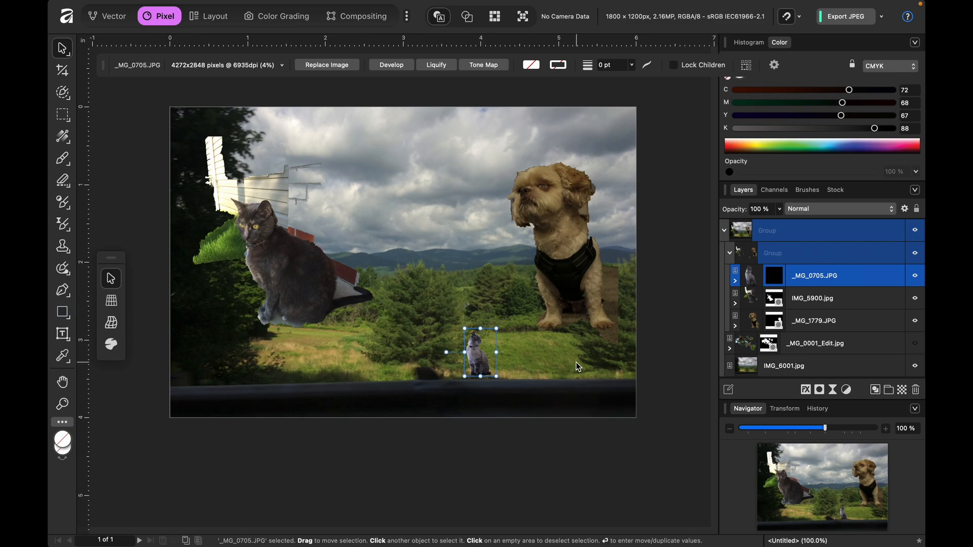
- Nudge the small centre cat slightly on the grass and select the dog's _MG_1779.JPG layer
left_click_drag(484, 371, 484, 370)
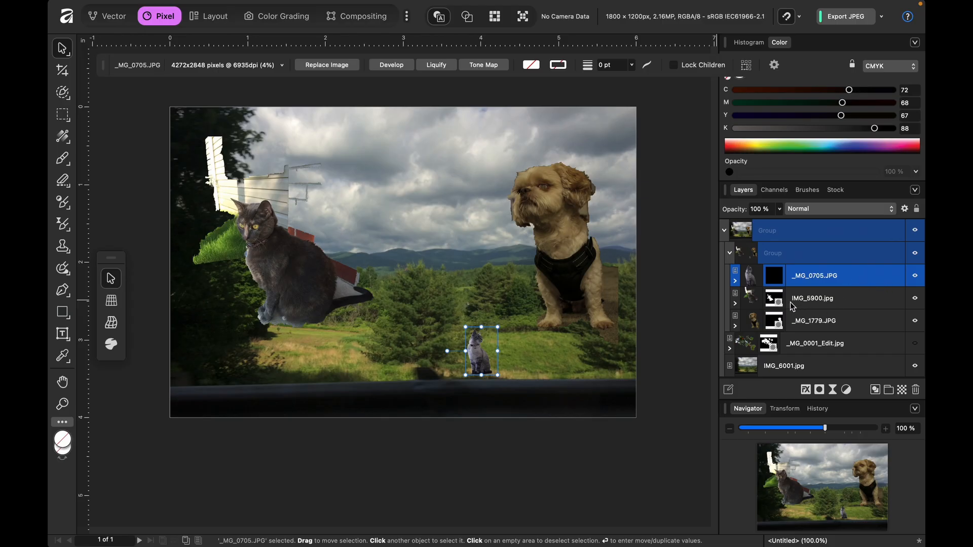
left_click(766, 304)
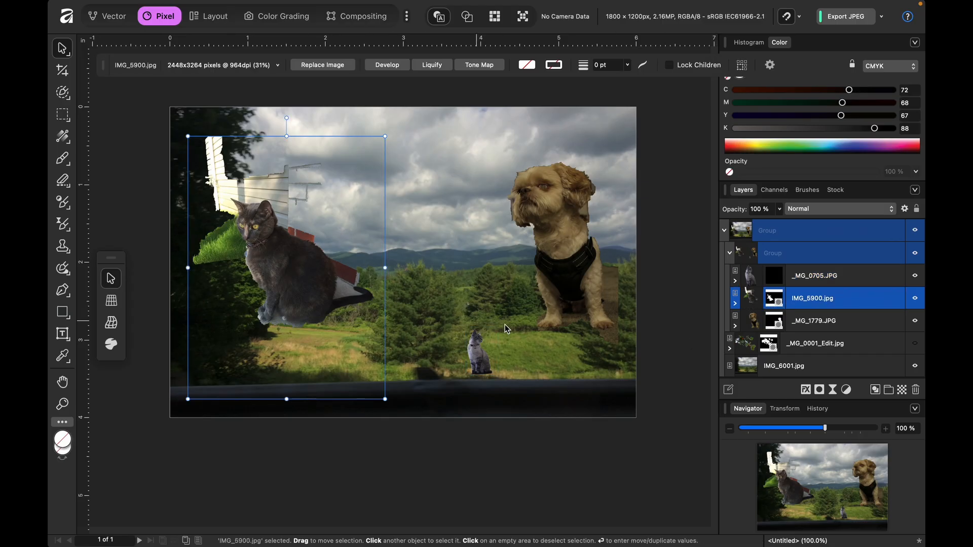
left_click(755, 327)
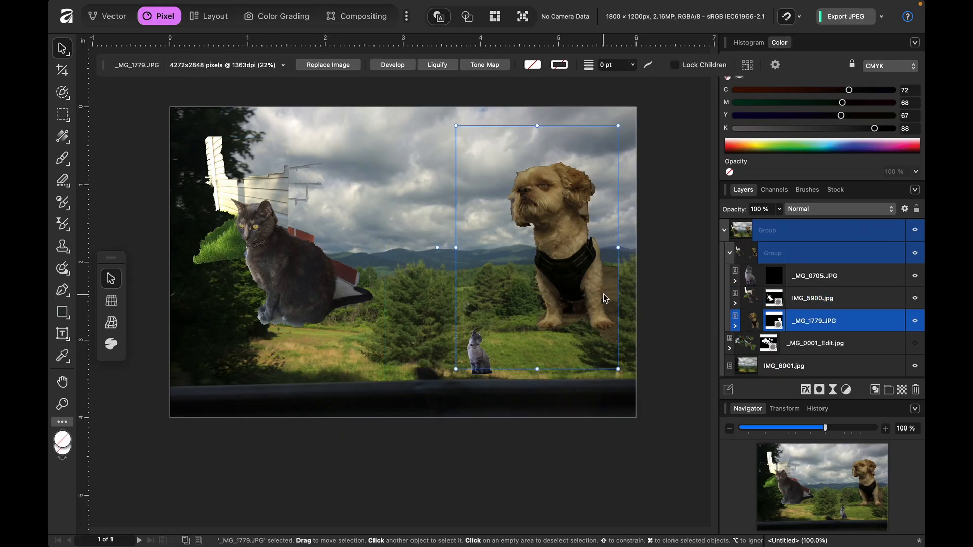
- Paint black on the dog's mask with a brush of about 153 px to hide the leftover ground around its legs and paws
scroll(603, 385, "up", 5)
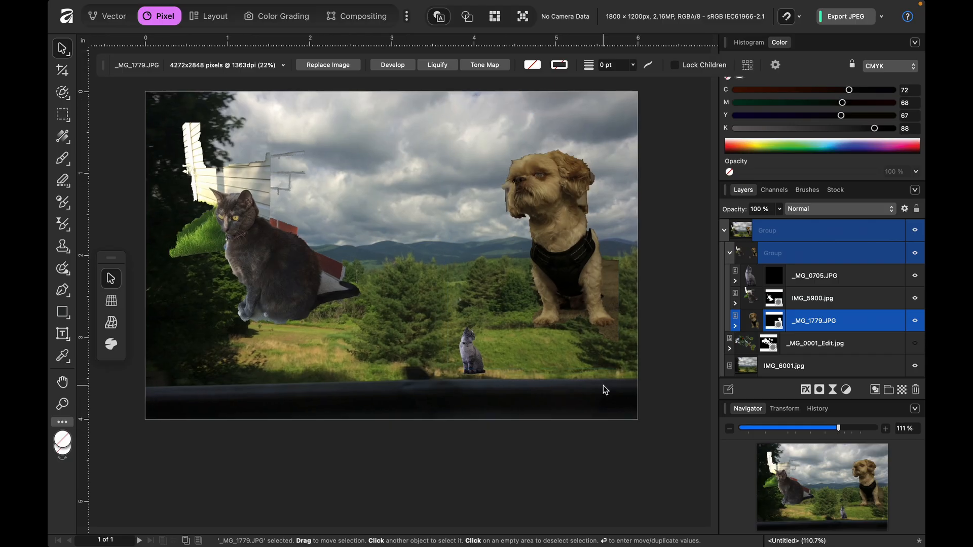
scroll(611, 427, "up", 10)
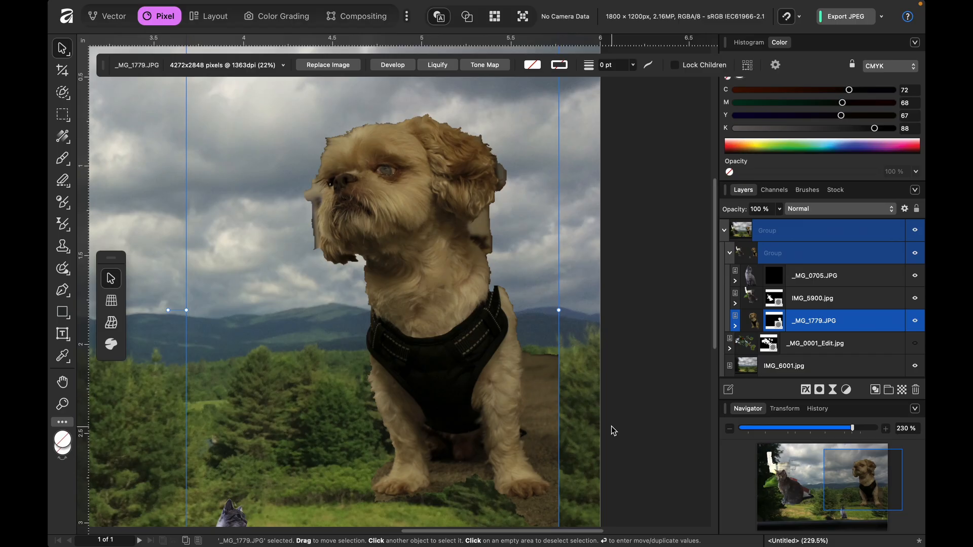
scroll(504, 430, "down", 2)
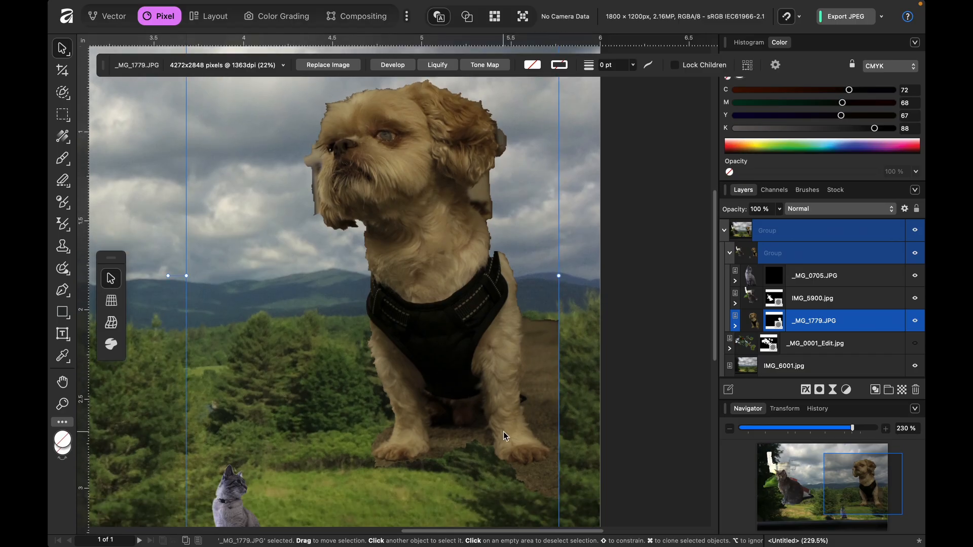
left_click(775, 321)
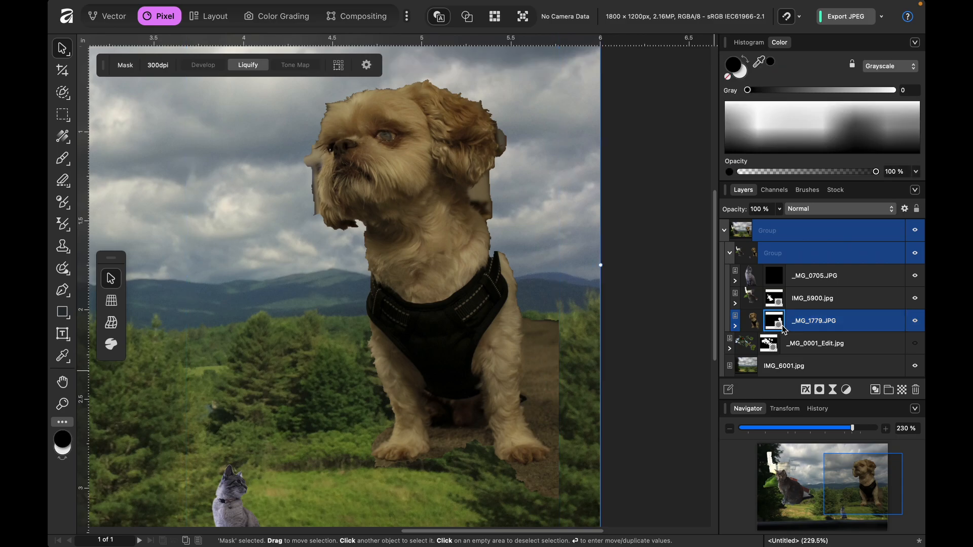
key("b")
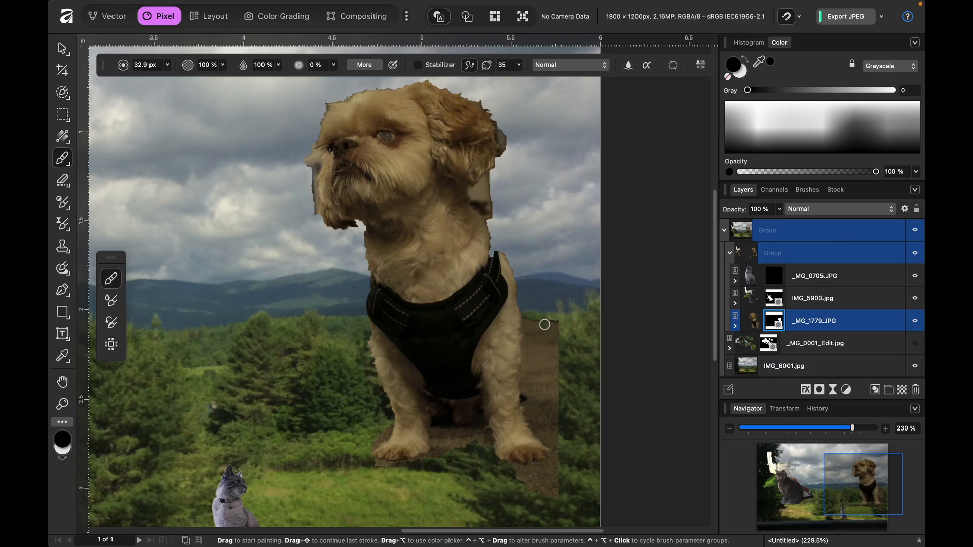
key("bracketright")
key("bracketright")
key("bracketright")
key("bracketright")
key("bracketright")
key("bracketright")
key("bracketright")
key("bracketright")
key("bracketright")
key("bracketright")
mouse_move(545, 325)
left_mouse_down()
mouse_move(549, 409)
mouse_move(579, 402)
mouse_move(556, 411)
mouse_move(580, 446)
mouse_move(553, 494)
mouse_move(515, 498)
mouse_move(510, 488)
mouse_move(563, 495)
mouse_move(505, 488)
mouse_move(566, 491)
mouse_move(577, 453)
mouse_move(452, 494)
mouse_move(429, 477)
mouse_move(459, 461)
mouse_move(454, 450)
mouse_move(454, 458)
mouse_move(468, 451)
mouse_move(463, 470)
mouse_move(471, 452)
mouse_move(443, 460)
mouse_move(449, 466)
mouse_move(430, 482)
mouse_move(367, 483)
mouse_move(440, 496)
mouse_move(401, 491)
mouse_move(452, 496)
mouse_move(464, 484)
mouse_move(332, 439)
mouse_move(367, 418)
left_mouse_up()
scroll(354, 421, "up", 1)
scroll(354, 418, "up", 3)
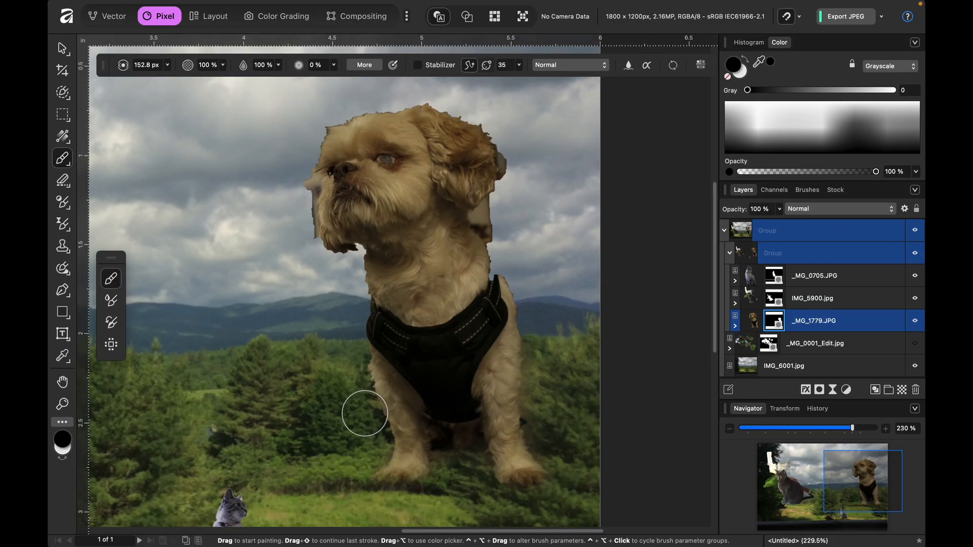
- Mask out the fringe behind the dog's ear with black, and restore the ear's outer edge with a 41.6 px white brush
mouse_move(518, 158)
left_mouse_down()
mouse_move(521, 181)
mouse_move(523, 155)
left_mouse_up()
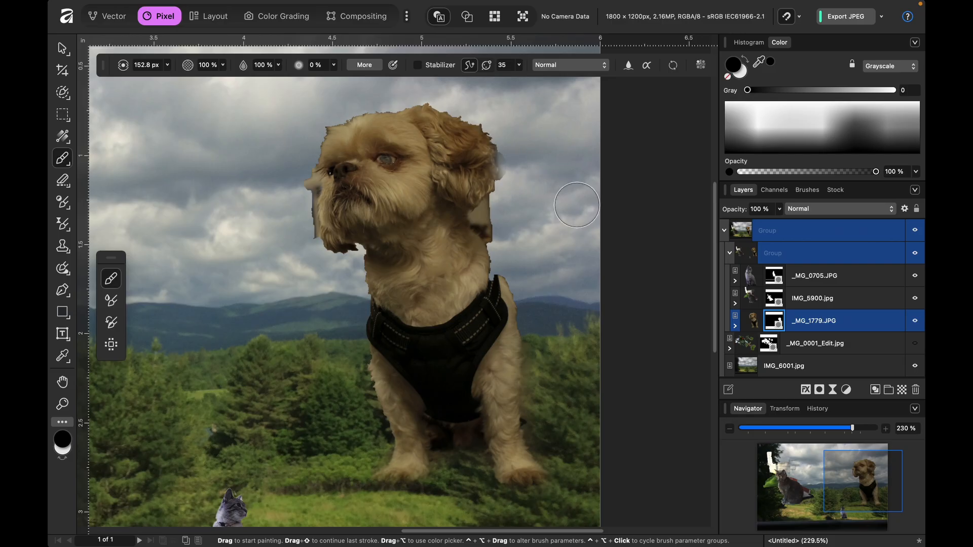
key("x")
key("bracketleft")
key("bracketleft")
key("bracketleft")
key("bracketleft")
key("bracketleft")
key("bracketleft")
key("bracketleft")
key("bracketleft")
key("bracketleft")
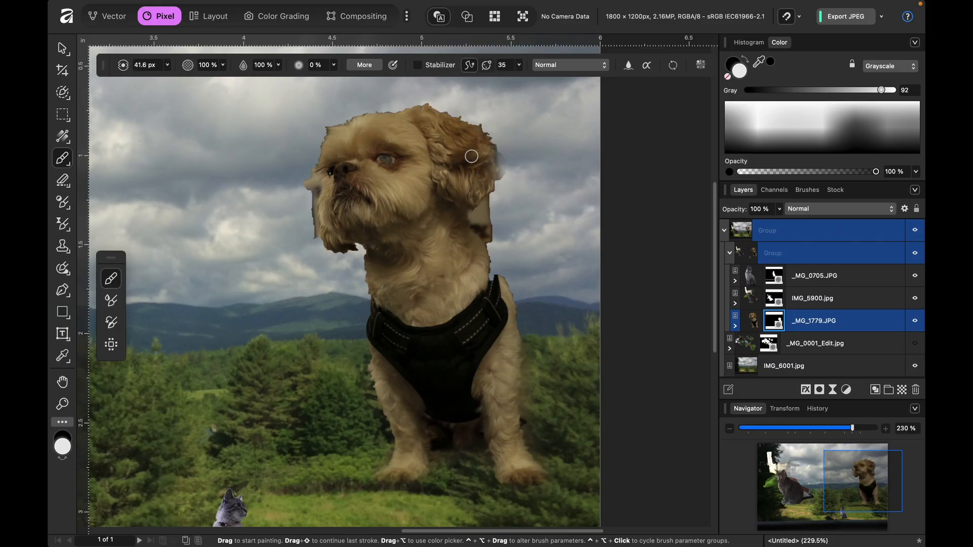
mouse_move(492, 149)
left_mouse_down()
mouse_move(494, 173)
mouse_move(478, 185)
mouse_move(492, 152)
mouse_move(490, 173)
mouse_move(465, 195)
mouse_move(476, 173)
left_mouse_up()
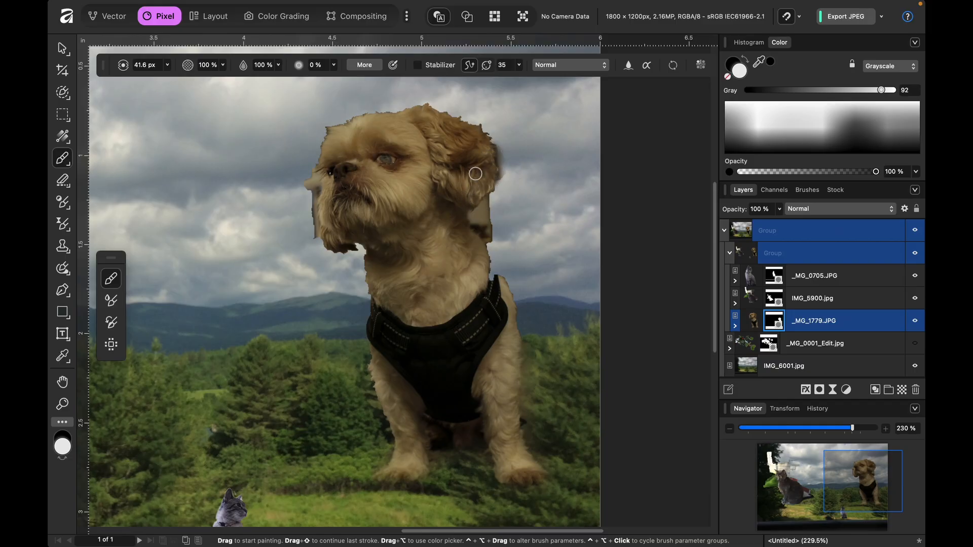
- Paint away the leftover background along the dog's ear and back of the neck with black, and restore the harness's back edge with white
key("x")
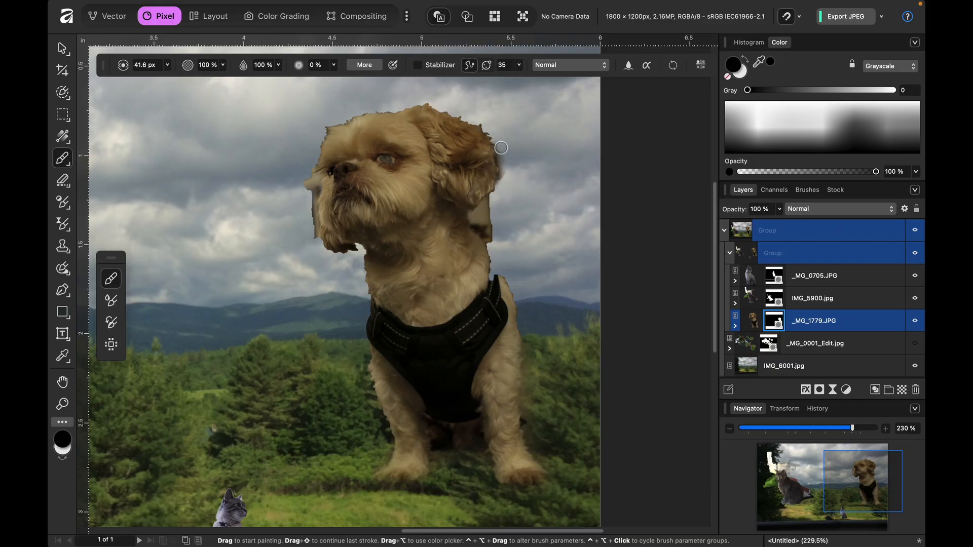
mouse_move(498, 141)
left_mouse_down()
mouse_move(499, 195)
mouse_move(481, 215)
mouse_move(508, 195)
mouse_move(473, 215)
mouse_move(501, 208)
mouse_move(491, 209)
mouse_move(493, 236)
mouse_move(474, 220)
mouse_move(496, 263)
mouse_move(500, 243)
mouse_move(517, 237)
mouse_move(530, 252)
mouse_move(489, 277)
left_mouse_up()
left_click(501, 181)
key("x")
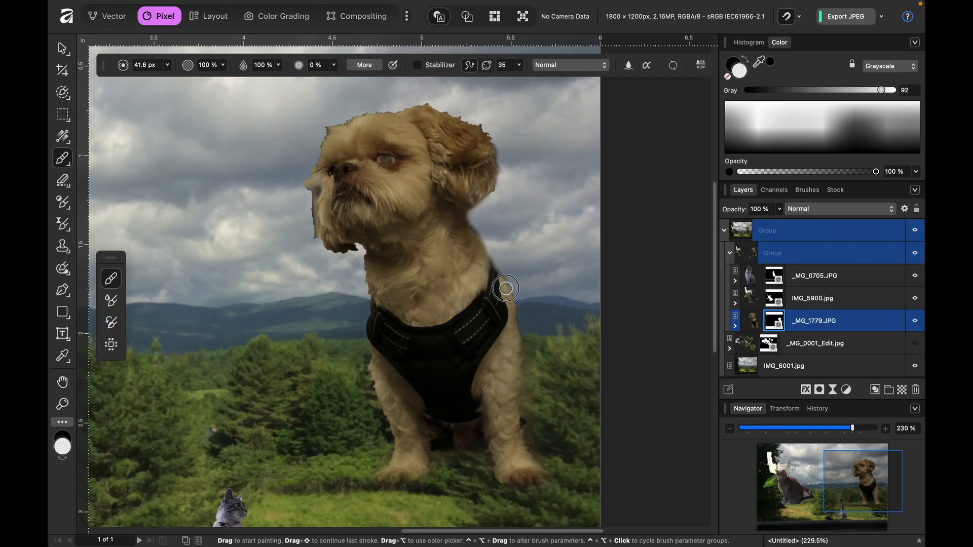
- Mask out the remaining background around the dog's muzzle, between its legs and along the top of its ear with black
key("x")
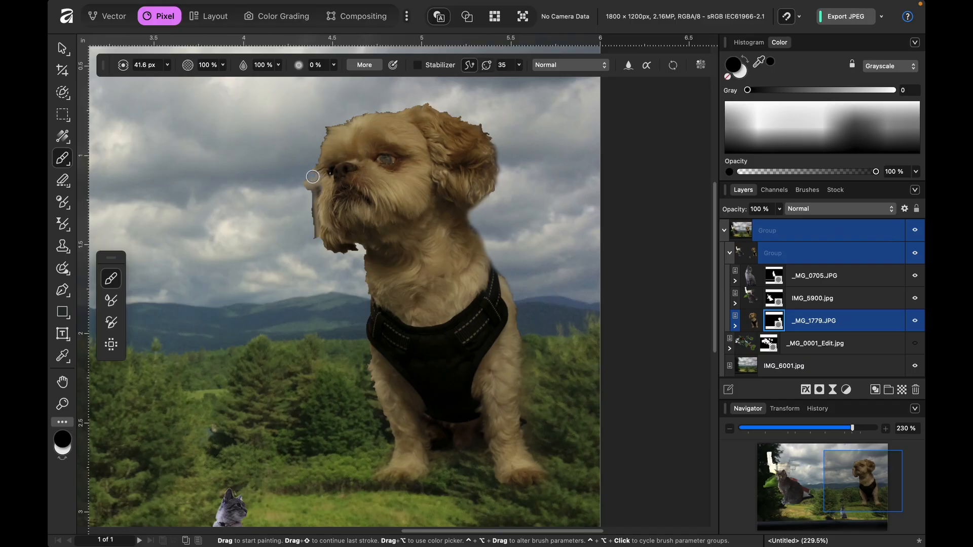
left_click_drag(314, 178, 315, 242)
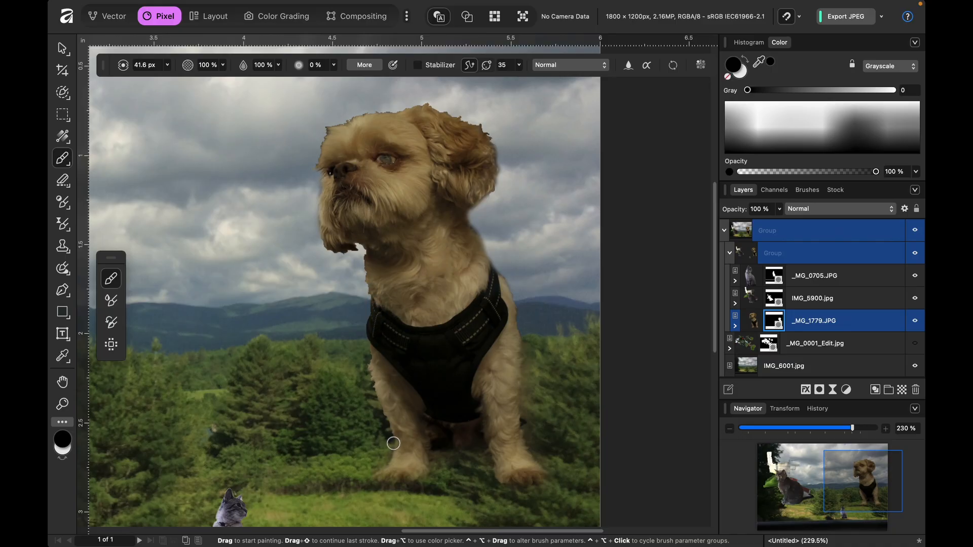
scroll(381, 442, "down", 3)
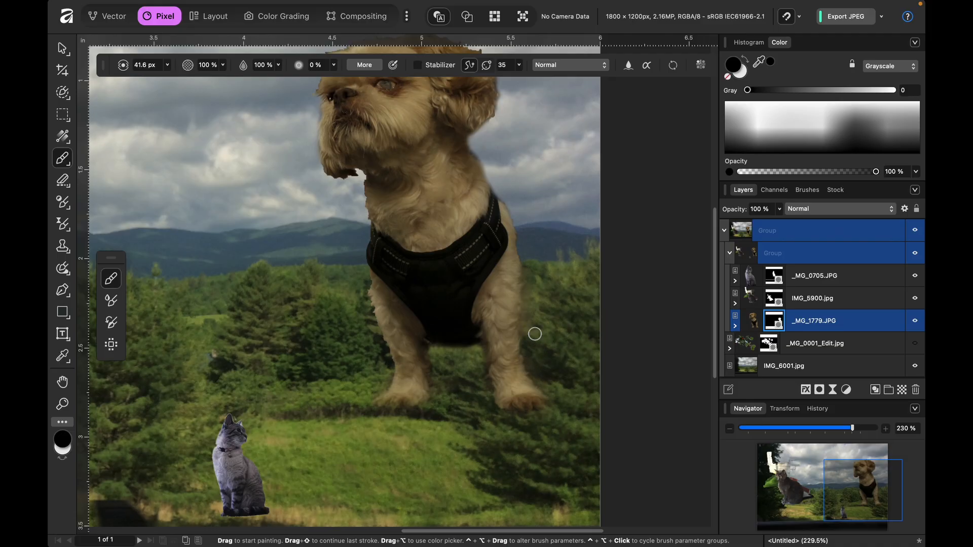
scroll(476, 373, "up", 3)
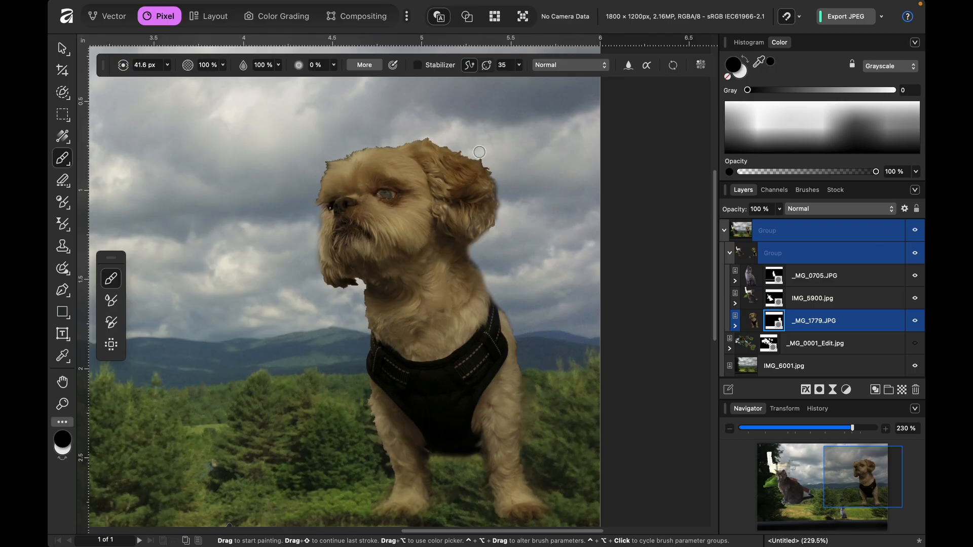
left_click_drag(485, 155, 501, 195)
key("super+0")
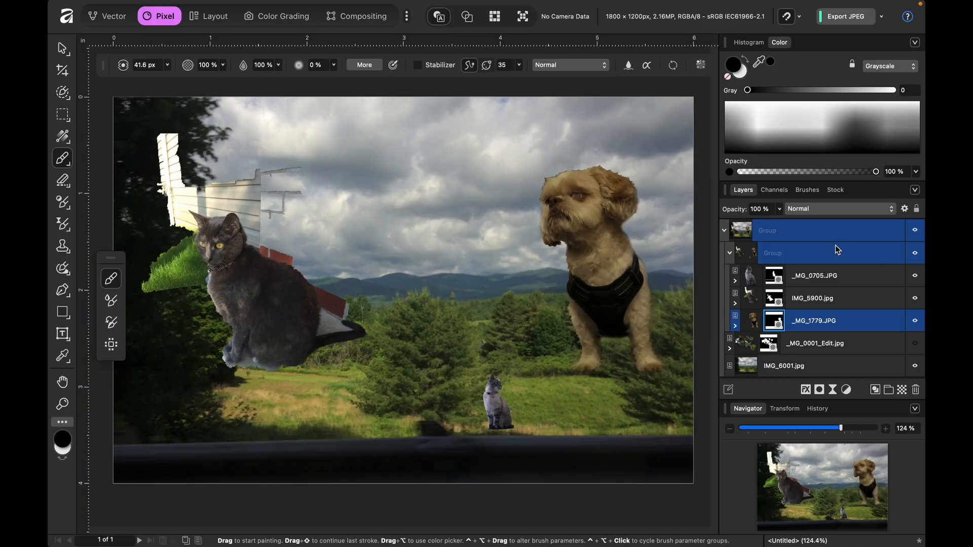
- Scale the dog's image down to about 6% with the Move tool and place it on the grass beside the small cat
left_click(752, 324)
key("v")
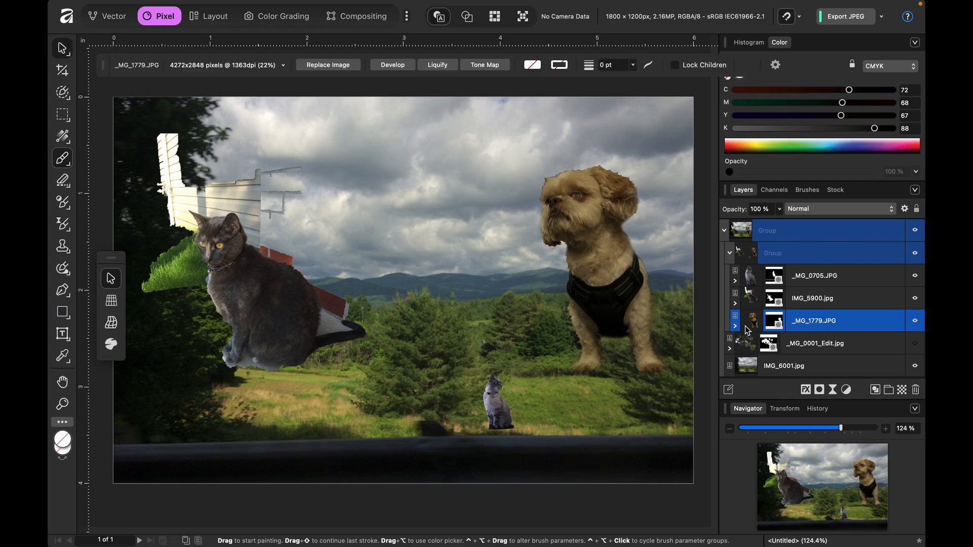
left_click_drag(671, 120, 608, 402)
left_click_drag(515, 383, 550, 405)
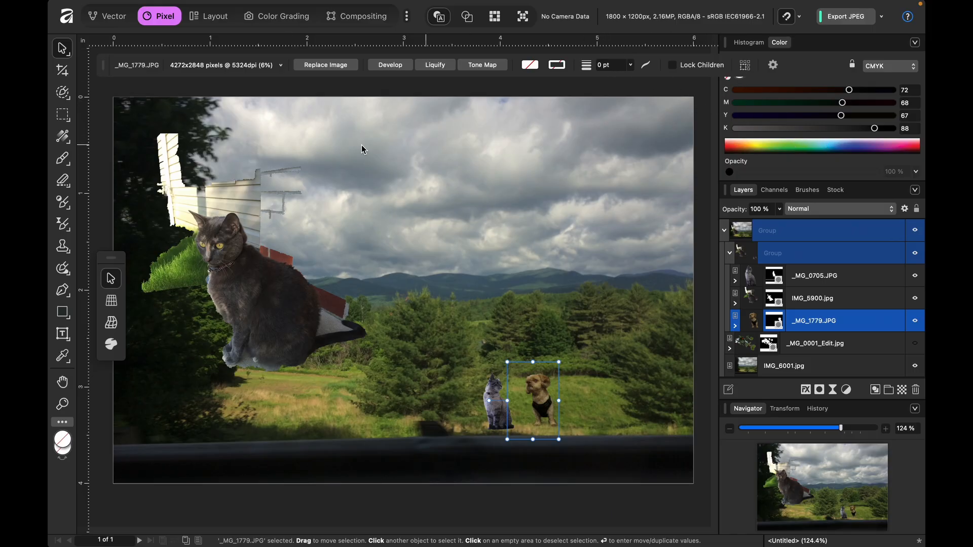
- Switch to the Layout studio, flip the dog horizontally, and shift it slightly away from the small cat
left_click(209, 15)
left_click(734, 18)
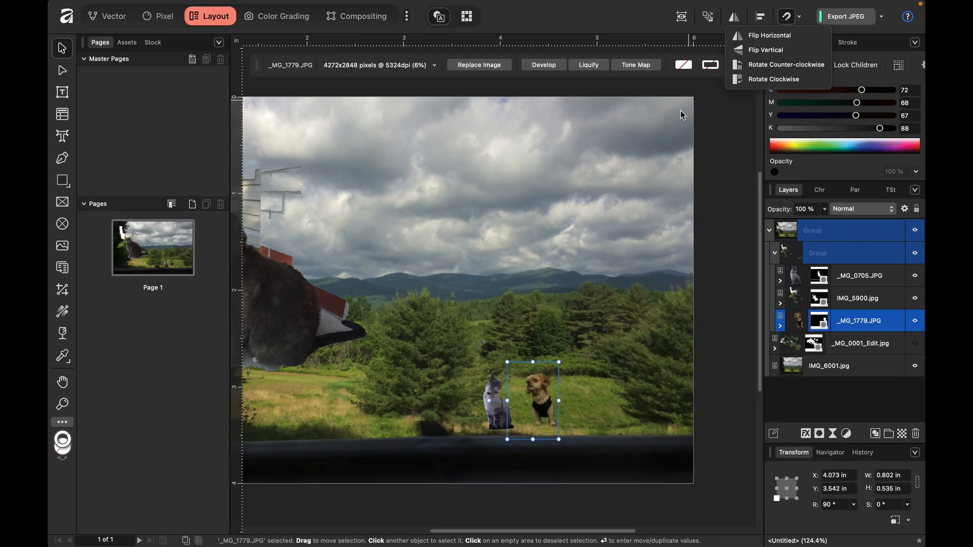
left_click(759, 36)
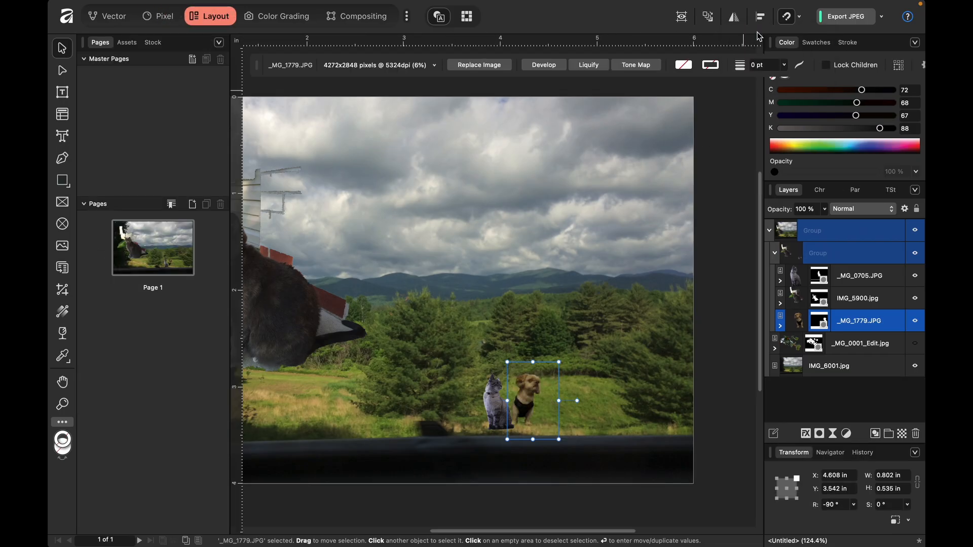
mouse_move(535, 411)
left_mouse_down()
mouse_move(476, 410)
mouse_move(537, 409)
left_mouse_up()
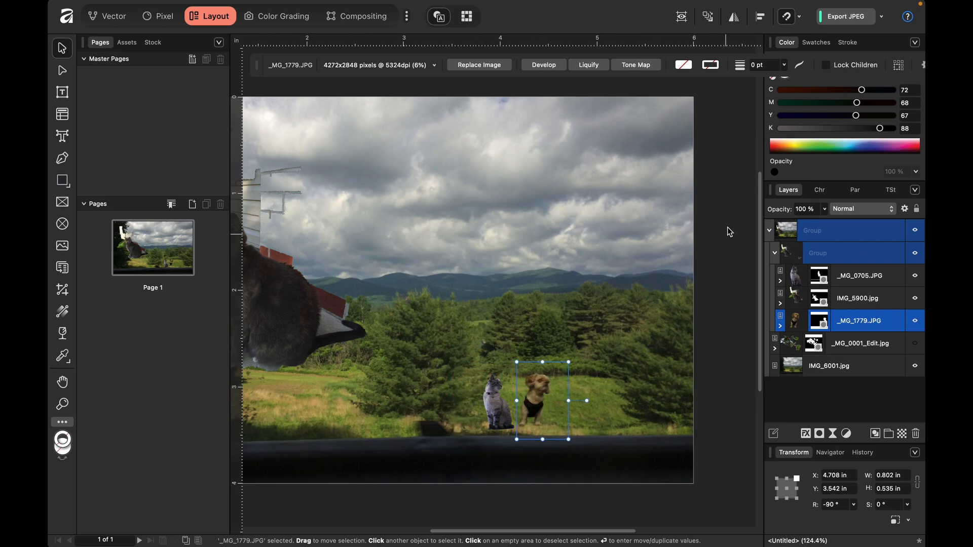
- Flip the dog horizontally again to face the small cat, and move it back close to the cat
left_click(736, 20)
left_click(758, 35)
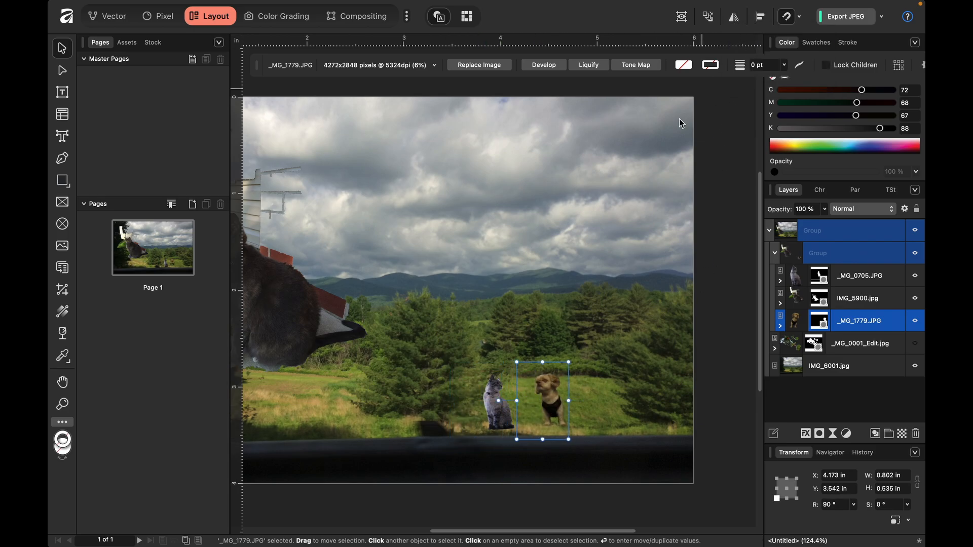
left_click_drag(550, 401, 539, 400)
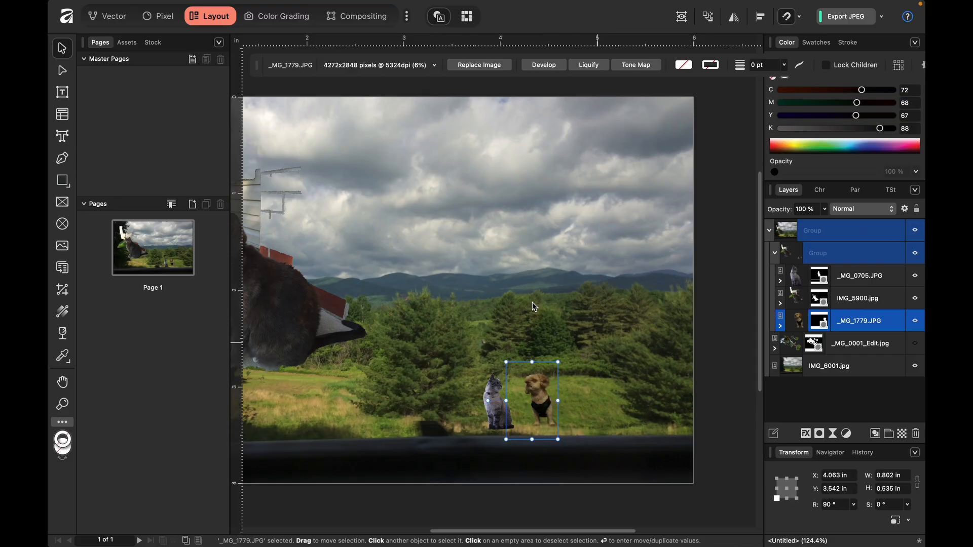
- Switch to the Color Grading studio, look through the adjustment list, return to Quick Adjustments, and expand the dog's _MG_1779.JPG layer
left_click(161, 16)
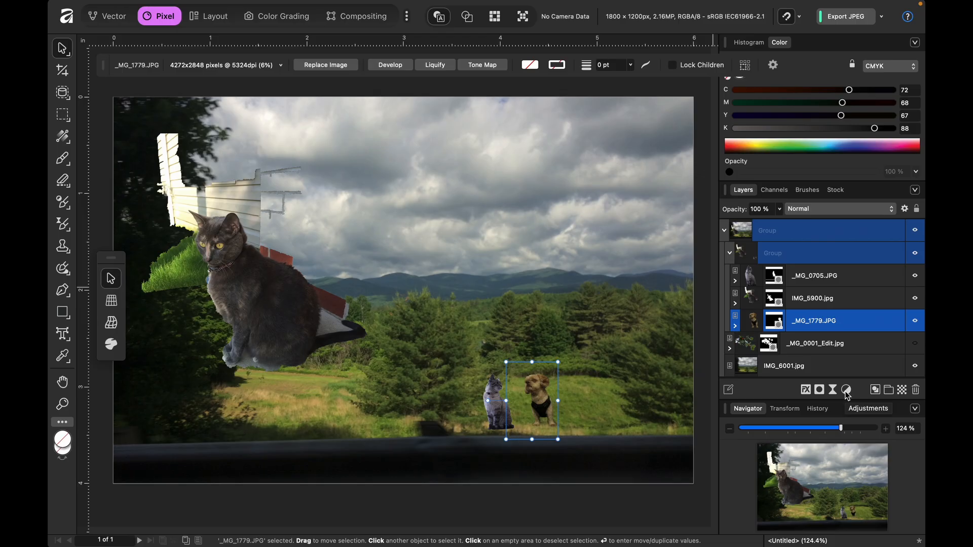
left_click(276, 18)
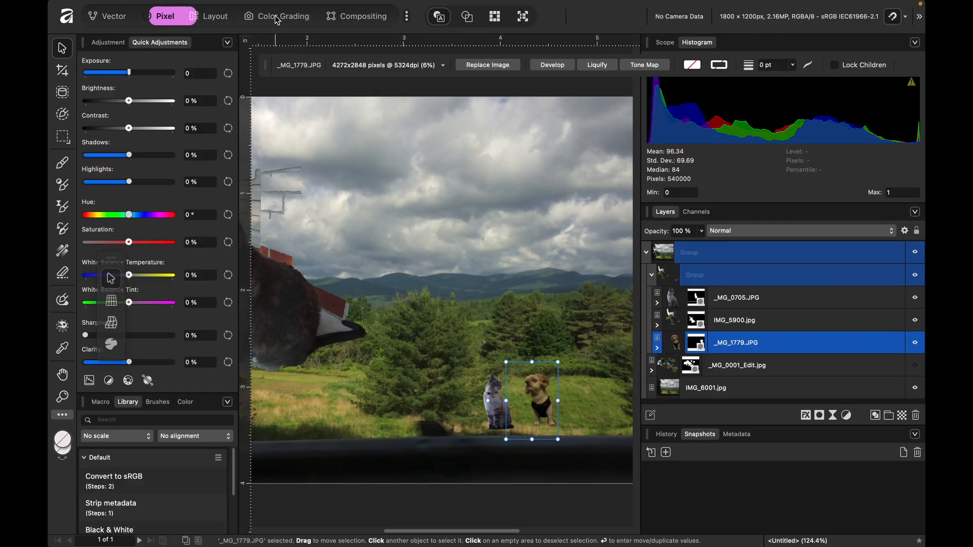
left_click(98, 43)
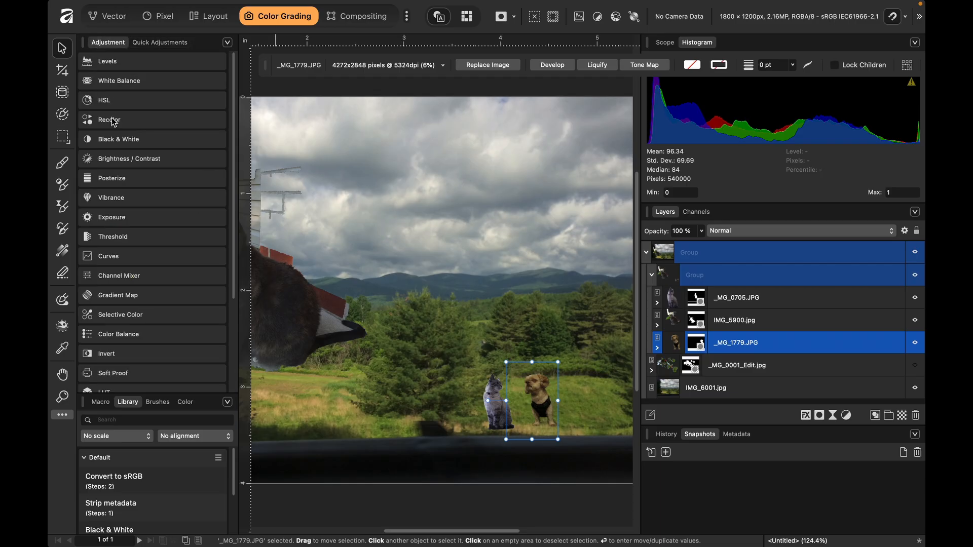
left_click(169, 43)
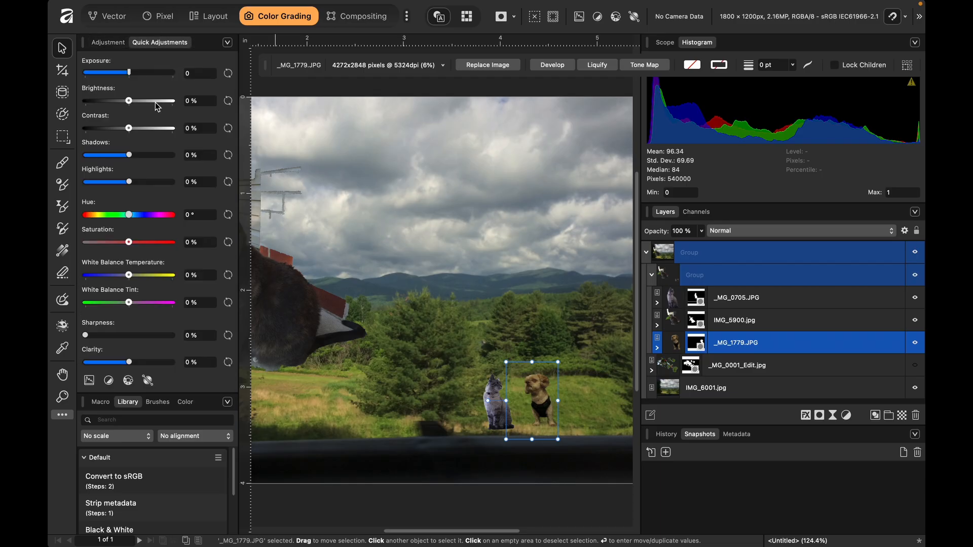
left_click(657, 349)
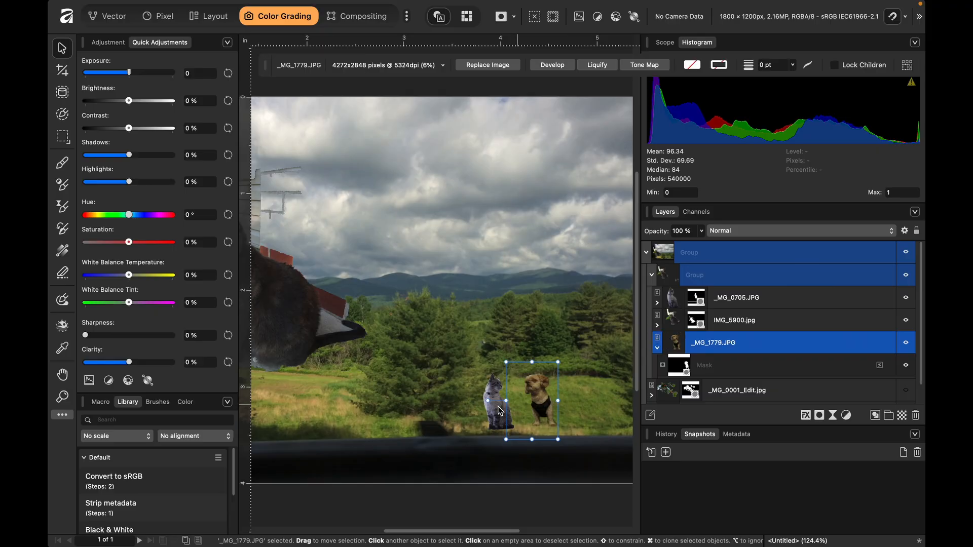
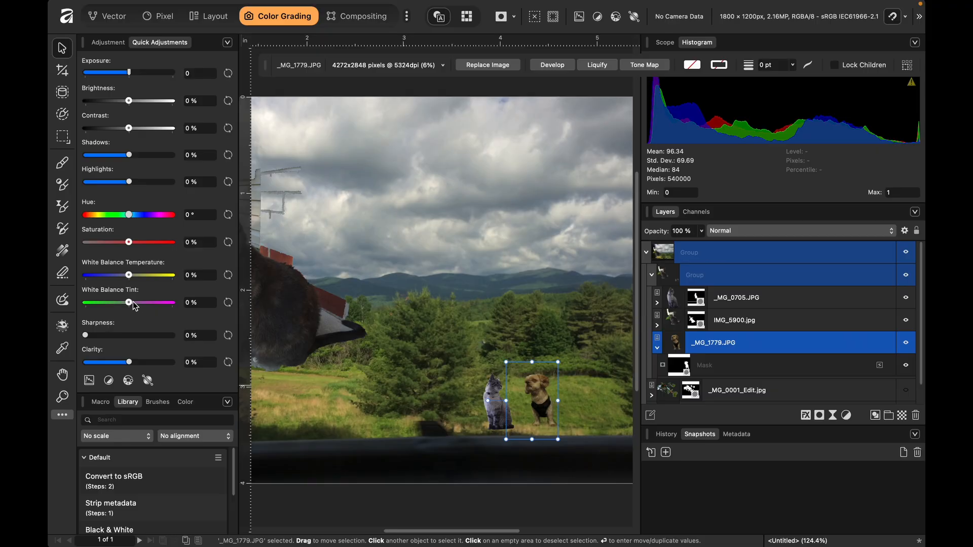
- Set the dog's white balance temperature to -9% and tint to 19% with Quick Adjustments, and view the White Balance presets
left_click_drag(130, 303, 126, 277)
left_click_drag(129, 101, 131, 103)
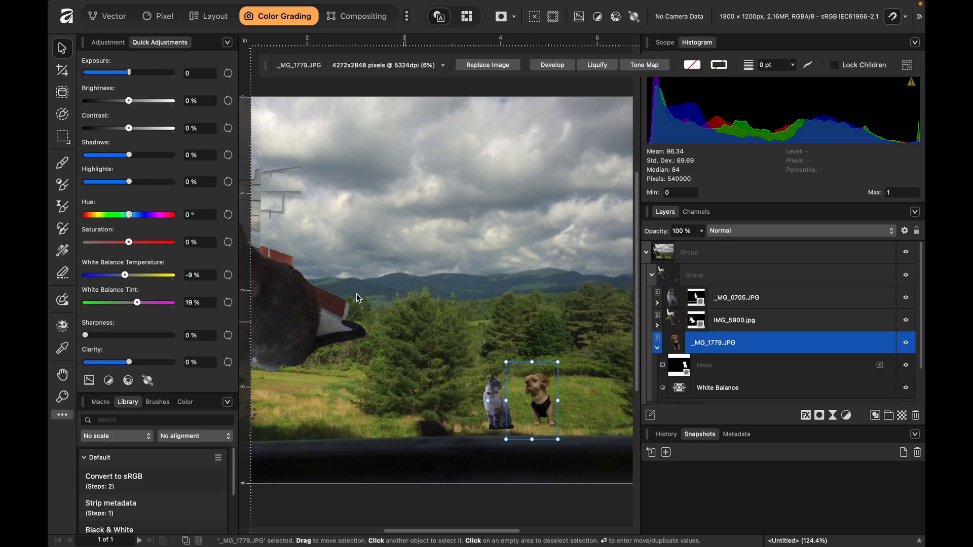
left_click(109, 42)
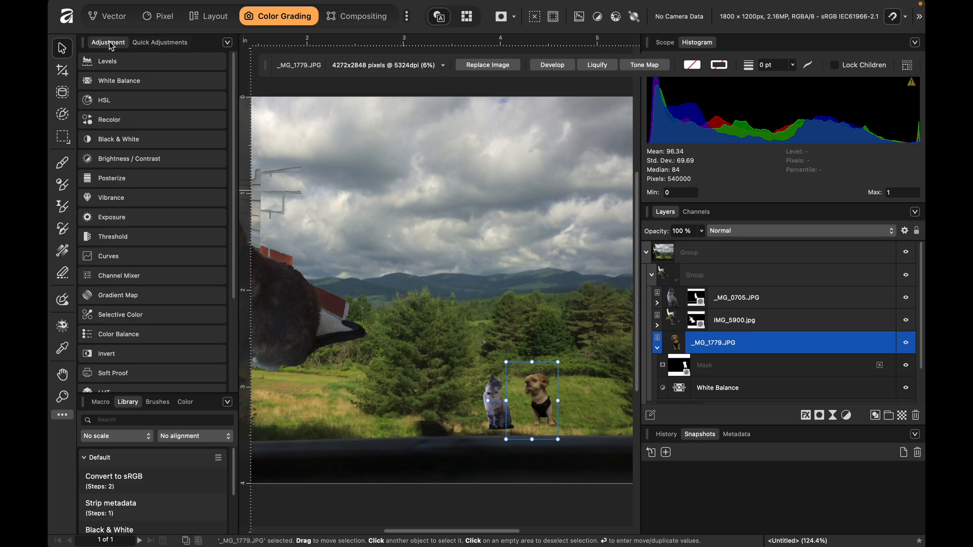
left_click(136, 85)
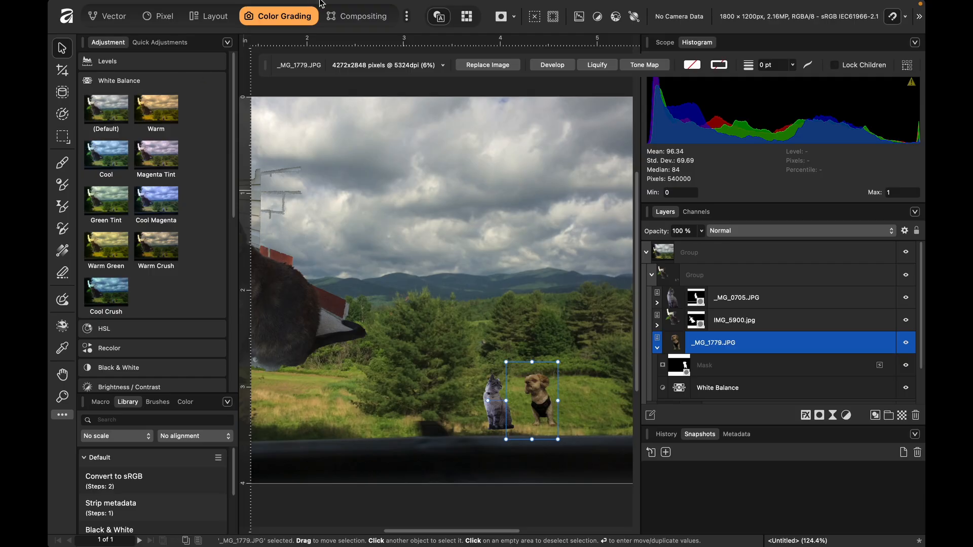
- Switch to the Pixel studio, add a White Balance adjustment, and nest it inside the dog's _MG_1779.JPG layer
left_click(162, 16)
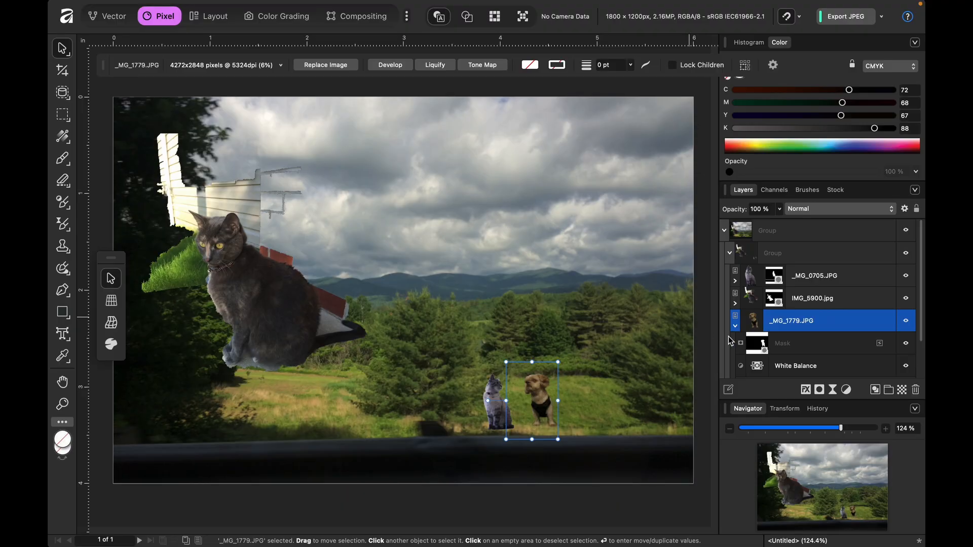
scroll(672, 403, "up", 3)
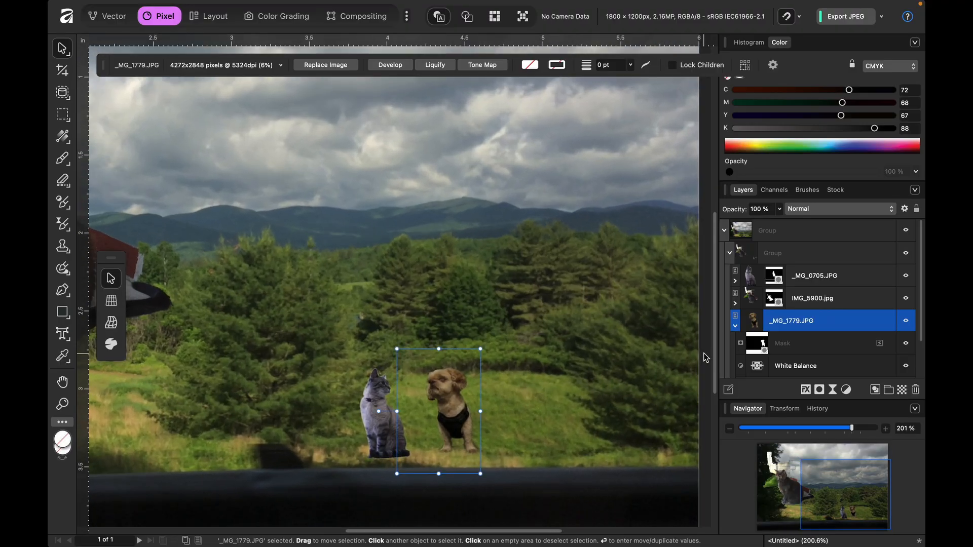
left_click(849, 391)
left_click(822, 406)
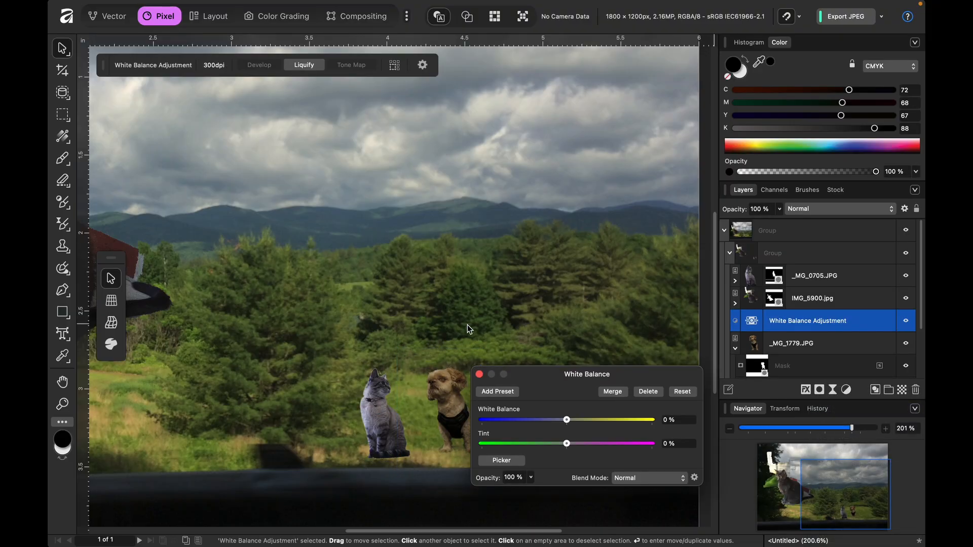
left_click_drag(542, 373, 464, 169)
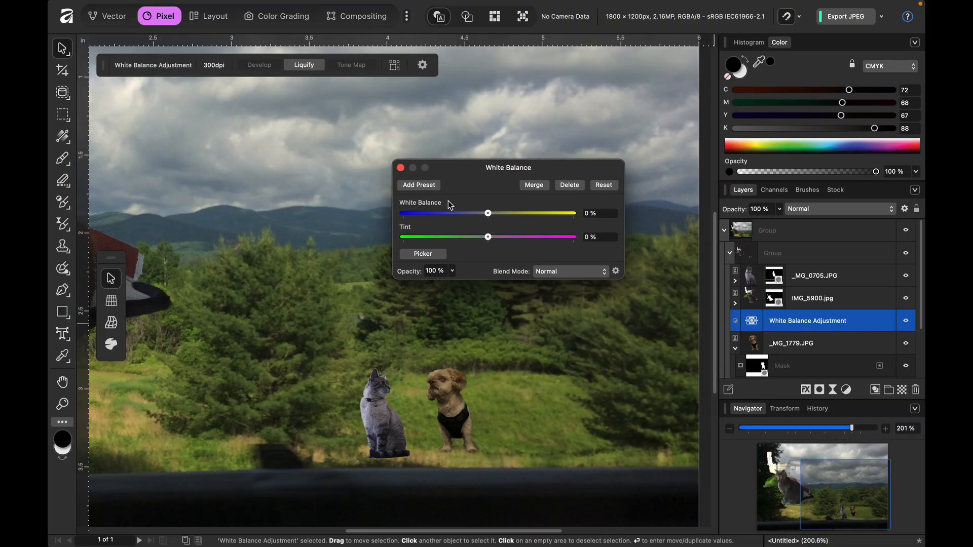
left_click_drag(810, 321, 810, 357)
scroll(810, 357, "down", 2)
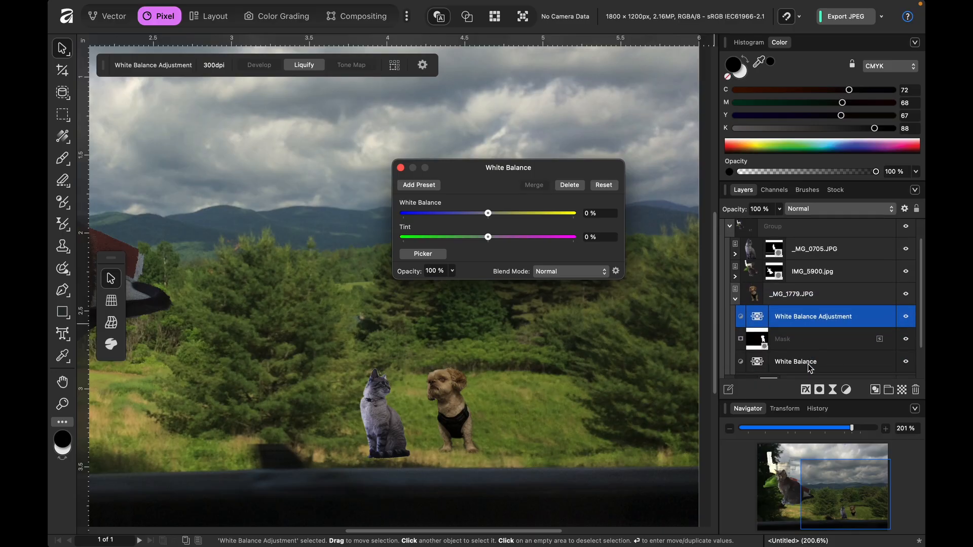
- Delete the dog's older White Balance adjustment, and set the new one to white balance -24% and tint 33%
left_click(809, 367)
key("Delete")
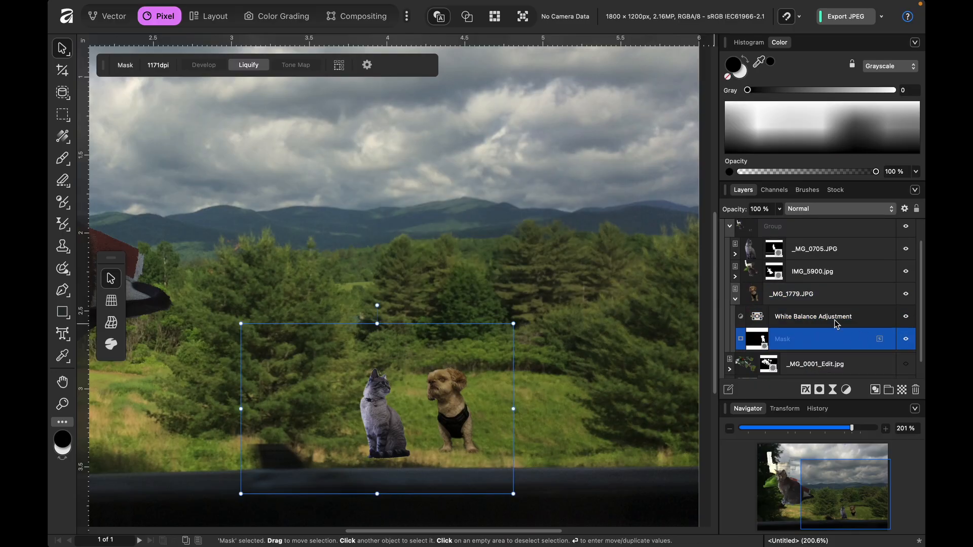
left_click(837, 321)
left_click(759, 318)
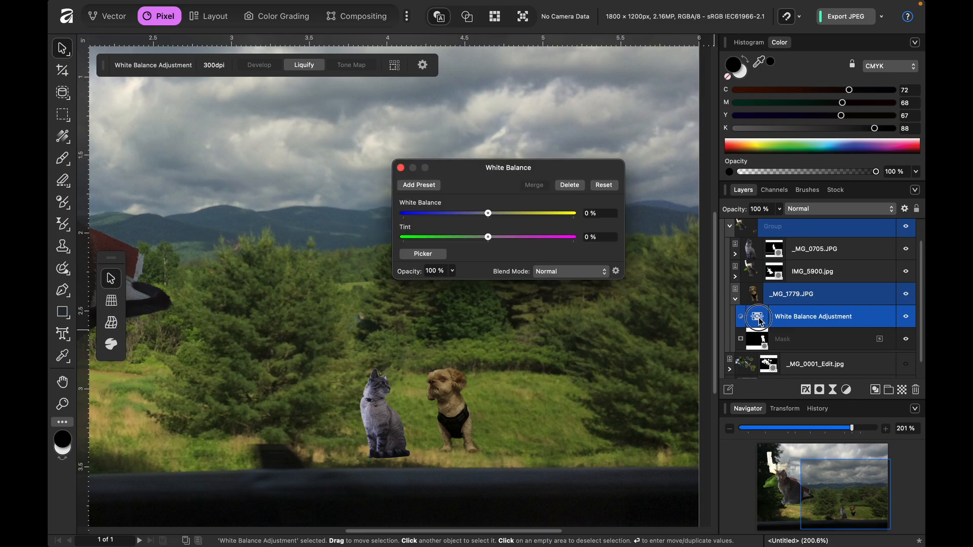
left_click_drag(489, 218, 471, 224)
left_click_drag(467, 224, 519, 239)
left_click(906, 318)
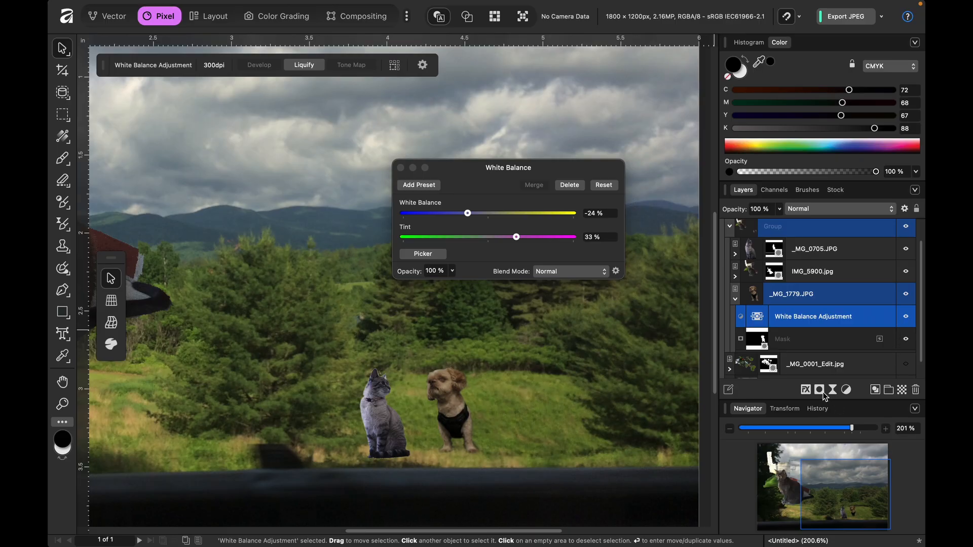
- Add a Brightness and Contrast adjustment above the dog's layer with brightness 16% and contrast 24%
left_click(846, 389)
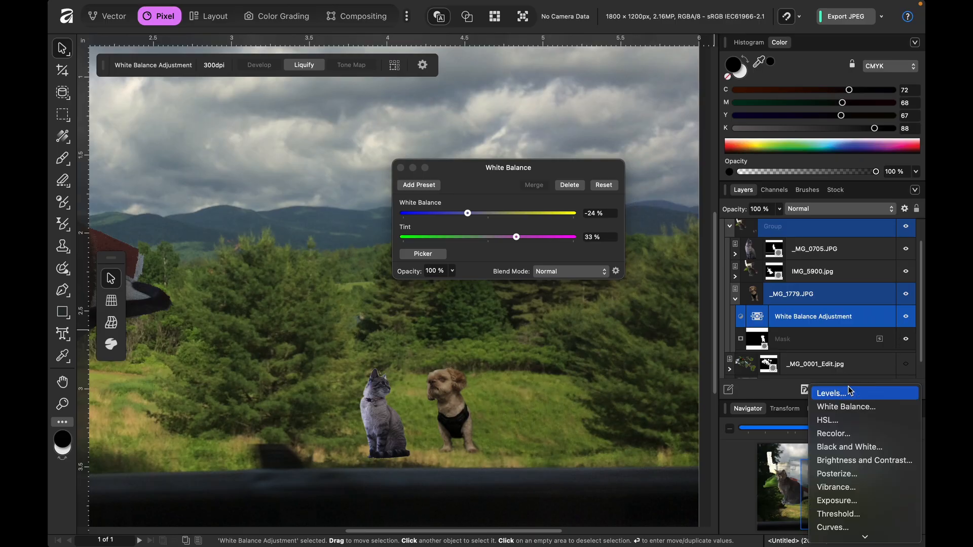
left_click(852, 466)
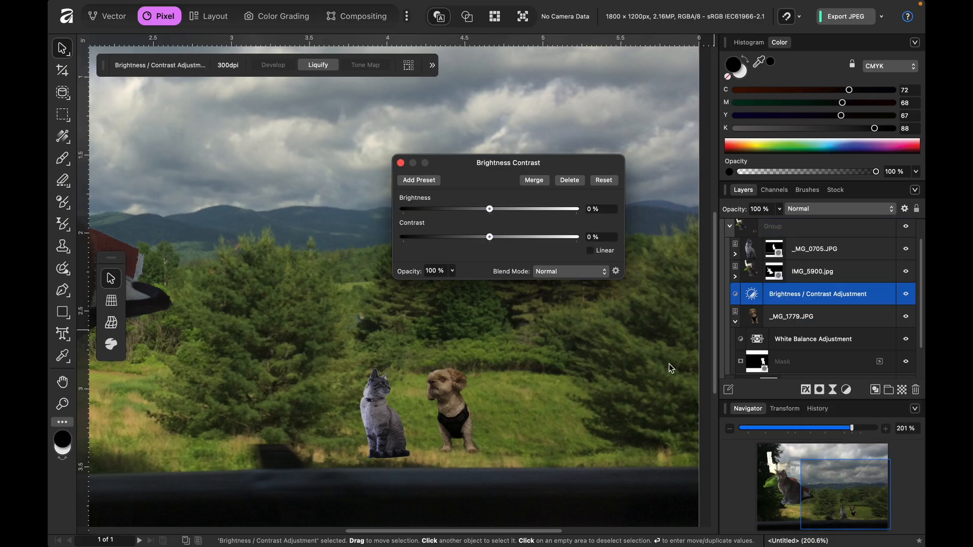
left_click_drag(491, 208, 504, 213)
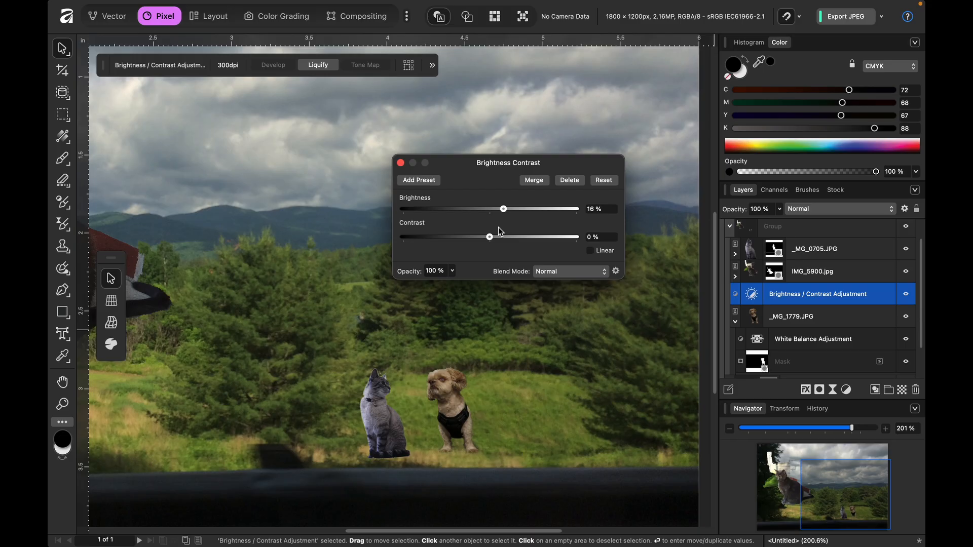
left_click_drag(491, 236, 513, 239)
left_click(400, 163)
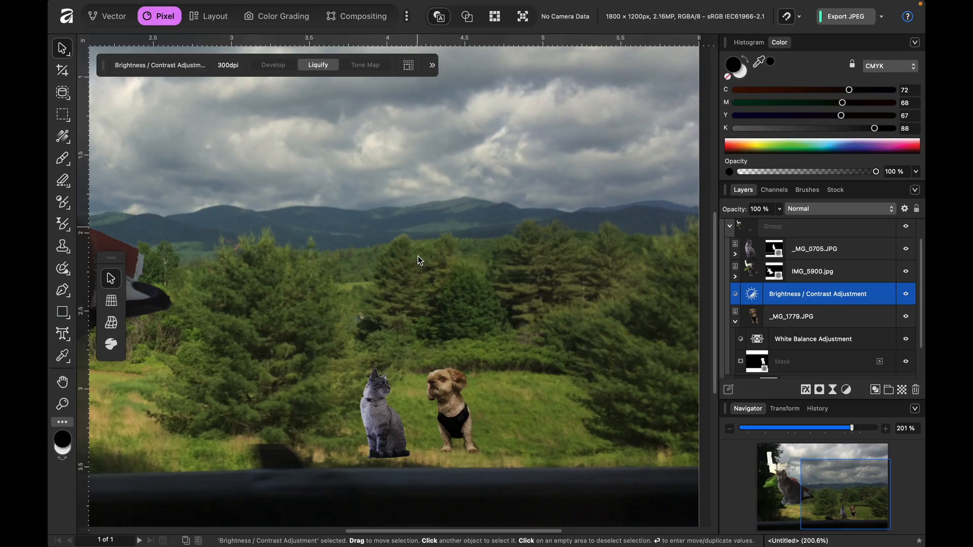
- Expand the small cat's _MG_0705.JPG layer and its adjustment group, and set the White Balance tint to -21%
left_click(749, 251)
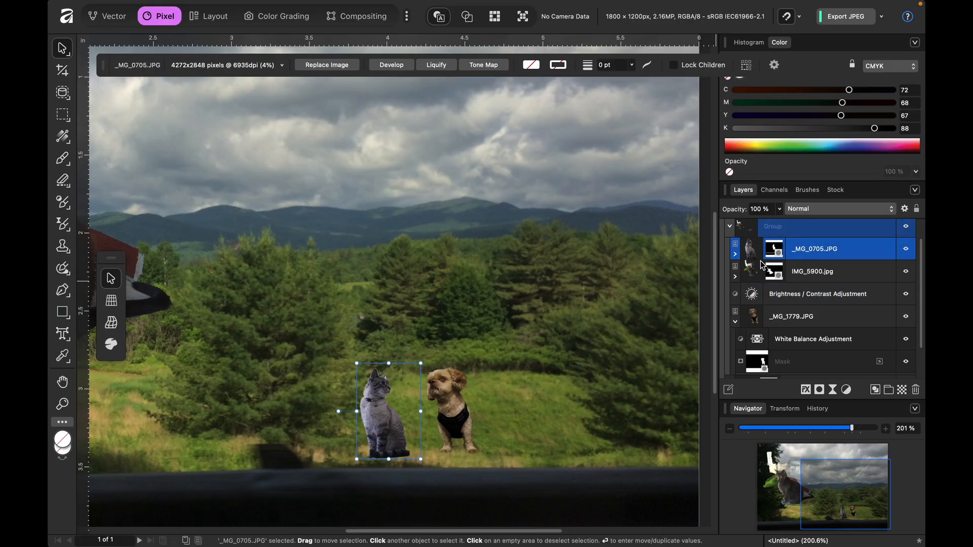
left_click(735, 254)
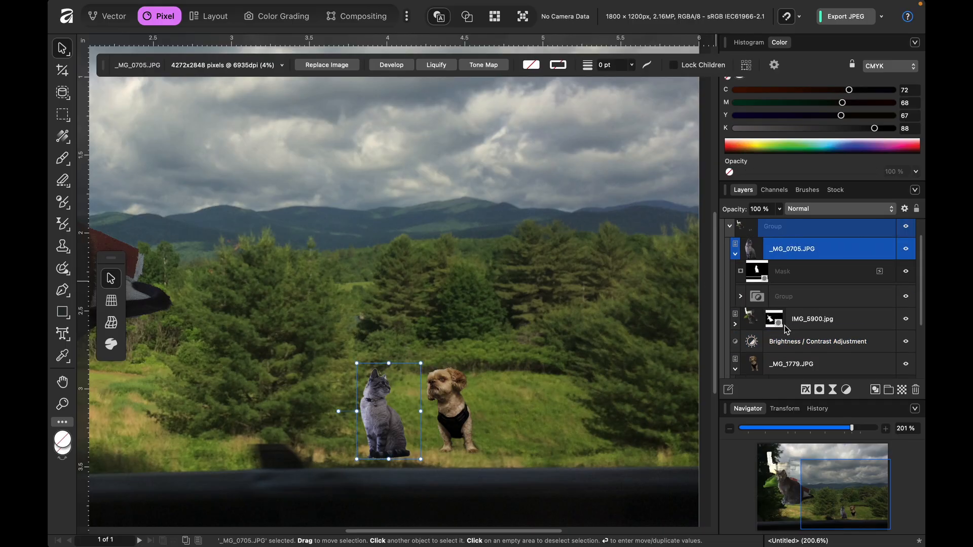
left_click(754, 303)
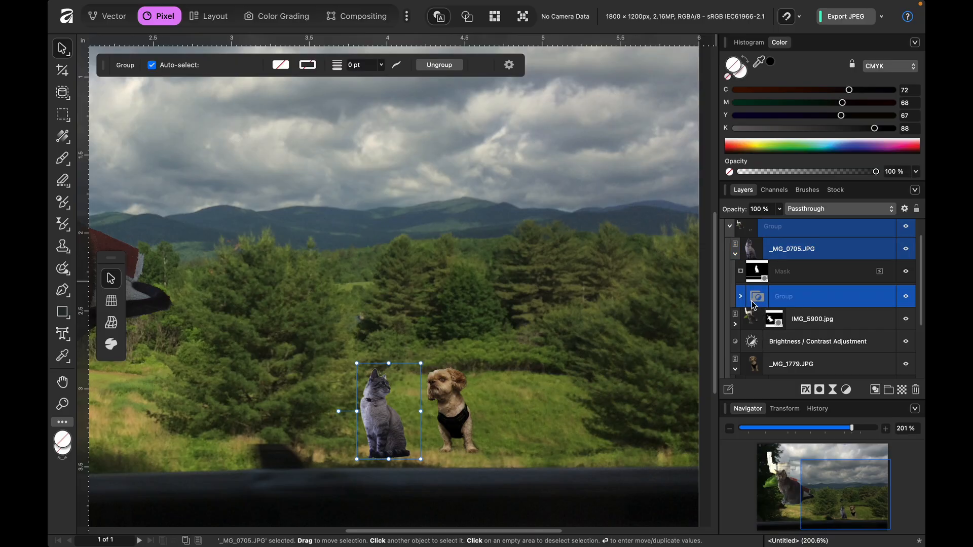
left_click(741, 296)
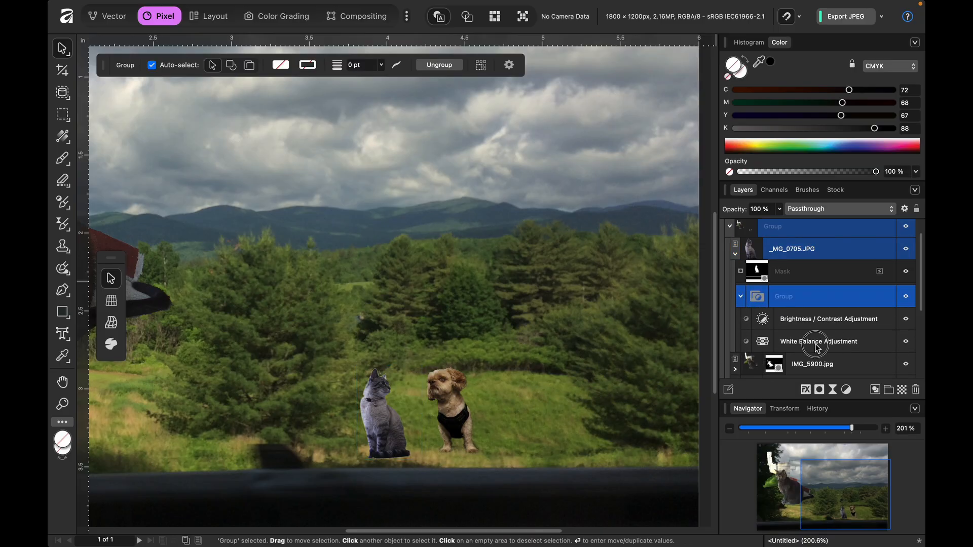
left_click(815, 344)
double_click(765, 347)
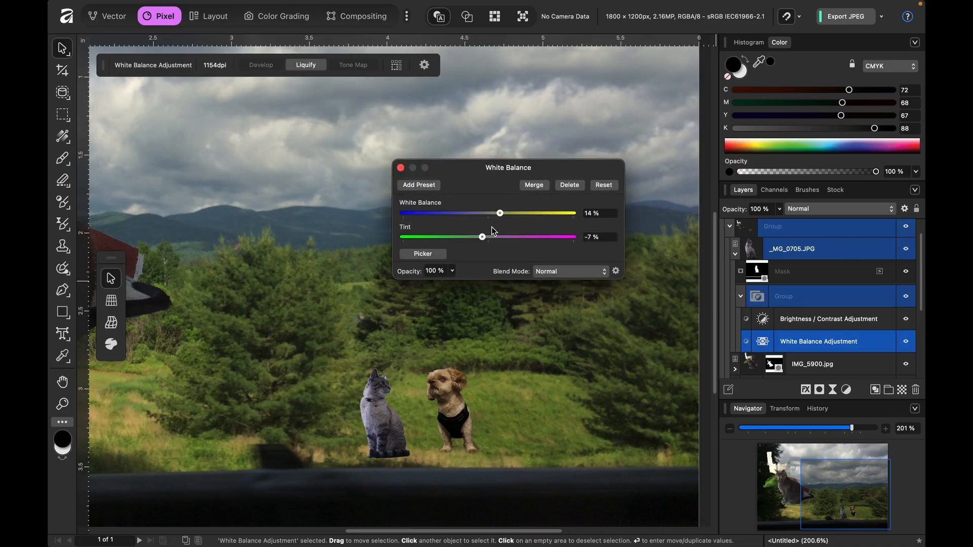
left_click_drag(483, 235, 472, 252)
- Set the small cat's brightness to 42%, recheck its White Balance adjustment, and collapse the adjustment group
left_click(764, 320)
left_click_drag(534, 210, 528, 213)
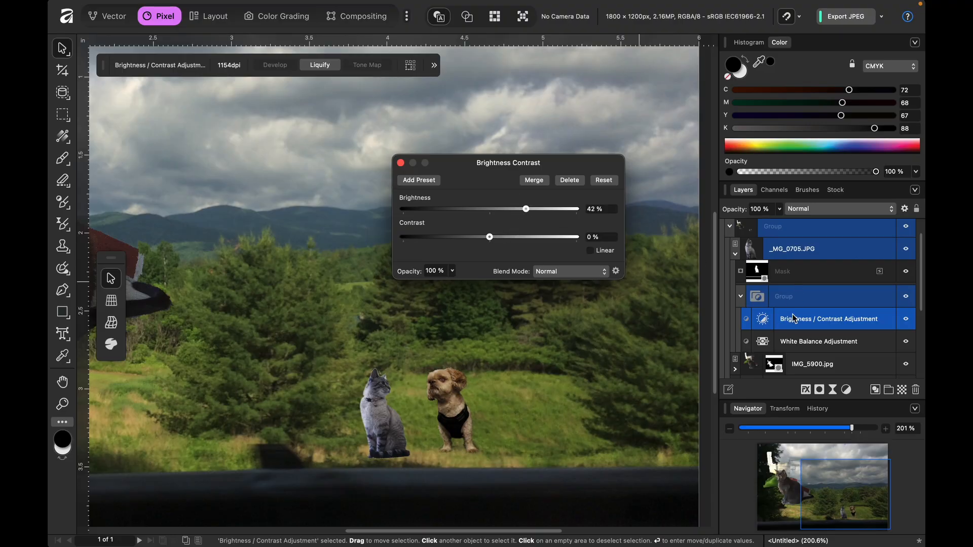
left_click(763, 342)
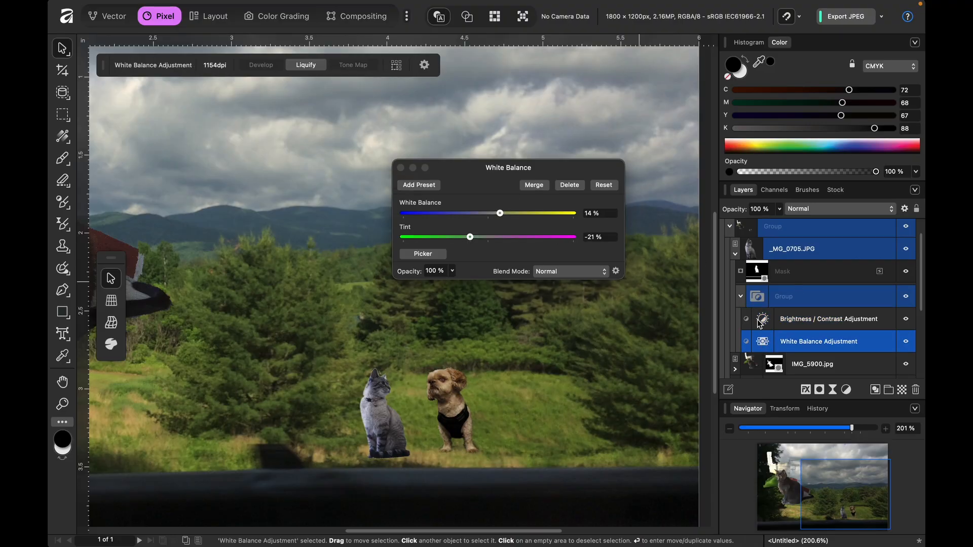
left_click(739, 297)
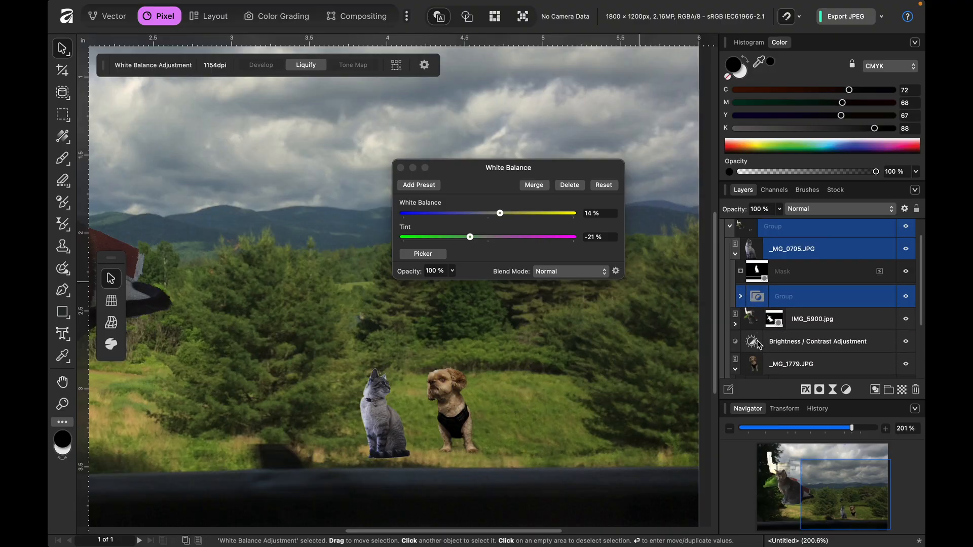
- Move the Brightness / Contrast adjustment inside the dog's _MG_1779.JPG layer, above its White Balance adjustment
scroll(757, 334, "down", 2)
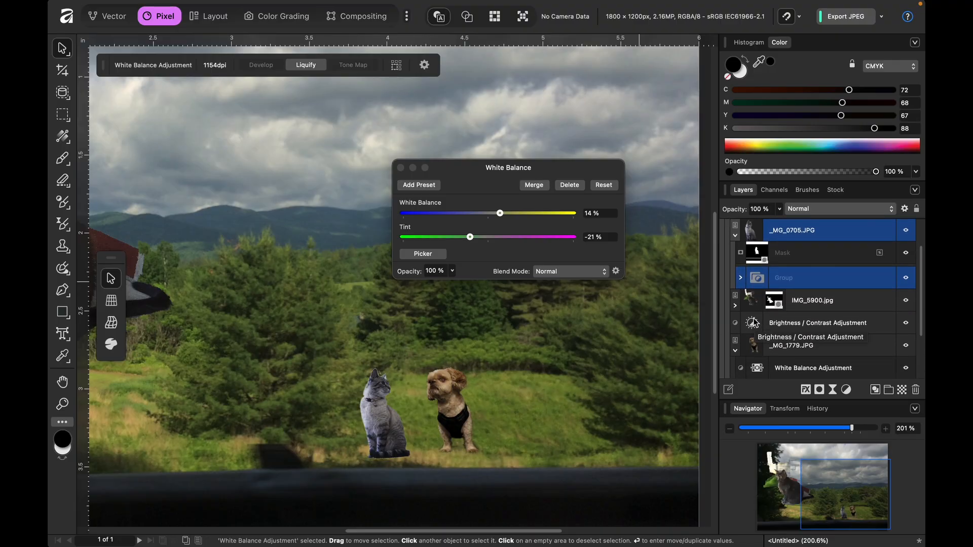
scroll(791, 325, "down", 2)
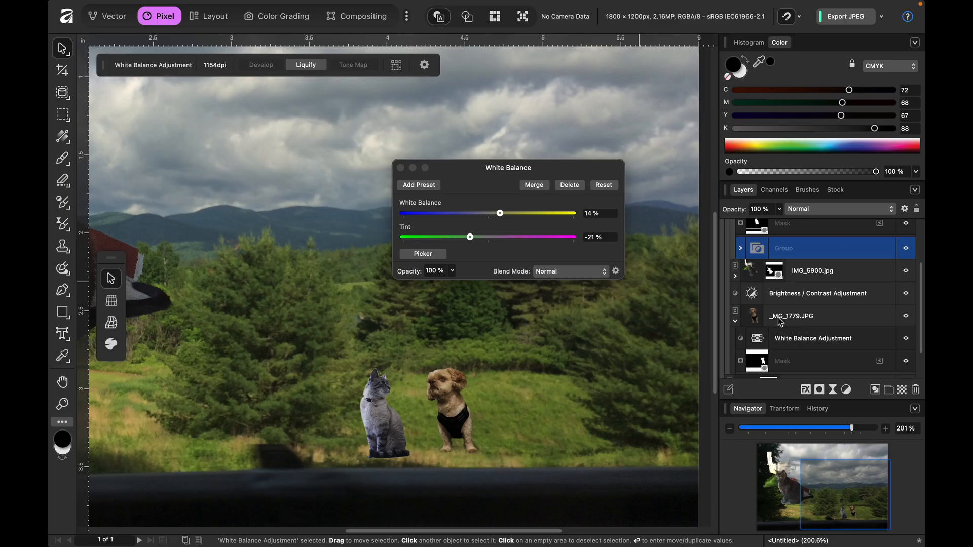
scroll(780, 321, "down", 1)
left_click_drag(780, 291, 811, 330)
scroll(770, 309, "down", 2)
left_click(785, 288)
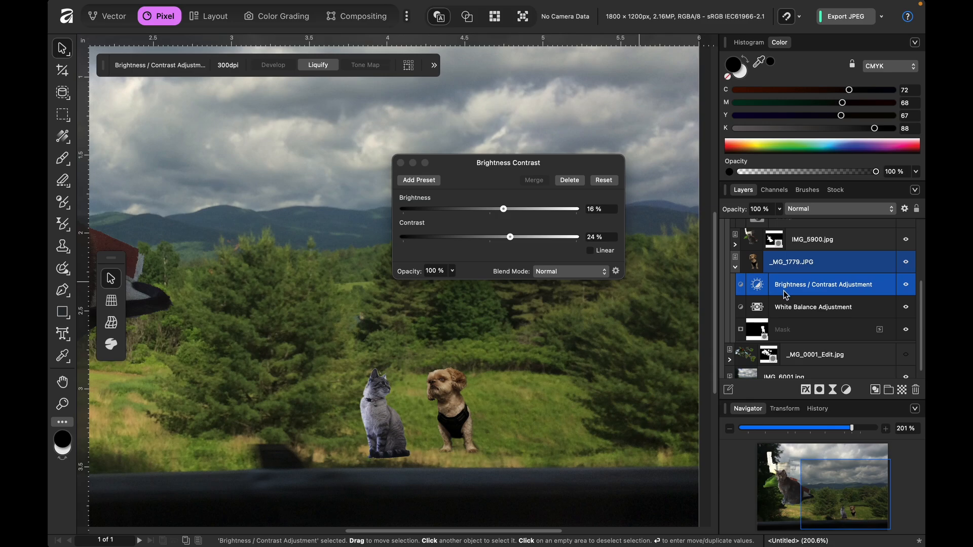
- Try to group the Brightness / Contrast and White Balance adjustments inside the dog's layer, undoing each attempt
left_click(785, 308, "shift")
mouse_move(786, 310)
left_mouse_down()
mouse_move(798, 344)
mouse_move(767, 312)
left_mouse_up()
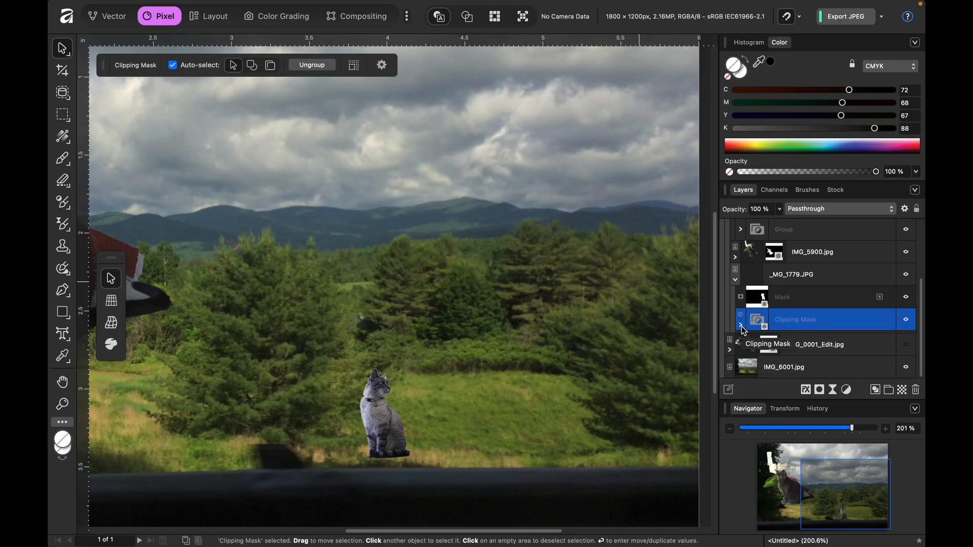
key("super+z")
left_click_drag(775, 324, 807, 304)
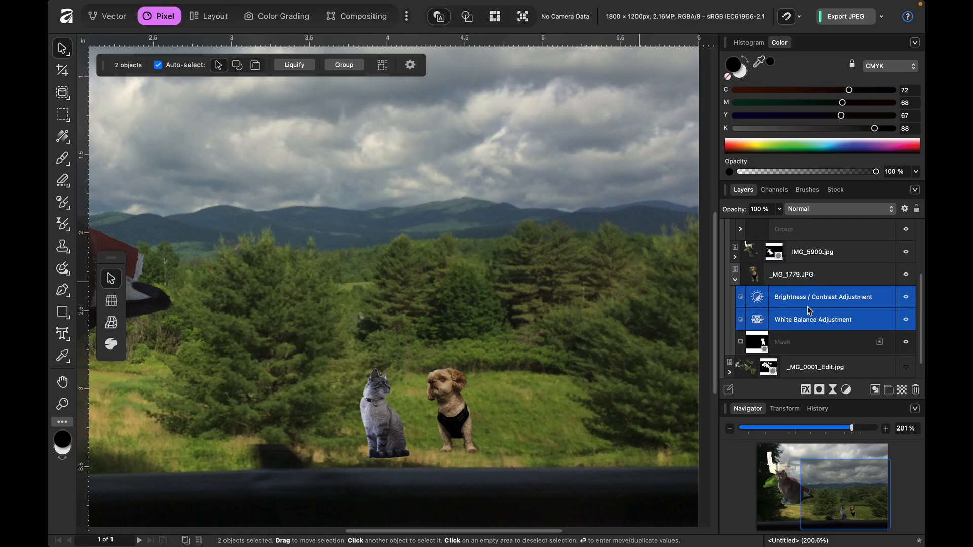
left_click(790, 302)
left_click(797, 320, "shift")
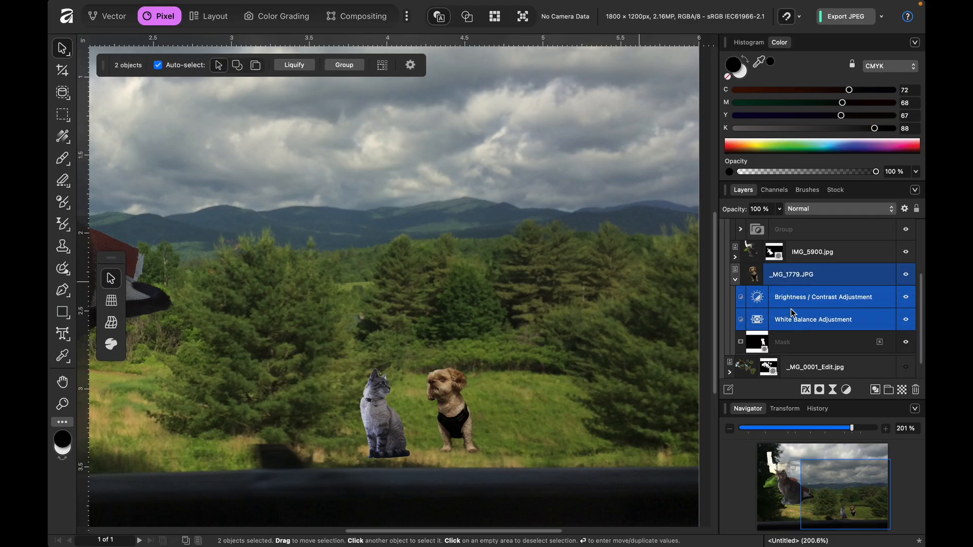
key("super+g")
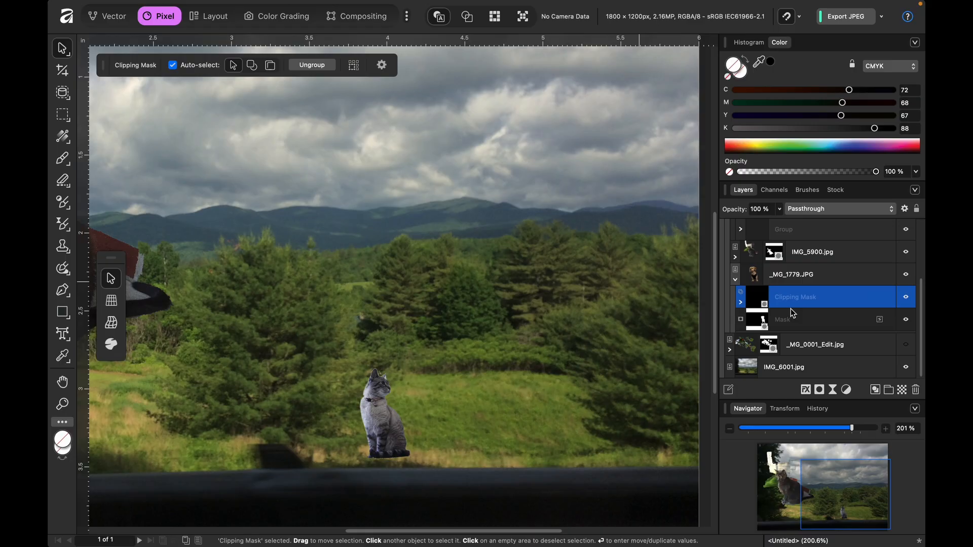
key("super+z")
- Move both adjustments out above the dog's layer, group them, and try nesting the group inside _MG_1779.JPG before undoing that move
left_click_drag(786, 302, 812, 290)
key("super+g")
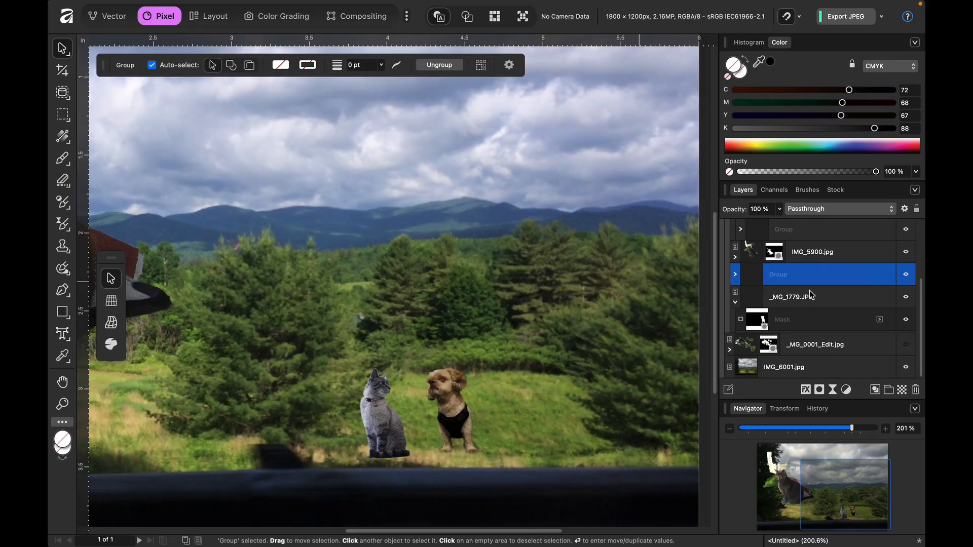
left_click_drag(804, 278, 828, 310)
key("super+z")
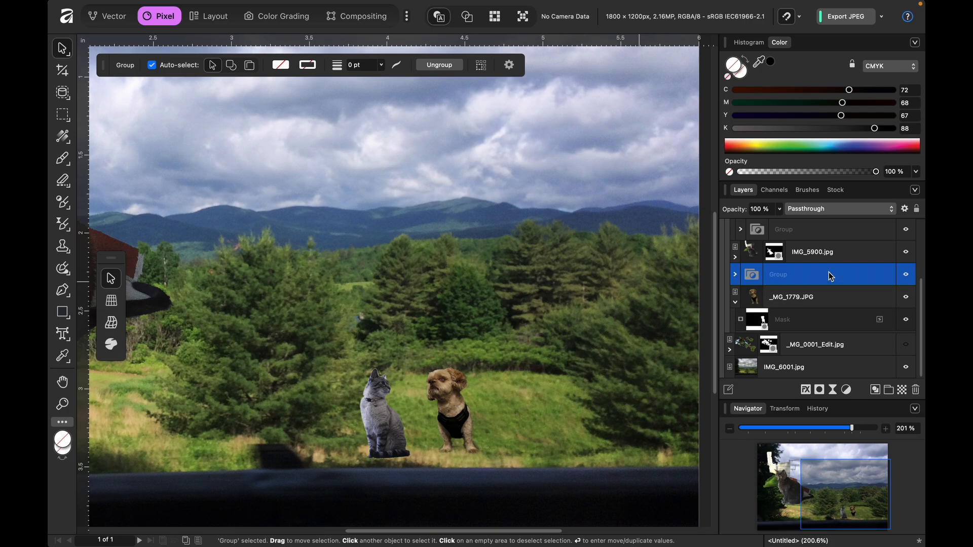
- Delete the adjustment group and add a White Balance adjustment above the dog's _MG_1779.JPG layer at -38% with 47% tint
key("Delete")
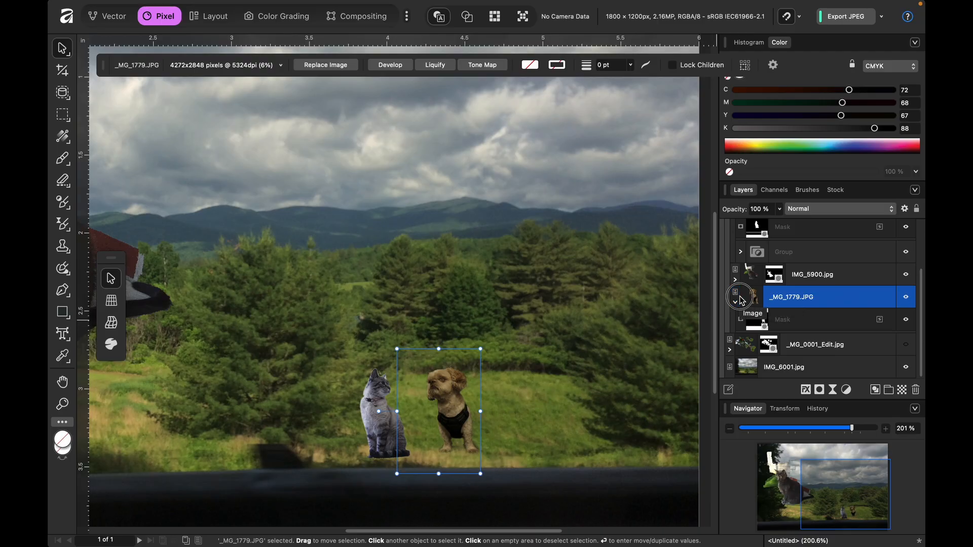
left_click(735, 302)
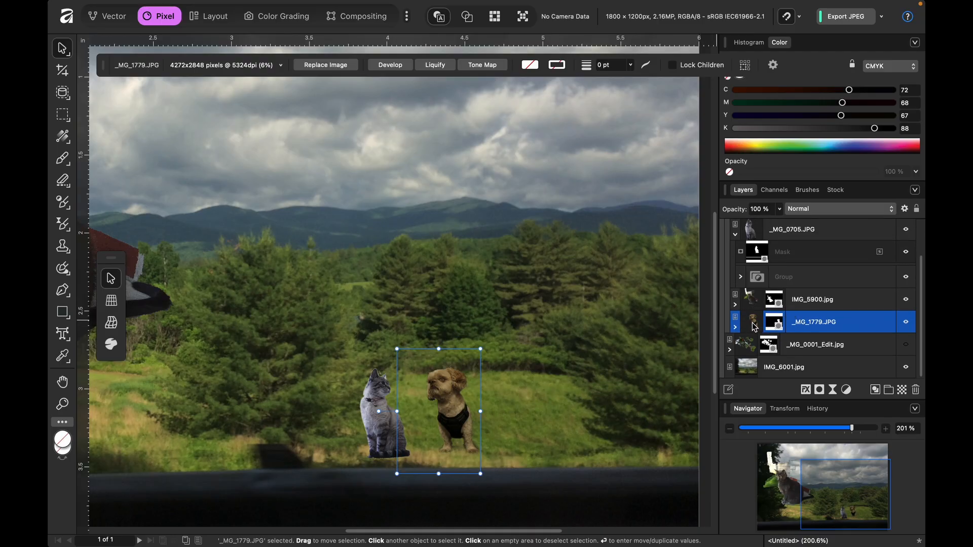
left_click(847, 391)
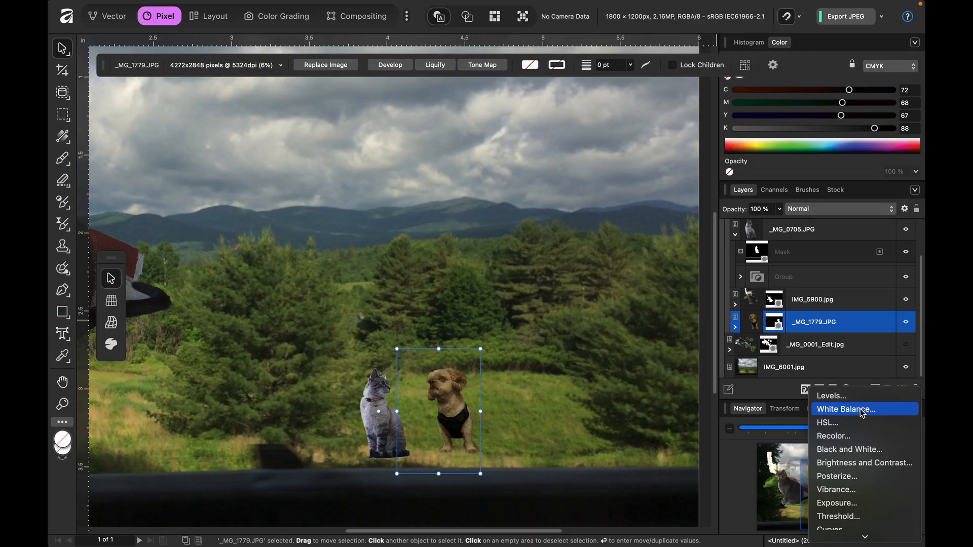
left_click(862, 411)
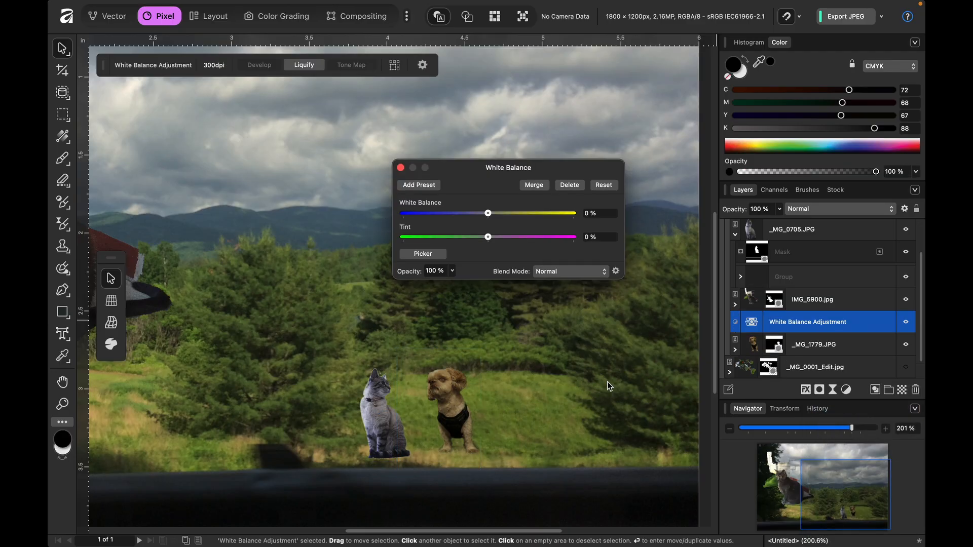
left_click(454, 213)
left_click_drag(453, 216, 529, 245)
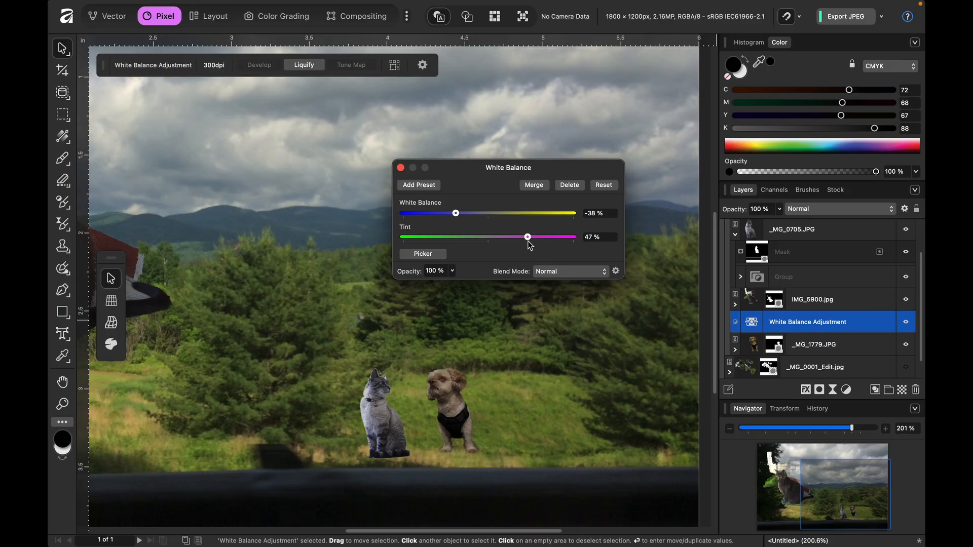
- Add a Brightness / Contrast adjustment above the dog's White Balance adjustment and raise its brightness slightly
left_click(846, 390)
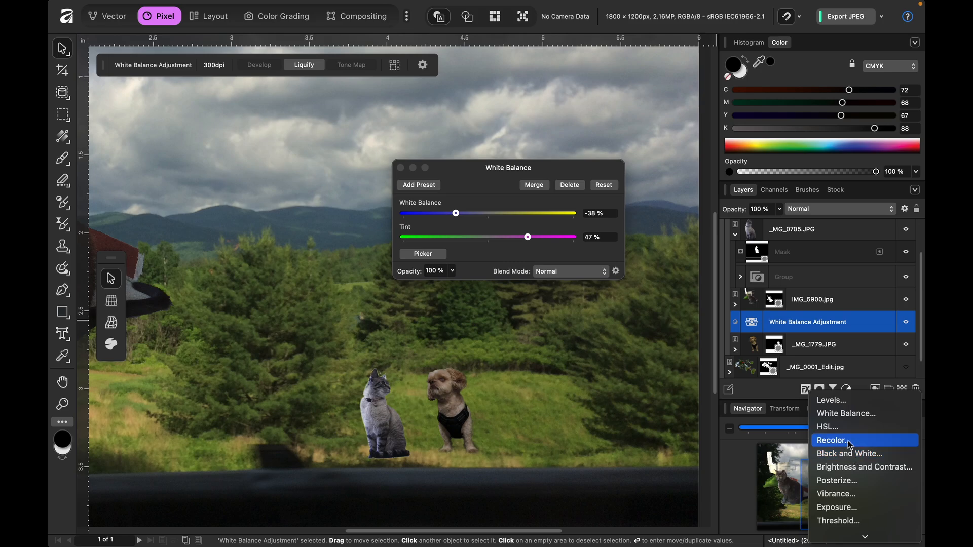
left_click(856, 468)
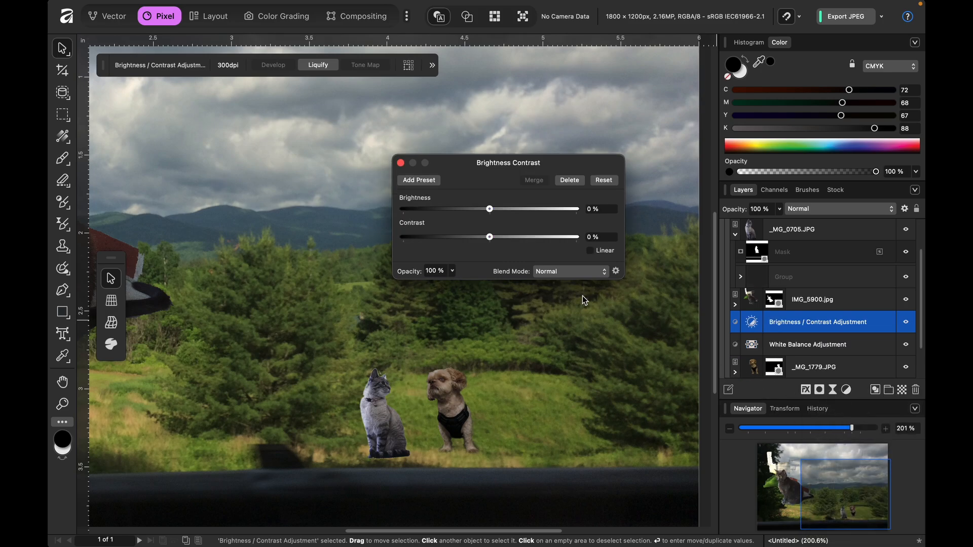
left_click(500, 209)
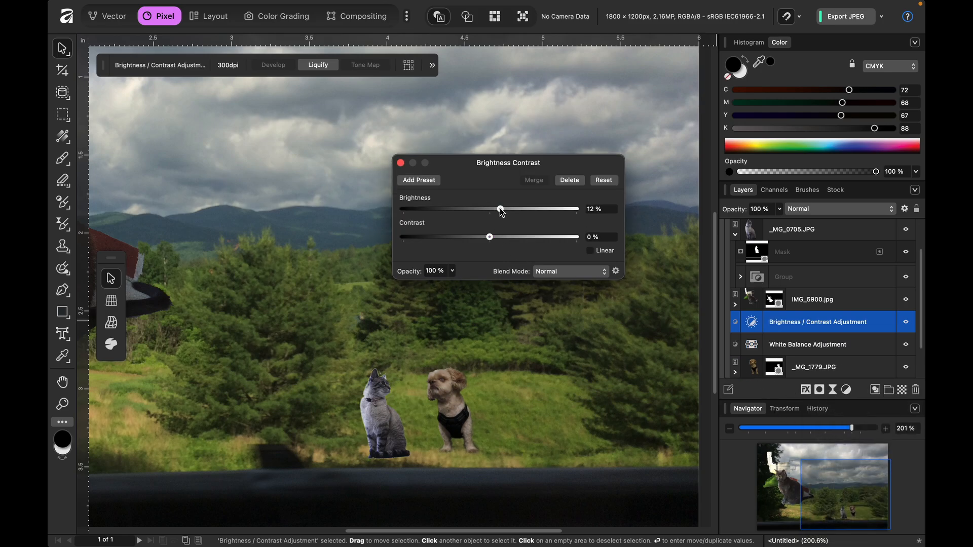
left_click_drag(500, 211, 503, 213)
left_click(401, 162)
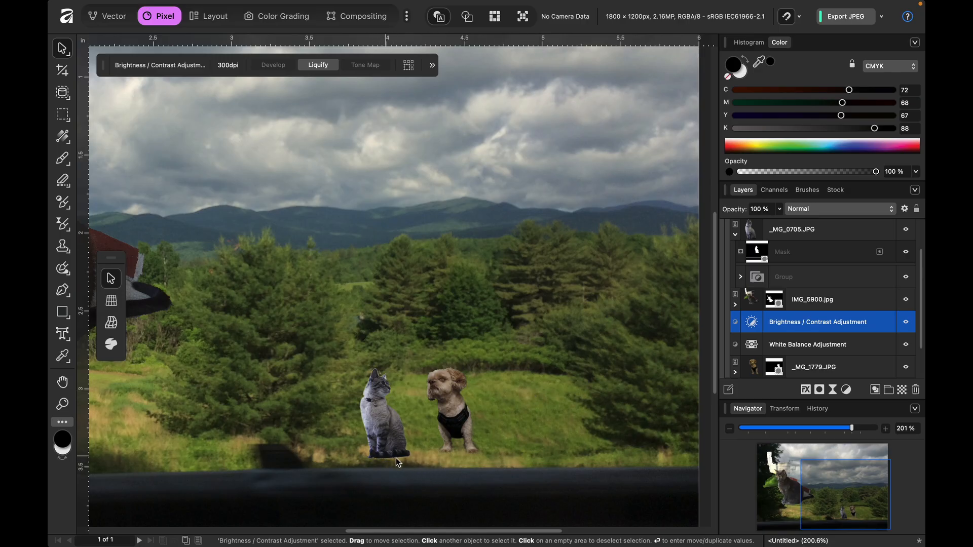
- Paint black on the small cat's _MG_0705.JPG mask with a brush of about 13 px to clean the edges around its paws and tail
left_click(759, 245)
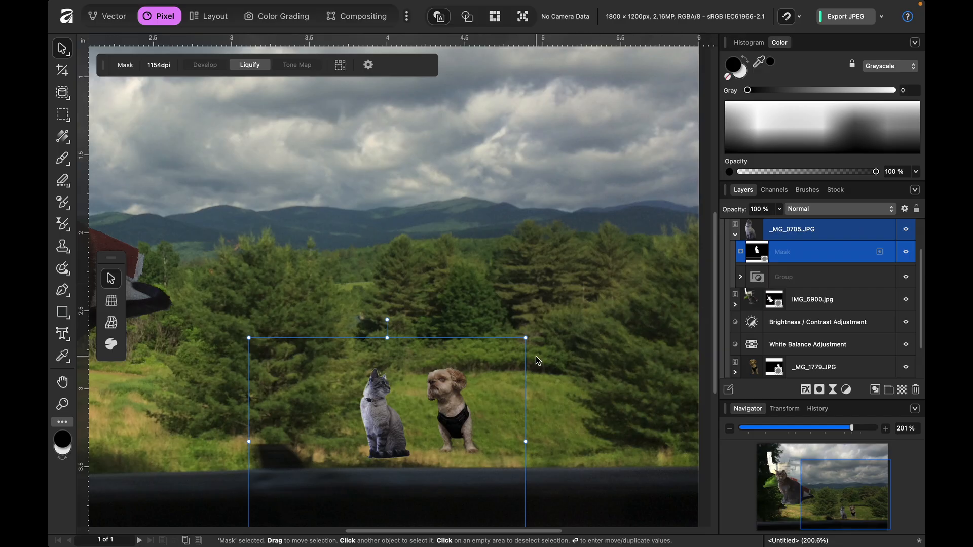
key("b")
key("x")
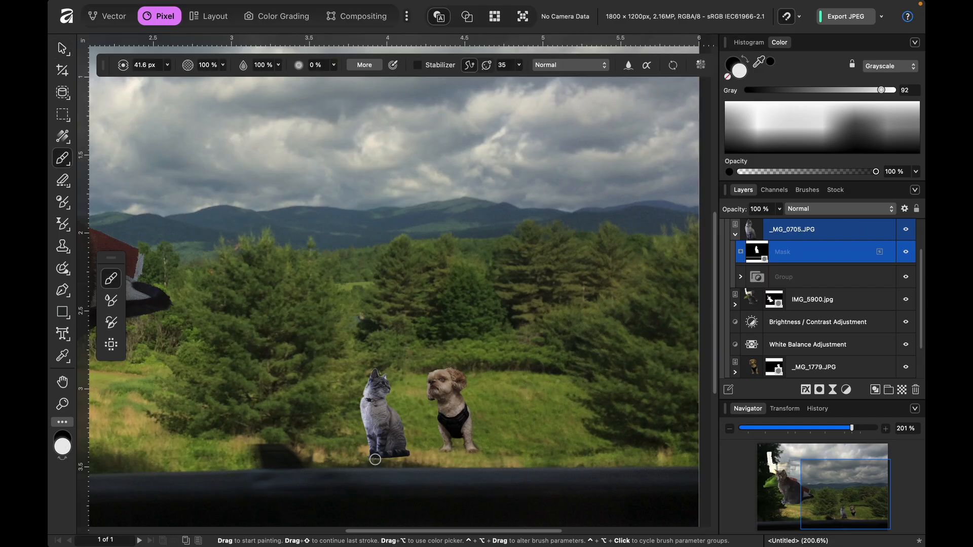
scroll(372, 456, "up", 5)
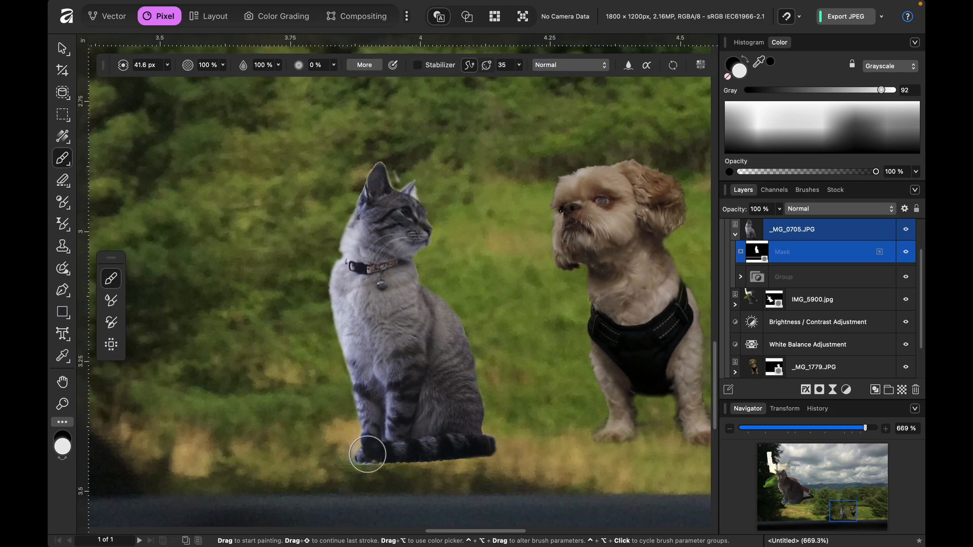
key("x")
mouse_move(366, 467)
left_mouse_down()
mouse_move(358, 480)
mouse_move(359, 466)
left_mouse_up()
key("bracketleft")
key("bracketleft")
key("bracketleft")
key("bracketleft")
key("bracketleft")
key("bracketleft")
key("bracketleft")
key("bracketleft")
key("bracketleft")
key("bracketleft")
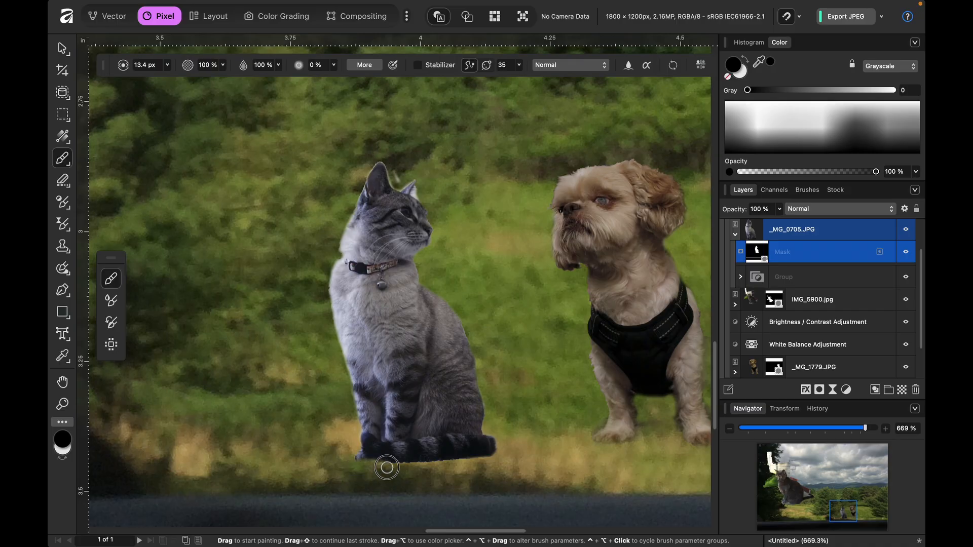
mouse_move(391, 466)
left_mouse_down()
mouse_move(504, 464)
mouse_move(502, 442)
left_mouse_up()
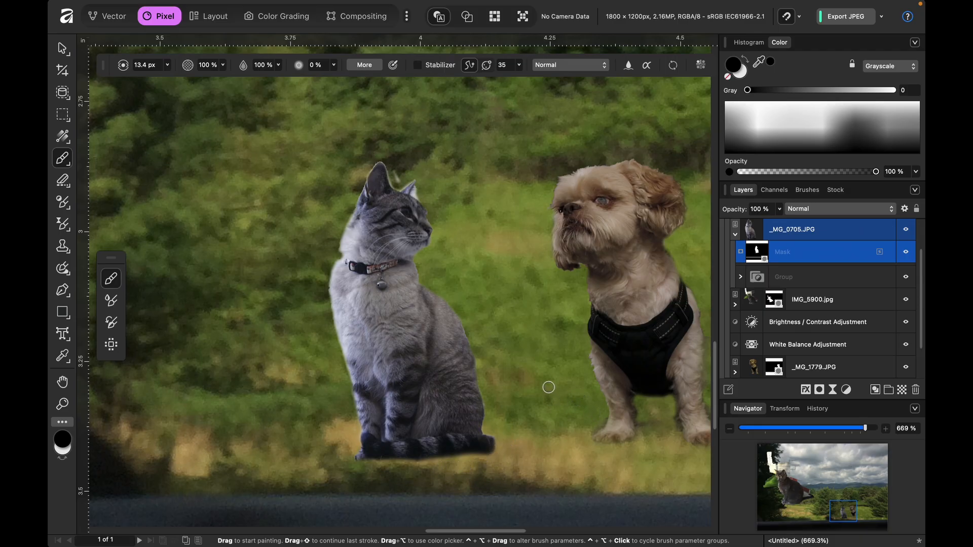
left_click_drag(349, 464, 345, 450)
- Select the mask of the dog's _MG_1779.JPG layer and touch up the edges around its paws
scroll(759, 331, "down", 1)
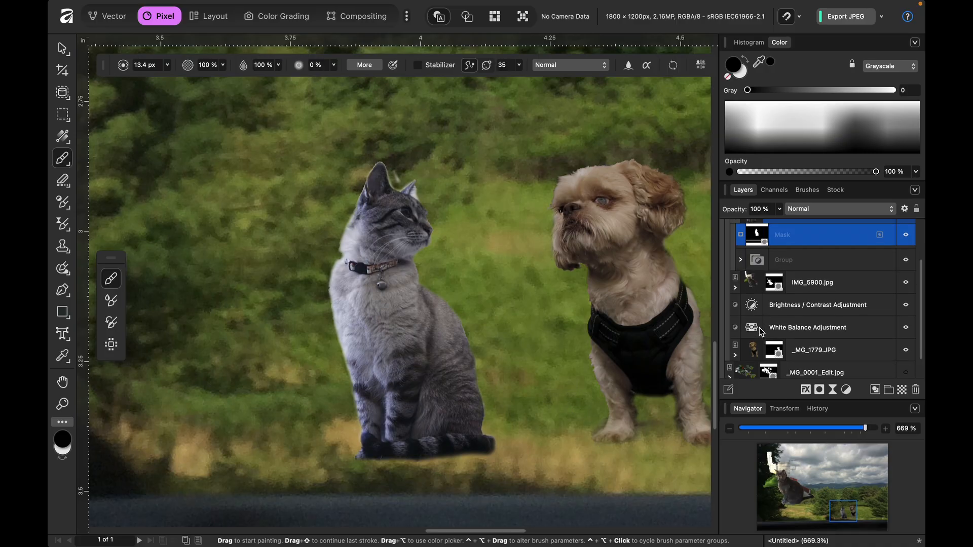
left_click(779, 354)
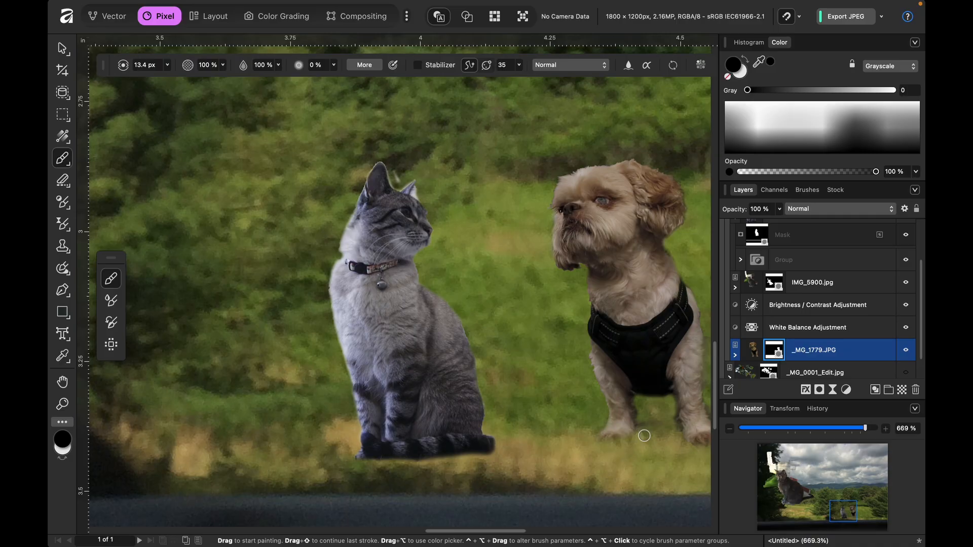
scroll(677, 433, "right", 5)
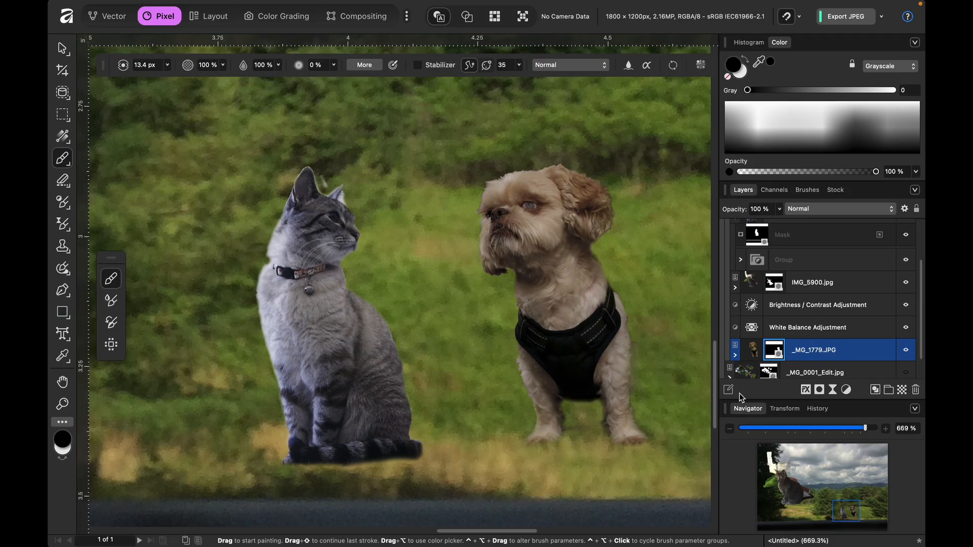
- Paint black on the IMG_5900.jpg mask with a soft brush of about 505 px to hide the house, grass and most of the large dark cat
scroll(755, 264, "up", 2)
left_click(750, 317)
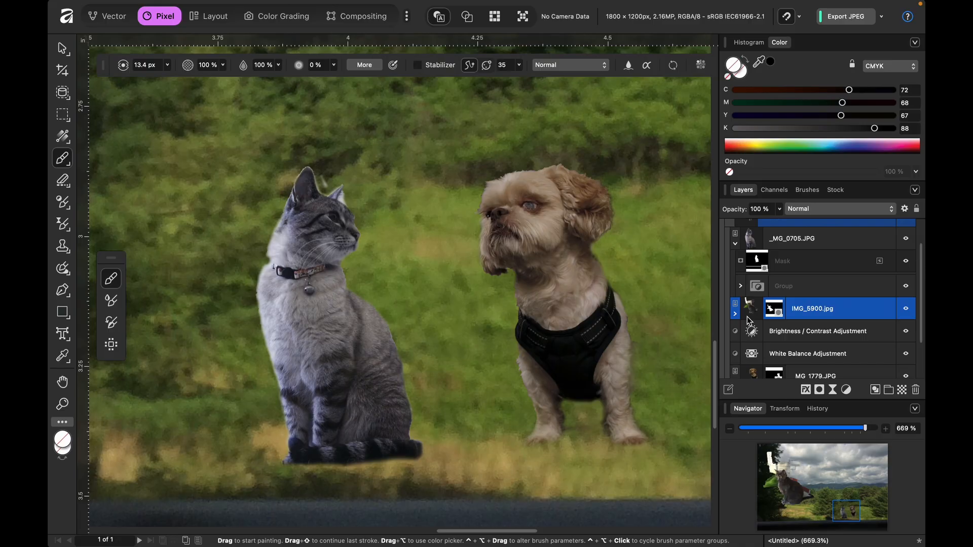
scroll(750, 319, "up", 1)
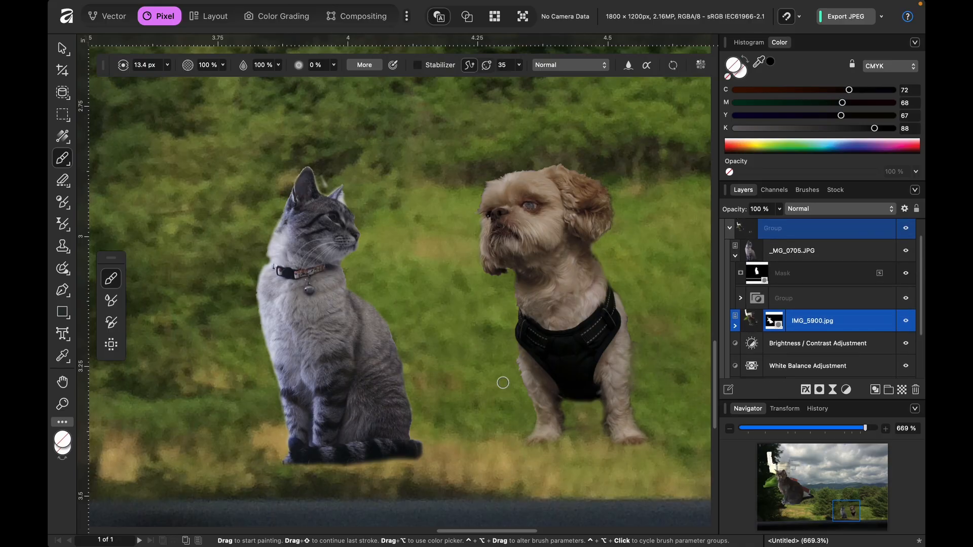
scroll(503, 383, "left", 20)
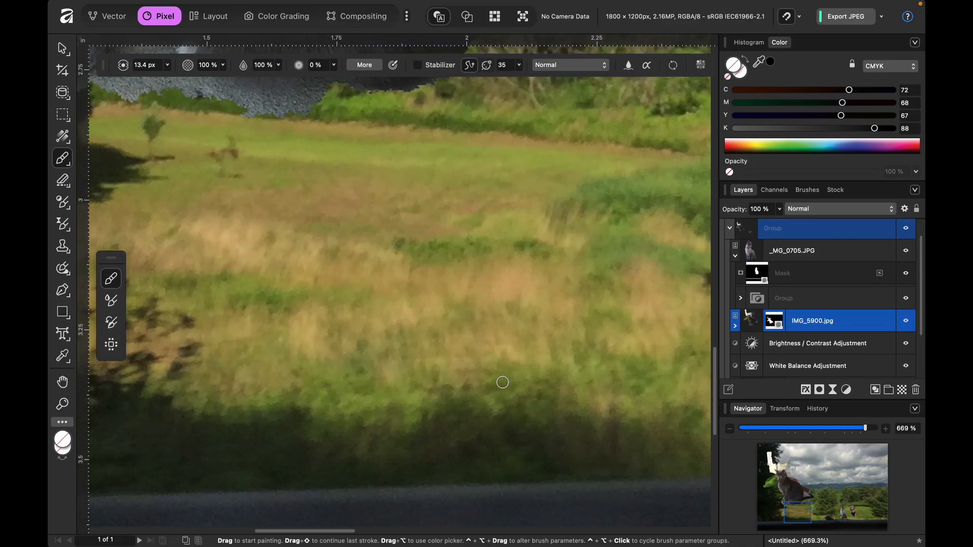
key("super+0")
scroll(503, 382, "left", 10)
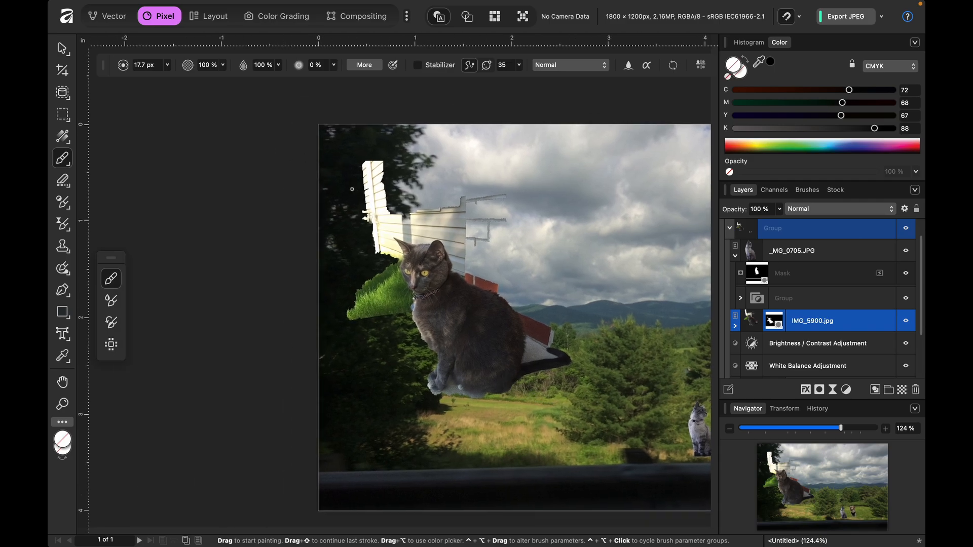
key("bracketright")
key("bracketright")
key("bracketright")
key("bracketright")
key("bracketright")
key("bracketright")
key("bracketright")
key("bracketright")
key("bracketright")
key("bracketright")
key("bracketright")
key("bracketright")
key("bracketright")
key("bracketright")
key("bracketright")
key("bracketright")
key("bracketright")
key("bracketright")
key("bracketright")
left_click(773, 321)
mouse_move(415, 207)
left_mouse_down()
mouse_move(366, 163)
mouse_move(367, 176)
mouse_move(430, 173)
mouse_move(351, 169)
mouse_move(375, 182)
mouse_move(443, 186)
mouse_move(484, 203)
mouse_move(502, 229)
mouse_move(503, 205)
mouse_move(498, 247)
mouse_move(500, 234)
mouse_move(450, 189)
mouse_move(379, 183)
mouse_move(353, 196)
mouse_move(344, 260)
mouse_move(364, 373)
mouse_move(345, 271)
mouse_move(370, 319)
mouse_move(359, 299)
left_mouse_up()
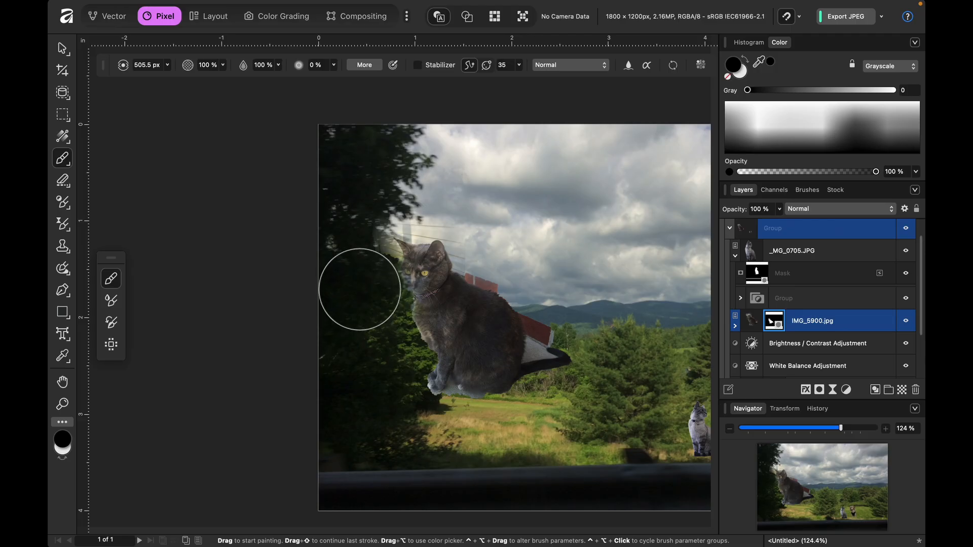
mouse_move(560, 413)
left_mouse_down()
mouse_move(556, 319)
mouse_move(532, 259)
mouse_move(392, 109)
mouse_move(428, 196)
mouse_move(498, 263)
mouse_move(409, 234)
mouse_move(341, 234)
left_mouse_up()
mouse_move(533, 170)
left_mouse_down()
mouse_move(520, 281)
mouse_move(542, 302)
mouse_move(547, 358)
left_mouse_up()
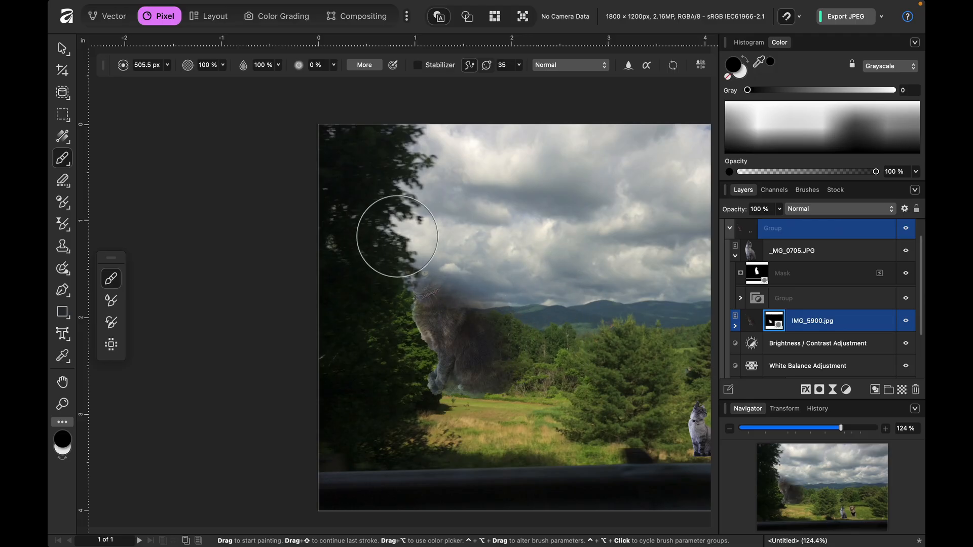
- Paint with the light mask colour and a smaller brush of about 190 px to reveal the dark cat's head and body
scroll(397, 237, "up", 5)
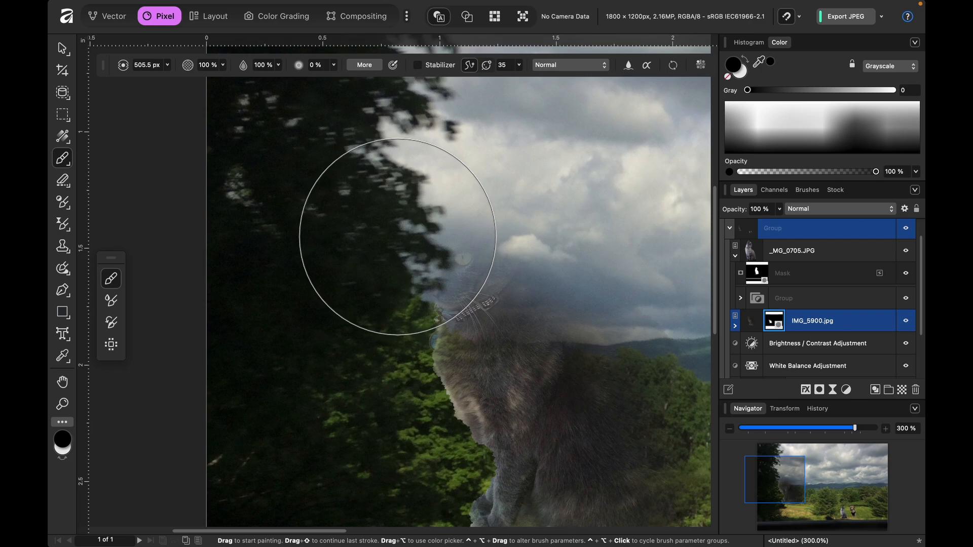
key("x")
mouse_move(397, 237)
left_mouse_down()
mouse_move(419, 254)
mouse_move(463, 252)
left_mouse_up()
key("super+z")
key("bracketleft")
key("bracketleft")
key("bracketleft")
key("bracketleft")
key("bracketleft")
key("bracketleft")
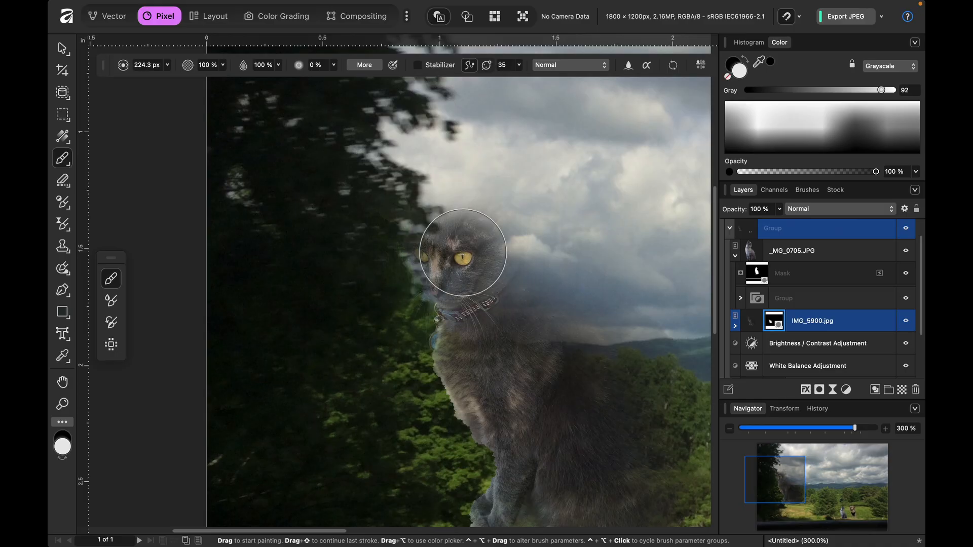
mouse_move(462, 252)
left_mouse_down()
mouse_move(458, 277)
mouse_move(441, 255)
mouse_move(451, 275)
mouse_move(466, 278)
mouse_move(489, 407)
mouse_move(510, 429)
mouse_move(500, 400)
mouse_move(519, 426)
mouse_move(526, 471)
mouse_move(529, 371)
mouse_move(502, 245)
mouse_move(490, 217)
mouse_move(444, 227)
mouse_move(419, 193)
mouse_move(472, 234)
mouse_move(460, 226)
mouse_move(444, 236)
mouse_move(446, 260)
mouse_move(492, 328)
mouse_move(484, 277)
mouse_move(501, 240)
mouse_move(510, 285)
mouse_move(538, 325)
mouse_move(523, 305)
mouse_move(522, 330)
mouse_move(540, 340)
mouse_move(568, 333)
mouse_move(605, 370)
mouse_move(590, 335)
mouse_move(609, 338)
mouse_move(633, 365)
mouse_move(657, 415)
mouse_move(667, 488)
left_mouse_up()
- Reveal the dark cat's front paws and lower body on the IMG_5900.jpg mask with the same light brush
scroll(634, 428, "down", 2)
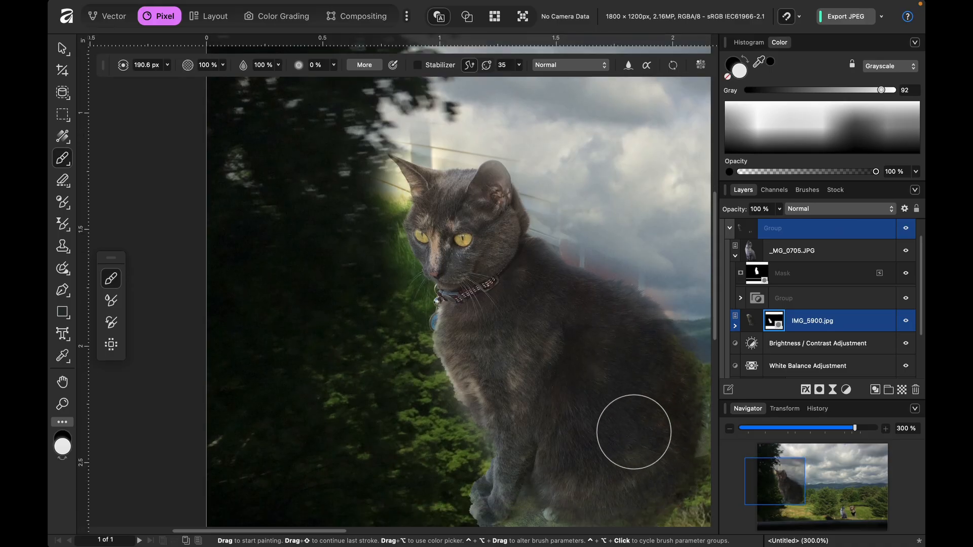
key("space")
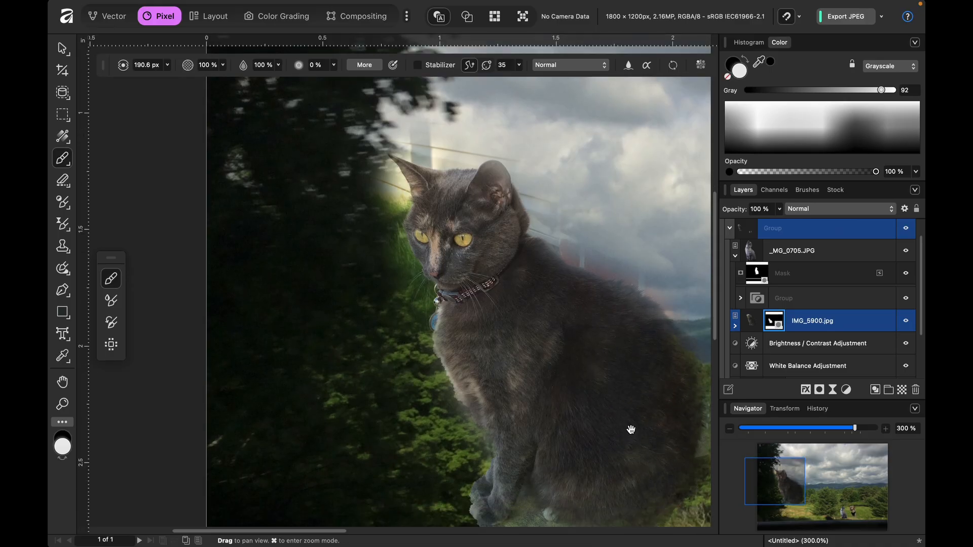
left_click_drag(611, 412, 444, 455)
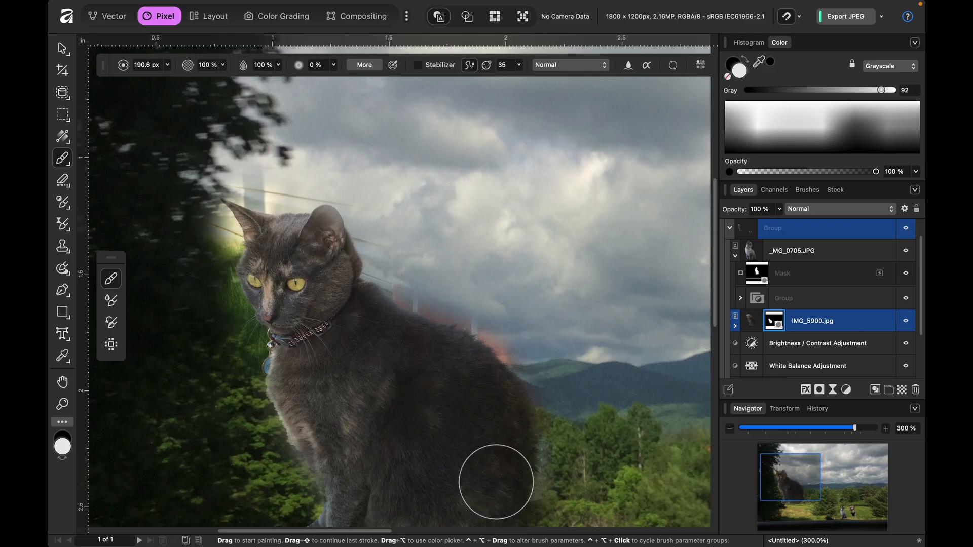
scroll(491, 464, "down", 2)
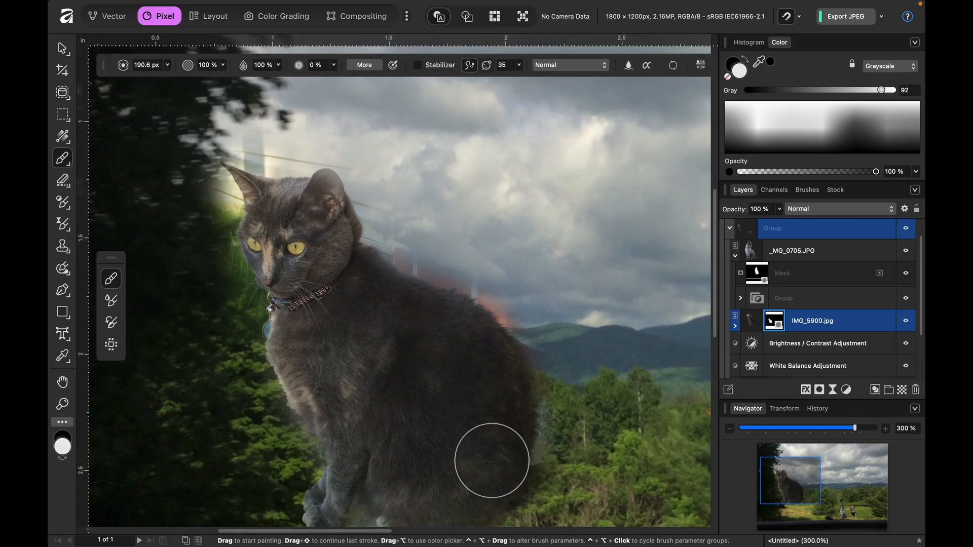
scroll(492, 464, "down", 1)
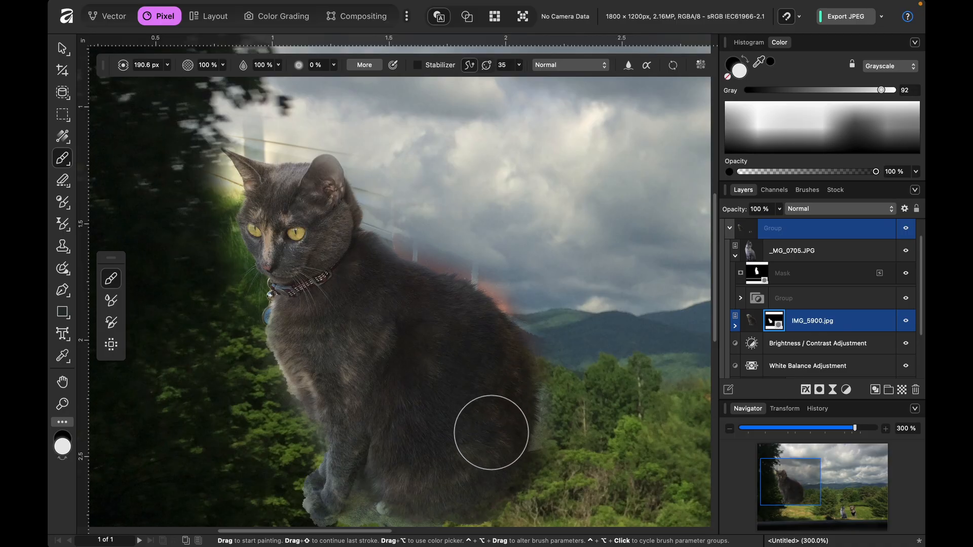
scroll(487, 456, "down", 1)
scroll(487, 455, "down", 1)
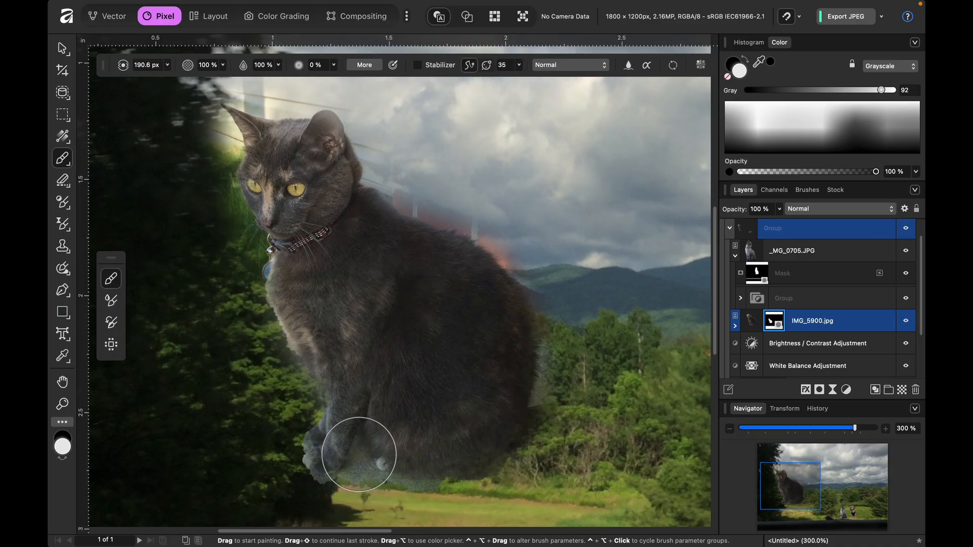
mouse_move(340, 449)
left_mouse_down()
mouse_move(406, 437)
mouse_move(440, 452)
mouse_move(500, 454)
mouse_move(564, 418)
mouse_move(460, 428)
mouse_move(490, 434)
mouse_move(572, 488)
mouse_move(551, 486)
mouse_move(586, 471)
mouse_move(552, 472)
mouse_move(564, 472)
mouse_move(528, 505)
mouse_move(642, 470)
left_mouse_up()
- Undo the oversized stroke beside the tail and reveal the dark cat's tail with a brush of about 52 px
key("x")
key("x")
left_click_drag(549, 454, 546, 446)
key("super+z")
key("bracketleft")
key("bracketleft")
key("bracketleft")
key("bracketleft")
key("bracketleft")
key("bracketleft")
key("bracketleft")
key("bracketleft")
key("bracketleft")
key("bracketleft")
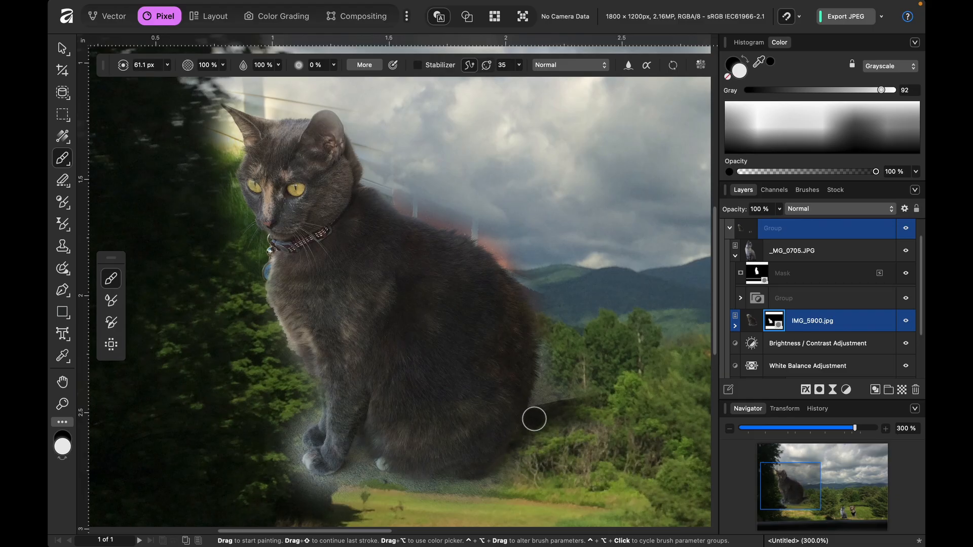
mouse_move(534, 419)
left_mouse_down()
mouse_move(663, 394)
mouse_move(628, 403)
mouse_move(637, 389)
mouse_move(575, 376)
mouse_move(639, 387)
left_mouse_up()
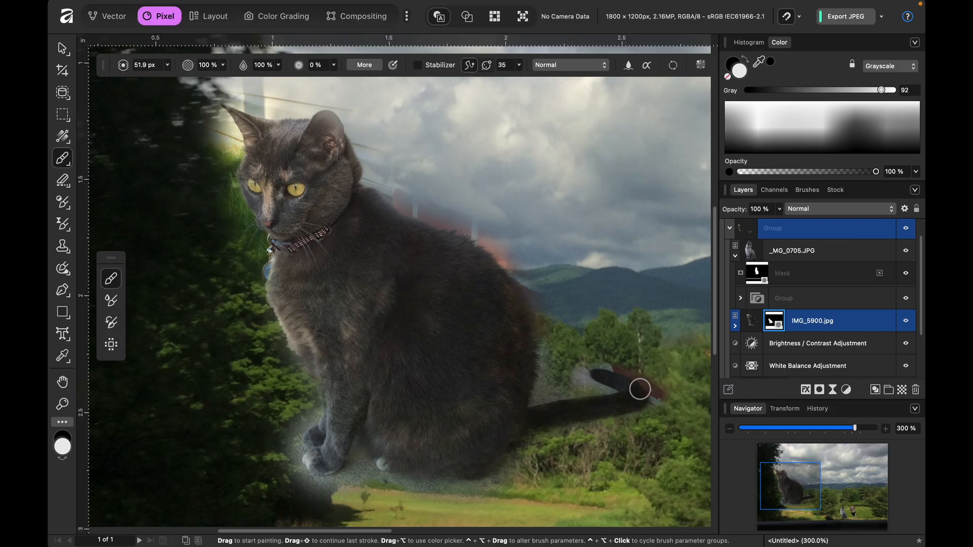
- Paint black on the IMG_5900.jpg mask with a brush of about 52 px to hide the reddish leftover background above the dark cat's tail
key("x")
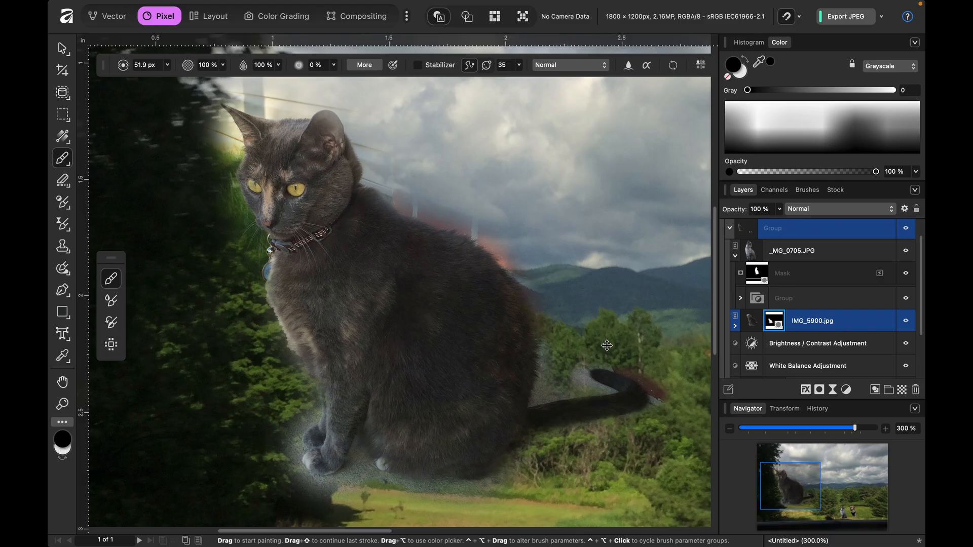
scroll(606, 345, "up", 5)
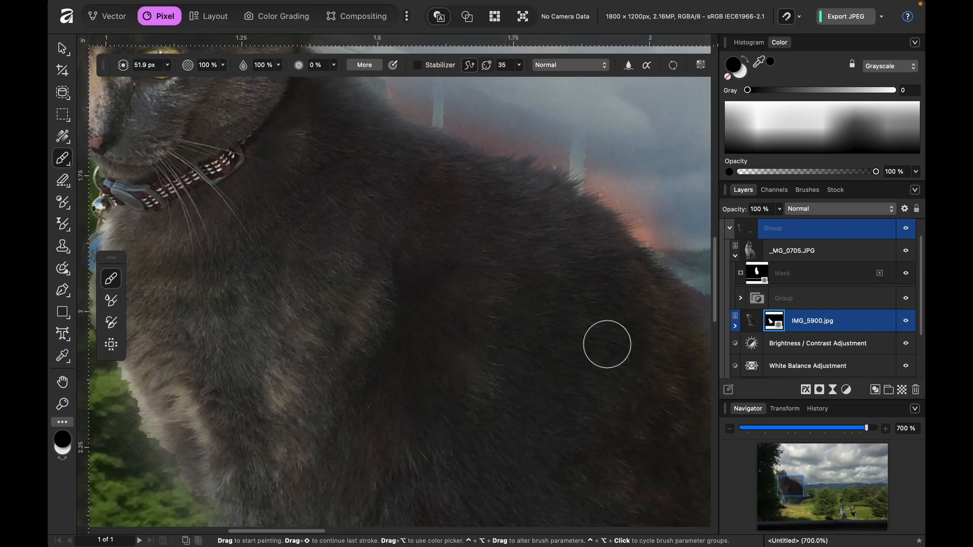
scroll(607, 345, "right", 10)
scroll(607, 345, "down", 3)
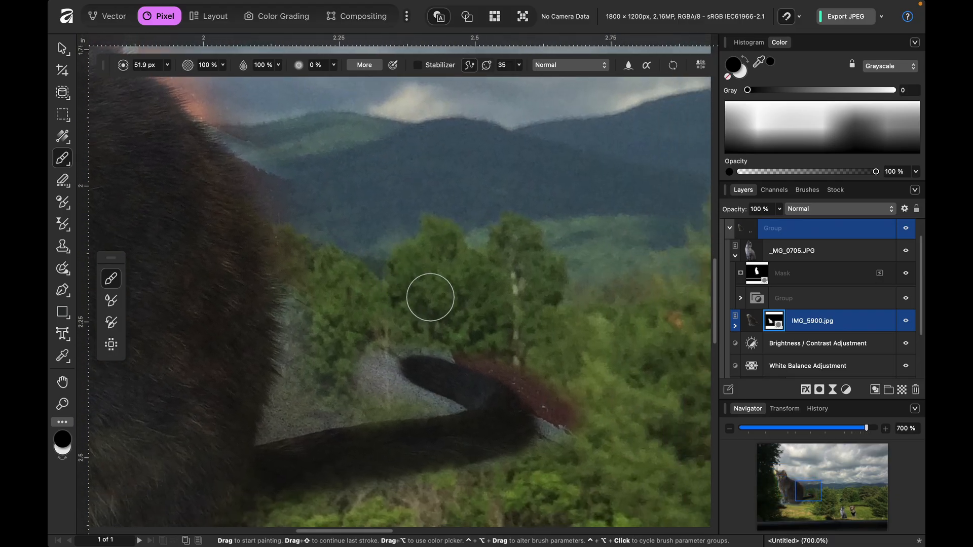
mouse_move(441, 332)
left_mouse_down()
mouse_move(550, 367)
mouse_move(578, 385)
left_mouse_up()
- Restore the curled end of the dark cat's tail with the light mask colour and a brush of about 27 px
key("x")
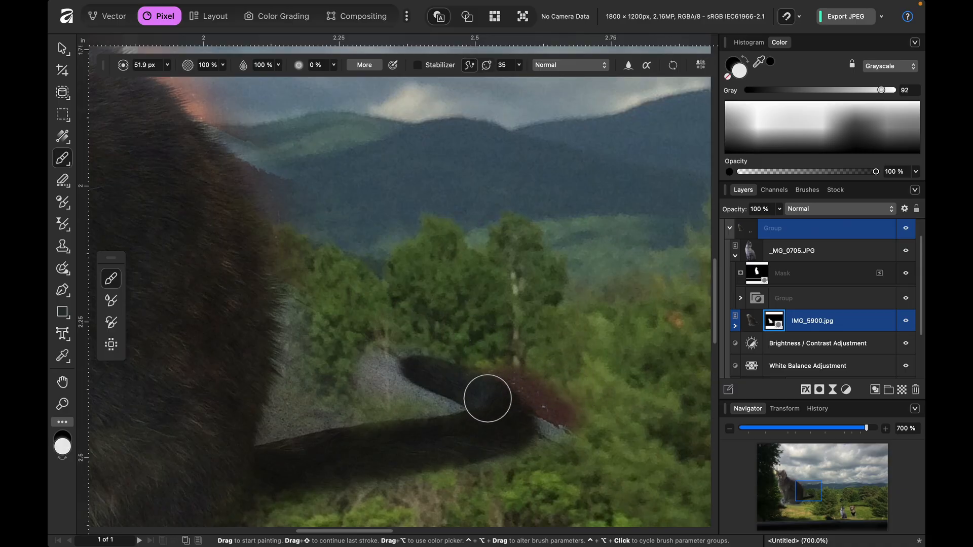
key("bracketleft")
key("bracketleft")
key("bracketleft")
key("bracketleft")
key("bracketleft")
key("bracketleft")
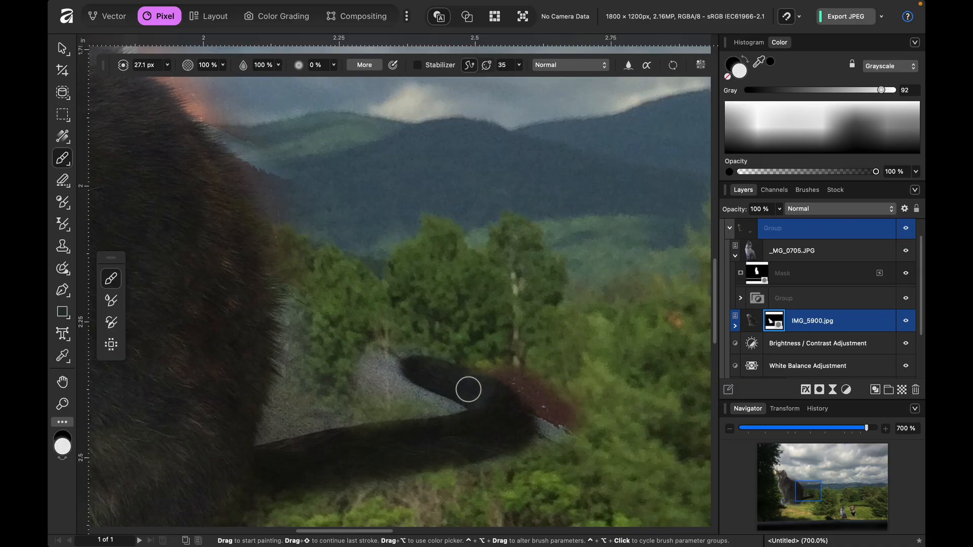
mouse_move(448, 369)
left_mouse_down()
mouse_move(489, 385)
mouse_move(514, 417)
left_mouse_up()
- Paint black with small brushes of about 17 px and 5 px to clean the outer and inner edges of the dark cat's tail
key("x")
mouse_move(485, 364)
left_mouse_down()
mouse_move(531, 387)
mouse_move(499, 372)
mouse_move(560, 446)
mouse_move(531, 372)
mouse_move(598, 432)
mouse_move(525, 373)
left_mouse_up()
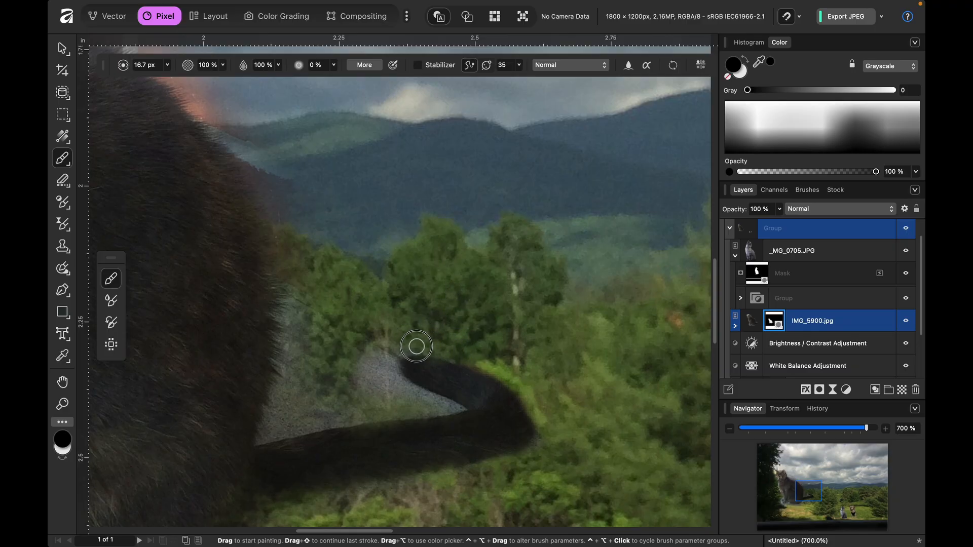
mouse_move(398, 349)
left_mouse_down()
mouse_move(386, 369)
mouse_move(401, 391)
mouse_move(402, 382)
mouse_move(454, 409)
left_mouse_up()
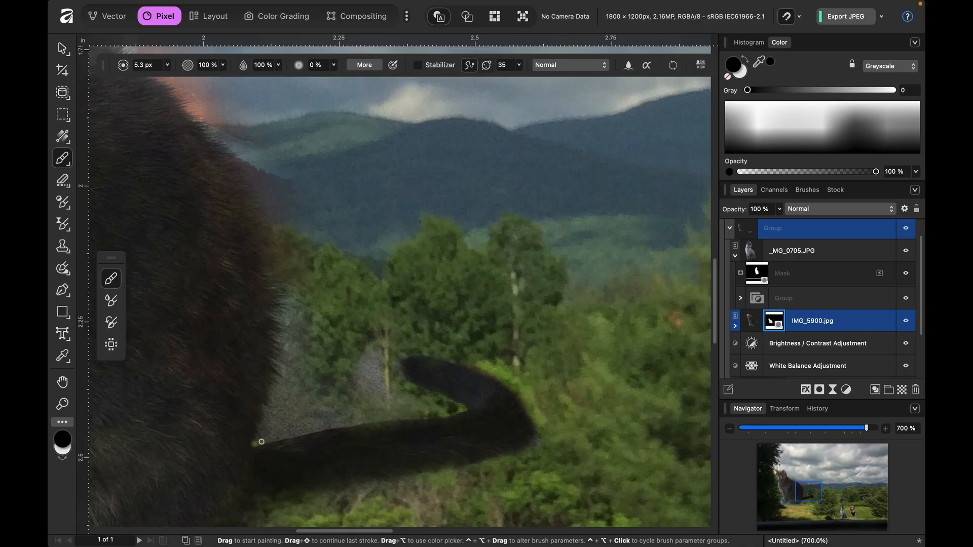
left_click(300, 433, "shift")
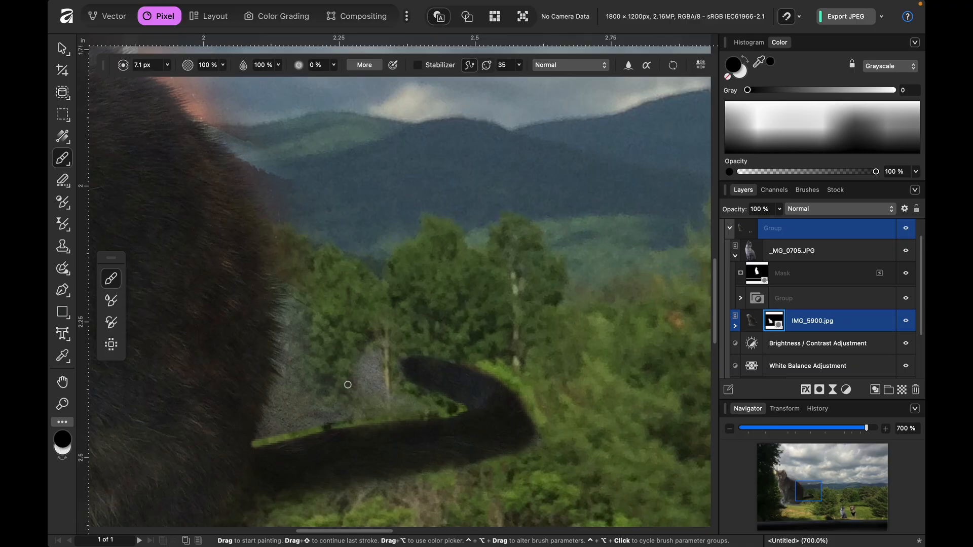
- Hide the grey ground between the dark cat's back and tail with black, using brush sizes up to 30 px
key("bracketright")
key("bracketright")
key("bracketright")
key("bracketright")
key("bracketright")
key("bracketright")
key("bracketright")
key("bracketright")
key("bracketleft")
key("bracketleft")
key("bracketleft")
mouse_move(360, 338)
left_mouse_down()
mouse_move(361, 385)
mouse_move(362, 351)
mouse_move(391, 402)
left_mouse_up()
key("bracketleft")
key("bracketleft")
mouse_move(412, 404)
left_mouse_down()
mouse_move(353, 405)
mouse_move(270, 432)
left_mouse_up()
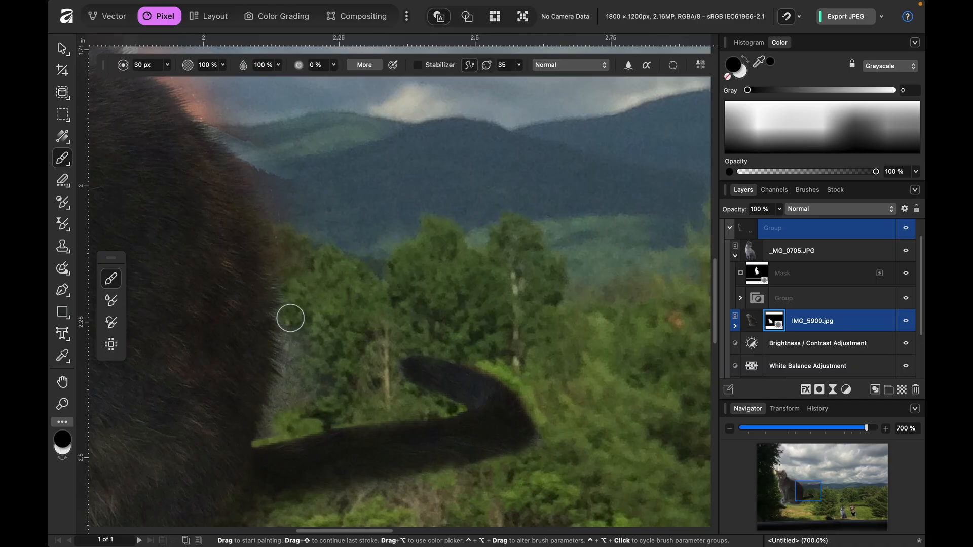
mouse_move(296, 322)
left_mouse_down()
mouse_move(297, 350)
mouse_move(291, 359)
mouse_move(305, 366)
mouse_move(283, 369)
mouse_move(316, 391)
mouse_move(258, 409)
mouse_move(288, 427)
left_mouse_up()
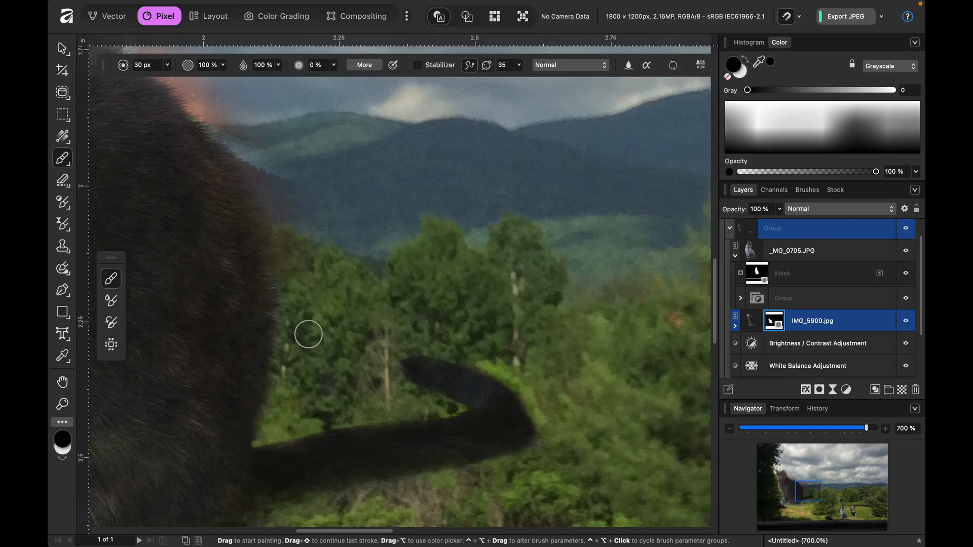
- Hide the leftover ground beneath the dark cat's tail and hindquarters with the 30 px black brush
scroll(303, 365, "down", 5)
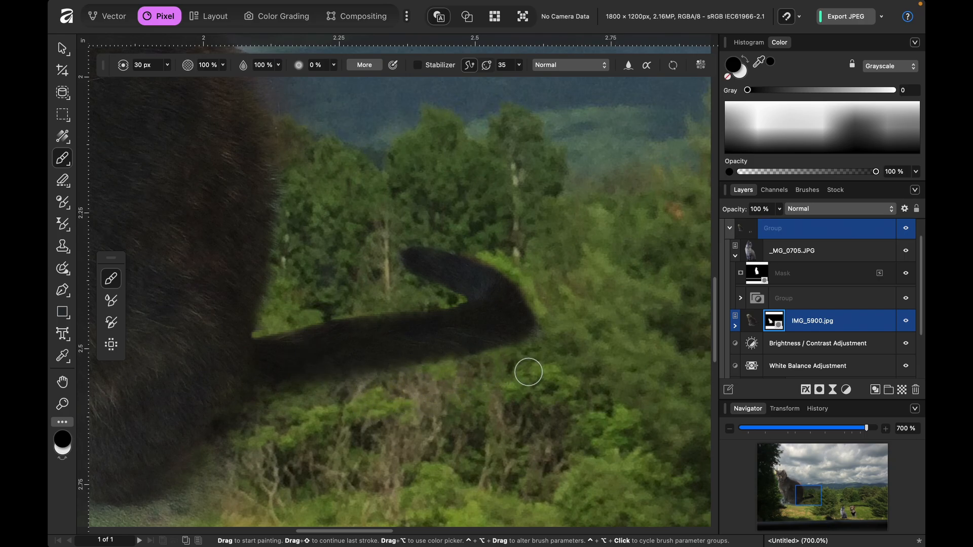
scroll(528, 373, "down", 6)
scroll(507, 374, "left", 15)
mouse_move(248, 308)
left_mouse_down()
mouse_move(290, 296)
mouse_move(368, 308)
mouse_move(547, 300)
left_mouse_up()
mouse_move(600, 268)
left_mouse_down()
mouse_move(545, 306)
mouse_move(617, 302)
mouse_move(565, 328)
mouse_move(493, 342)
mouse_move(379, 337)
mouse_move(457, 336)
mouse_move(338, 317)
left_mouse_up()
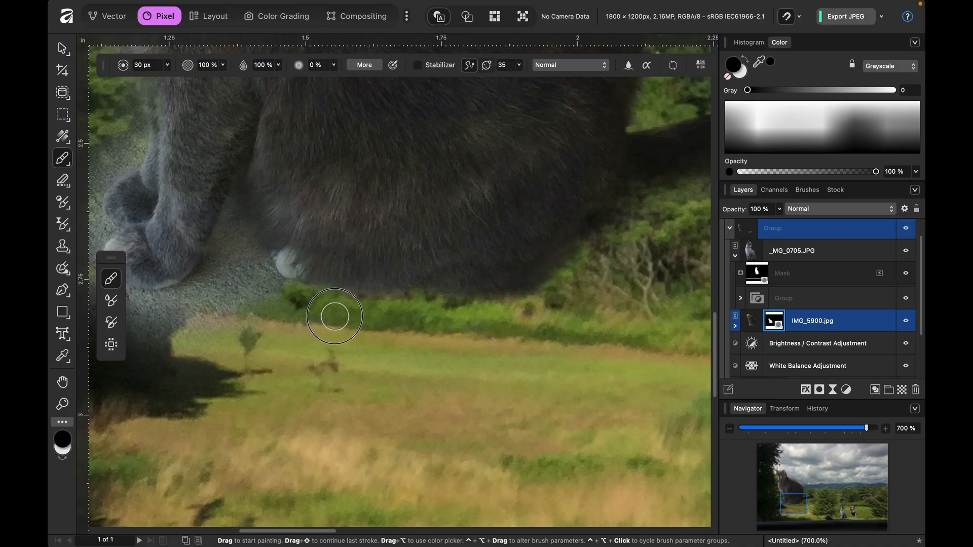
- Hide the grey ground between the dark cat's front legs and hind paw with the 30 px black brush
scroll(378, 313, "left", 10)
scroll(378, 313, "up", 3)
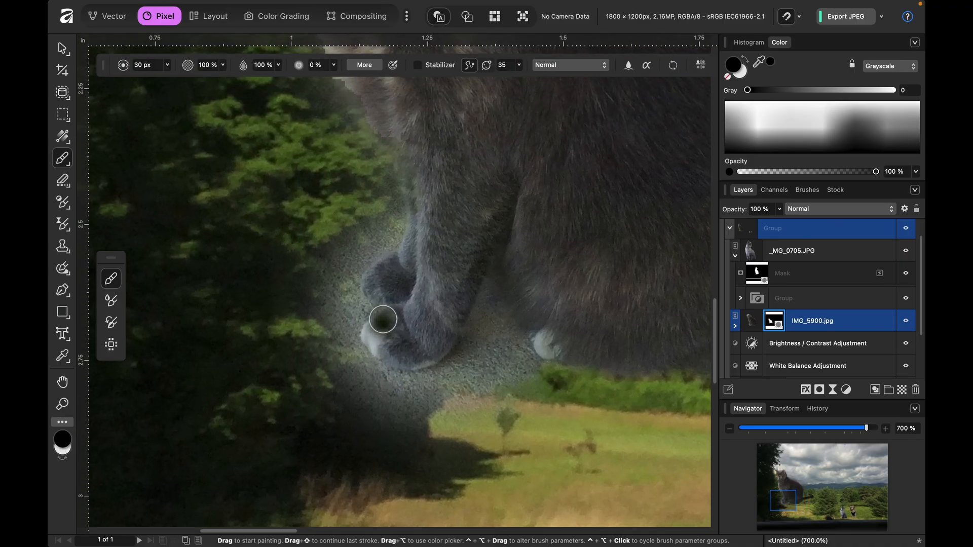
scroll(385, 312, "up", 4)
scroll(386, 311, "left", 2)
mouse_move(549, 463)
left_mouse_down()
mouse_move(603, 487)
mouse_move(575, 472)
mouse_move(574, 448)
mouse_move(563, 459)
mouse_move(541, 403)
mouse_move(526, 470)
mouse_move(489, 513)
left_mouse_up()
mouse_move(519, 474)
left_mouse_down()
mouse_move(491, 500)
mouse_move(446, 509)
left_mouse_up()
scroll(617, 470, "down", 5)
scroll(617, 469, "right", 2)
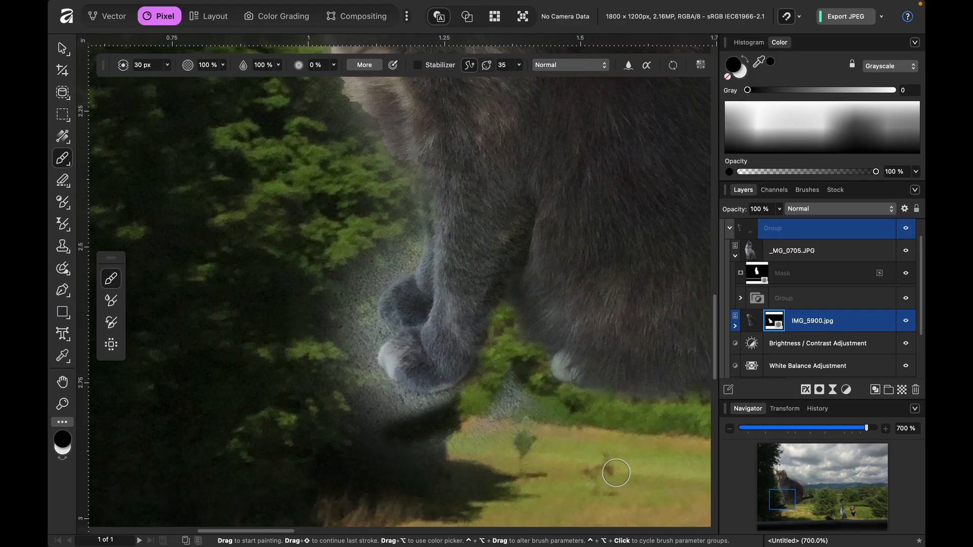
scroll(603, 466, "down", 2)
mouse_move(515, 378)
left_mouse_down()
mouse_move(512, 406)
mouse_move(502, 402)
mouse_move(510, 392)
mouse_move(478, 384)
left_mouse_up()
mouse_move(456, 450)
left_mouse_down()
mouse_move(410, 457)
mouse_move(471, 443)
left_mouse_up()
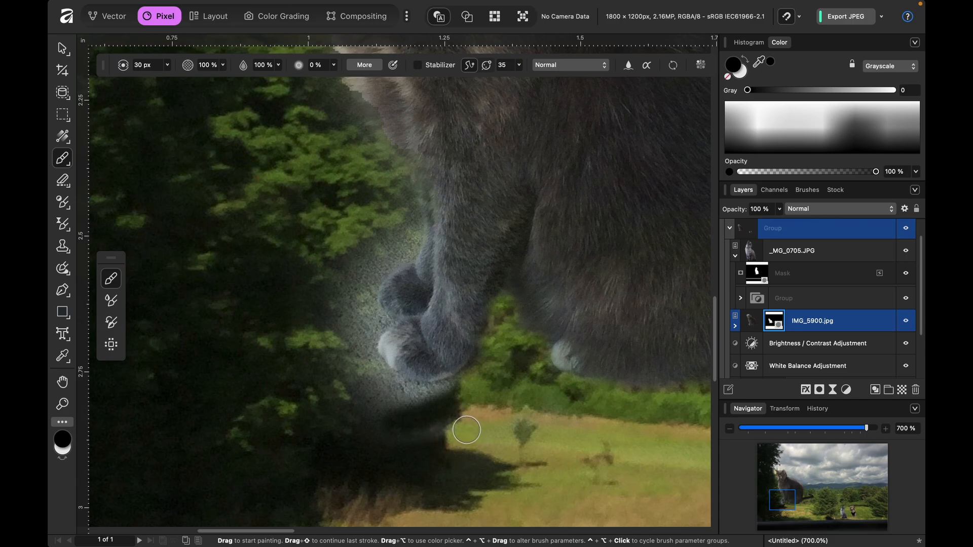
- Mask out the grey ground directly beneath the dark cat's front paws with the 30 px black brush
scroll(456, 431, "down", 5)
scroll(456, 431, "right", 6)
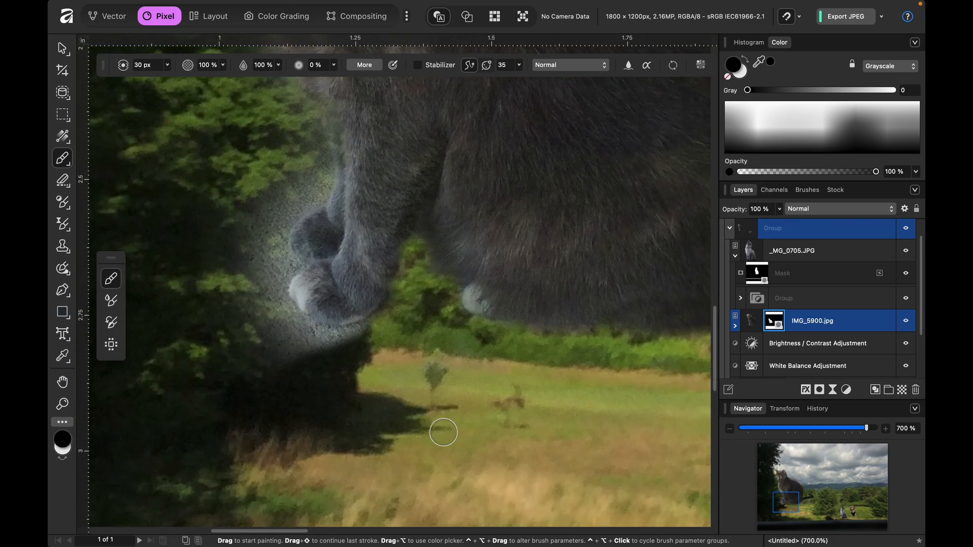
scroll(446, 432, "up", 6)
scroll(446, 432, "left", 6)
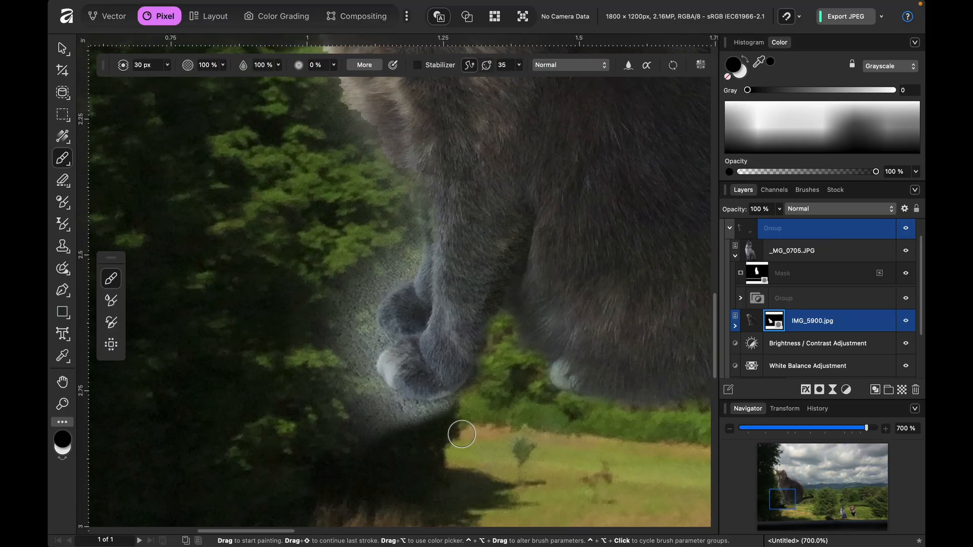
mouse_move(357, 456)
left_mouse_down()
mouse_move(446, 412)
mouse_move(370, 418)
mouse_move(385, 419)
mouse_move(354, 408)
left_mouse_up()
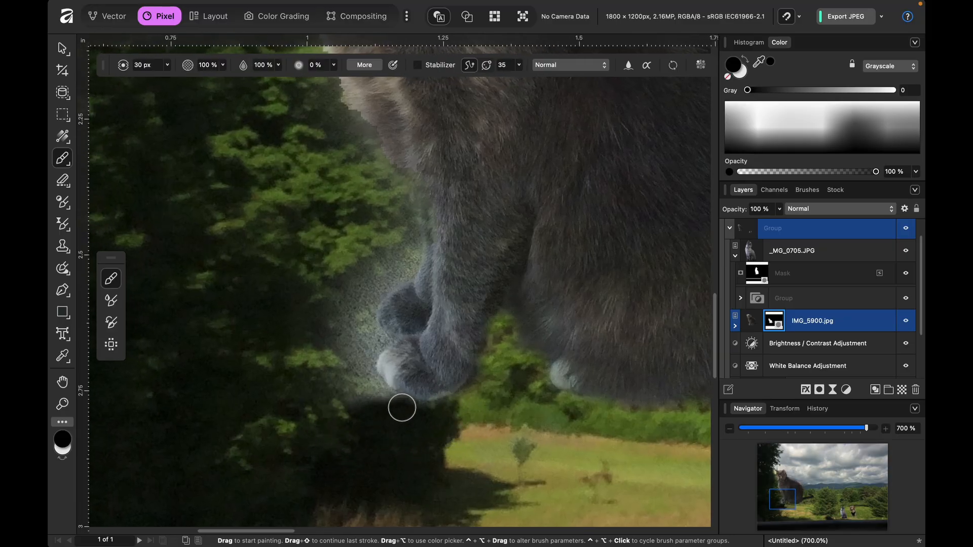
mouse_move(447, 409)
left_mouse_down()
mouse_move(413, 412)
mouse_move(352, 380)
left_mouse_up()
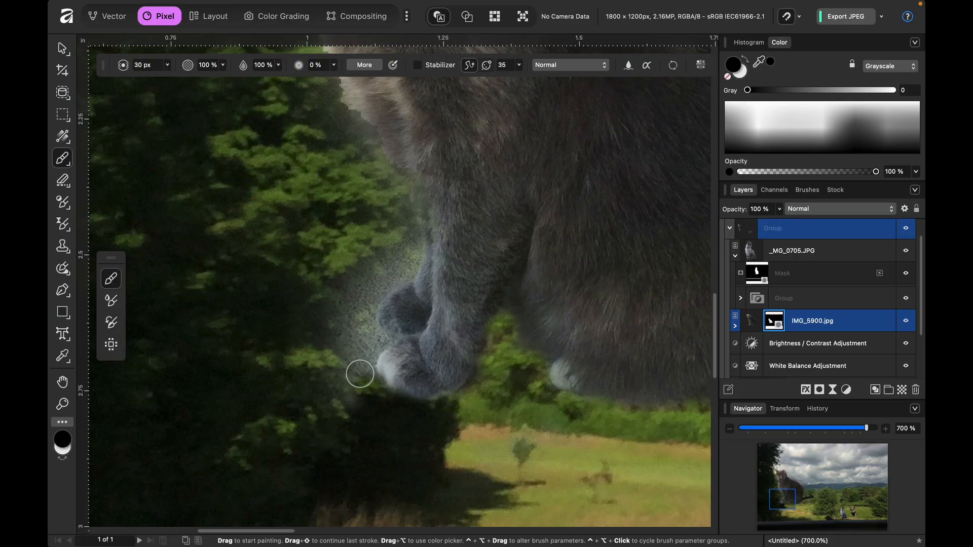
- Hide the pale halo beside the dark cat's front paws, foreleg and chest with the 30 px black brush
mouse_move(405, 232)
left_mouse_down()
mouse_move(404, 263)
mouse_move(363, 293)
mouse_move(363, 381)
mouse_move(376, 337)
mouse_move(360, 369)
mouse_move(372, 406)
mouse_move(357, 278)
left_mouse_up()
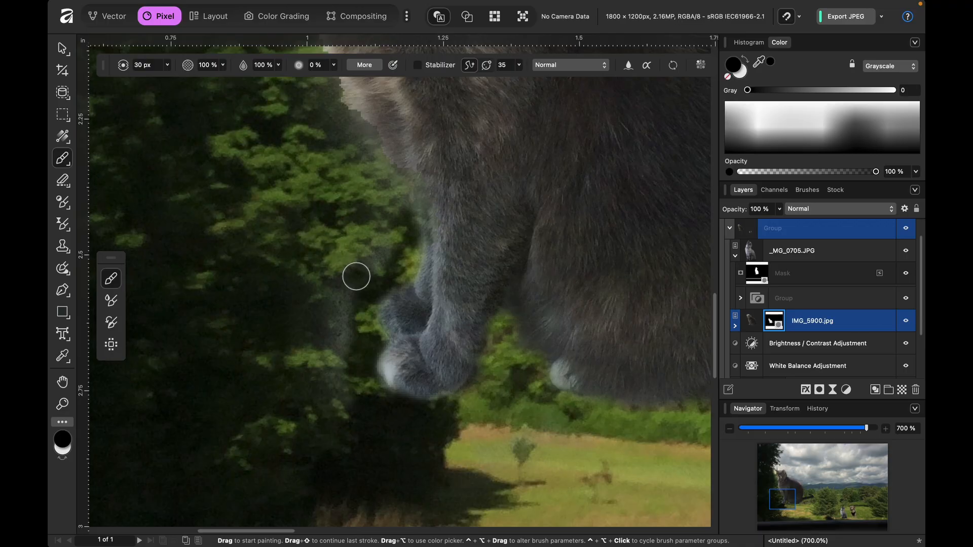
mouse_move(366, 177)
left_mouse_down()
mouse_move(385, 220)
mouse_move(364, 285)
left_mouse_up()
left_click_drag(374, 262, 334, 393)
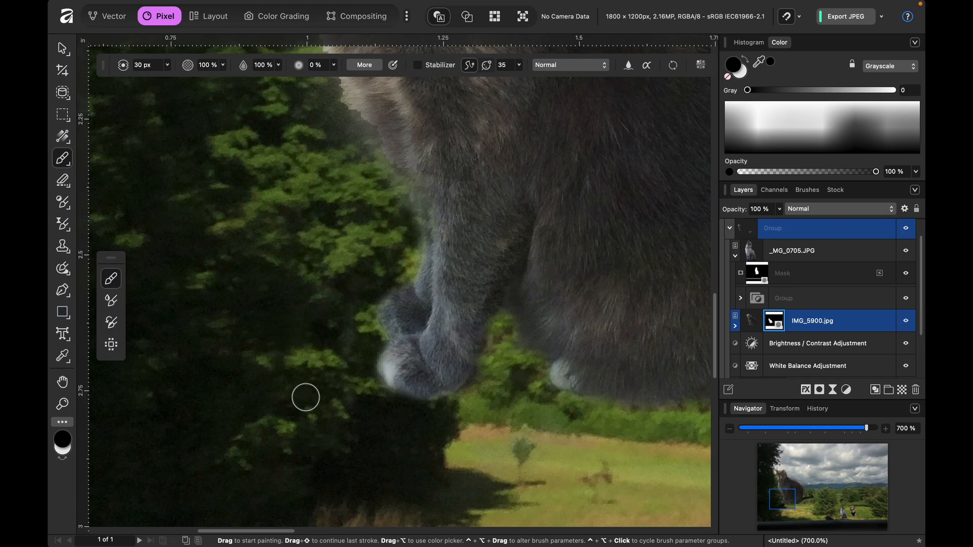
scroll(316, 391, "up", 5)
scroll(316, 392, "left", 3)
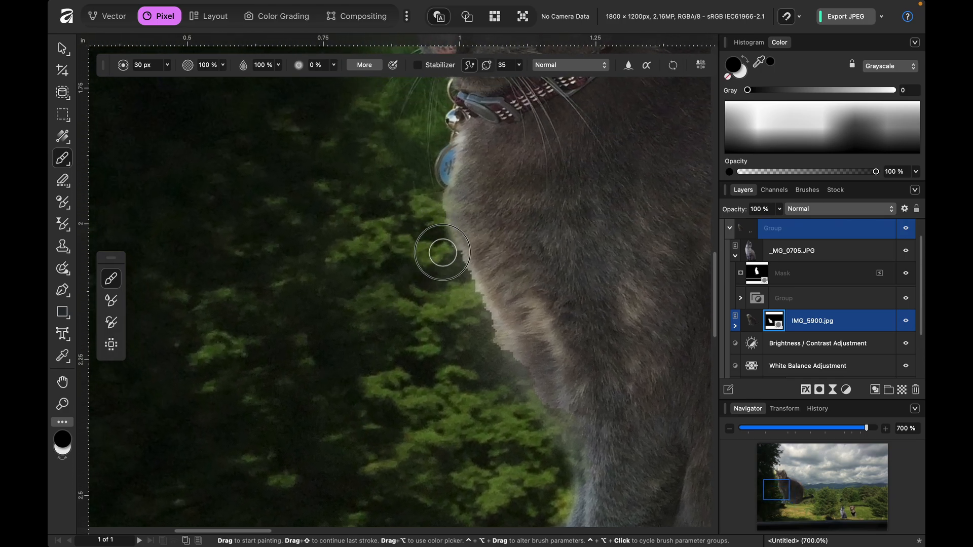
mouse_move(458, 283)
left_mouse_down()
mouse_move(449, 269)
mouse_move(504, 348)
mouse_move(511, 423)
left_mouse_up()
- Paint black beside the dark cat's face and collar to hide the leftover grass against the dark tree
scroll(510, 297, "up", 15)
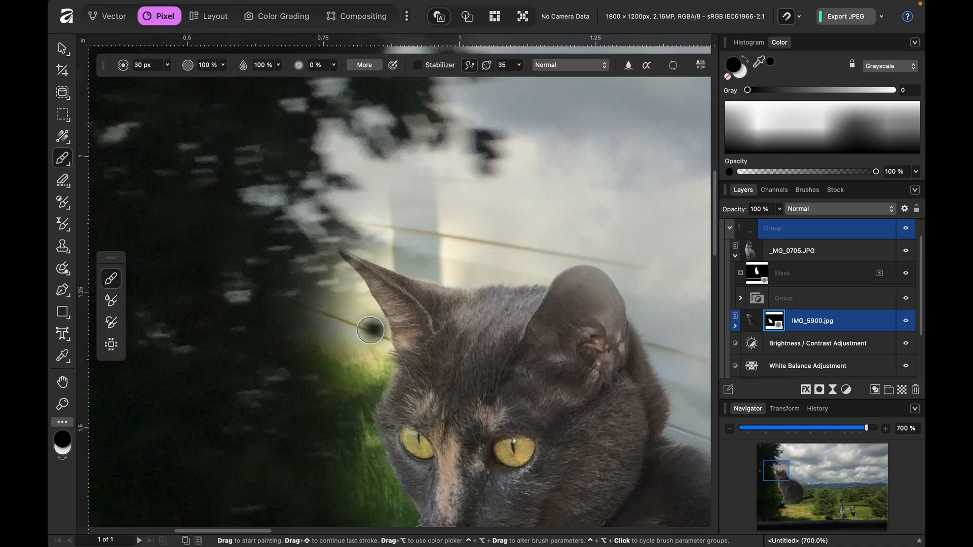
mouse_move(332, 268)
left_mouse_down()
mouse_move(382, 342)
mouse_move(381, 377)
mouse_move(357, 401)
mouse_move(347, 384)
mouse_move(369, 361)
mouse_move(338, 368)
mouse_move(363, 375)
mouse_move(292, 388)
mouse_move(316, 391)
mouse_move(303, 419)
mouse_move(327, 470)
left_mouse_up()
scroll(327, 470, "down", 5)
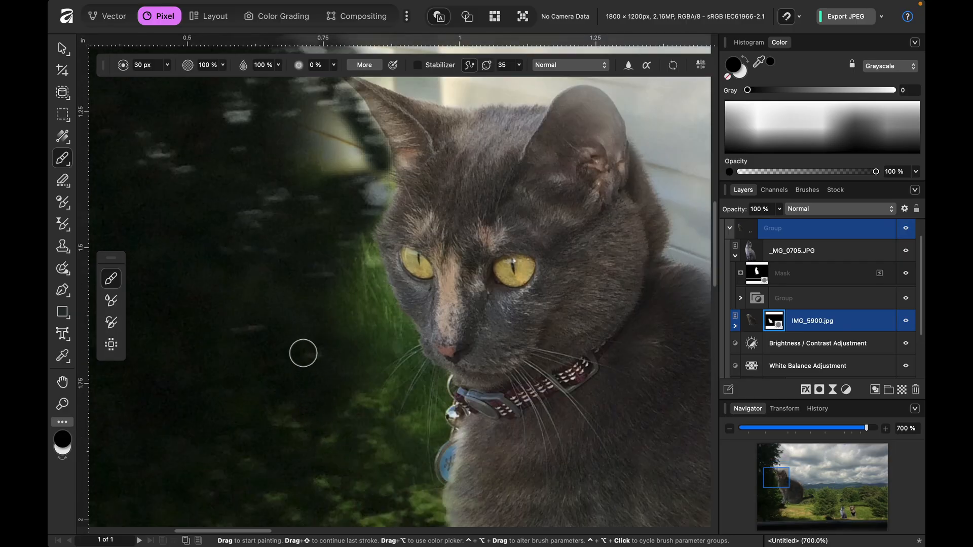
mouse_move(360, 249)
left_mouse_down()
mouse_move(436, 406)
mouse_move(398, 373)
mouse_move(402, 338)
mouse_move(356, 390)
mouse_move(356, 413)
mouse_move(398, 396)
mouse_move(410, 367)
mouse_move(377, 422)
mouse_move(416, 385)
mouse_move(396, 446)
mouse_move(436, 380)
mouse_move(427, 441)
mouse_move(387, 448)
left_mouse_up()
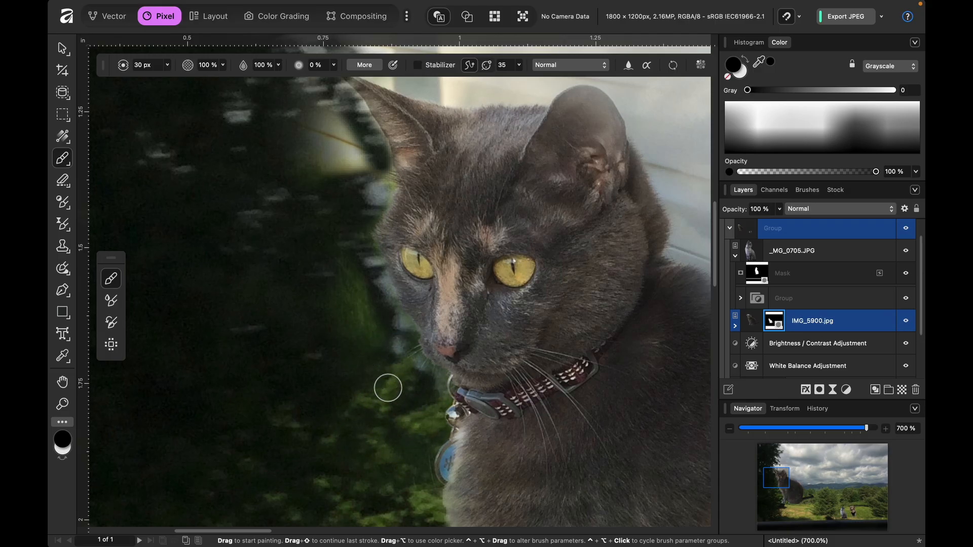
- Hide the leftover house siding around the dark cat's pointed ear and above its head with the 30 px black brush
scroll(335, 254, "up", 5)
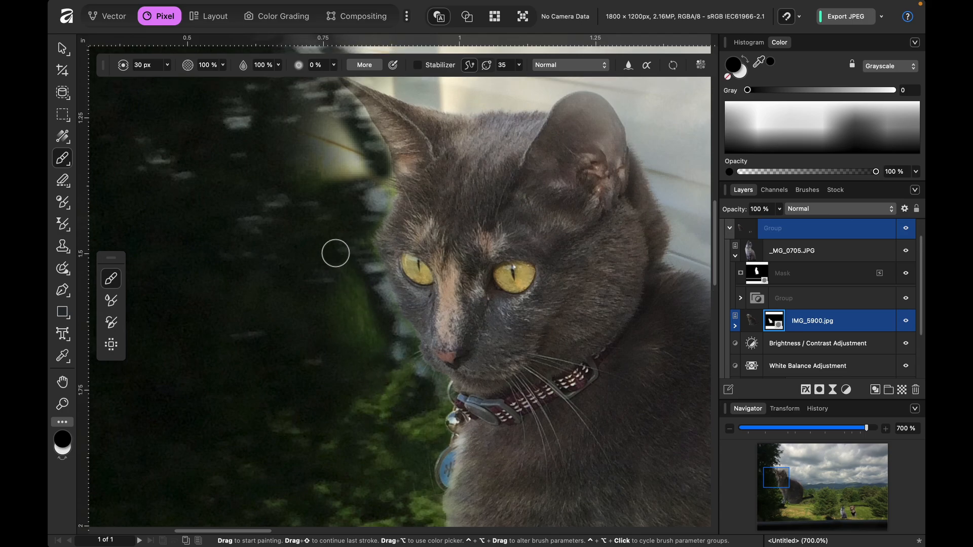
mouse_move(340, 250)
left_mouse_down()
mouse_move(370, 307)
mouse_move(363, 267)
mouse_move(374, 317)
mouse_move(332, 324)
mouse_move(340, 290)
mouse_move(369, 278)
mouse_move(365, 250)
mouse_move(269, 211)
mouse_move(317, 235)
mouse_move(278, 263)
mouse_move(359, 286)
mouse_move(294, 233)
mouse_move(358, 173)
mouse_move(450, 218)
mouse_move(535, 214)
mouse_move(571, 193)
left_mouse_up()
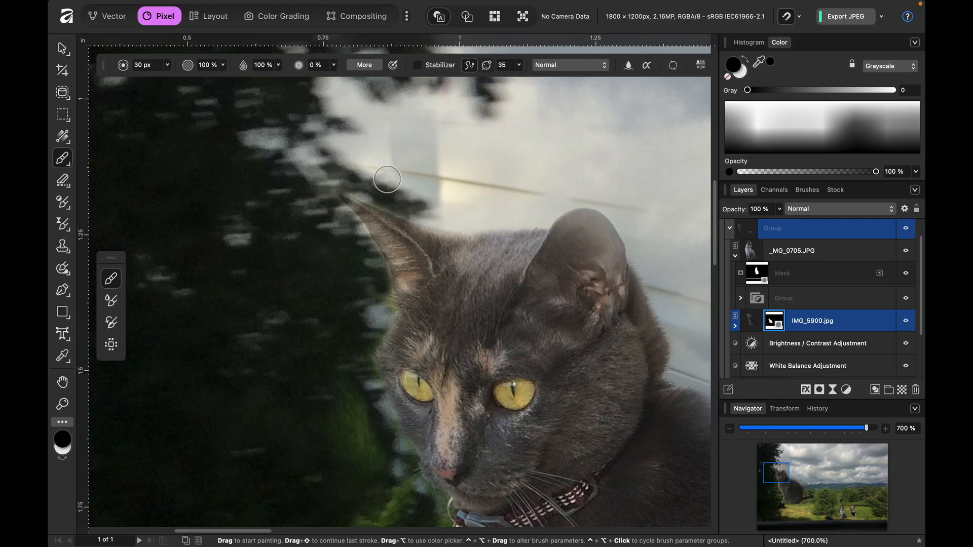
left_click_drag(343, 151, 552, 184)
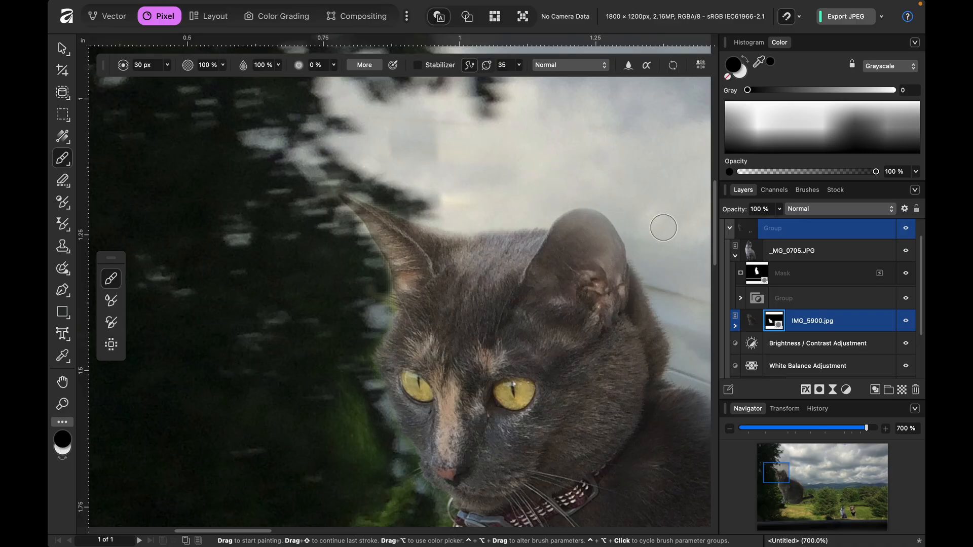
- Restore the dark cat's faded ears on the mask with the light colour, starting with the 30 px brush and reducing its size
key("x")
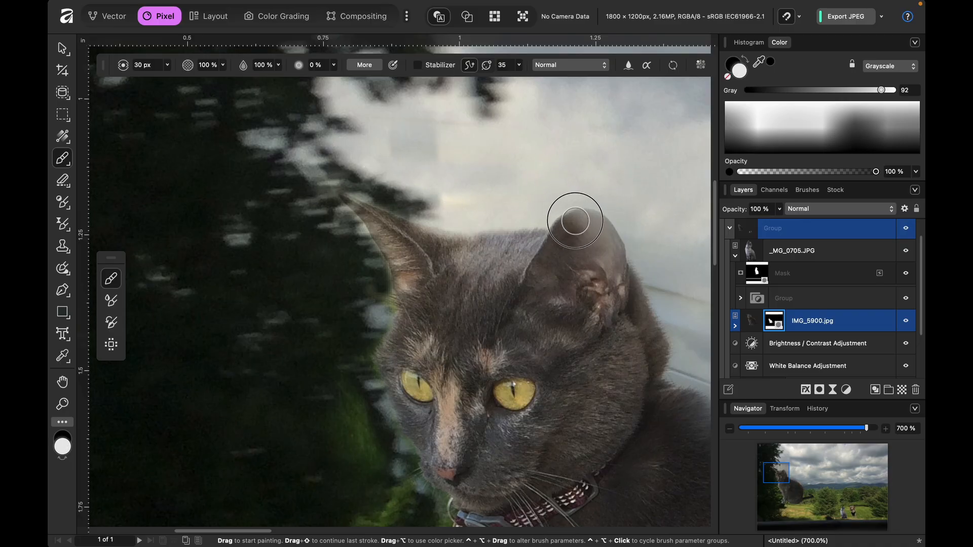
mouse_move(598, 222)
left_mouse_down()
mouse_move(609, 242)
mouse_move(607, 284)
mouse_move(603, 274)
left_mouse_up()
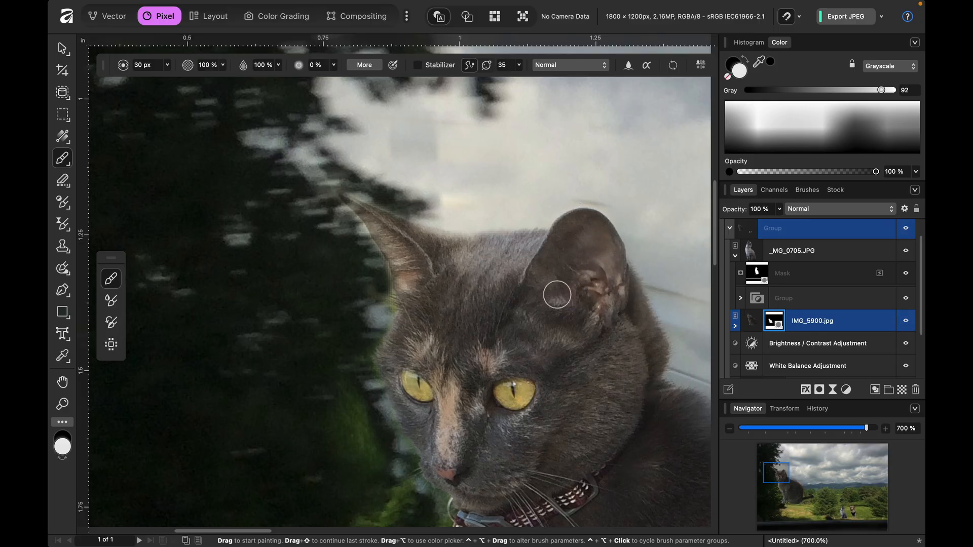
key("bracketleft")
key("bracketleft")
key("bracketleft")
key("bracketleft")
key("bracketleft")
key("bracketleft")
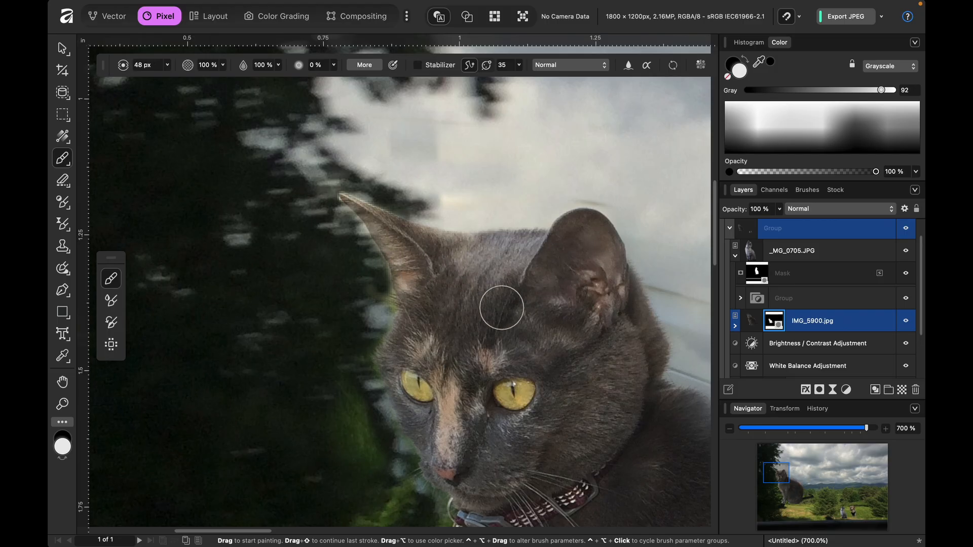
- Paint black with a brush of about 47 px to hide the leftover siding and reddish fringe along the dark cat's neck and back
key("x")
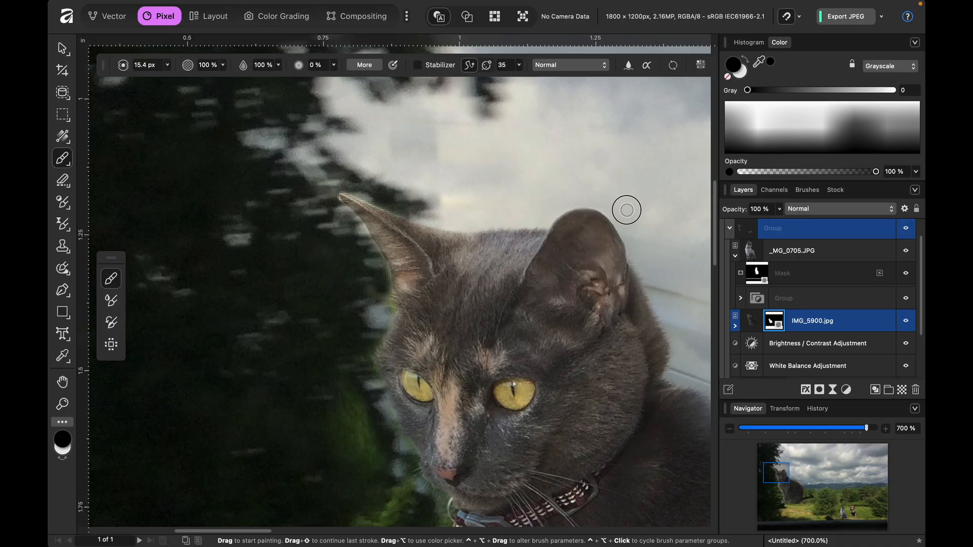
scroll(625, 210, "up", 3)
scroll(624, 210, "right", 3)
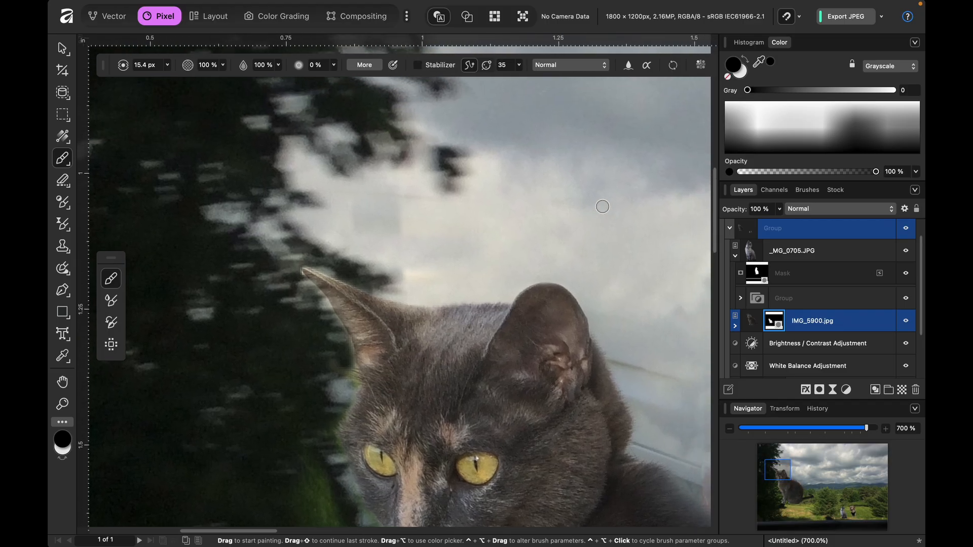
scroll(623, 264, "down", 6)
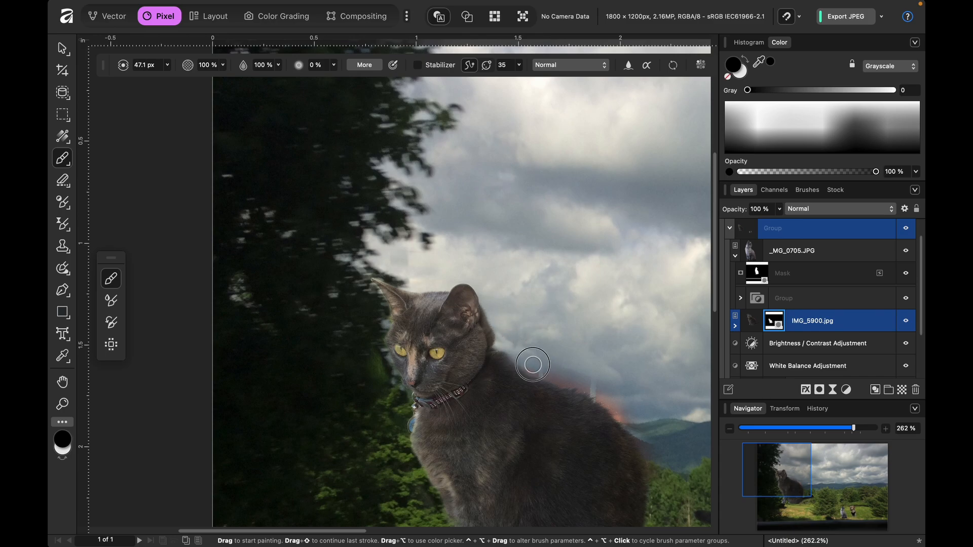
mouse_move(545, 370)
left_mouse_down()
mouse_move(623, 397)
mouse_move(589, 388)
mouse_move(634, 417)
left_mouse_up()
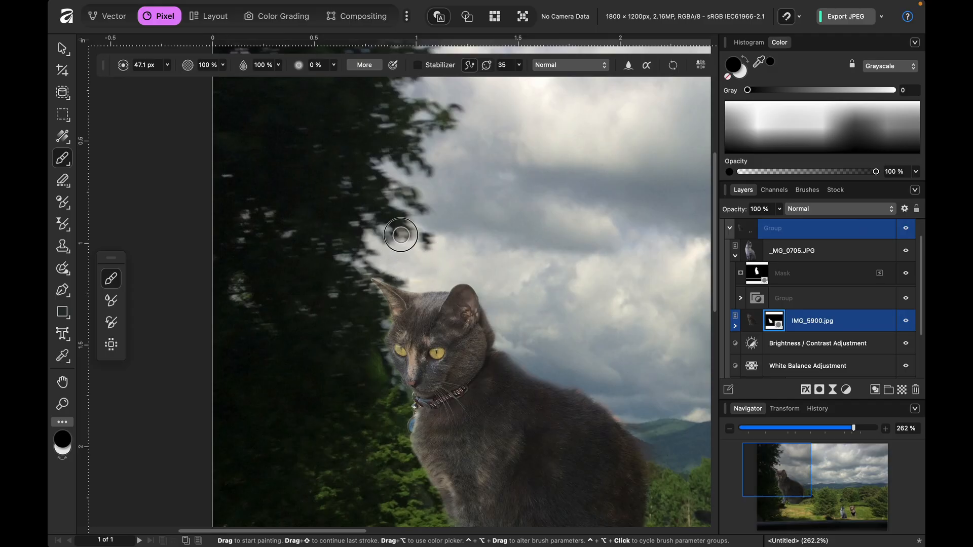
- Scale the dark cat photo IMG_5900.jpg down to about 12% and move the cat in front of the trees near the middle
scroll(543, 346, "down", 5)
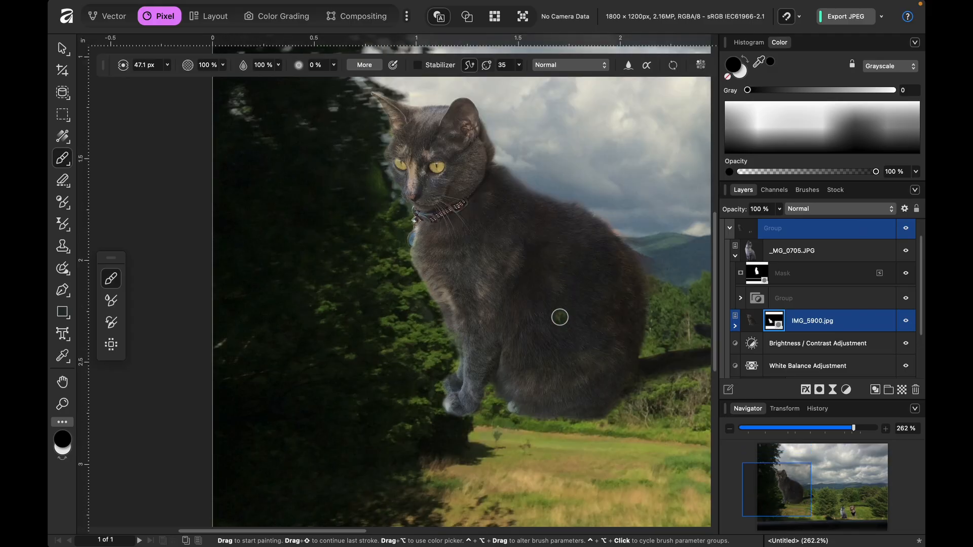
scroll(559, 317, "right", 5)
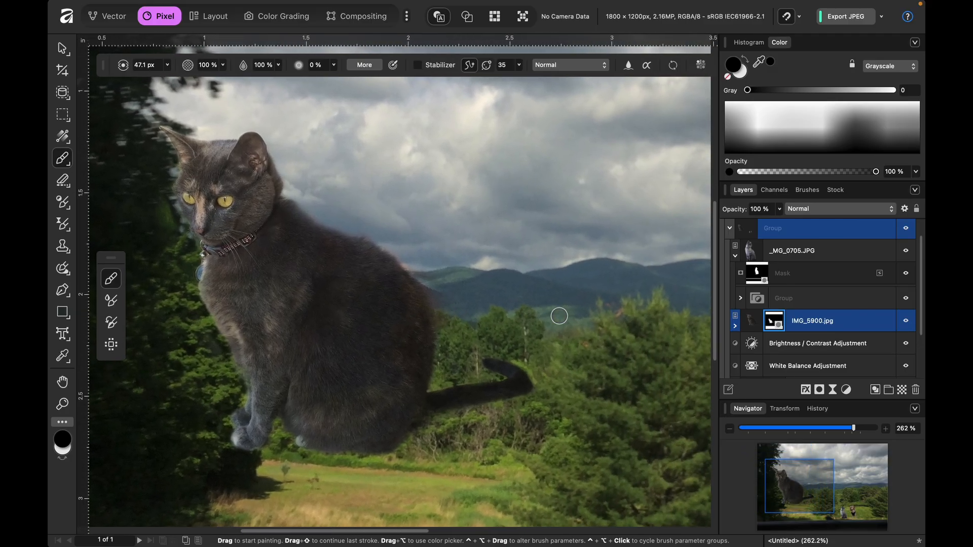
key("super+0")
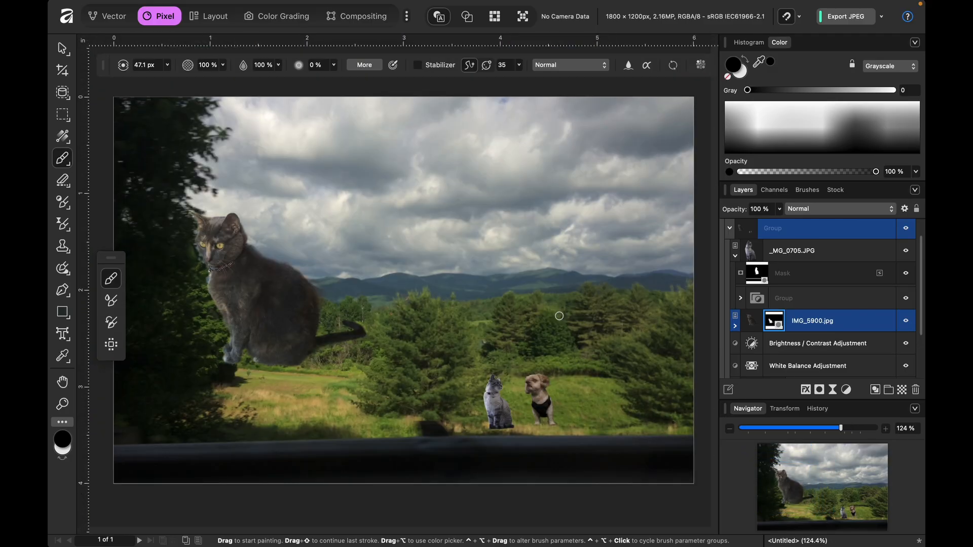
key("v")
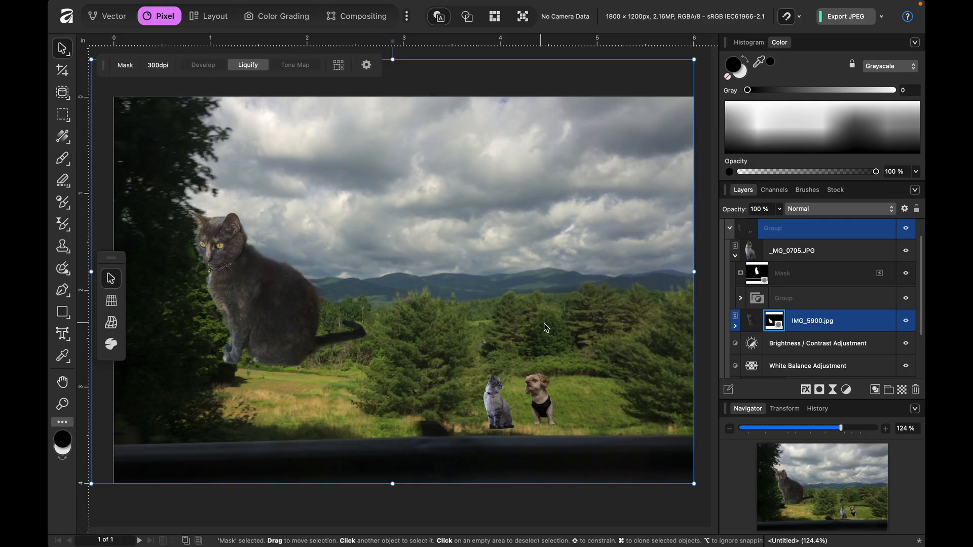
left_click(751, 256)
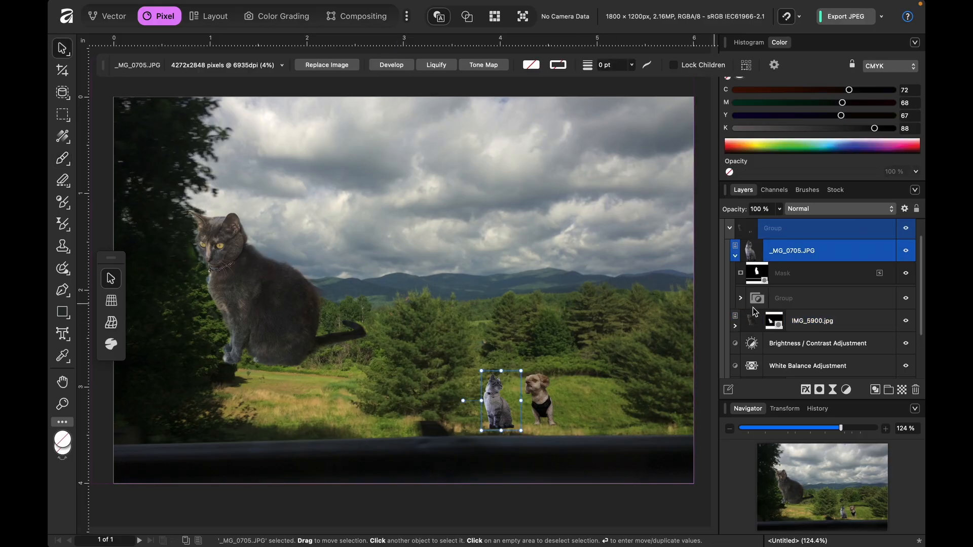
left_click(757, 318)
left_click(735, 259)
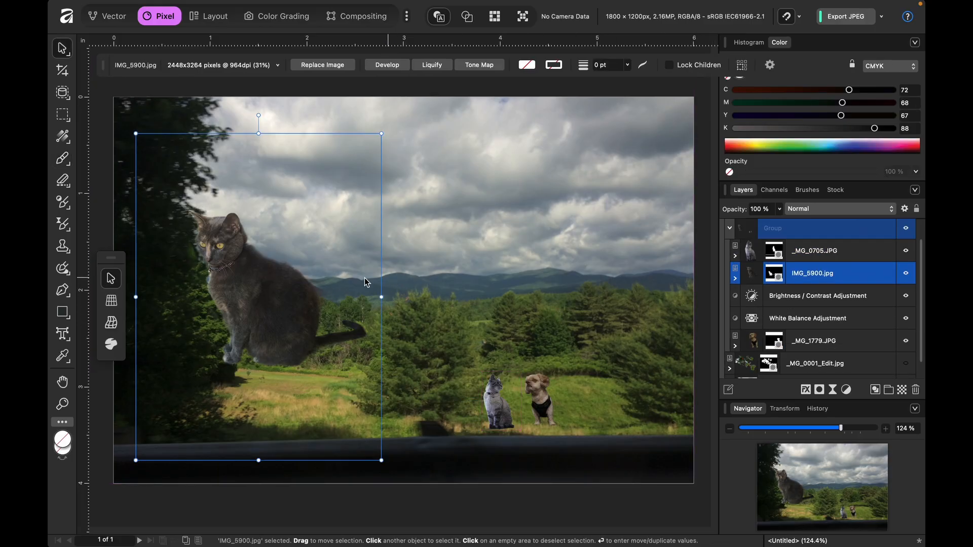
left_click_drag(381, 462, 230, 259)
left_click_drag(160, 193, 372, 320)
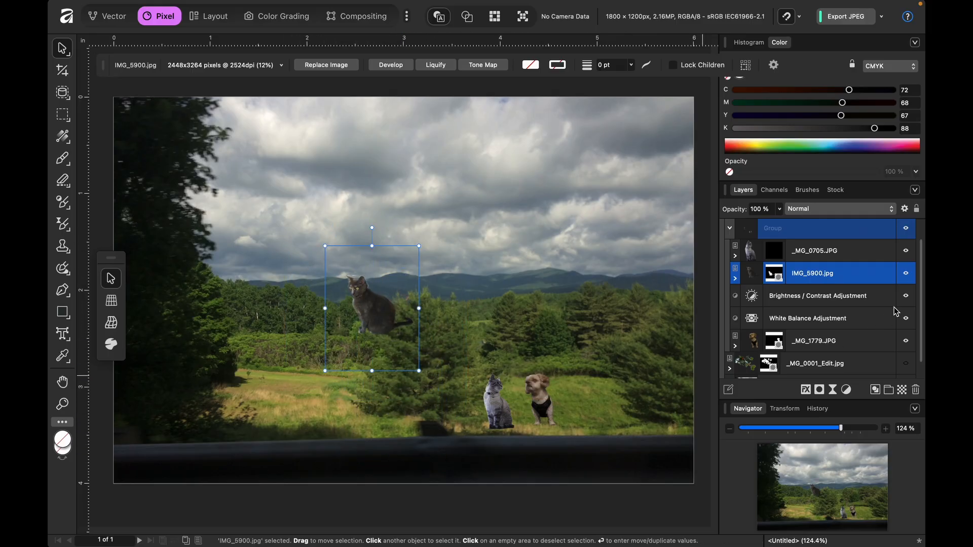
- Check the grey cat and dog layers by toggling their visibility, and move the dark cat onto the grass beside them
left_click(907, 251)
left_click(907, 252)
left_click(906, 341)
left_click(906, 341)
left_click_drag(377, 328, 533, 416)
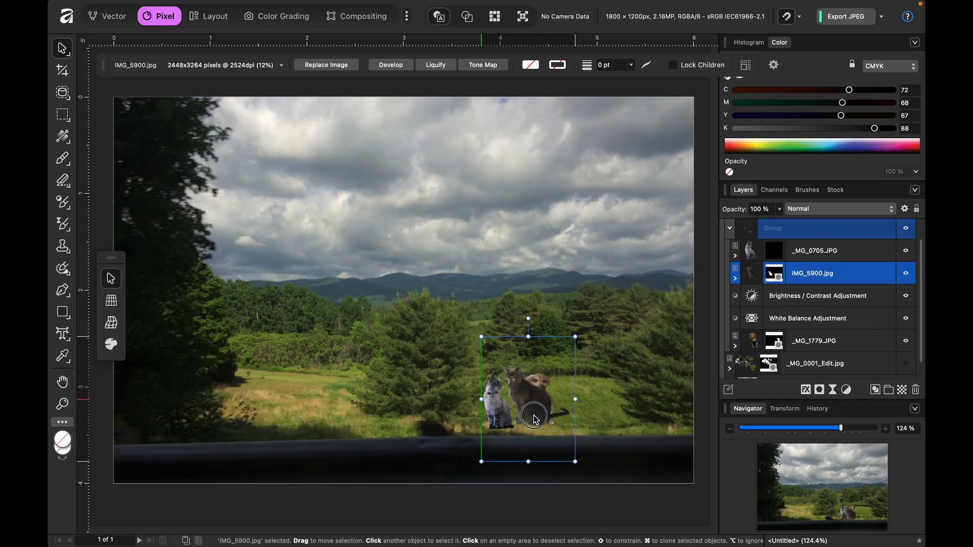
- Flip the dark cat photo horizontally in the Layout studio
left_click(210, 19)
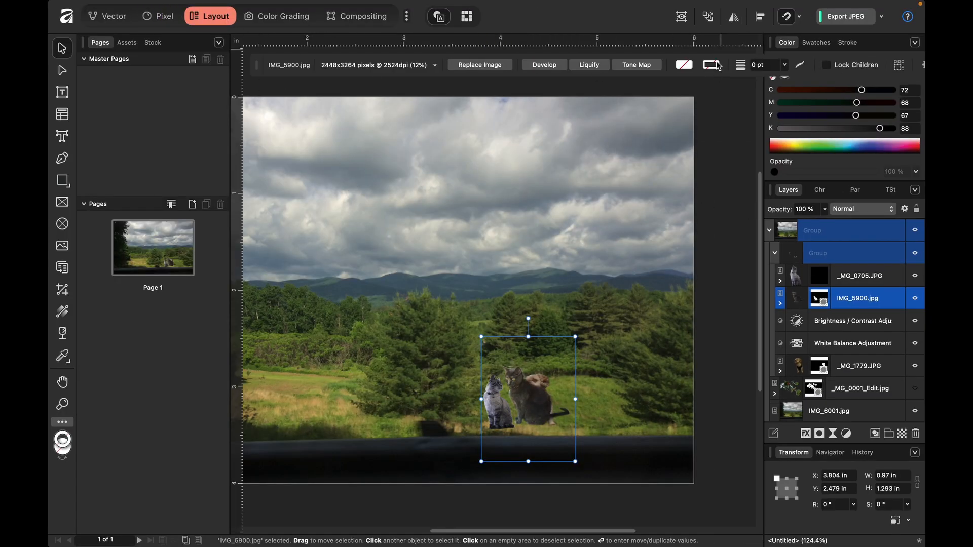
left_click(734, 20)
left_click(760, 35)
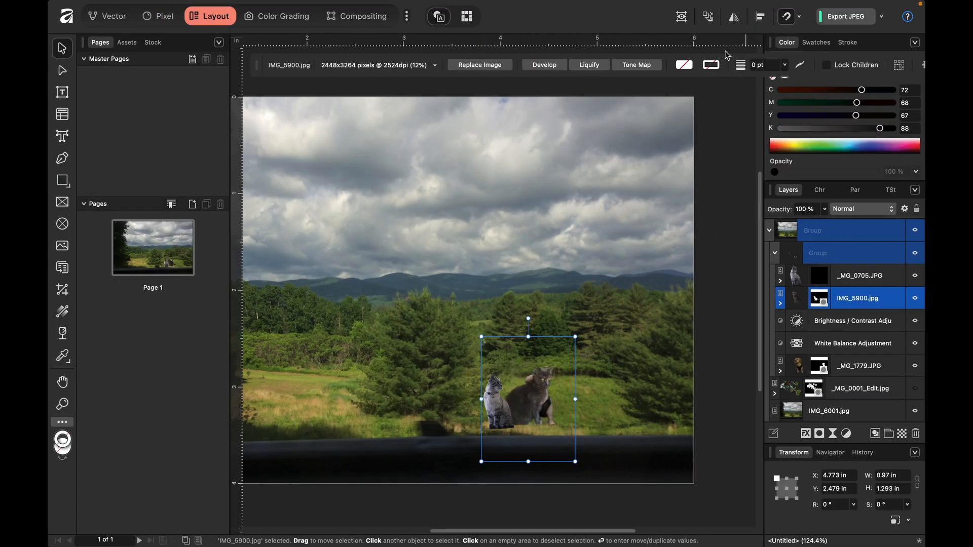
- Shrink the dark cat photo to about 0.81 by 1.08 in and place the cat just behind the grey cat
left_click_drag(534, 408, 507, 410)
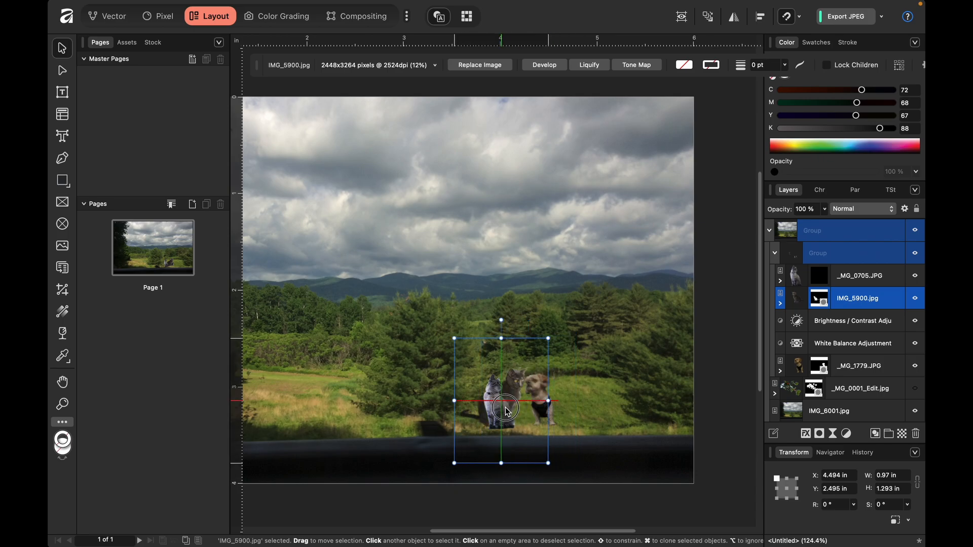
left_click_drag(549, 338, 527, 357)
left_click_drag(486, 421, 495, 416)
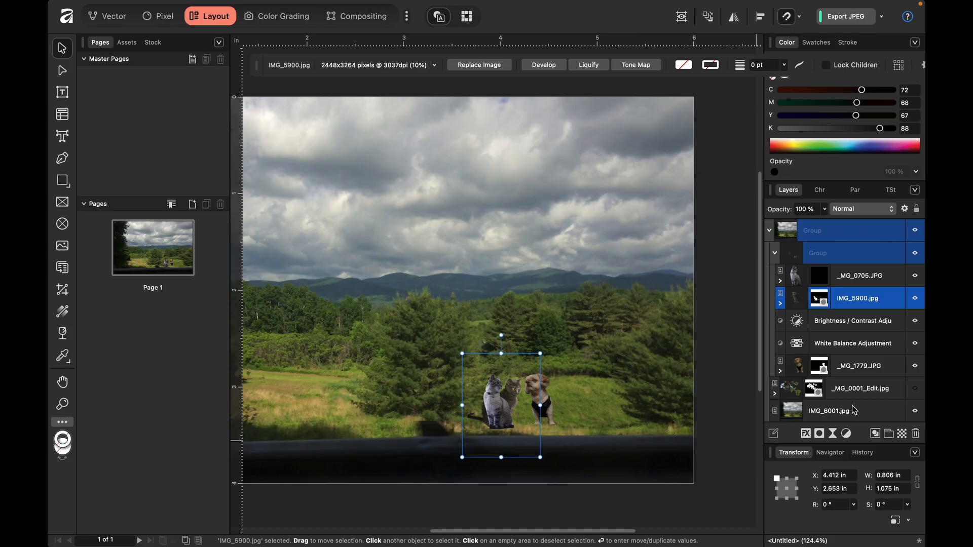
- Flip the dog photo _MG_1779.JPG horizontally and shift the dog into place beside the cats
left_click(791, 370)
mouse_move(547, 404)
left_mouse_down()
mouse_move(536, 404)
mouse_move(545, 404)
left_mouse_up()
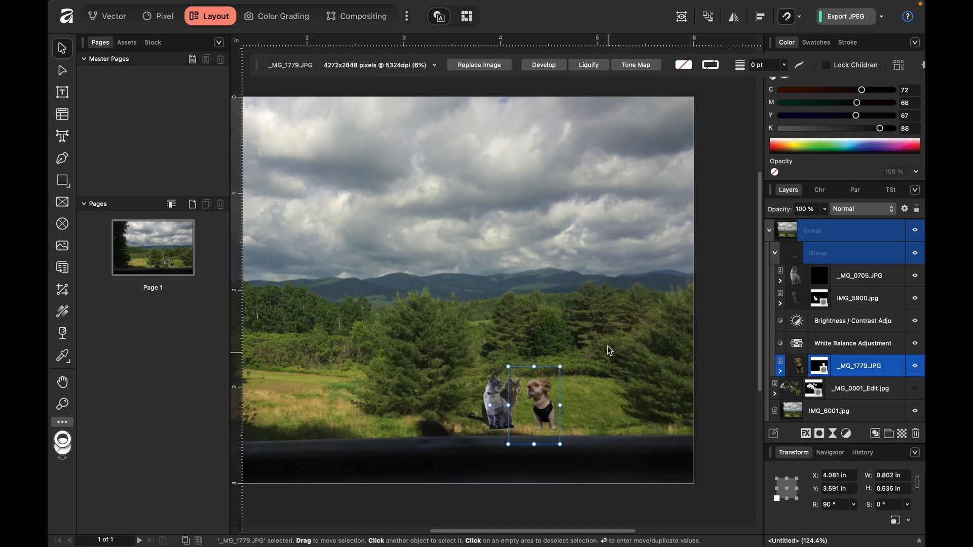
left_click(735, 17)
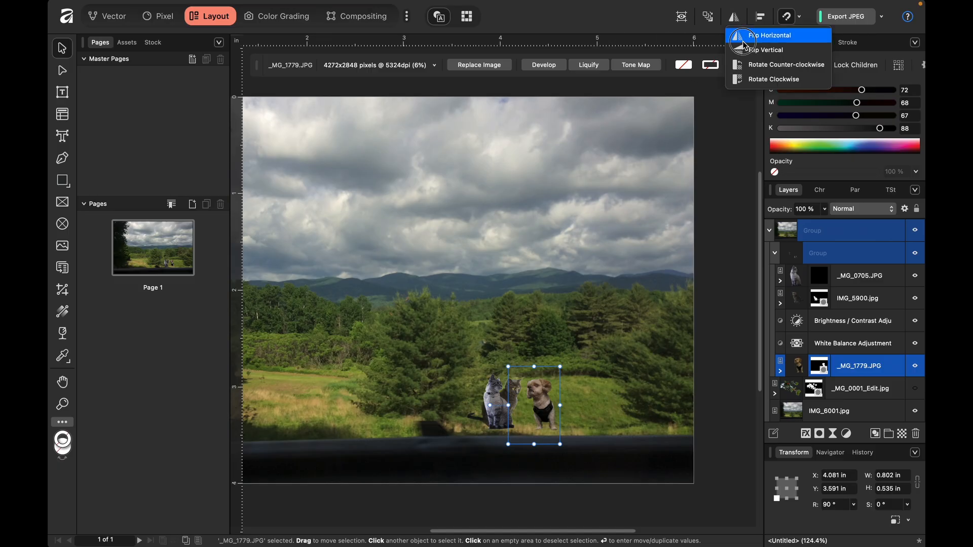
left_click(744, 36)
left_click_drag(535, 406, 539, 404)
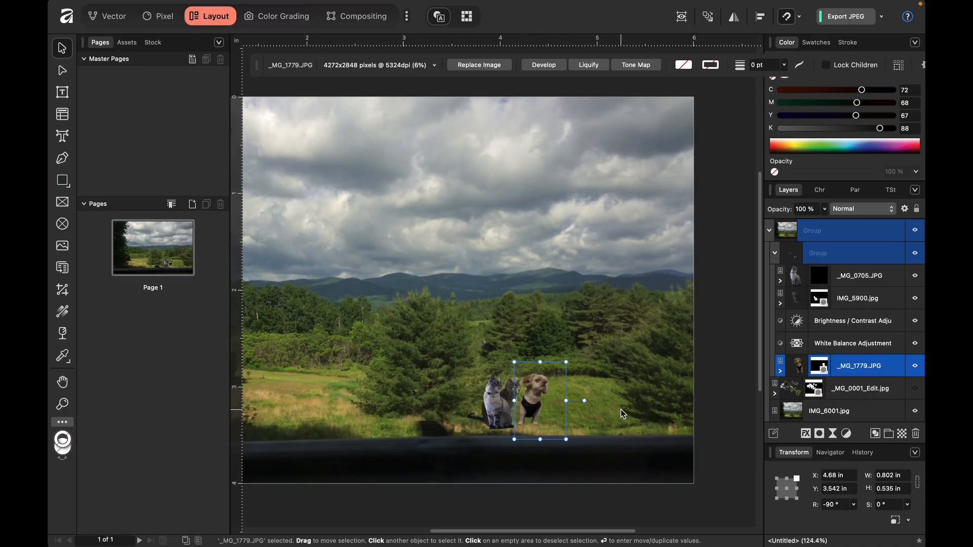
- Nudge the dark cat closer to the dog so it sits between the grey cat and the dog
left_click(798, 301)
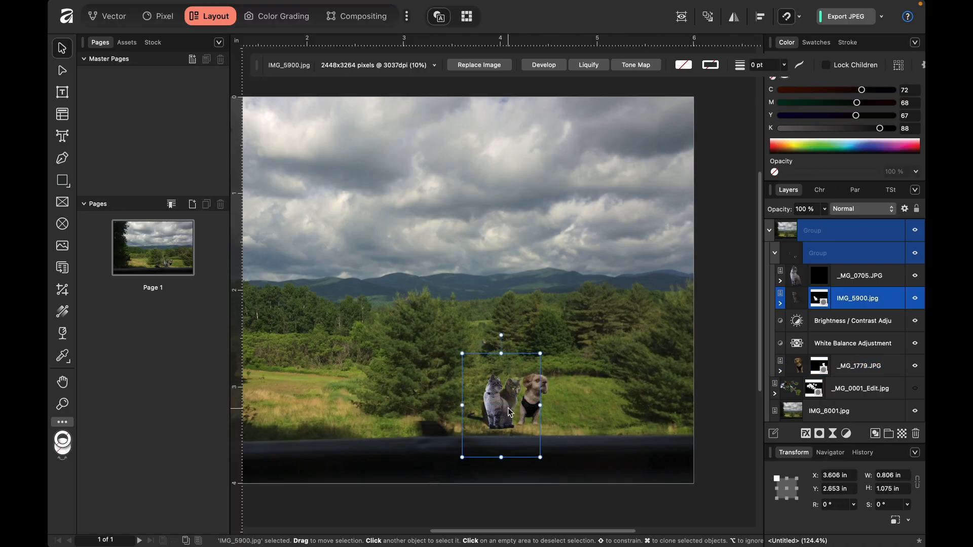
left_click_drag(511, 402, 520, 404)
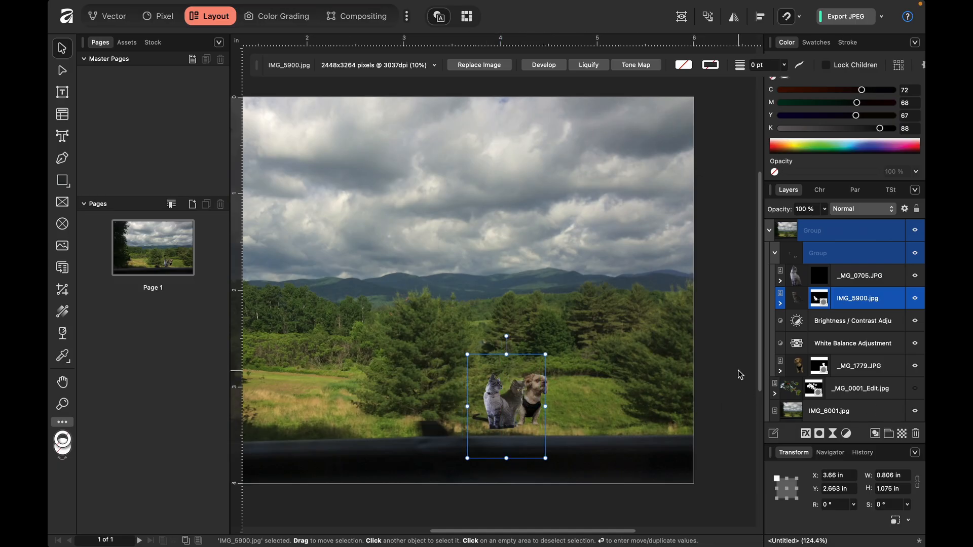
- Inspect the three animals up close, toggling the dark cat's visibility to look for leftover background around it
scroll(738, 370, "up", 3)
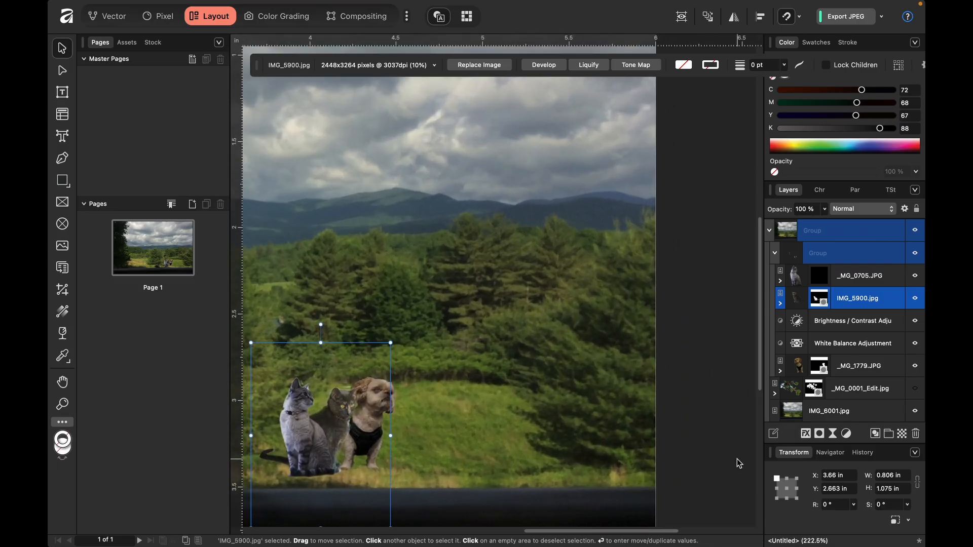
scroll(554, 430, "up", 2)
scroll(553, 433, "up", 4)
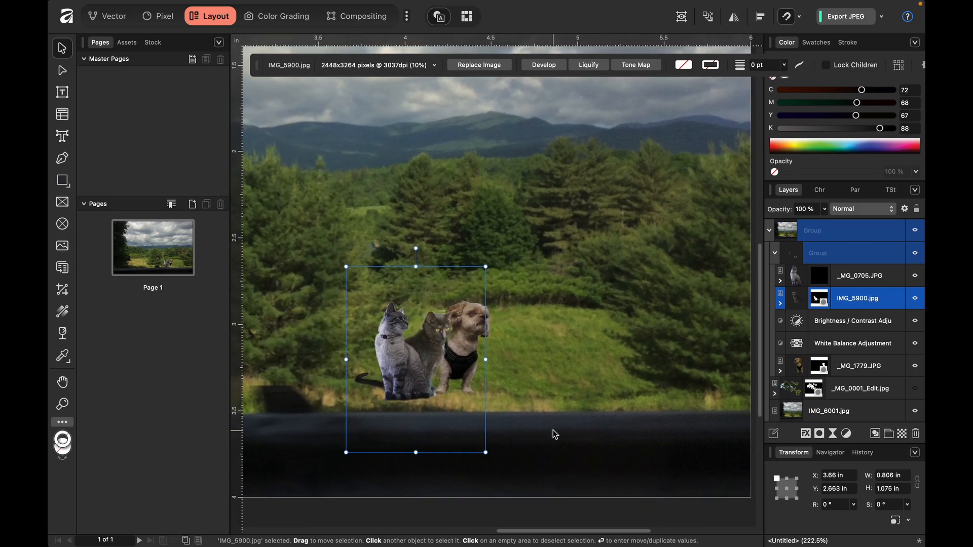
scroll(553, 430, "up", 4)
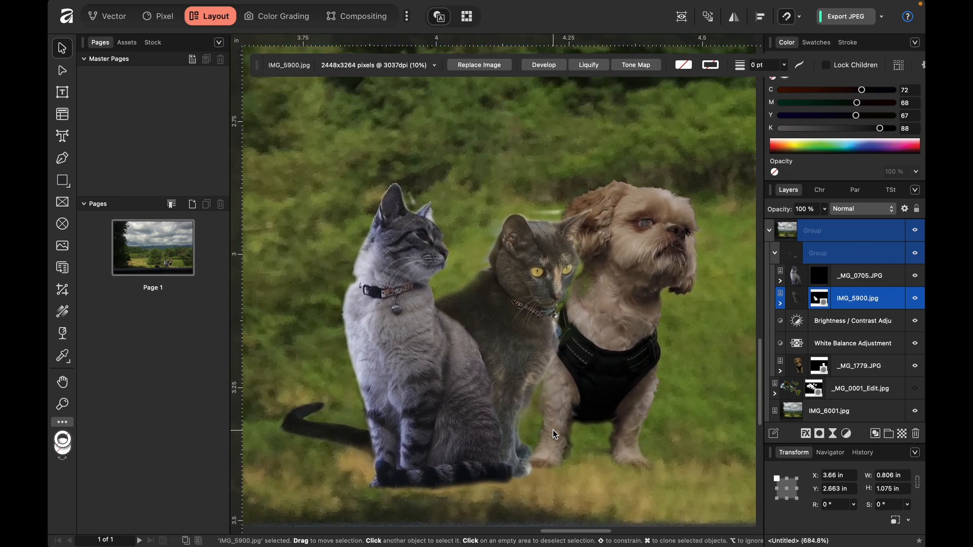
left_click(795, 298)
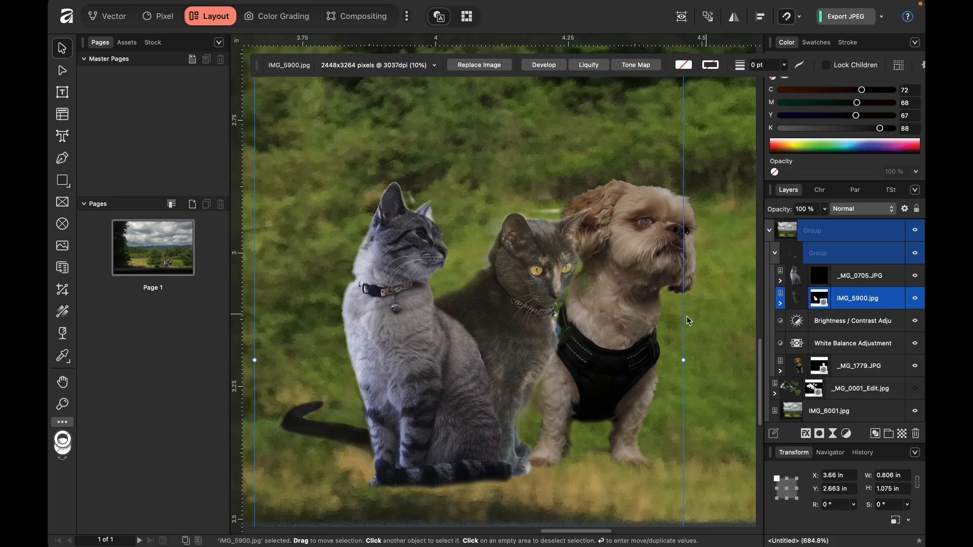
left_click(915, 302)
left_click(915, 302)
left_click(915, 302)
left_click(915, 302)
- Paint black on the dark cat's mask in the Pixel studio with the 47.1 px brush to hide the stray streak above its head
left_click(817, 300)
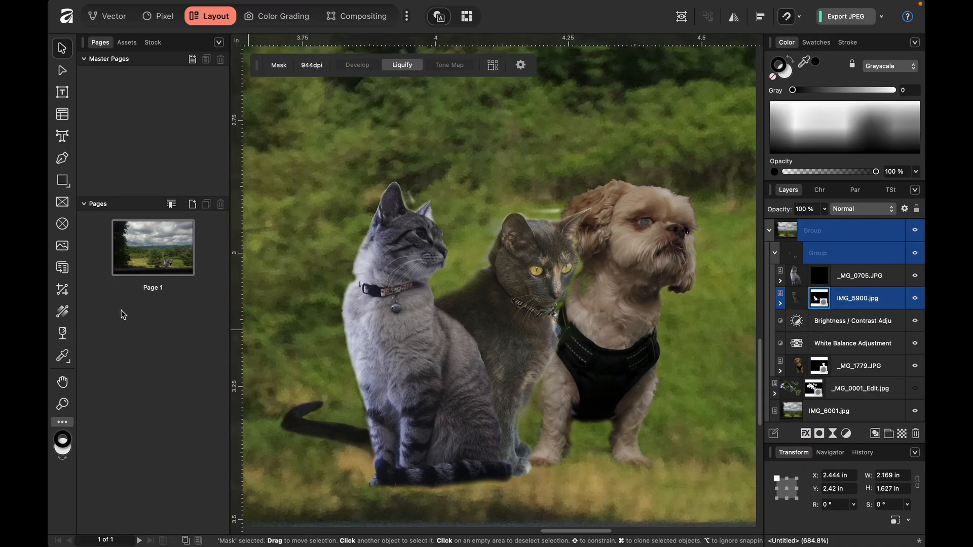
left_click(163, 16)
key("b")
key("x")
key("x")
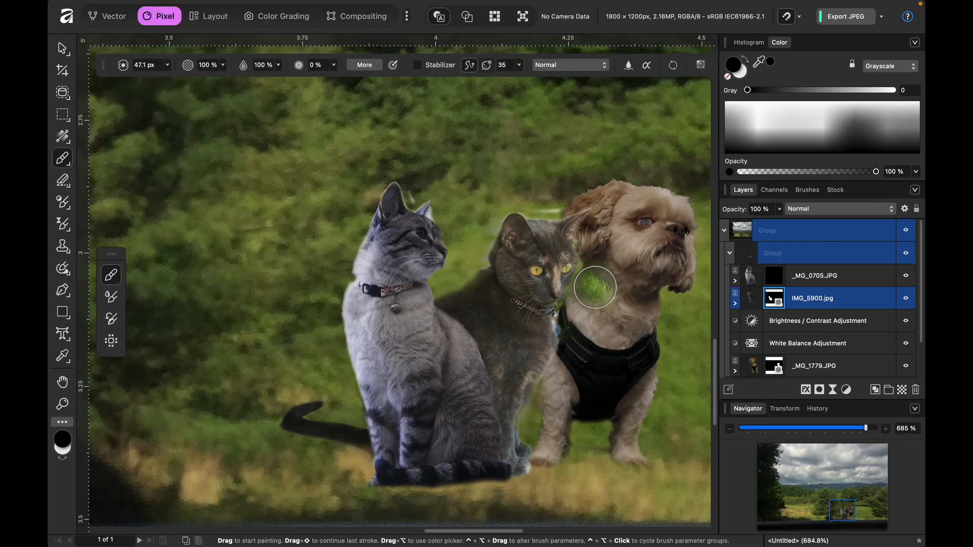
left_click_drag(590, 284, 603, 278)
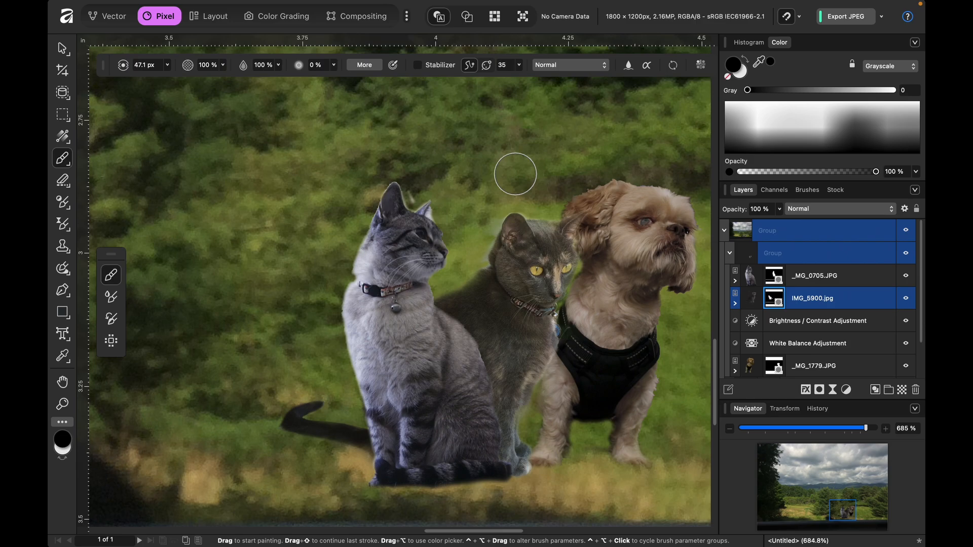
key("x")
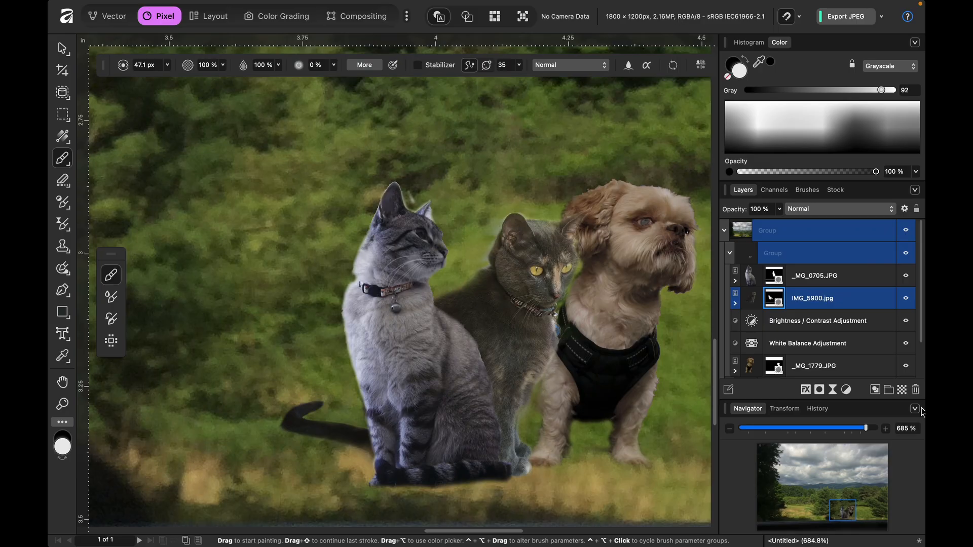
key("super+0")
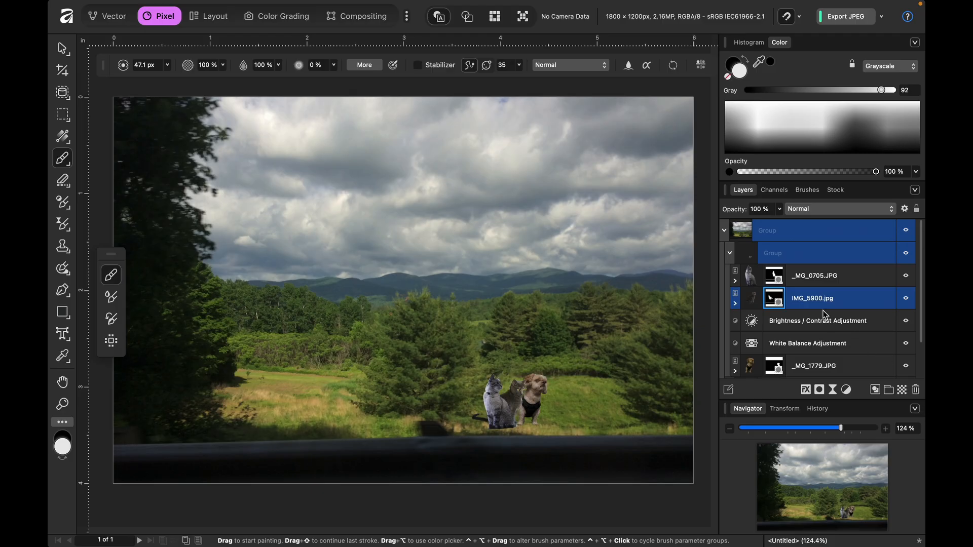
- Nest the Brightness / Contrast and White Balance adjustments inside the dog layer _MG_1779.JPG and expand that layer
left_click(730, 253)
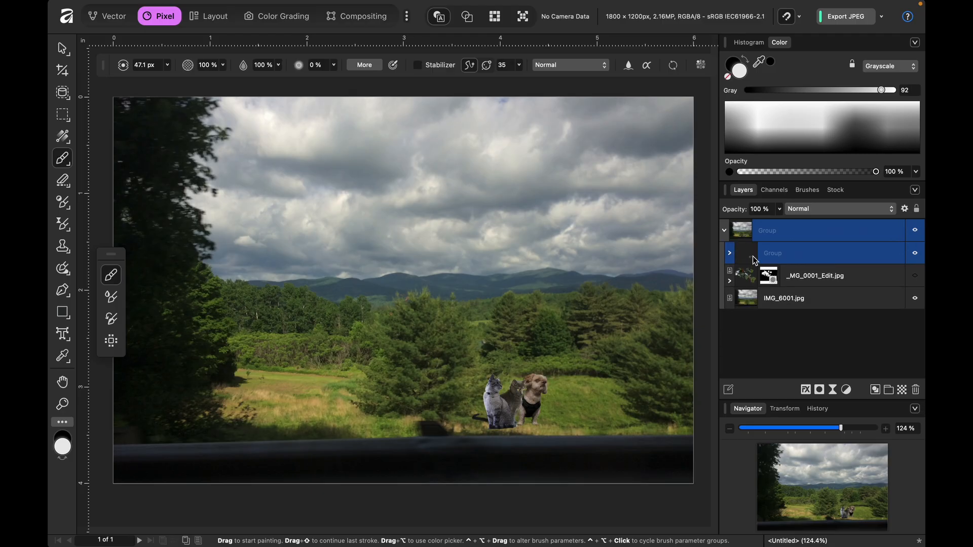
left_click(730, 253)
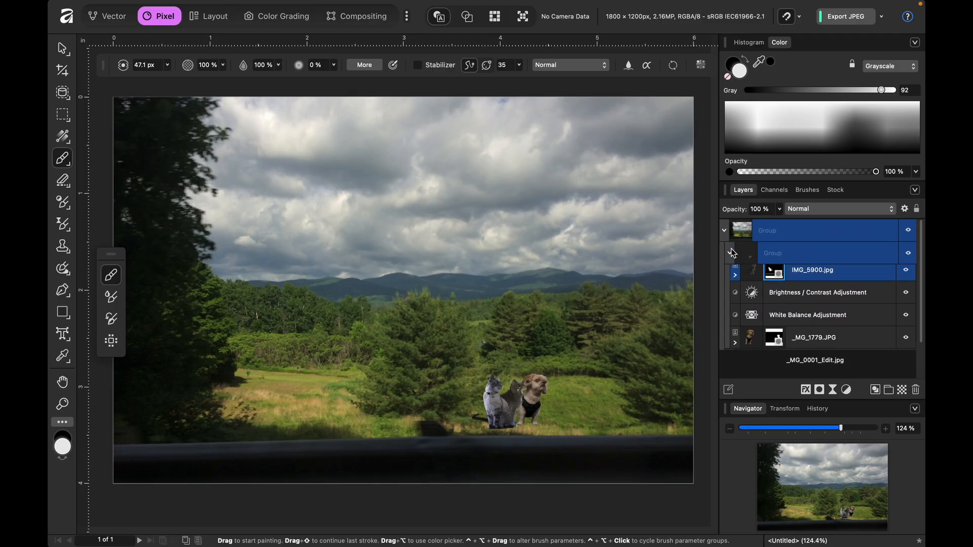
left_click(747, 280)
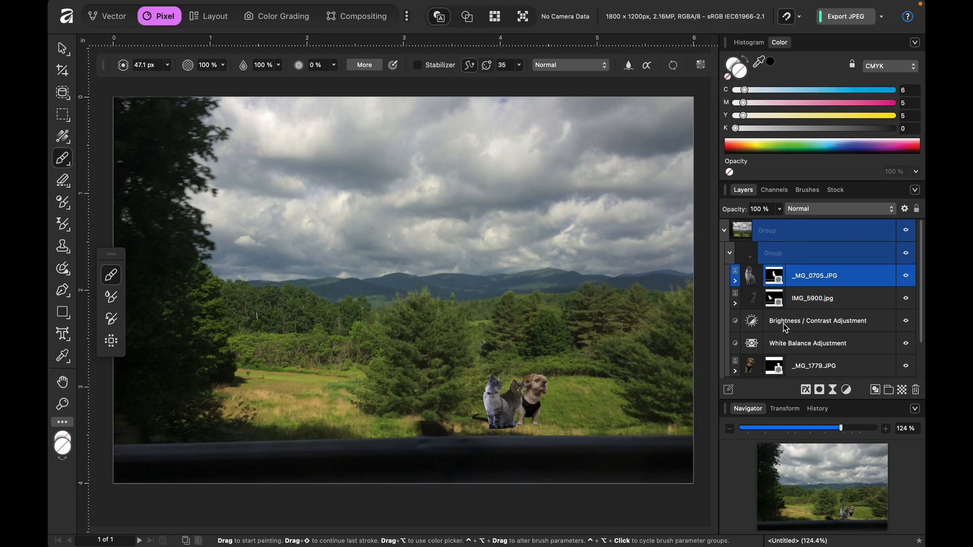
scroll(783, 326, "down", 1)
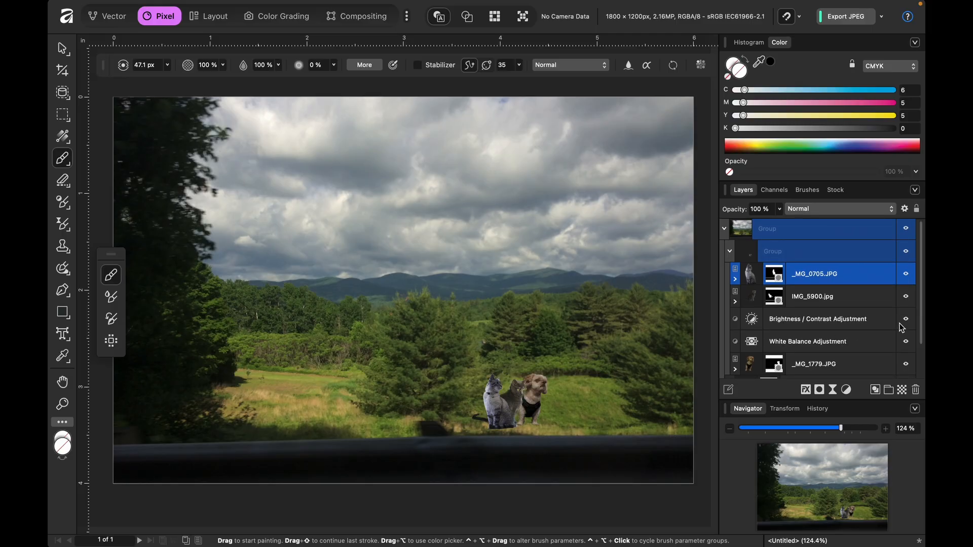
double_click(750, 324)
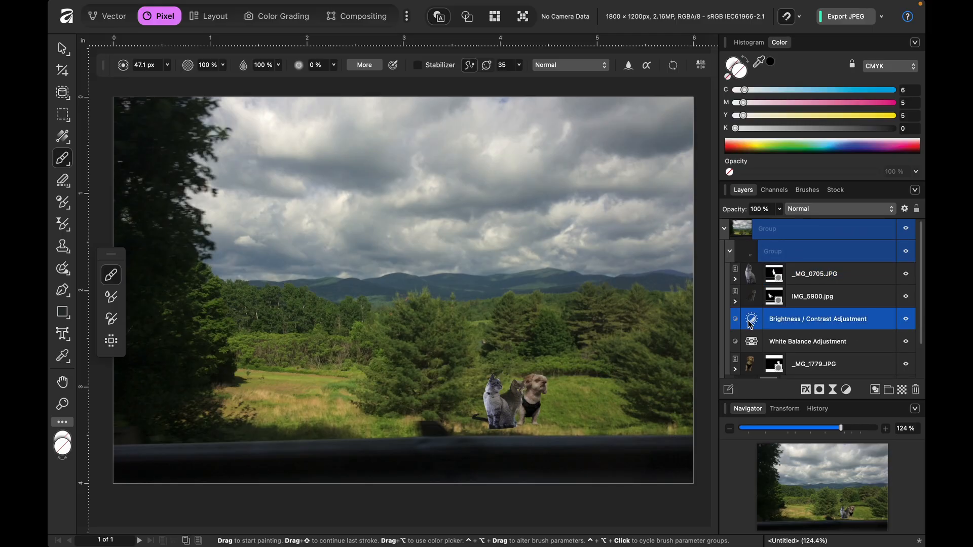
left_click(747, 347, "shift")
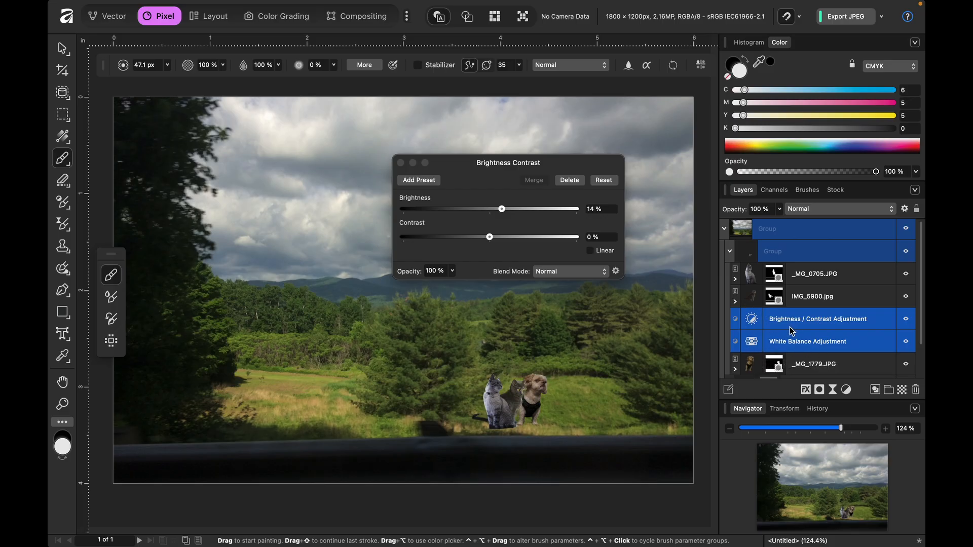
scroll(792, 330, "down", 2)
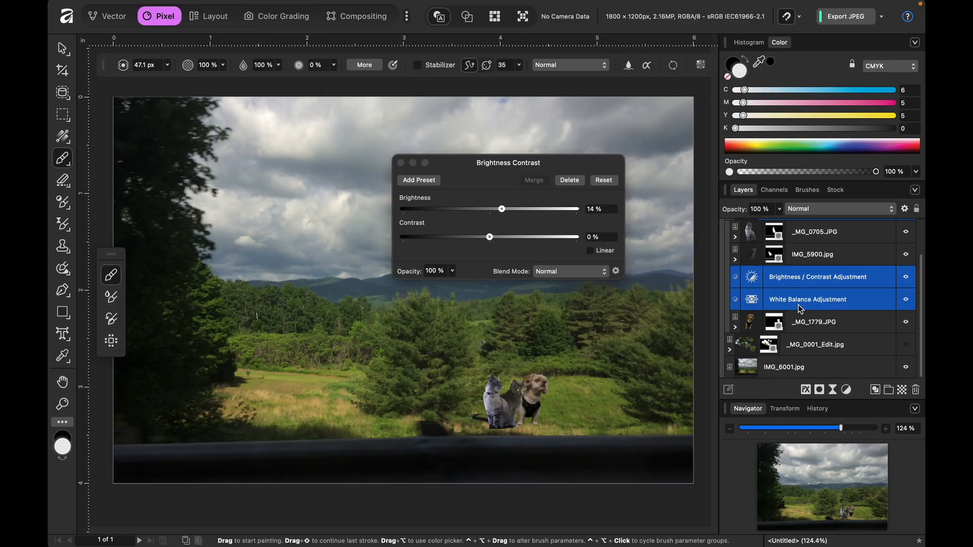
left_click_drag(798, 305, 839, 282)
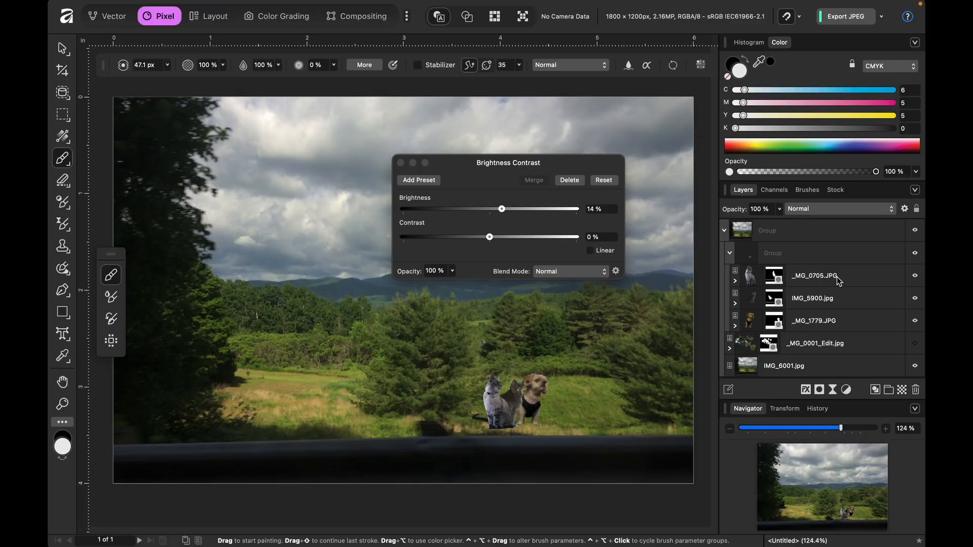
left_click(735, 326)
scroll(798, 356, "down", 3)
scroll(798, 356, "down", 1)
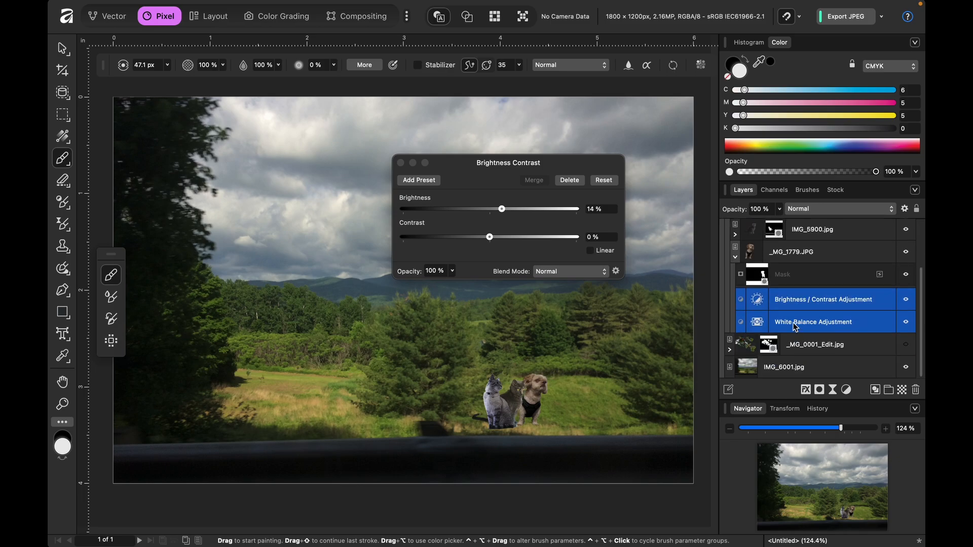
- Group the dog layer's Brightness / Contrast and White Balance adjustments, and collapse the dog layer and the animals group
key("super+g")
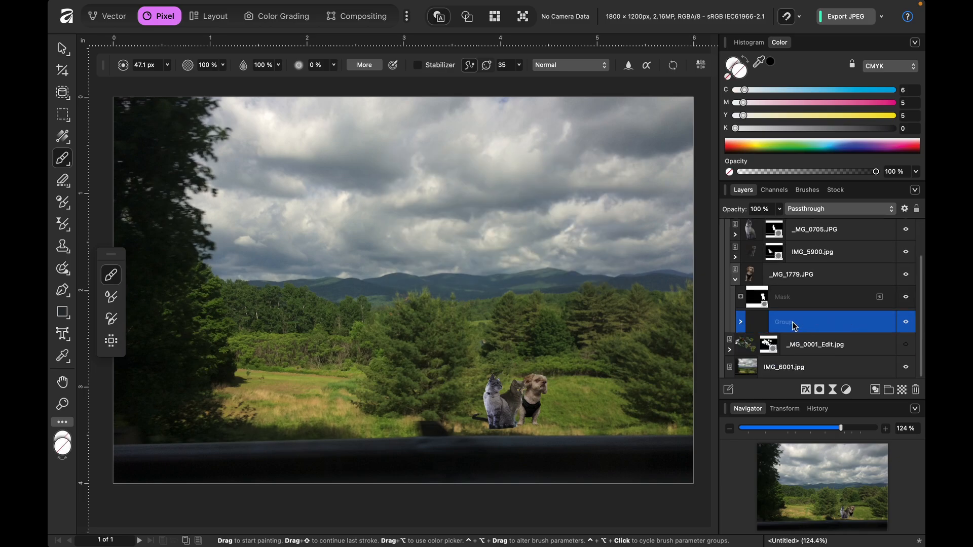
left_click(737, 280)
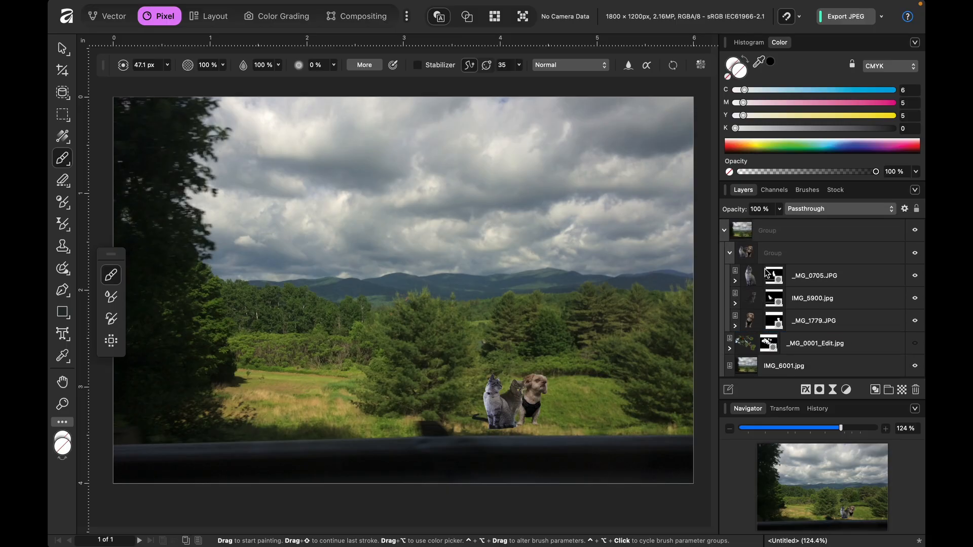
left_click(729, 254)
- Duplicate the animals group and keep the lower copy locked and hidden as a backup
left_click(777, 253)
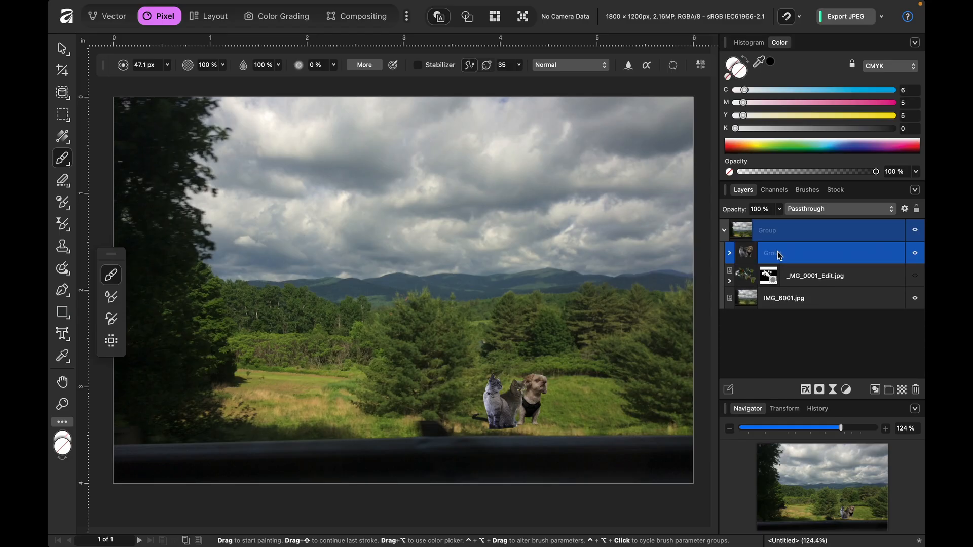
key("super+j")
left_click(853, 278)
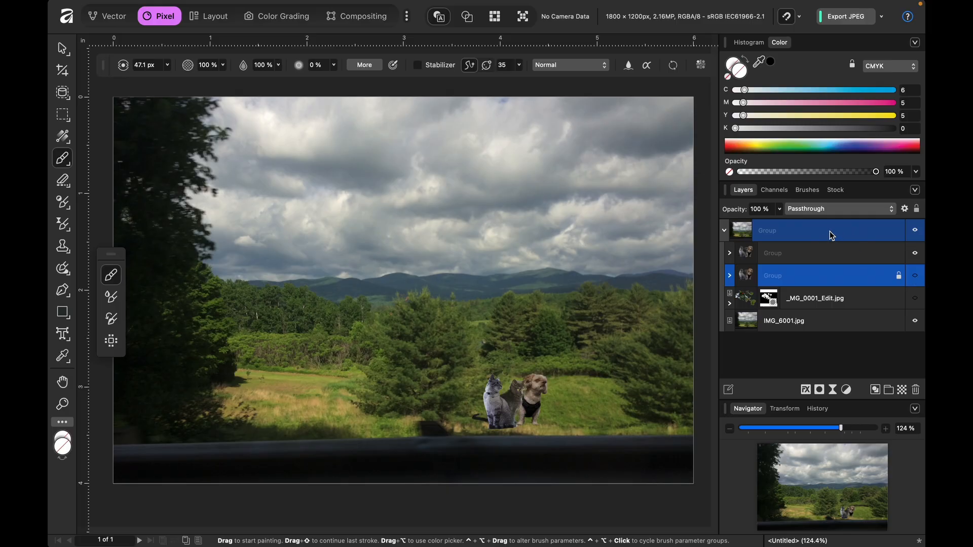
- Add a live Motion Blur filter to the visible upper animals group and move its dialog clear of the animals
left_click(822, 257)
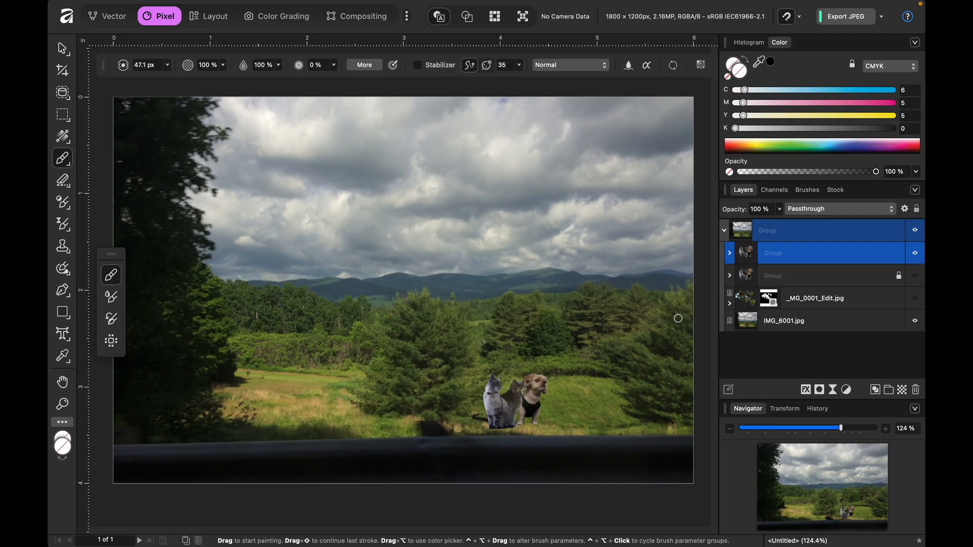
scroll(678, 318, "down", 1)
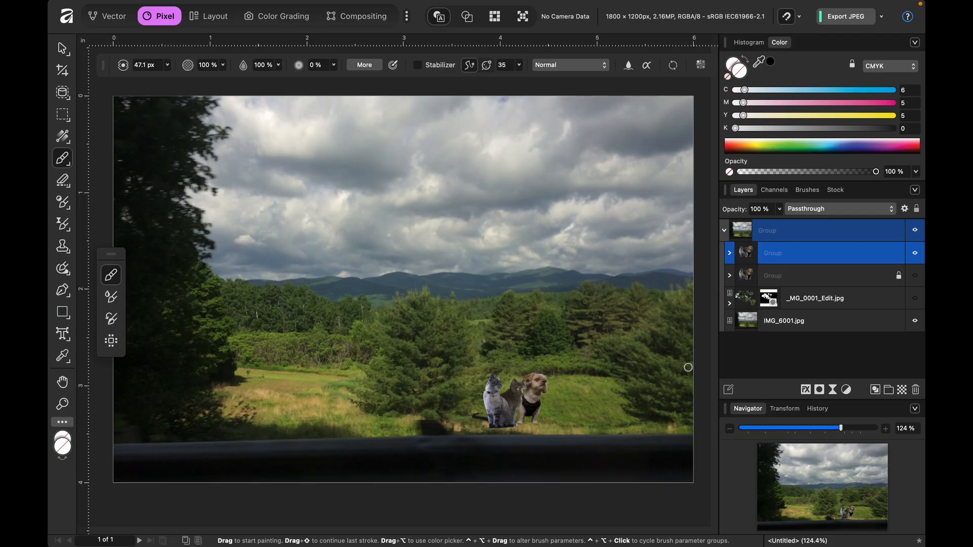
left_click(832, 391)
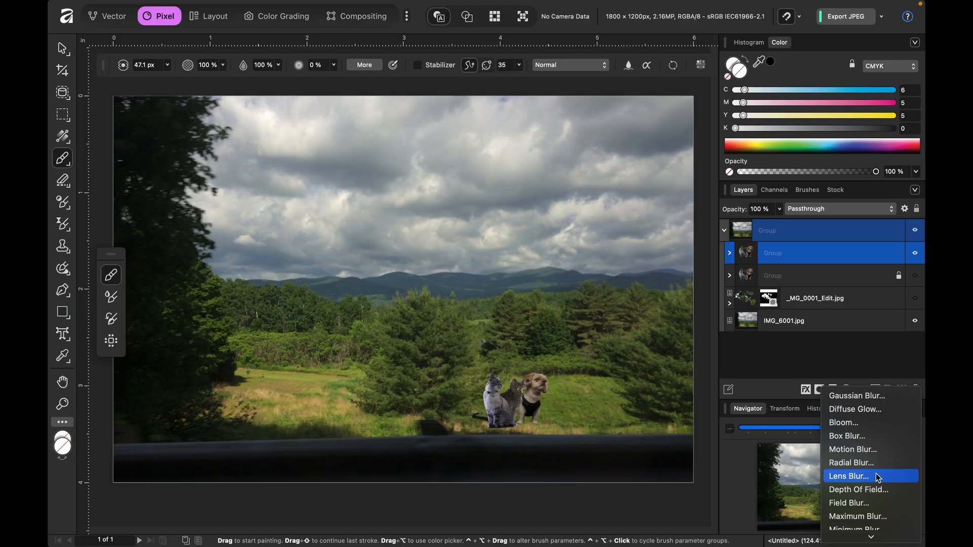
scroll(876, 472, "down", 3)
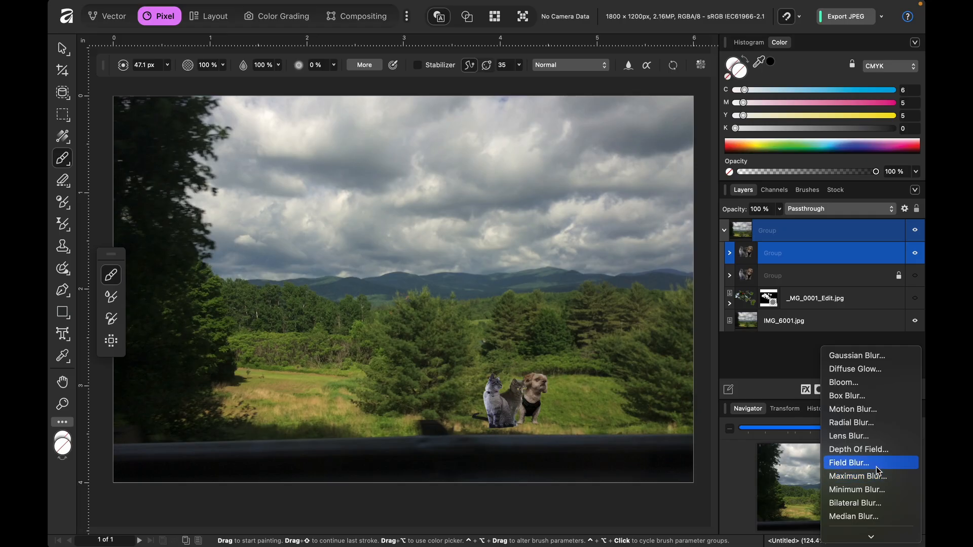
left_click(878, 409)
left_click_drag(557, 394, 351, 67)
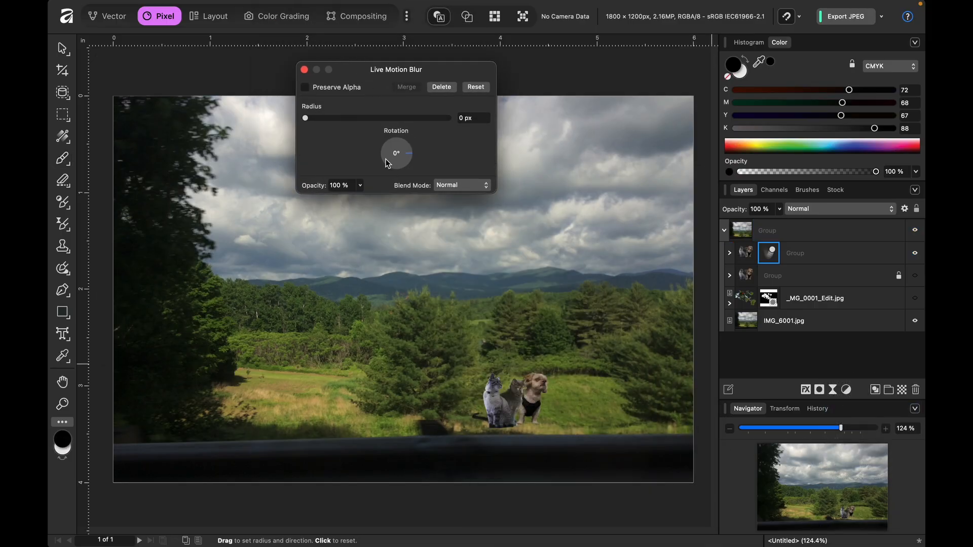
- Try several Motion Blur strengths and angles on the animals, settling on a 0.4 px radius and 170° rotation
left_click_drag(330, 119, 367, 153)
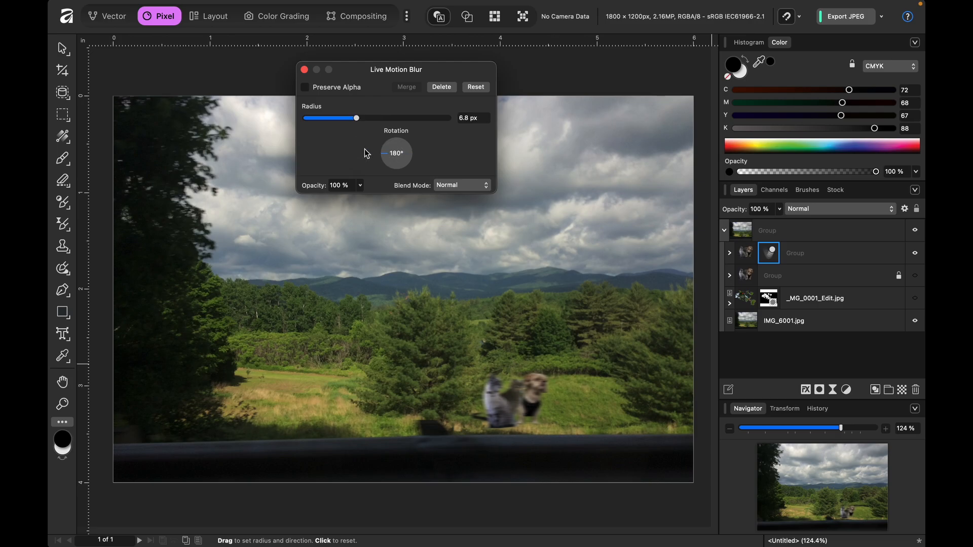
left_click_drag(355, 120, 323, 134)
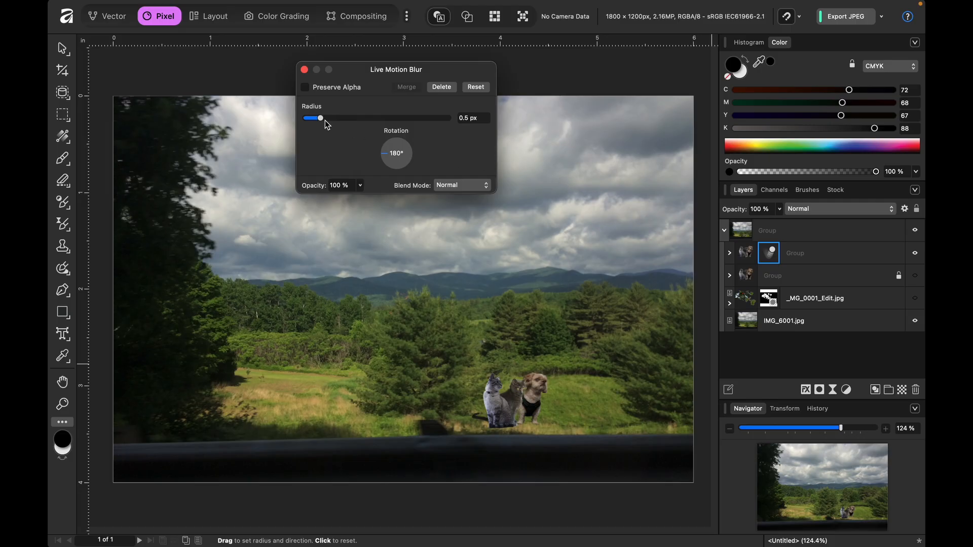
left_click_drag(325, 120, 338, 126)
left_click_drag(412, 155, 363, 152)
left_click(353, 118)
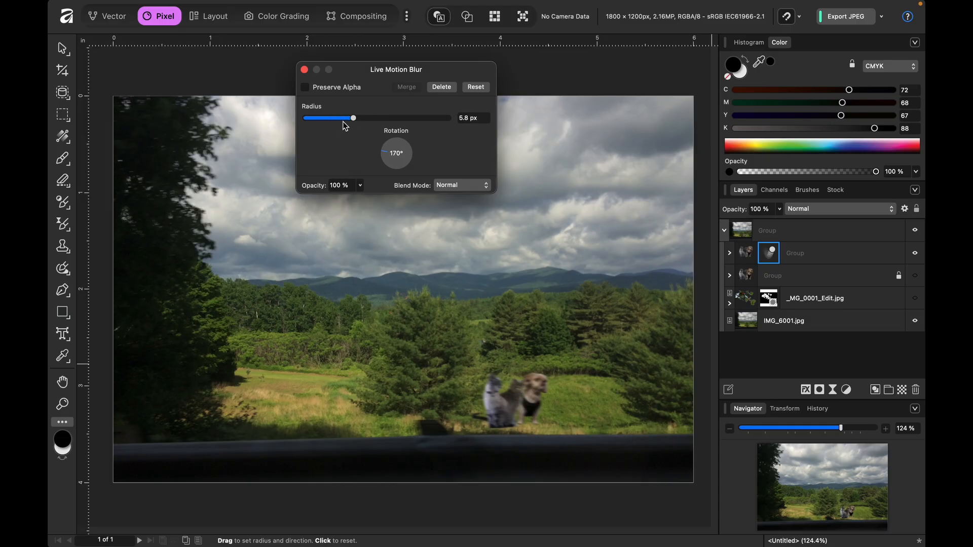
left_click_drag(354, 119, 318, 130)
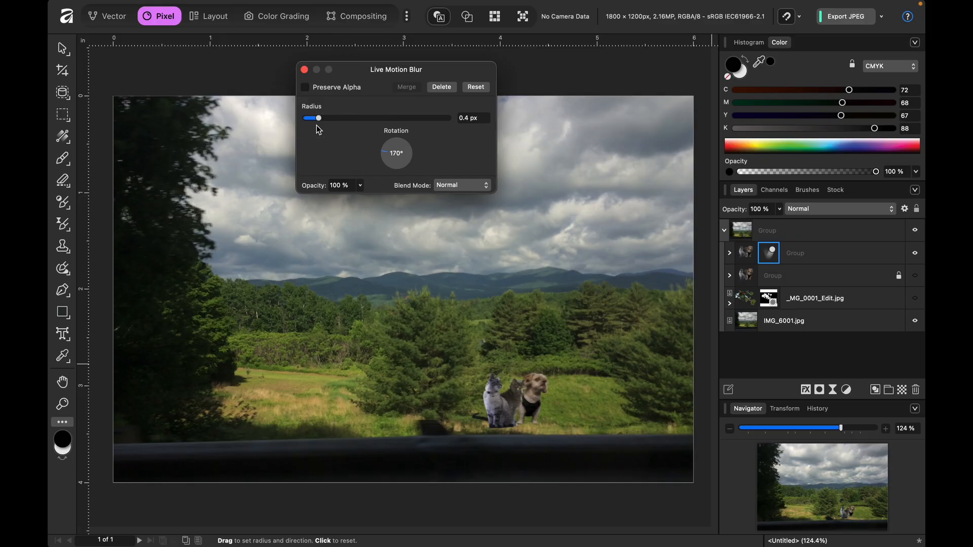
- Move the upper animals group to the sunlit grass beside the dark tree on the far side of the meadow
left_click(746, 259)
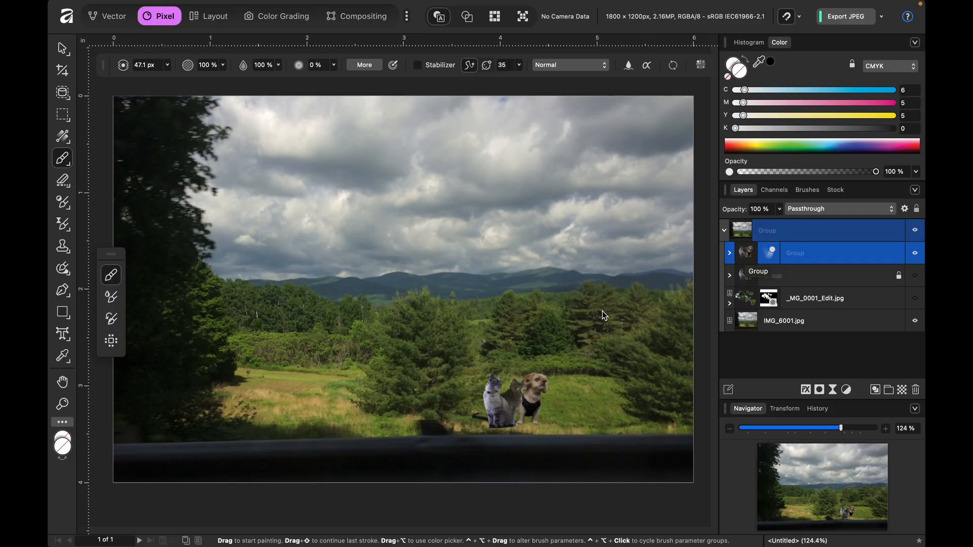
key("v")
left_click_drag(512, 379, 292, 372)
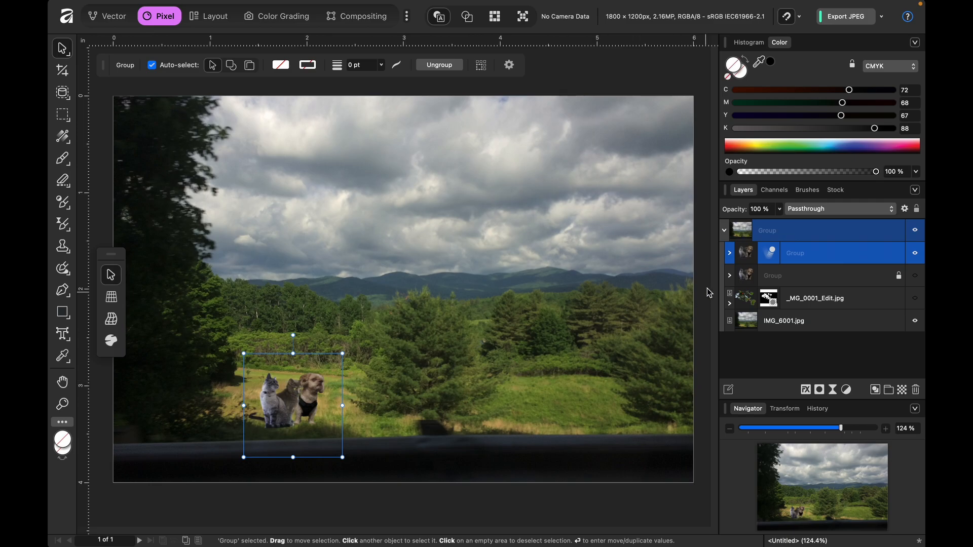
- Compare the moved animals group with the locked backup group by toggling the visibility of each
left_click(915, 253)
left_click(915, 276)
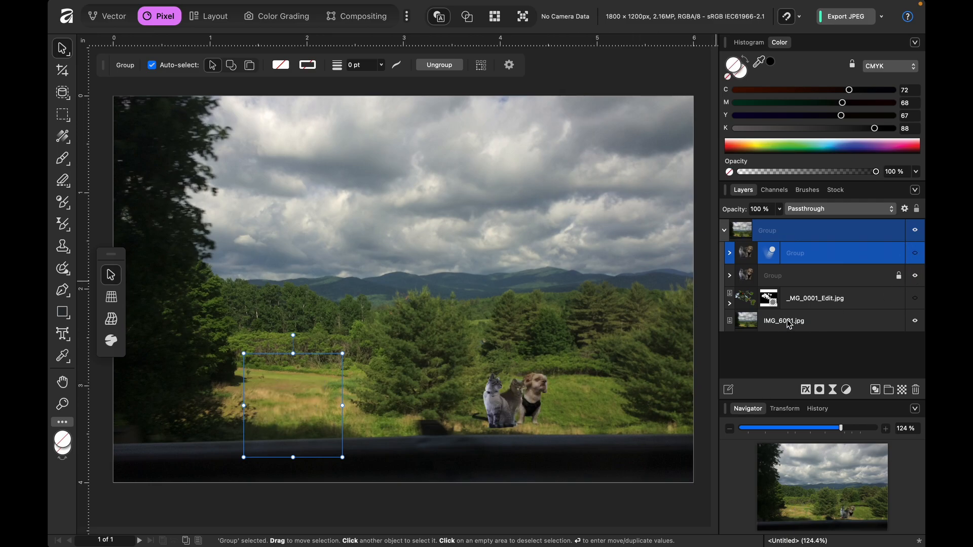
left_click(915, 253)
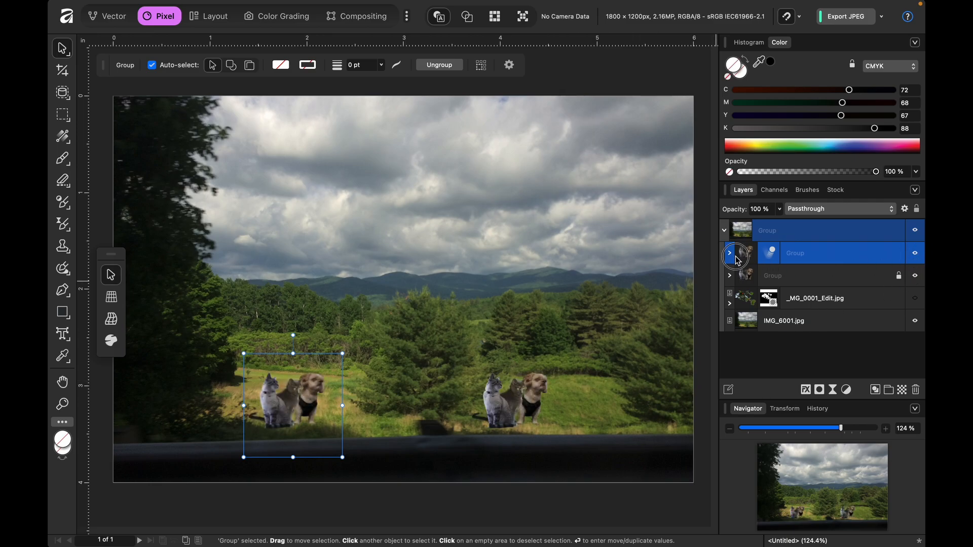
left_click(915, 276)
- Hide the Motion Blur filter inside the moved animals group and select the grey cat layer _MG_0705.JPG for brush painting
left_click(729, 253)
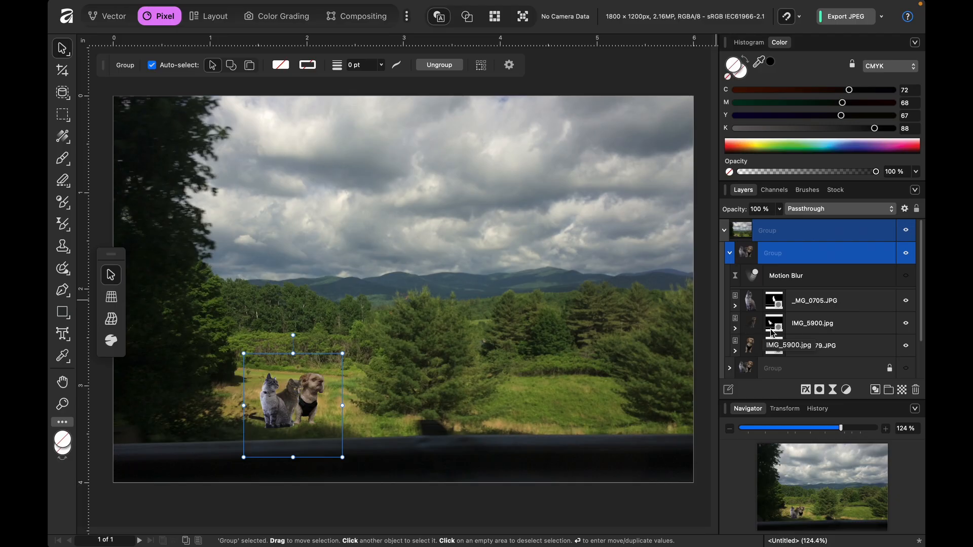
left_click(751, 303)
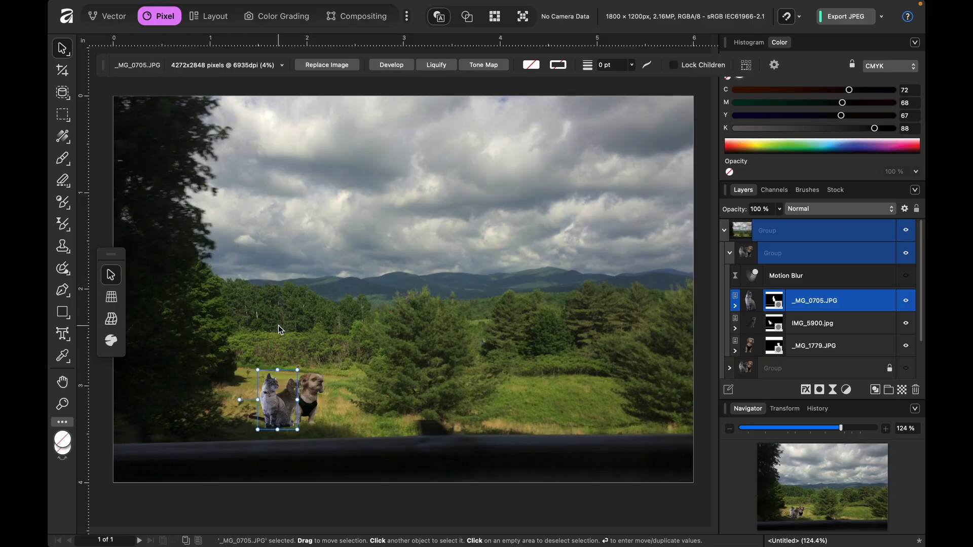
key("b")
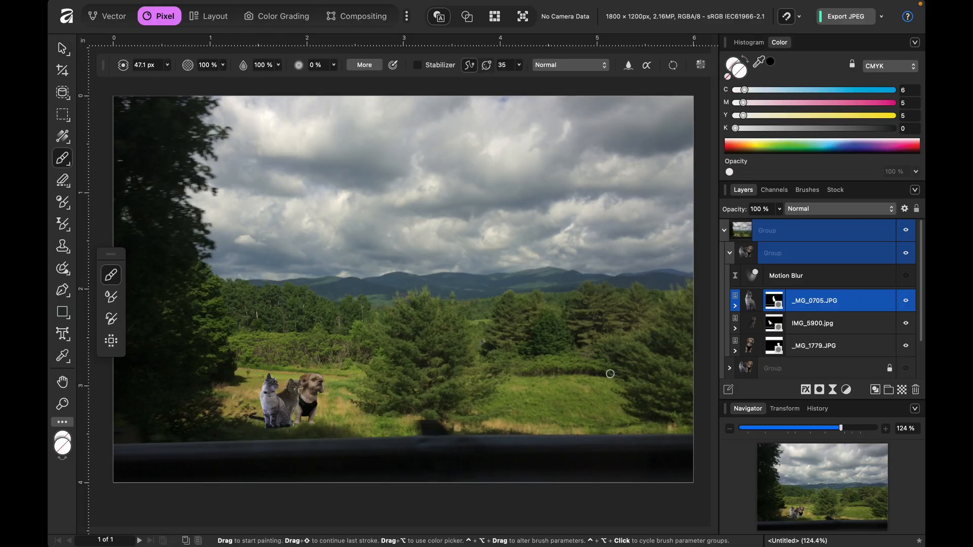
- Add a pixel layer above the grey cat, dab white on it with the 47.1 px brush and zoom to the animals at 600%
left_click(902, 391)
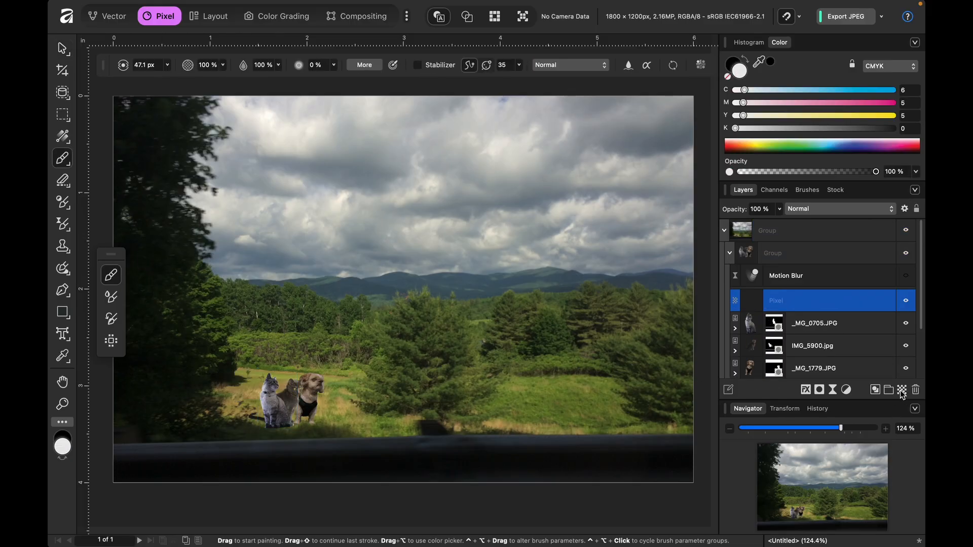
left_click(304, 389)
key("super+equal")
key("super+equal")
key("super+equal")
key("super+equal")
key("super+equal")
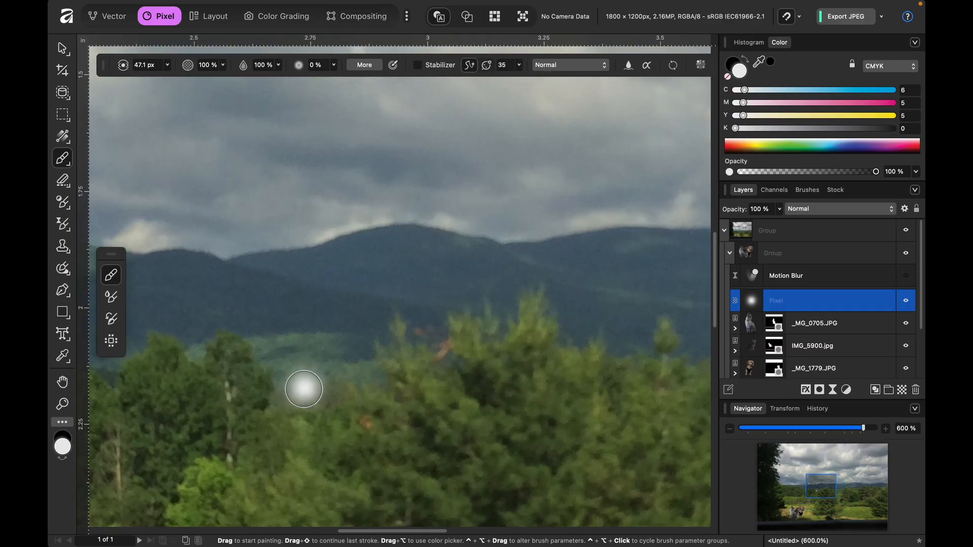
scroll(304, 390, "down", 12)
scroll(304, 389, "left", 12)
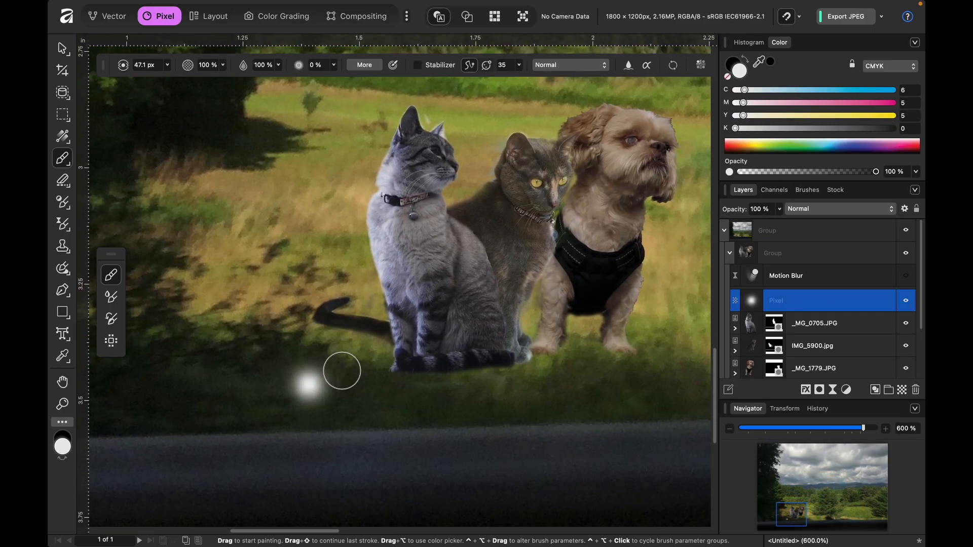
- Paint a black stroke with K at 100 along the grey cat's back and remove the pixel layer holding the white dab
left_click(737, 321)
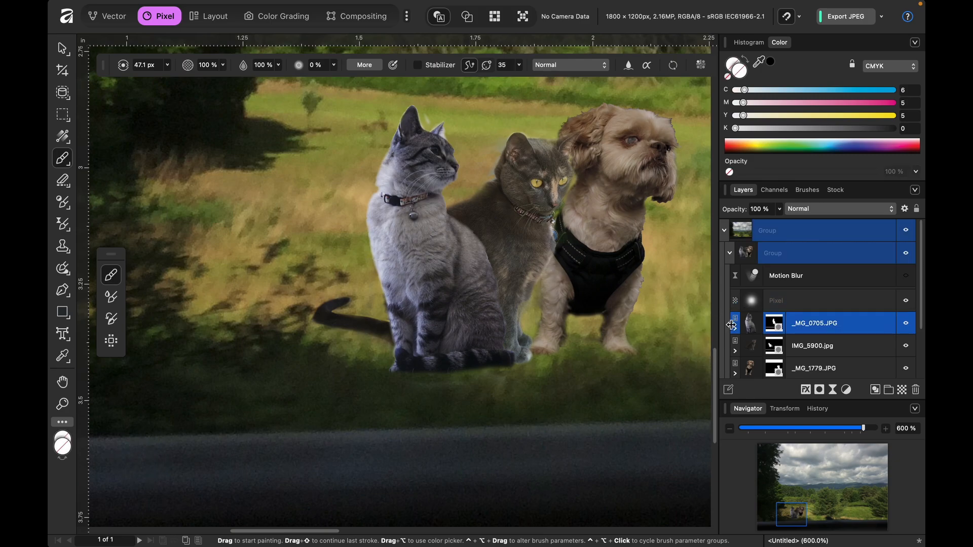
left_click(770, 61)
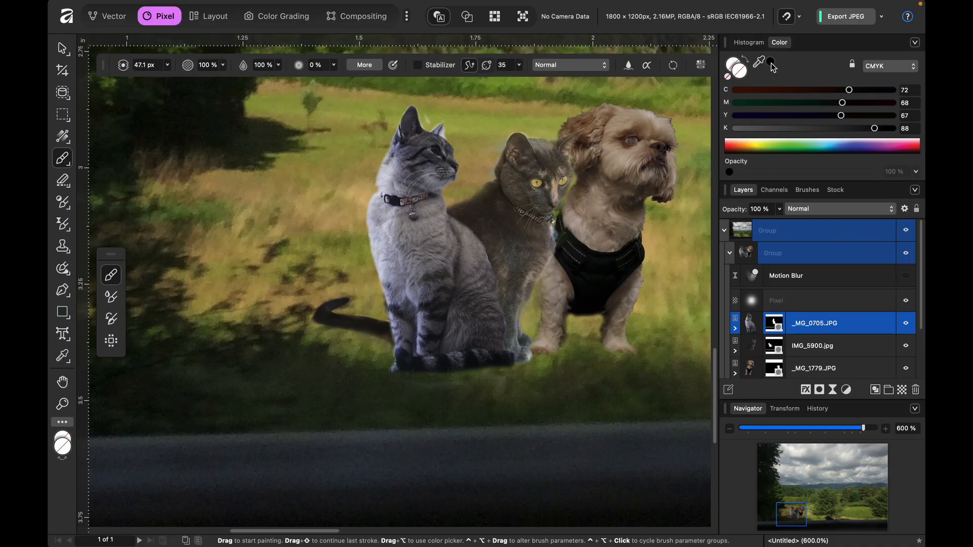
left_click_drag(874, 128, 925, 142)
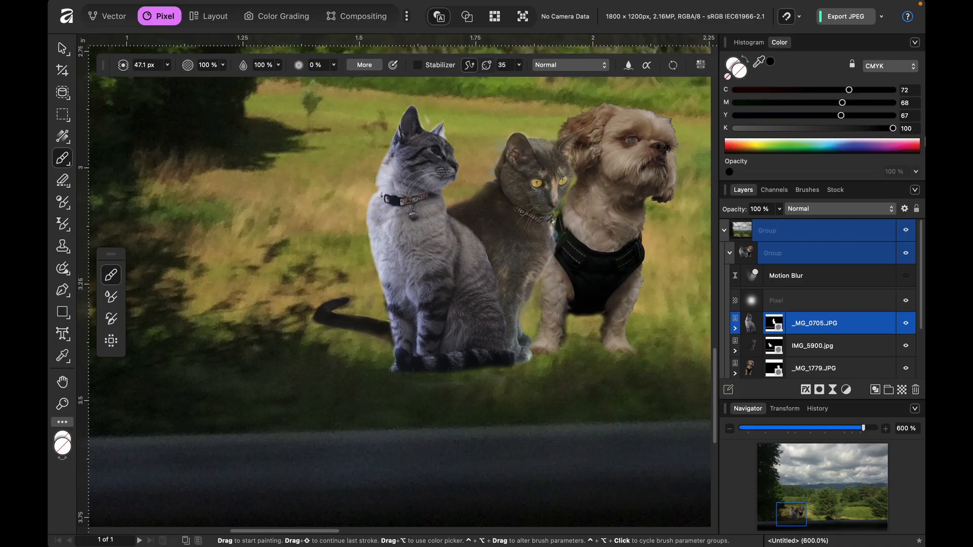
left_click_drag(390, 304, 393, 258)
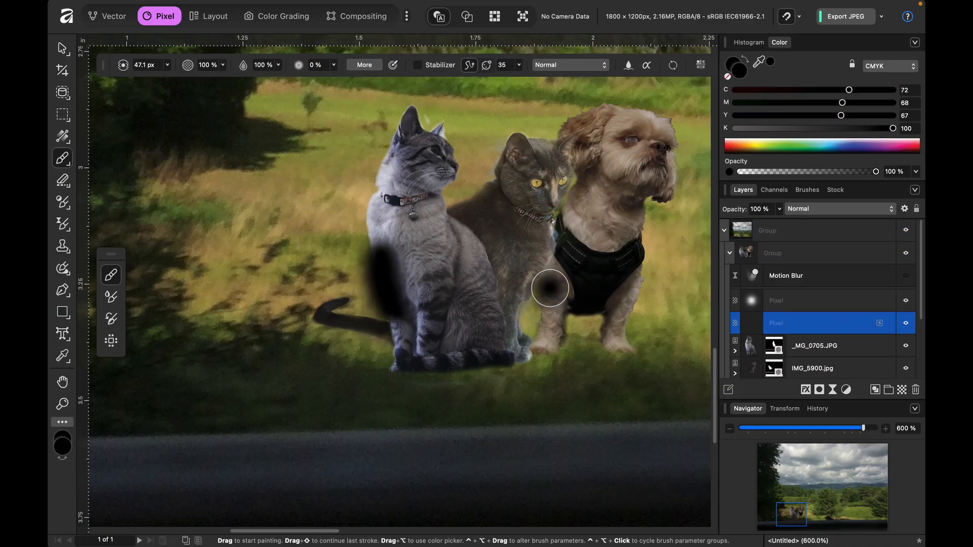
left_click(769, 306)
key("super+e")
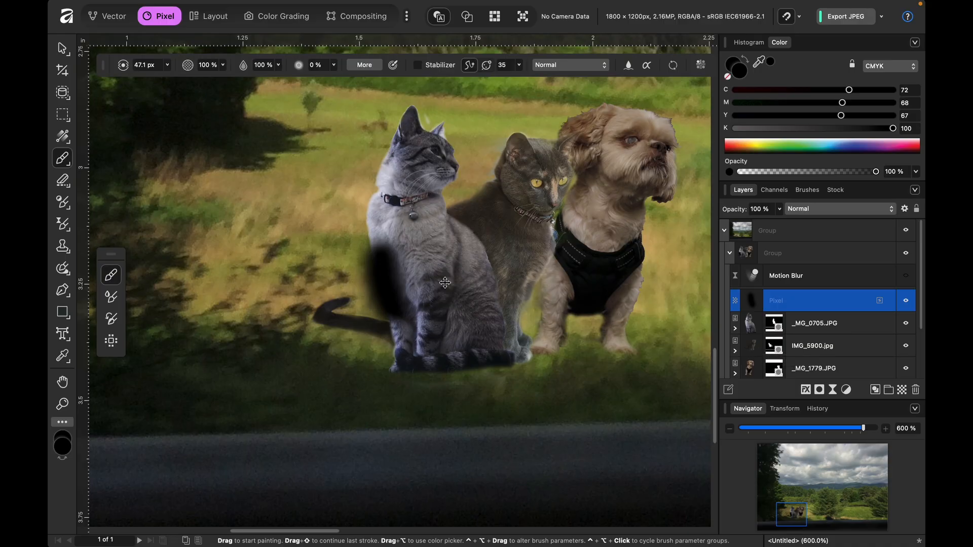
- Undo the test brush marks and the pixel layers added above the grey cat
key("super+shift+n")
key("super+z")
key("super+z")
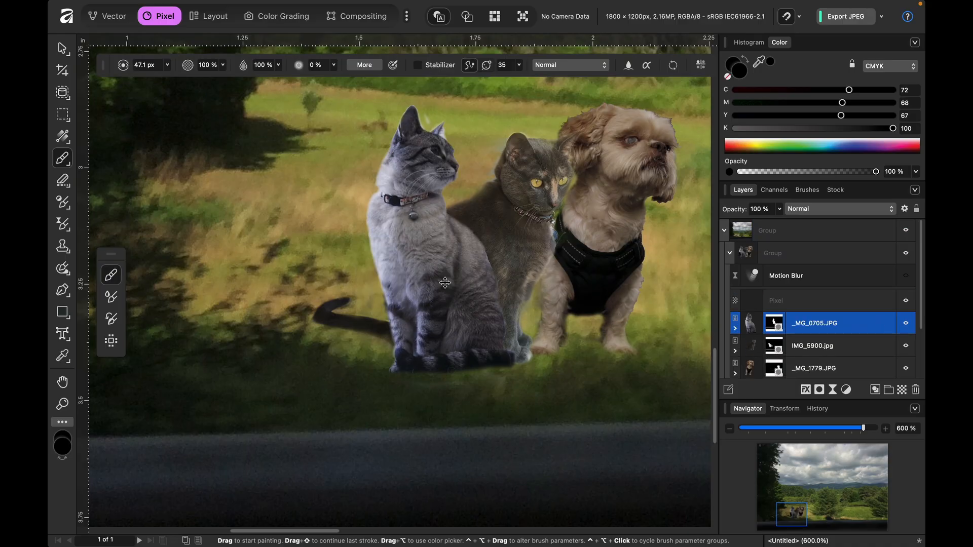
key("super+z")
key("super+z")
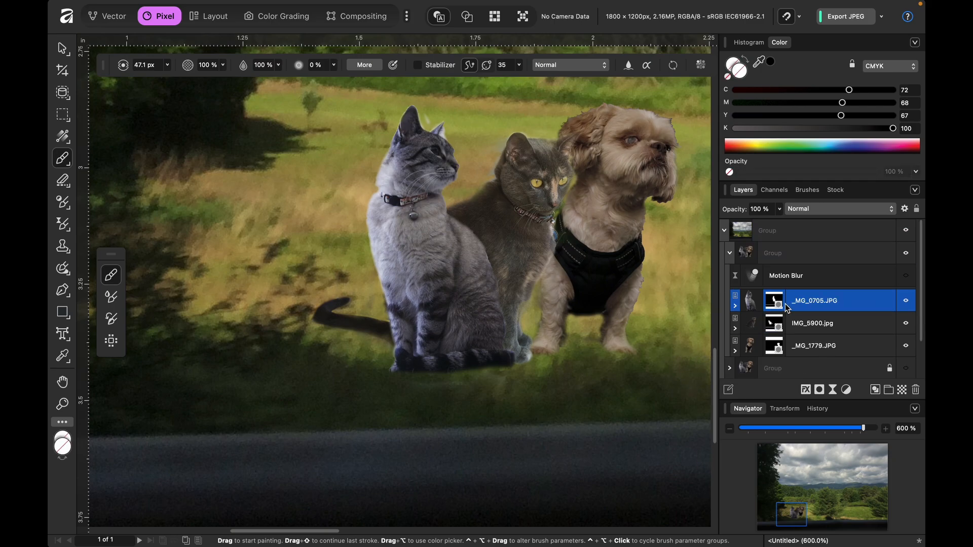
- Set the brush opacity to 36% after a black test stroke along the grey cat's back, and delete that stroke's pixel layer
mouse_move(374, 170)
left_mouse_down()
mouse_move(387, 290)
mouse_move(383, 189)
left_mouse_up()
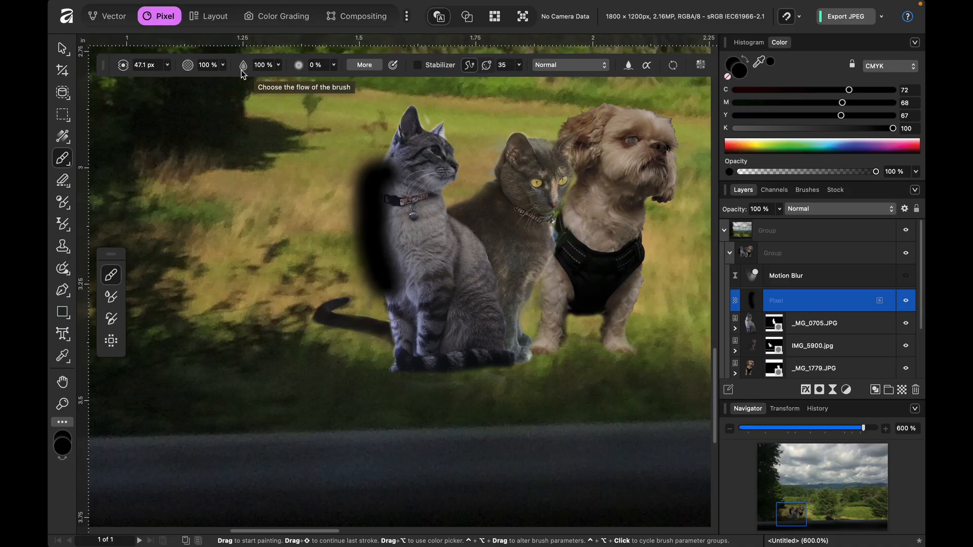
left_click(223, 65)
left_click(157, 80)
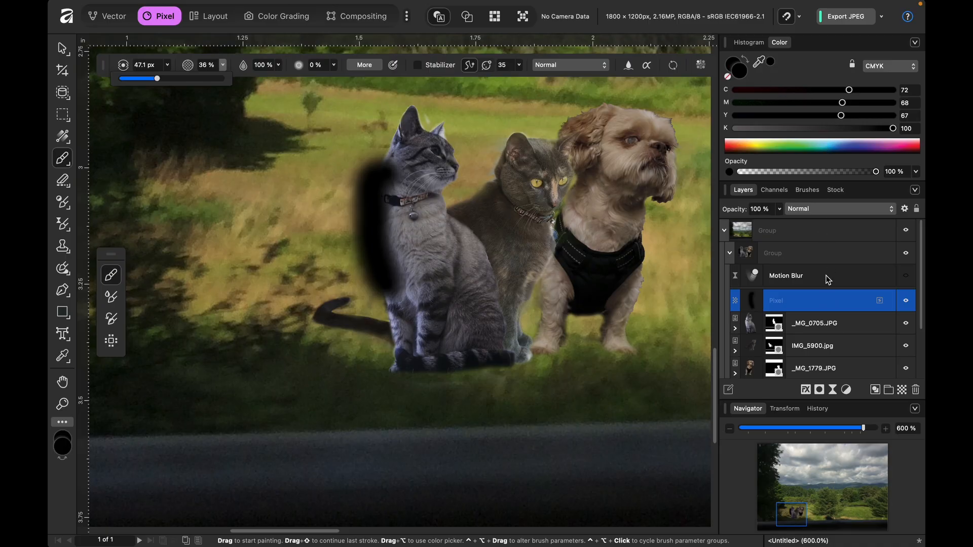
key("Delete")
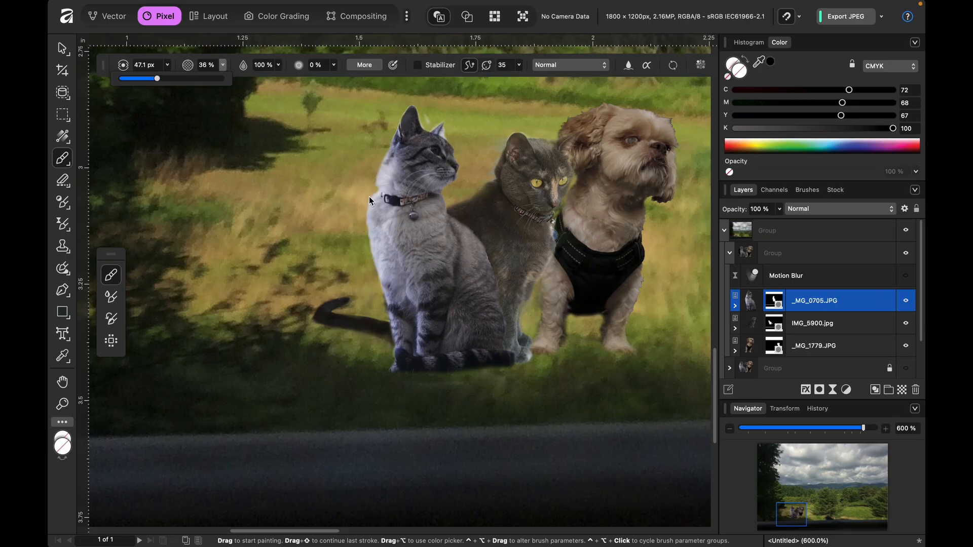
- Add a pixel layer above the grey cat and shade along its back in black with K at 88
scroll(374, 196, "up", 3)
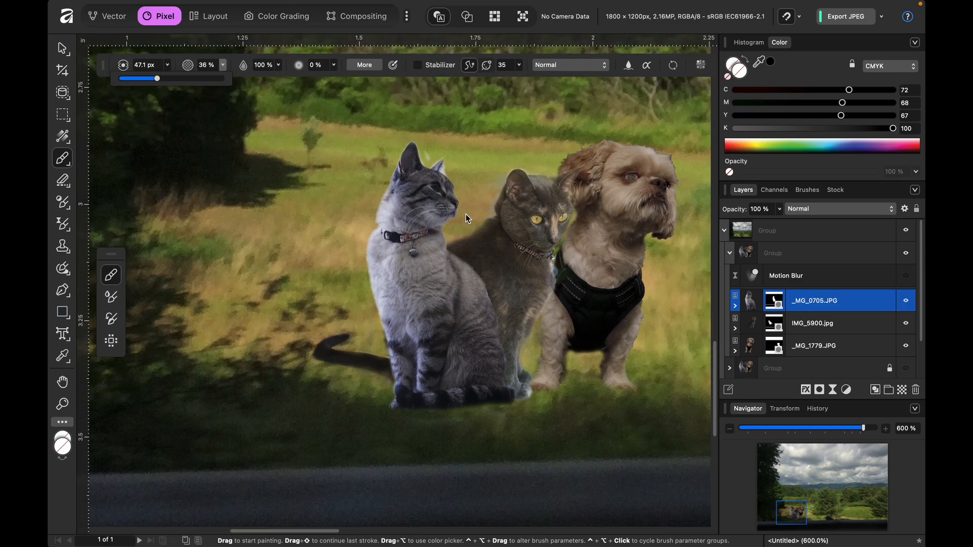
left_click(770, 62)
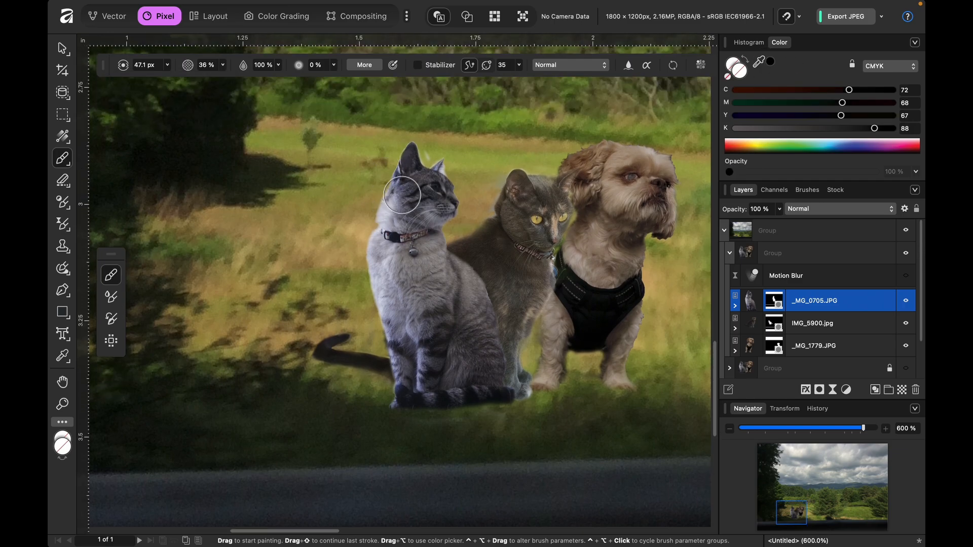
key("super+shift+n")
mouse_move(377, 242)
left_mouse_down()
mouse_move(396, 348)
mouse_move(386, 212)
mouse_move(391, 341)
left_mouse_up()
key("super+z")
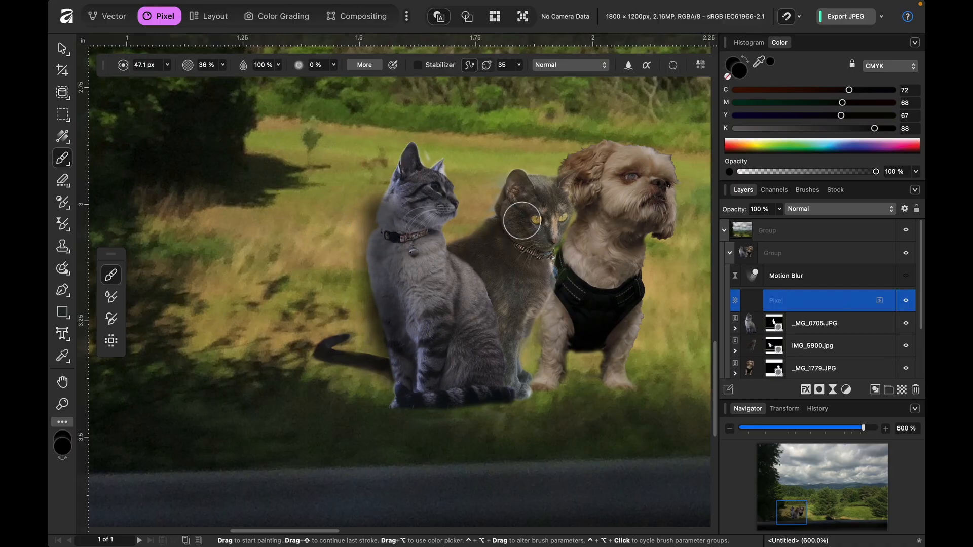
- Erase the shading that spills outside the grey cat's back with a 10.7 px eraser
left_click(63, 180)
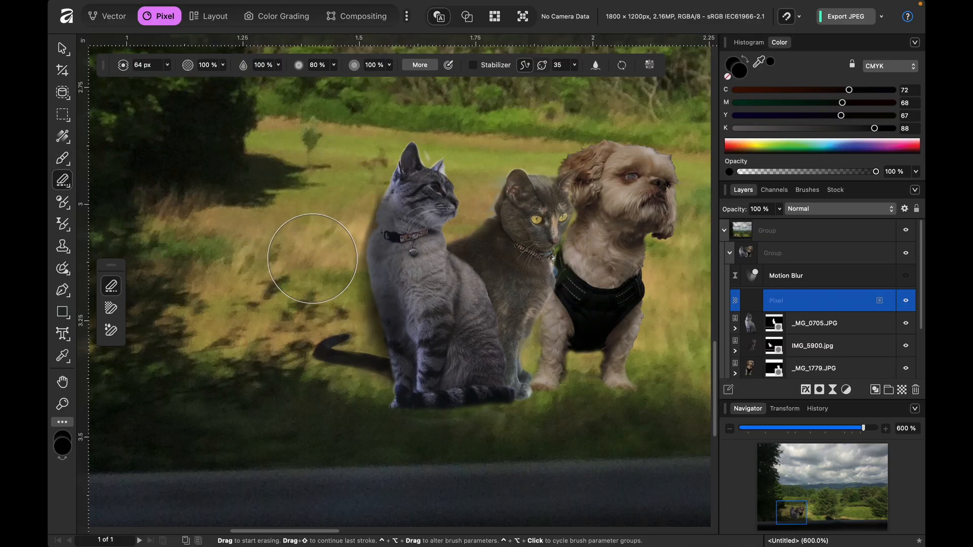
key("bracketleft")
key("bracketleft")
key("bracketleft")
key("bracketleft")
key("bracketleft")
key("bracketleft")
key("bracketleft")
key("bracketleft")
key("bracketleft")
key("bracketleft")
key("bracketleft")
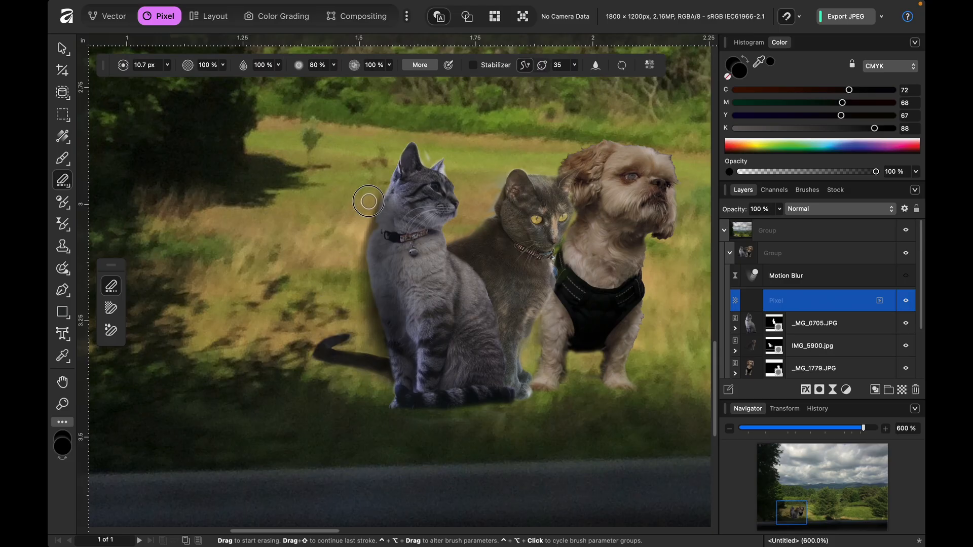
mouse_move(362, 230)
left_mouse_down()
mouse_move(357, 294)
mouse_move(340, 280)
mouse_move(358, 268)
mouse_move(382, 360)
left_mouse_up()
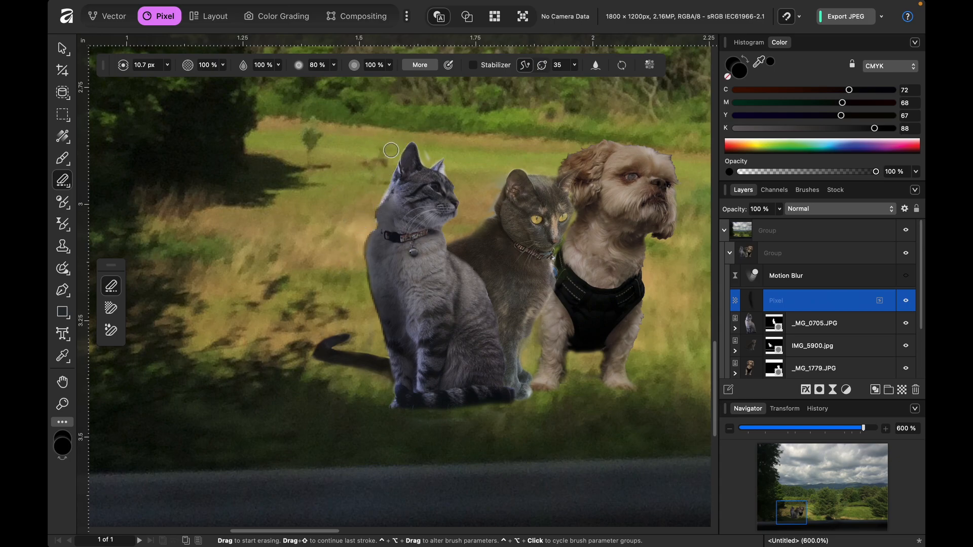
- Return to the Paint Brush and reduce its width to 10.9 px for work around the grey cat's head
scroll(391, 150, "up", 5)
scroll(390, 150, "left", 5)
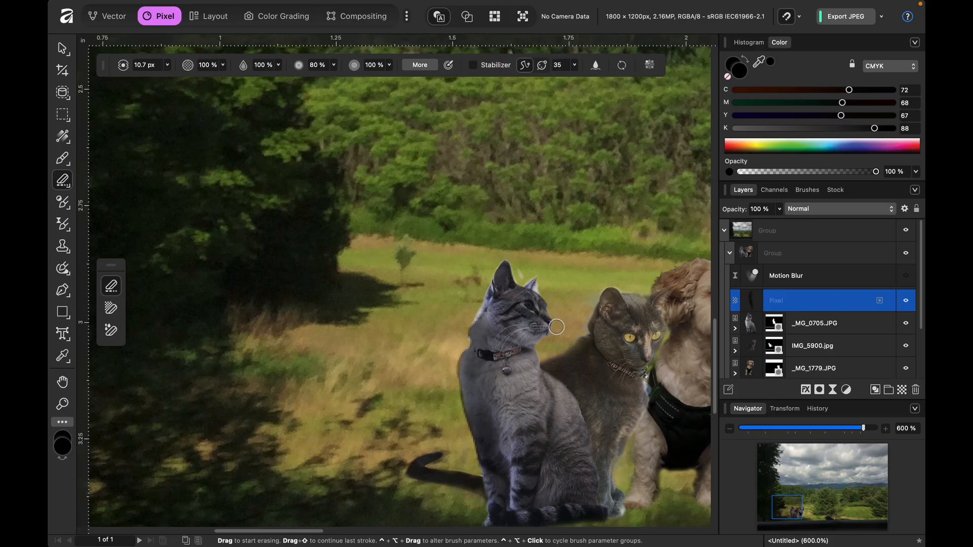
key("v")
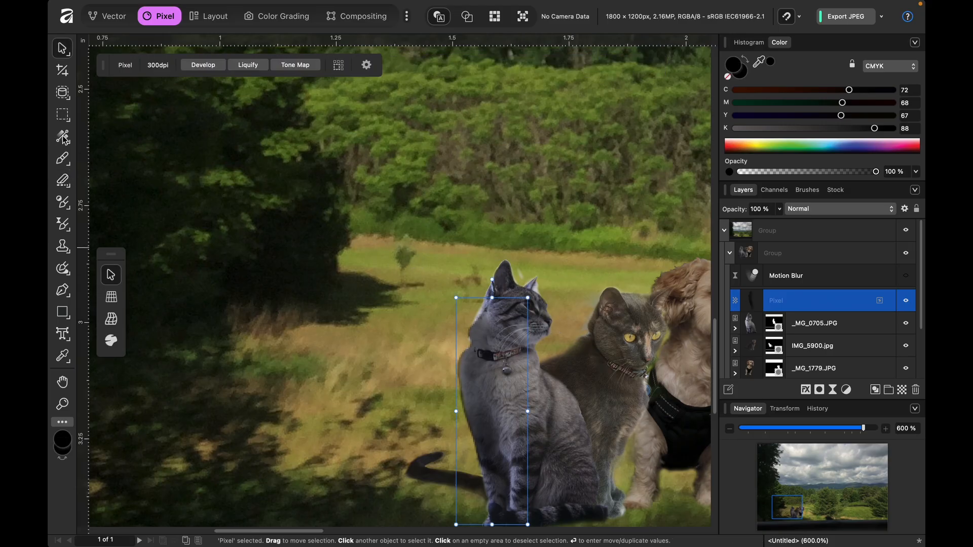
key("b")
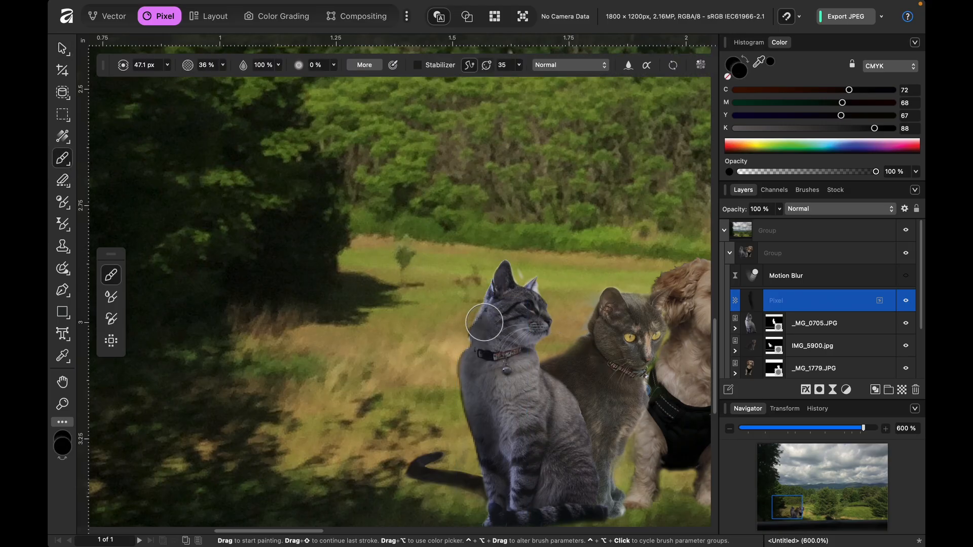
key("[")
key("[")
key("[")
key("[")
key("[")
key("[")
key("[")
key("[")
key("[")
key("[")
key("[")
key("[")
key("[")
key("[")
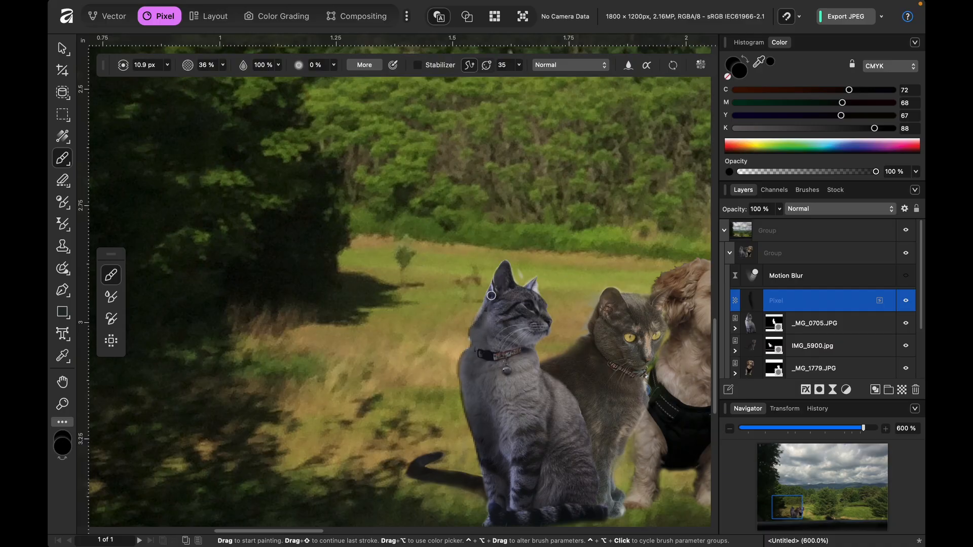
scroll(541, 385, "down", 2)
scroll(540, 385, "down", 1)
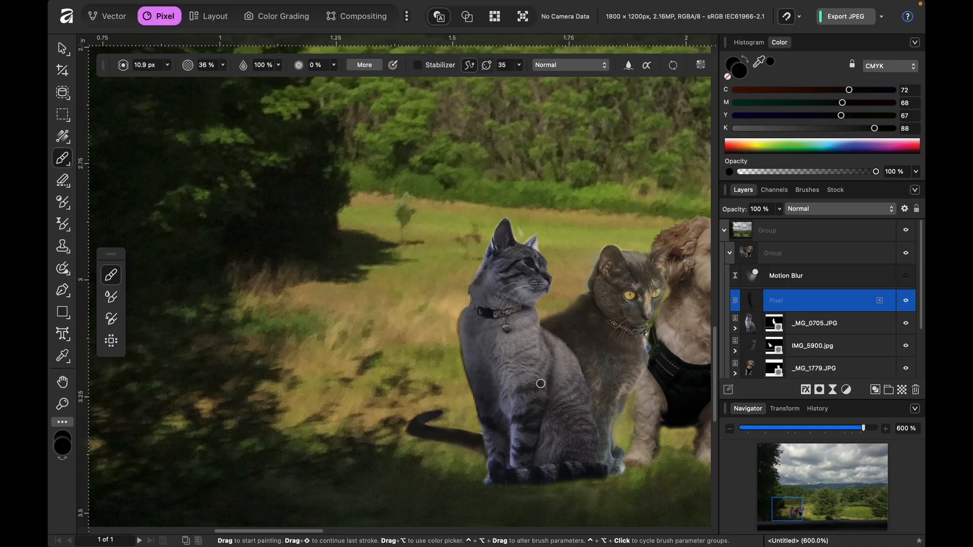
- Deselect the pixel layer and view the whole composite at 100%
key("super+1")
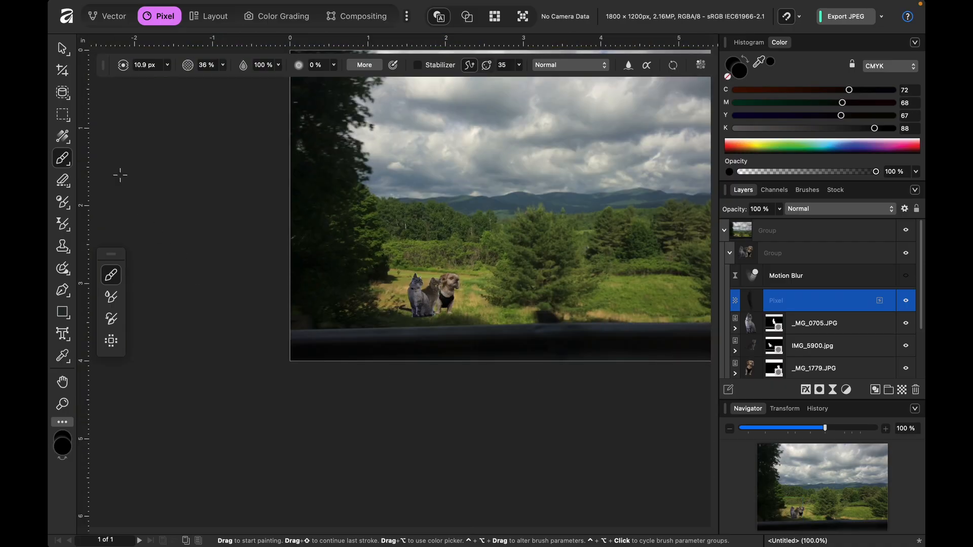
left_click(62, 48)
left_click(191, 263)
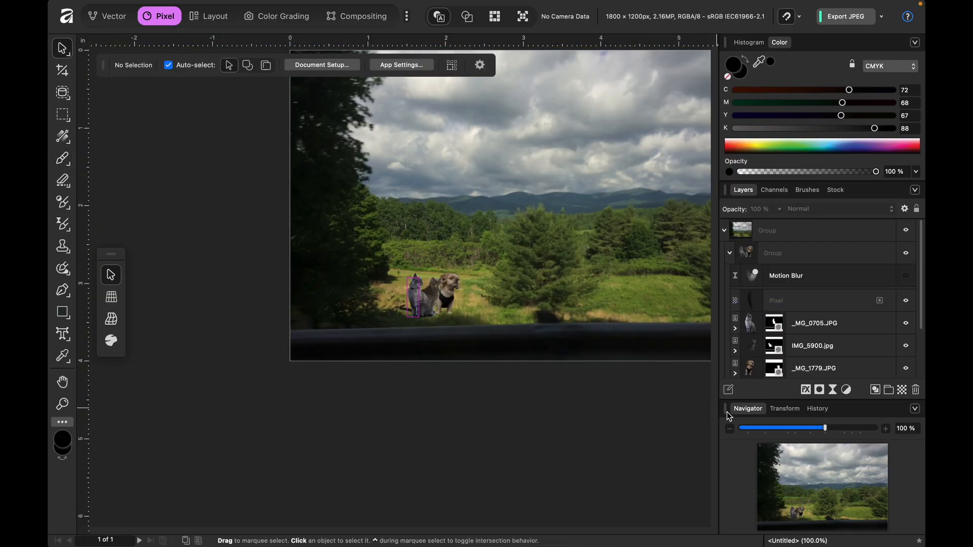
scroll(565, 410, "up", 4)
scroll(565, 411, "right", 4)
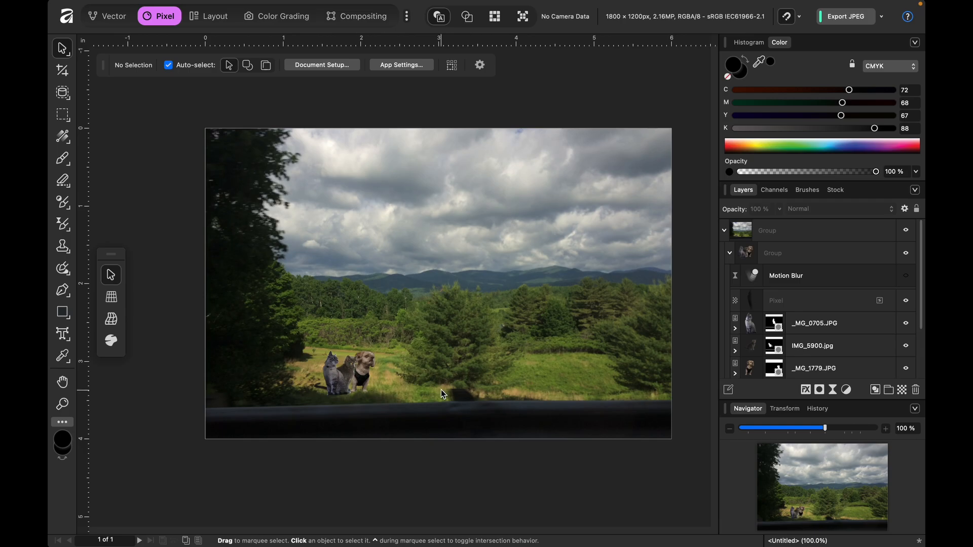
- Rename the painted pixel layer above the grey cat as SHADOW
left_click(747, 299)
double_click(780, 303)
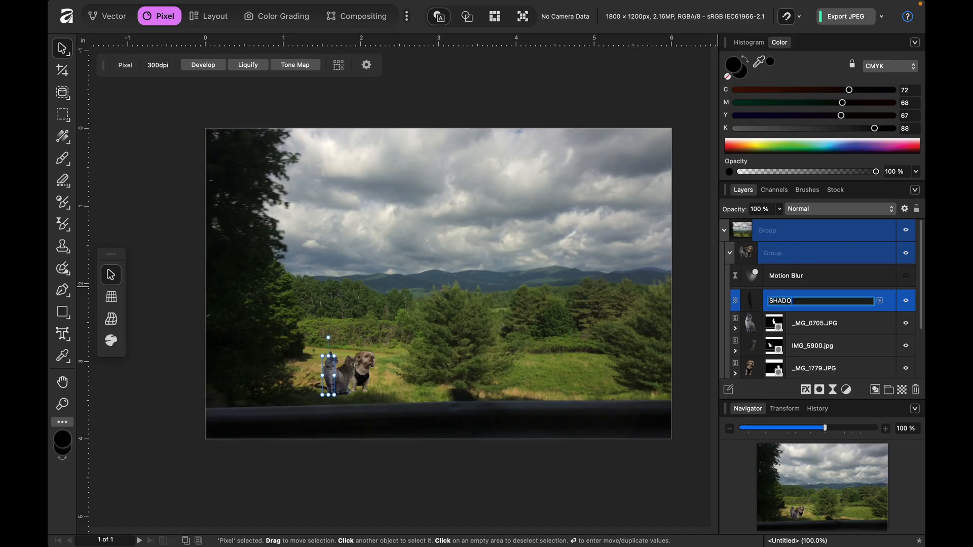
key("Return")
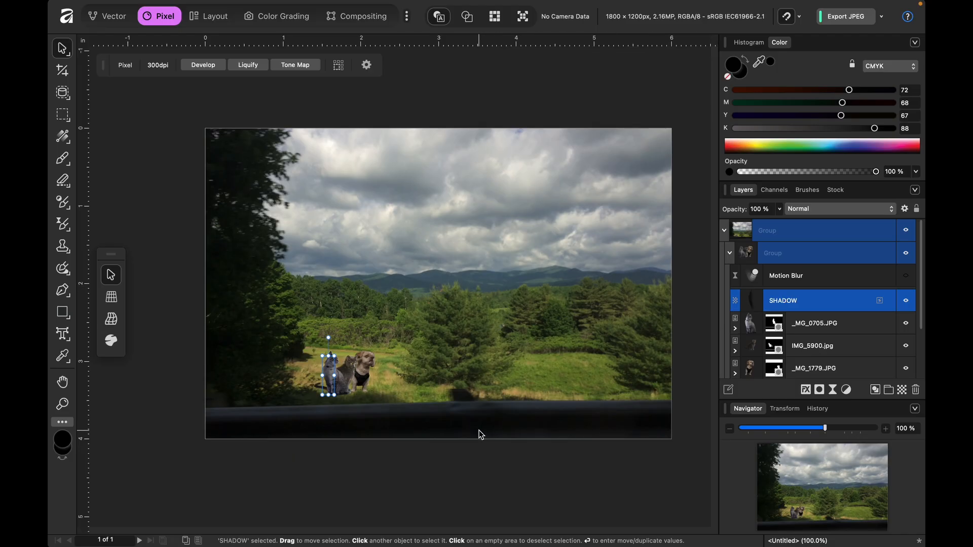
- Paint a small shadow stroke beside the dog's leg at 600% zoom with the 10.9 px brush
key("super+plus")
key("super+plus")
key("super+plus")
key("super+plus")
scroll(475, 430, "down", 8)
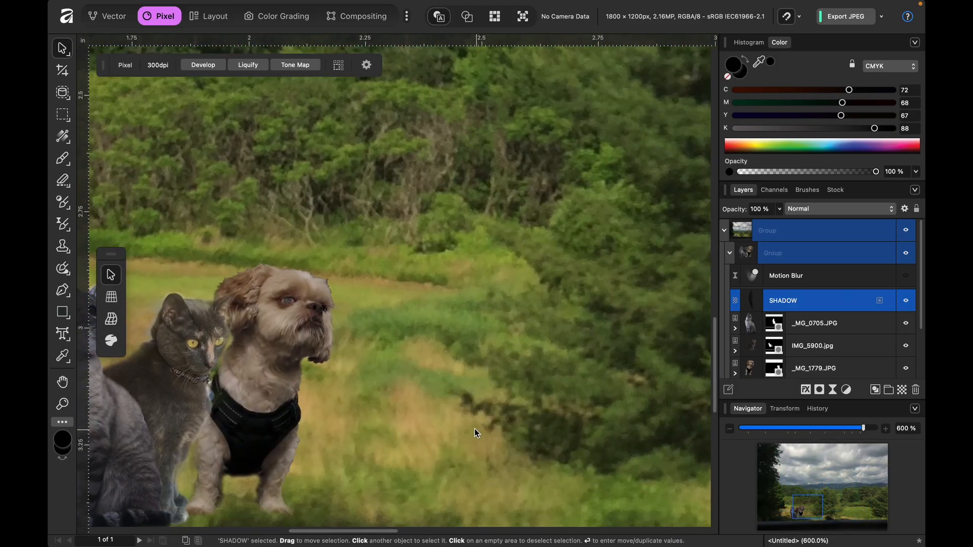
scroll(475, 429, "left", 4)
scroll(474, 429, "down", 2)
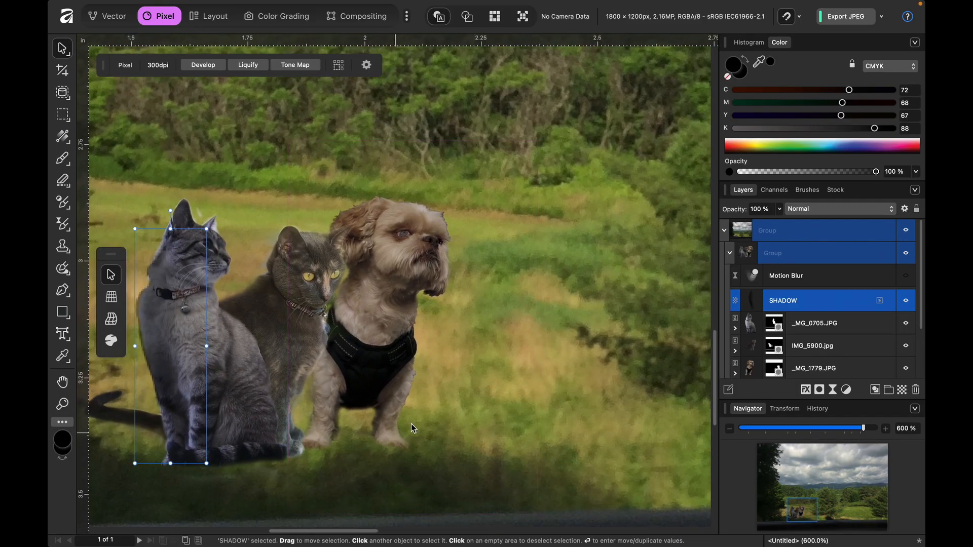
key("b")
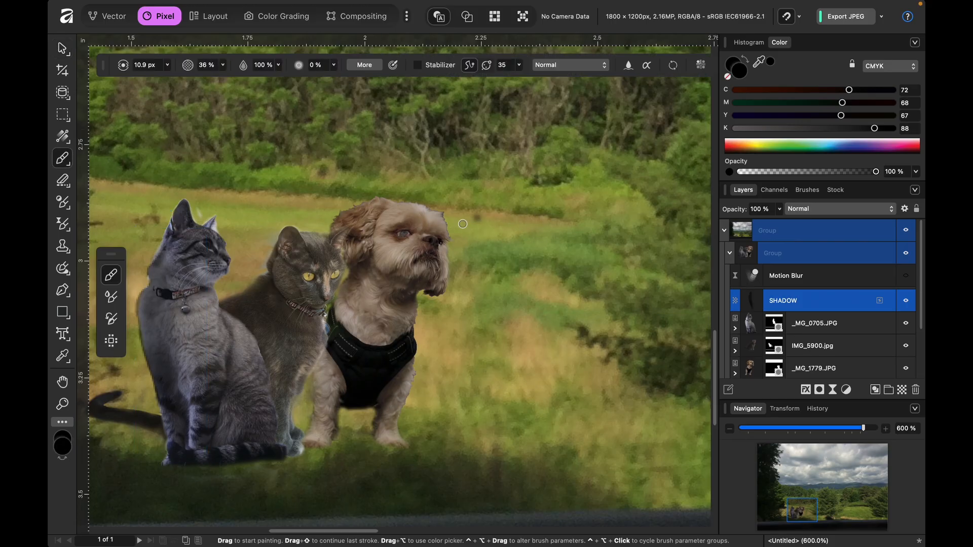
mouse_move(317, 421)
left_mouse_down()
mouse_move(310, 435)
mouse_move(325, 400)
mouse_move(322, 361)
mouse_move(316, 410)
left_mouse_up()
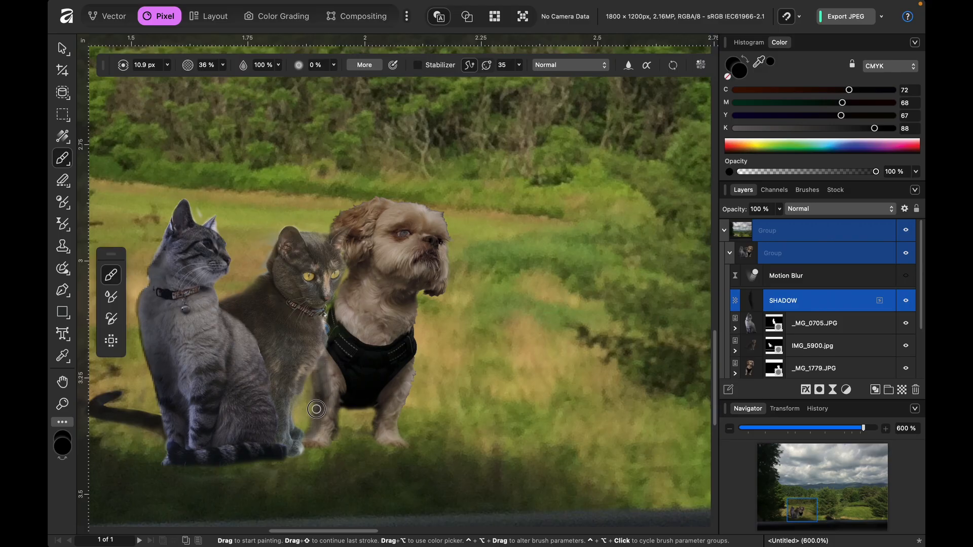
- Enlarge the brush to 50.8 px, and undo the dark test shading painted on the dog's chest
key("bracketright")
key("bracketright")
key("bracketright")
key("bracketright")
key("bracketright")
key("bracketright")
key("bracketright")
key("bracketright")
key("bracketright")
key("bracketright")
key("bracketright")
mouse_move(386, 266)
left_mouse_down()
mouse_move(372, 346)
mouse_move(381, 251)
mouse_move(378, 337)
left_mouse_up()
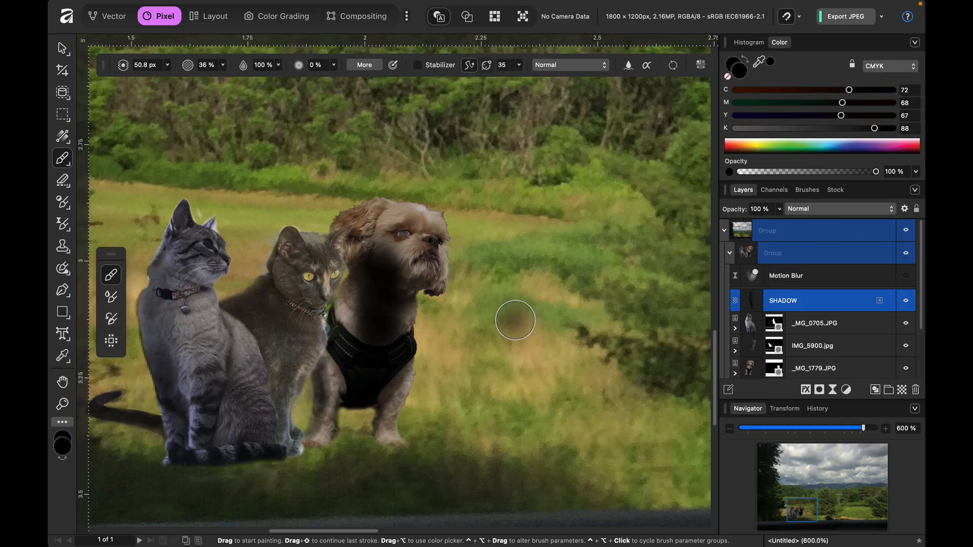
key("super+z")
key("super+z")
key("super+z")
key("super+z")
key("super+z")
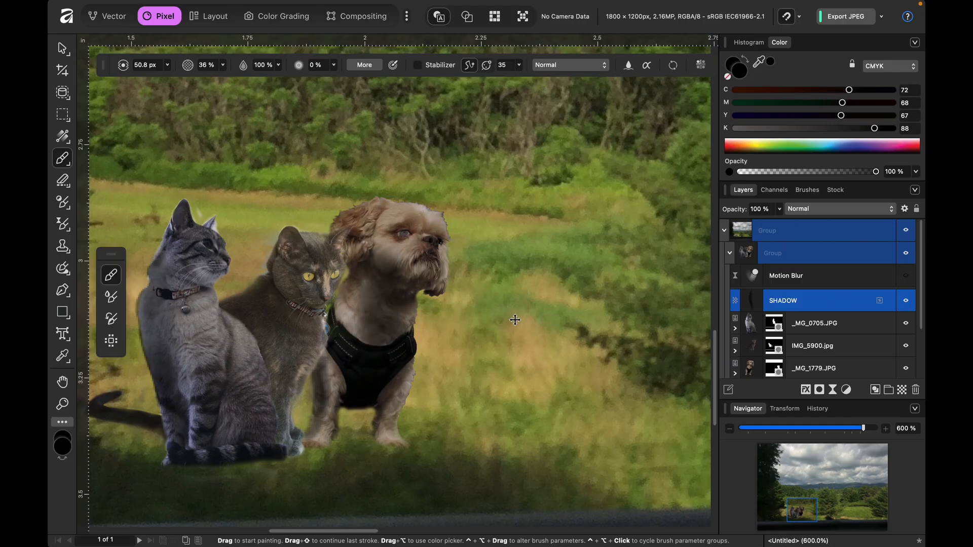
key("super+z")
key("super+z")
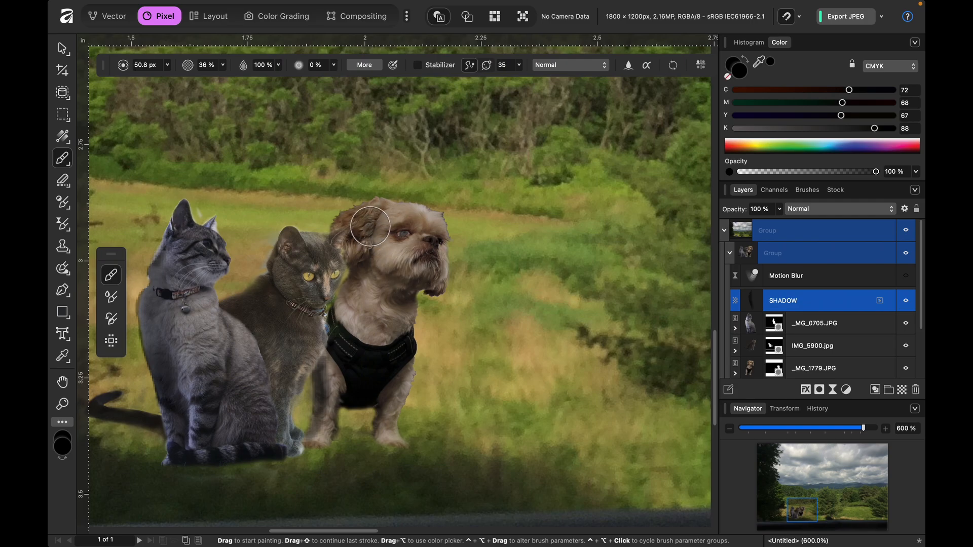
- Shade the dog from its ear down to the leg beside the dark cat, and erase the spill around that leg
mouse_move(368, 219)
left_mouse_down()
mouse_move(358, 229)
mouse_move(330, 402)
left_mouse_up()
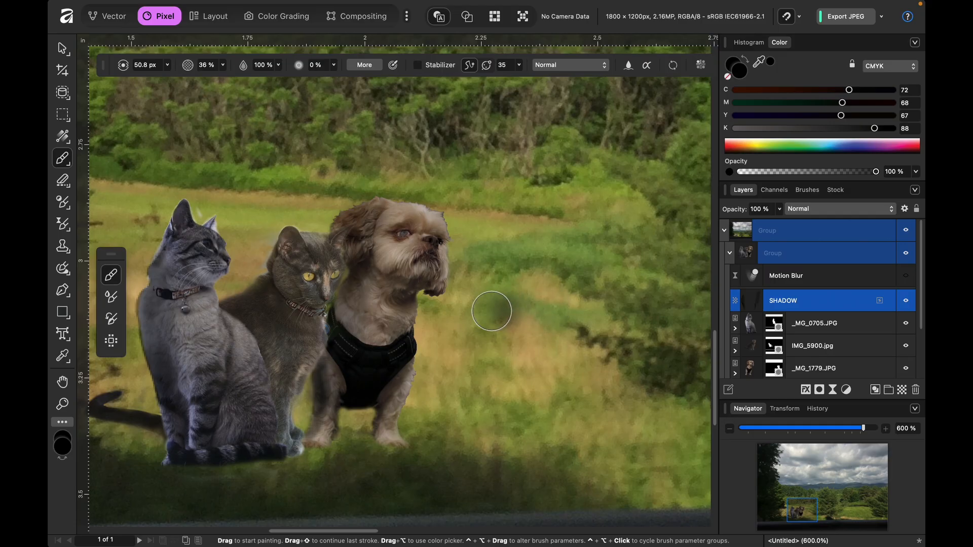
key("e")
left_click_drag(316, 386, 311, 426)
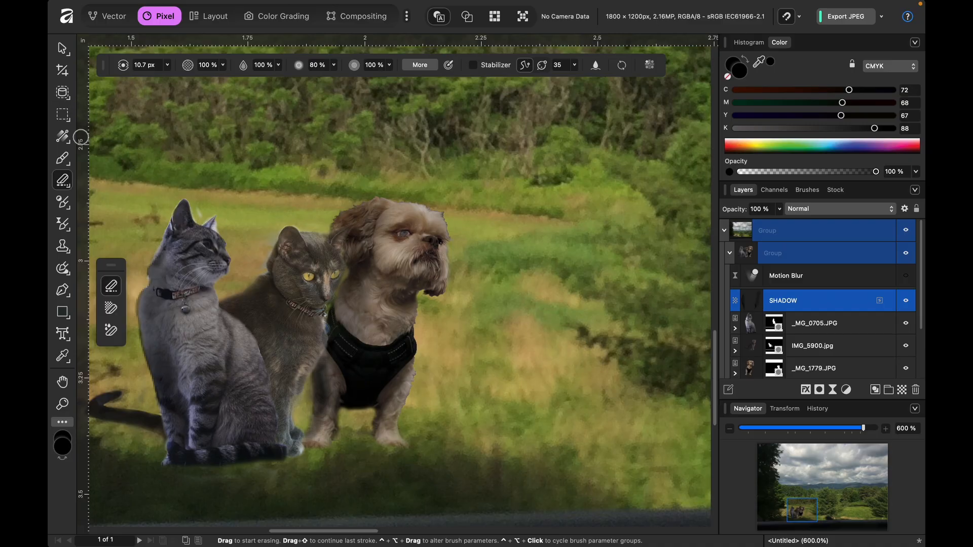
- Try erasing shadow on the dog's leg with the eraser opacity at 36, and undo that stroke
left_click(62, 158)
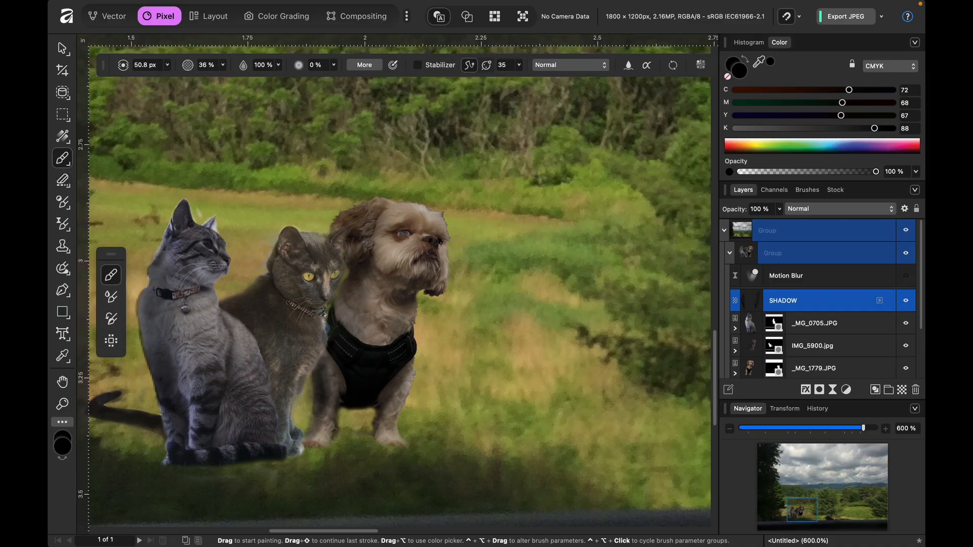
left_click(63, 182)
left_click(224, 65)
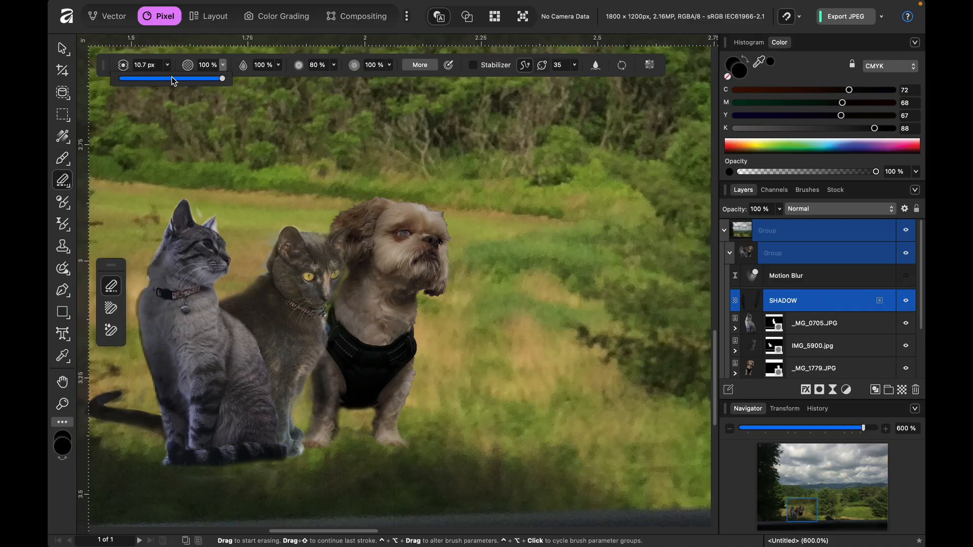
left_click(206, 65)
type("36")
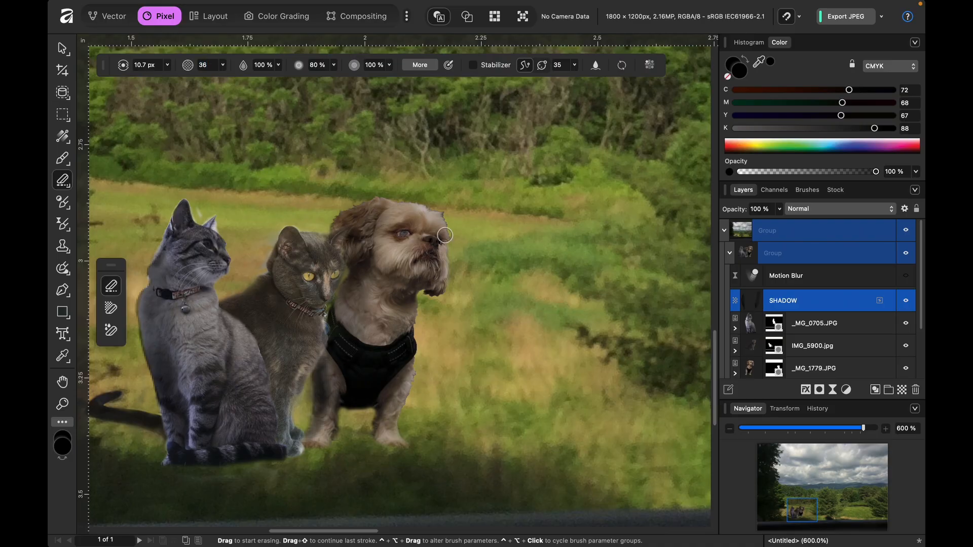
left_click_drag(320, 370, 316, 421)
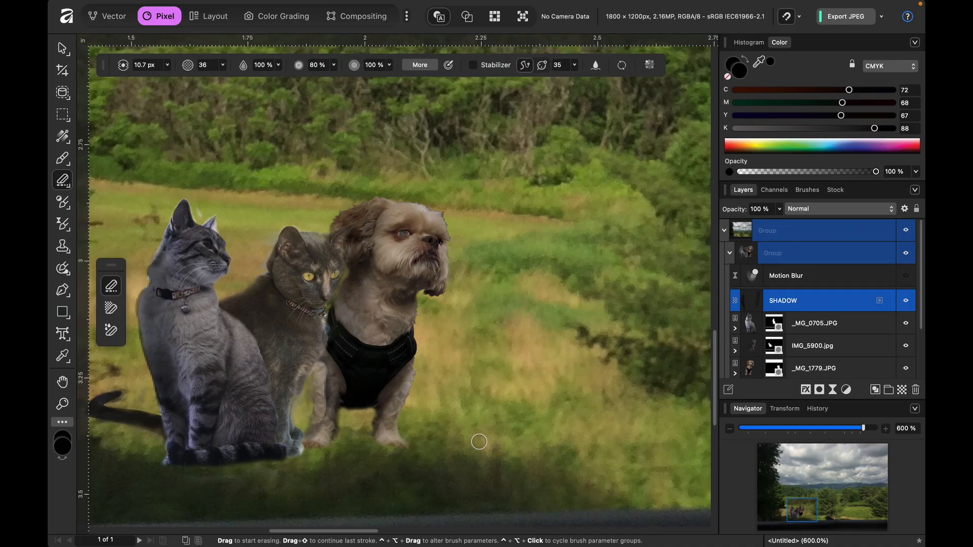
key("super+z")
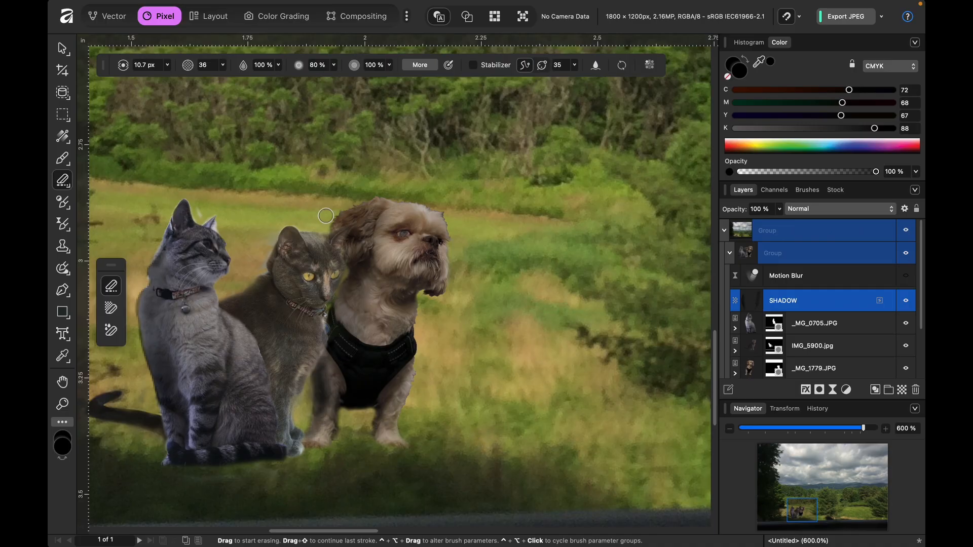
- Try erasing on the dog's leg with the eraser flow at 0%, and check the Paint Brush's flow for comparison
left_click(278, 65)
left_click_drag(282, 78, 102, 76)
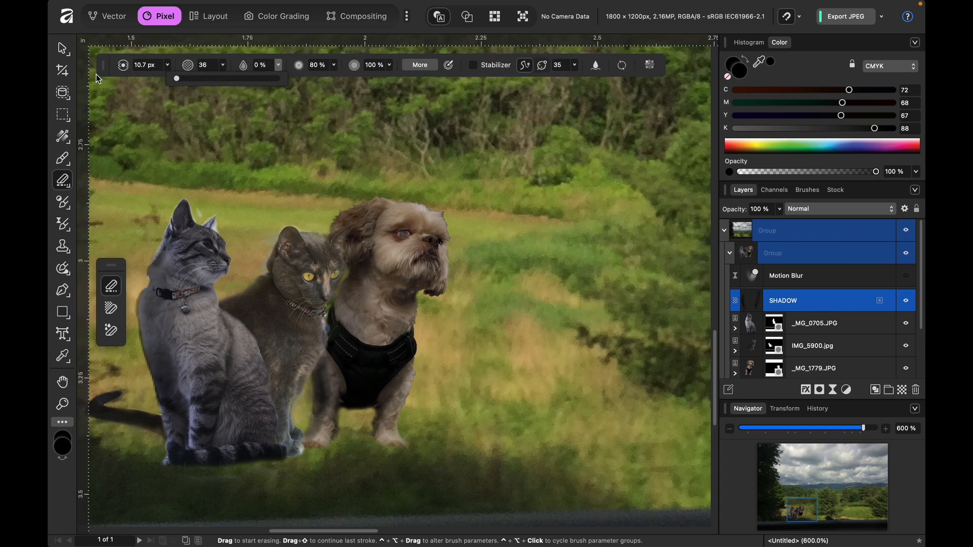
left_click(321, 370)
mouse_move(320, 381)
left_mouse_down()
mouse_move(313, 413)
mouse_move(320, 376)
left_mouse_up()
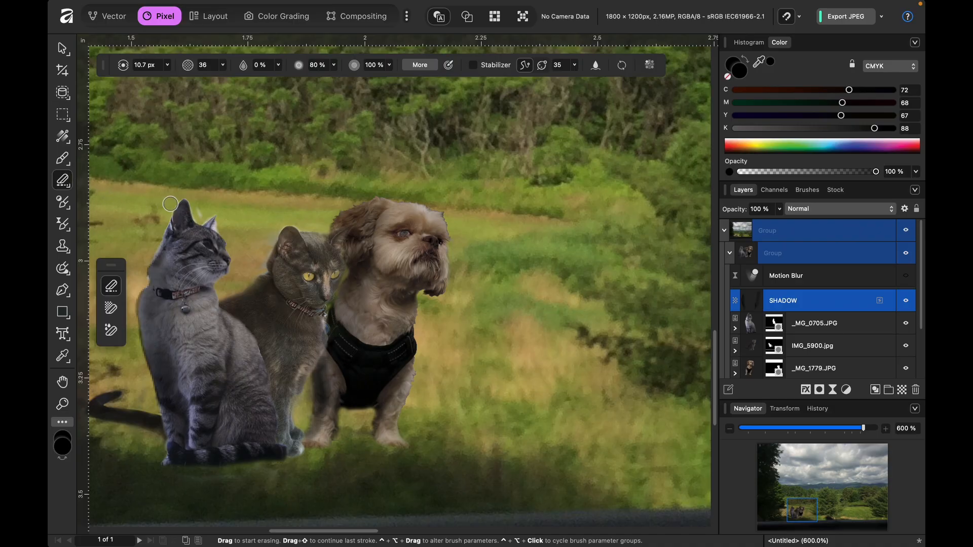
key("b")
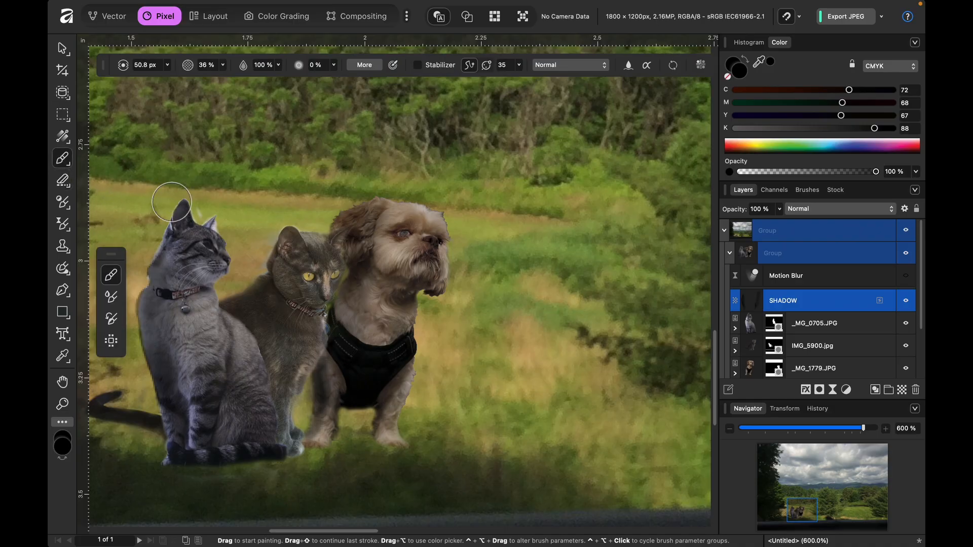
left_click(279, 64)
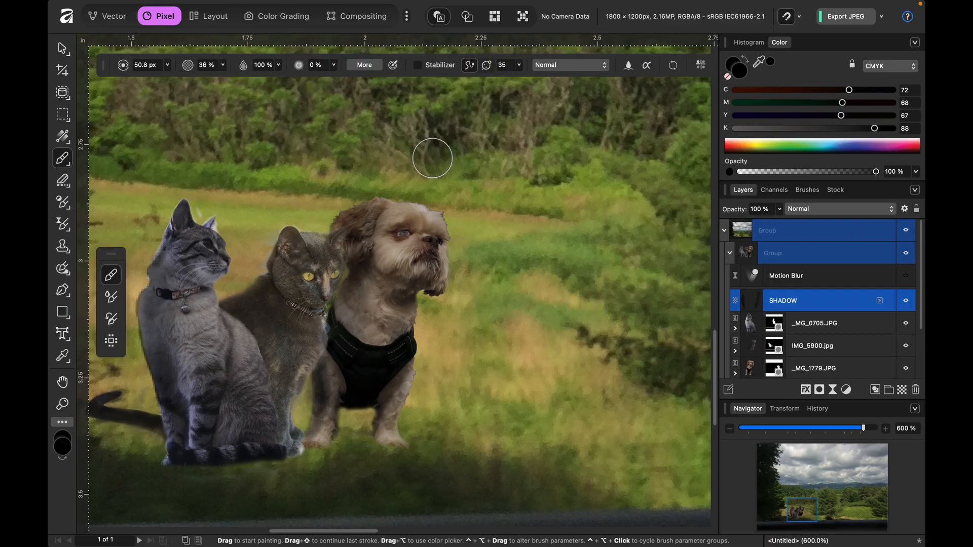
- Readjust the eraser's flow and erase shadow on the dog's leg beside the dark cat with the 10.7 px eraser
key("e")
left_click(278, 65)
left_click_drag(278, 79, 190, 102)
left_click(334, 65)
left_click(320, 379)
left_click_drag(322, 380, 321, 374)
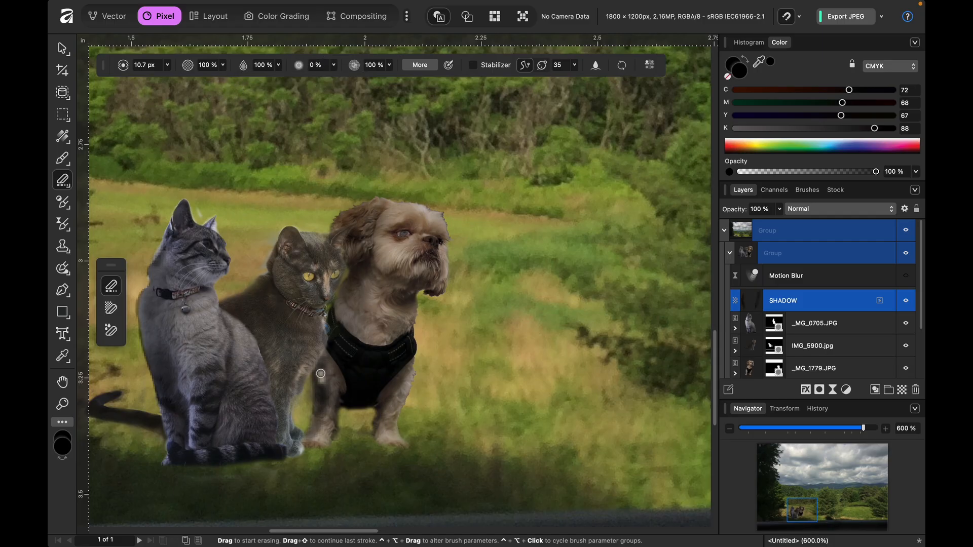
- Try erasing shadow down the dog's leg beside the dark cat with the eraser enlarged to 14.2 px, and undo that stroke
key("bracketright")
left_click_drag(321, 374, 325, 443)
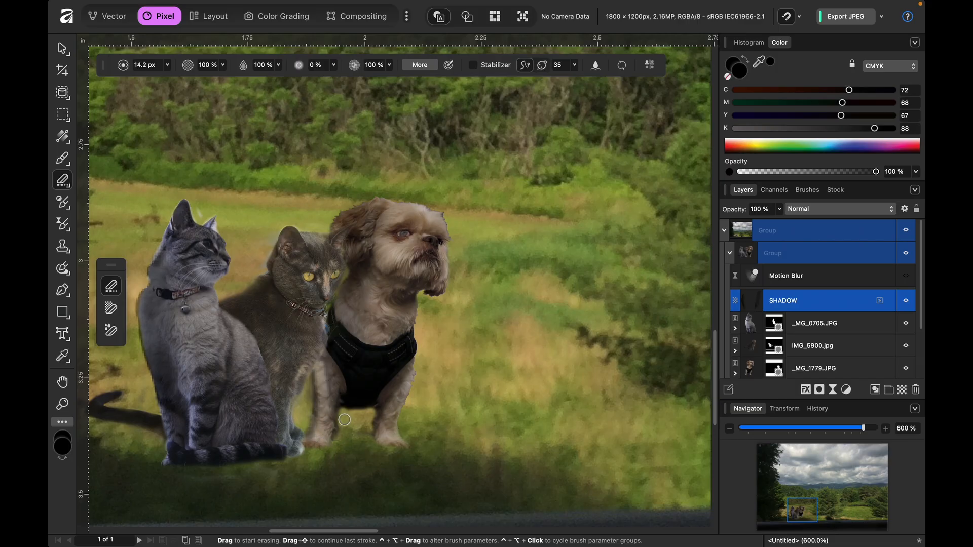
key("super+z")
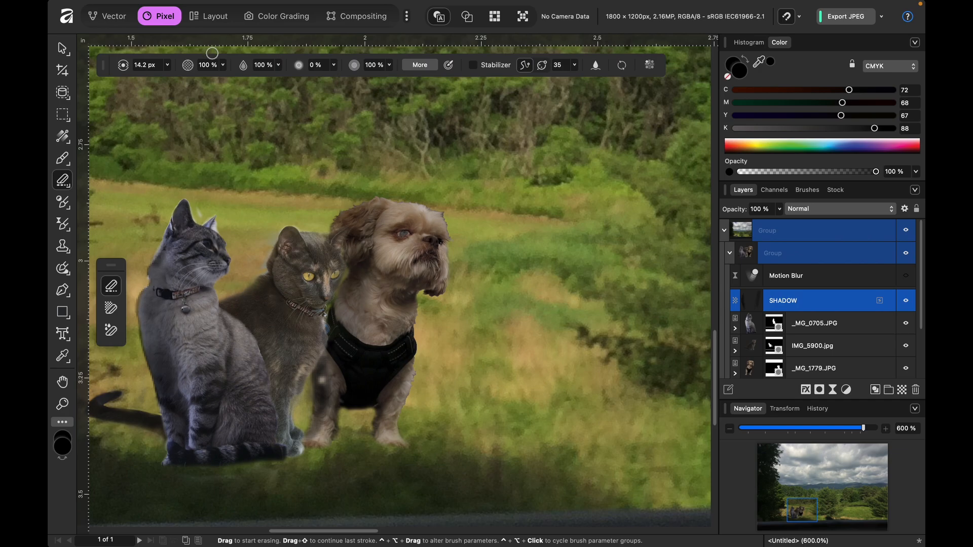
- Set the eraser's opacity to 35% and lighten the shadow on the dog's leg beside the dark cat
left_click(224, 65)
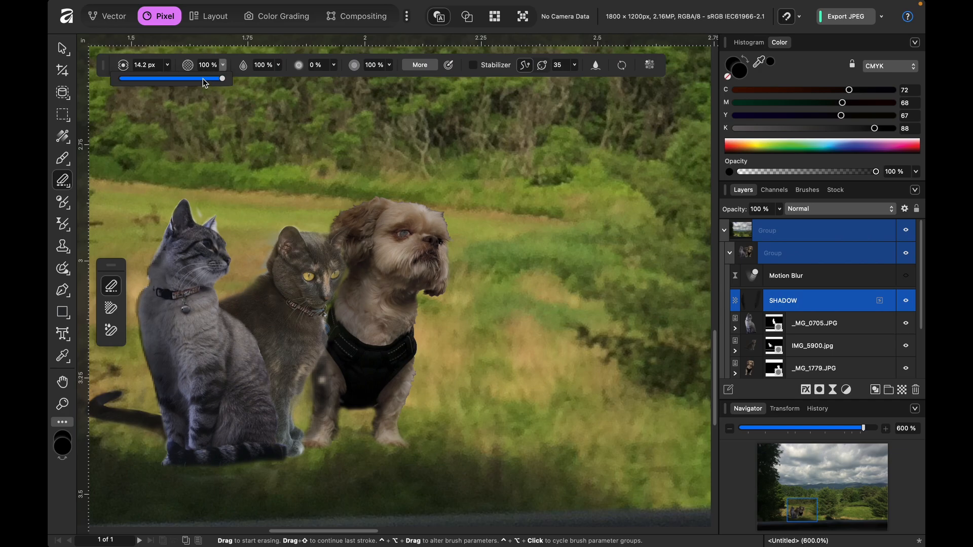
left_click(205, 65)
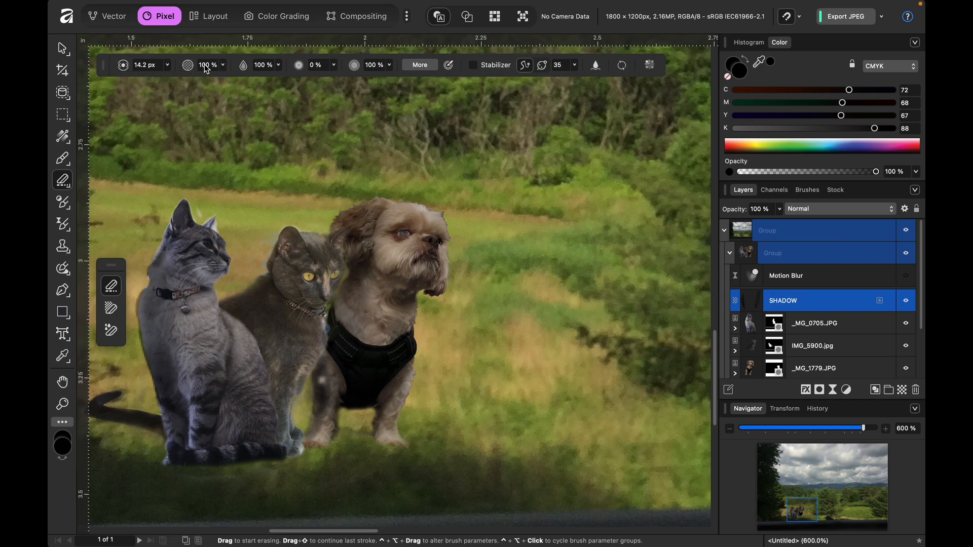
type("35")
key("Return")
left_click_drag(321, 375, 323, 409)
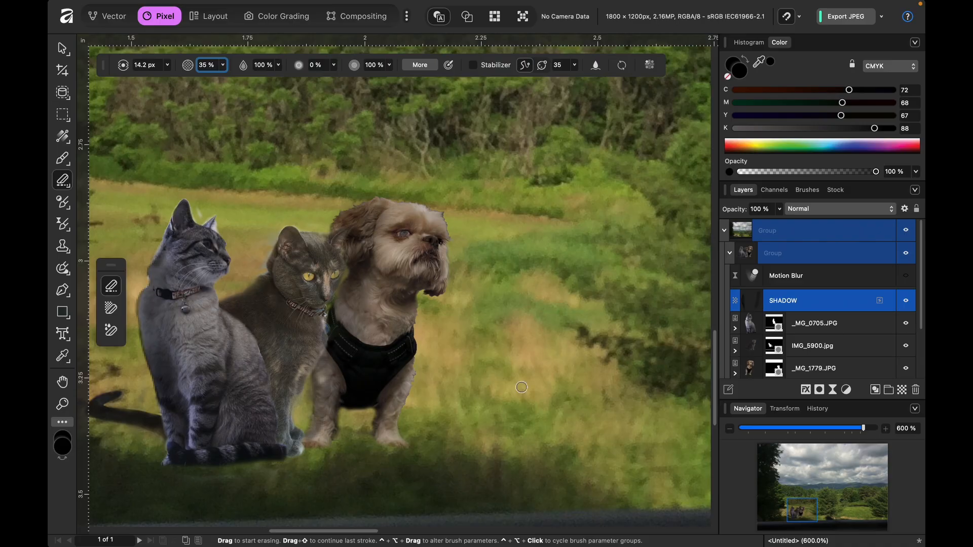
- Collapse the group of cats and dog, scale it up slightly from its upper-right corner, and deselect it
key("super+1")
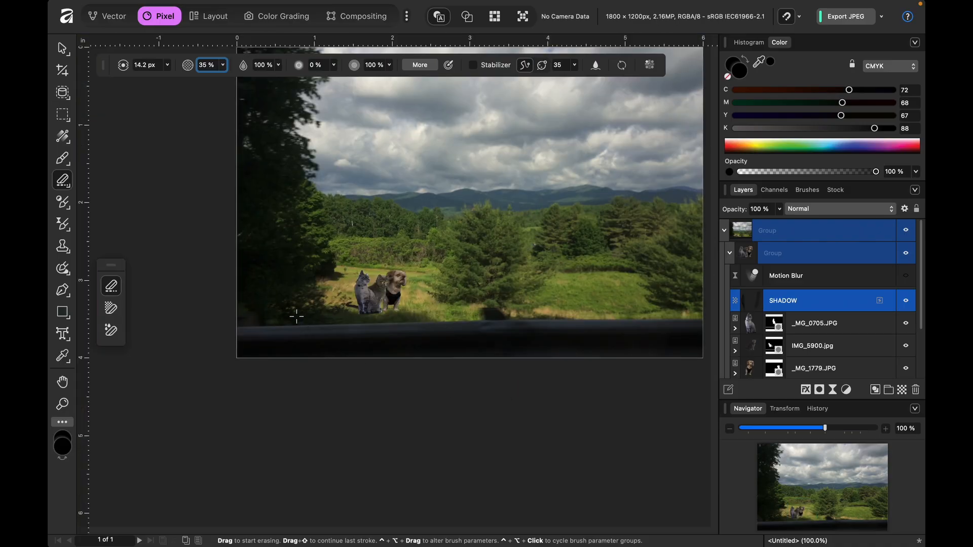
key("v")
left_click(315, 395)
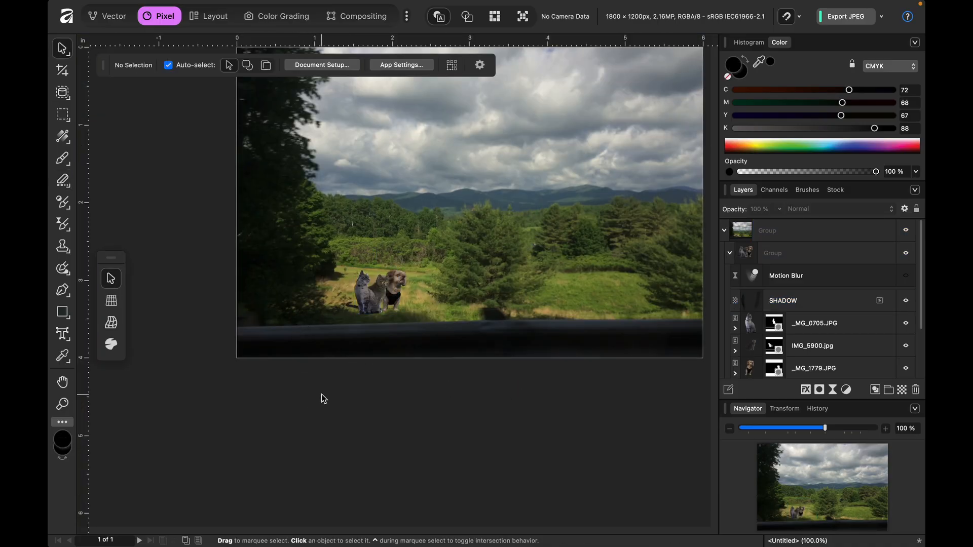
scroll(321, 394, "up", 3)
scroll(322, 394, "right", 2)
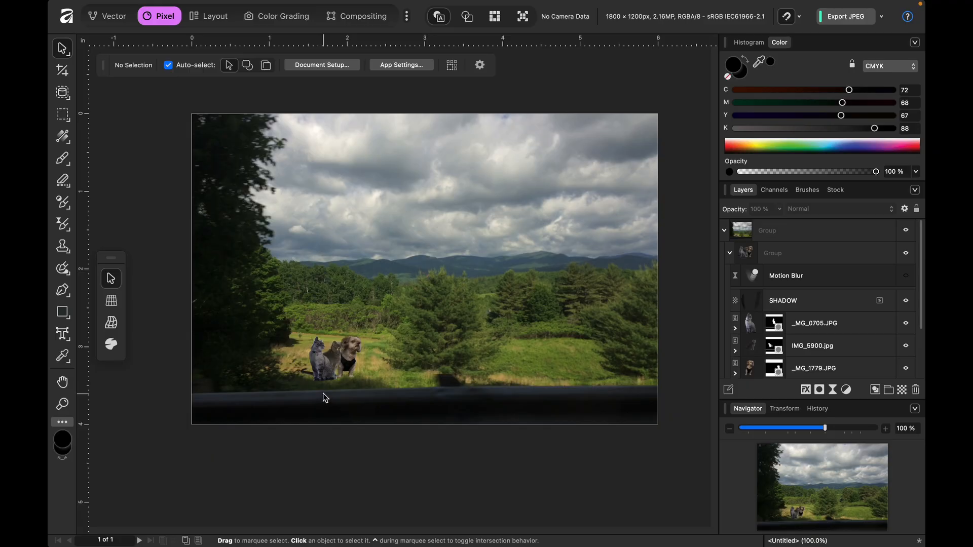
left_click(749, 256)
left_click(730, 253)
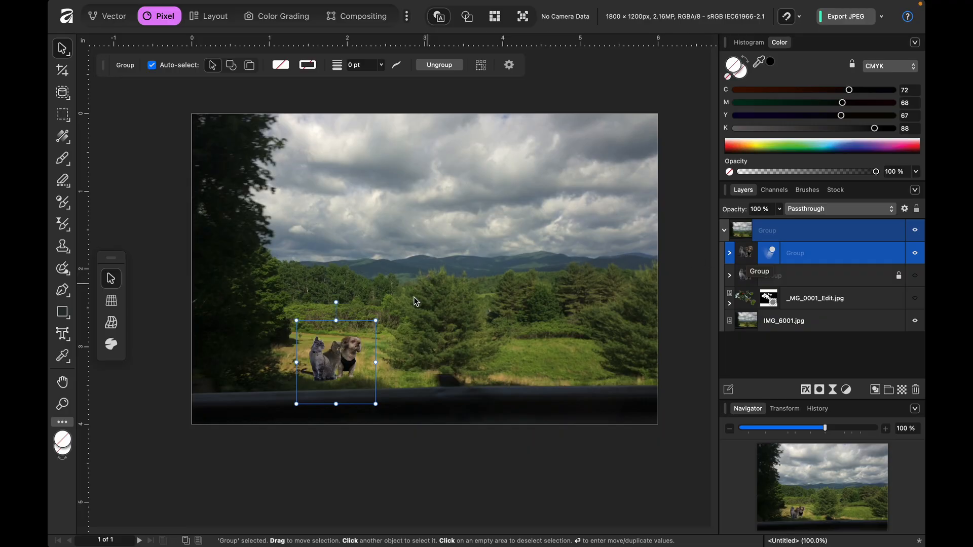
mouse_move(383, 315)
left_mouse_down()
mouse_move(398, 299)
mouse_move(381, 316)
left_mouse_up()
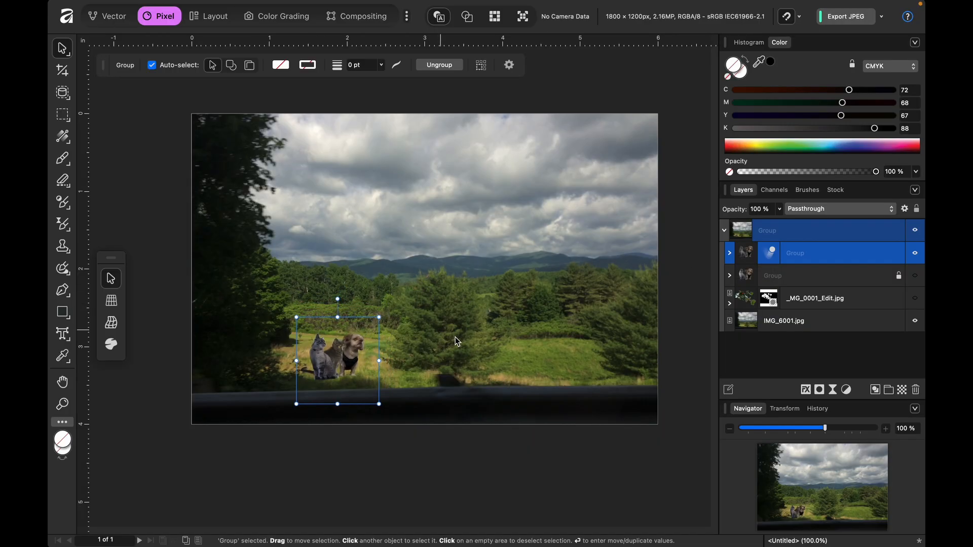
left_click(451, 448)
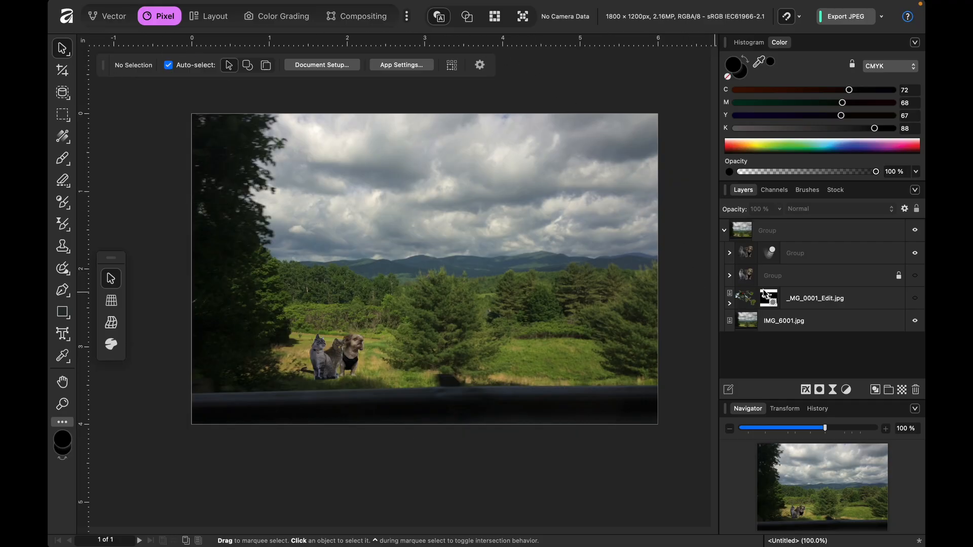
left_click(846, 391)
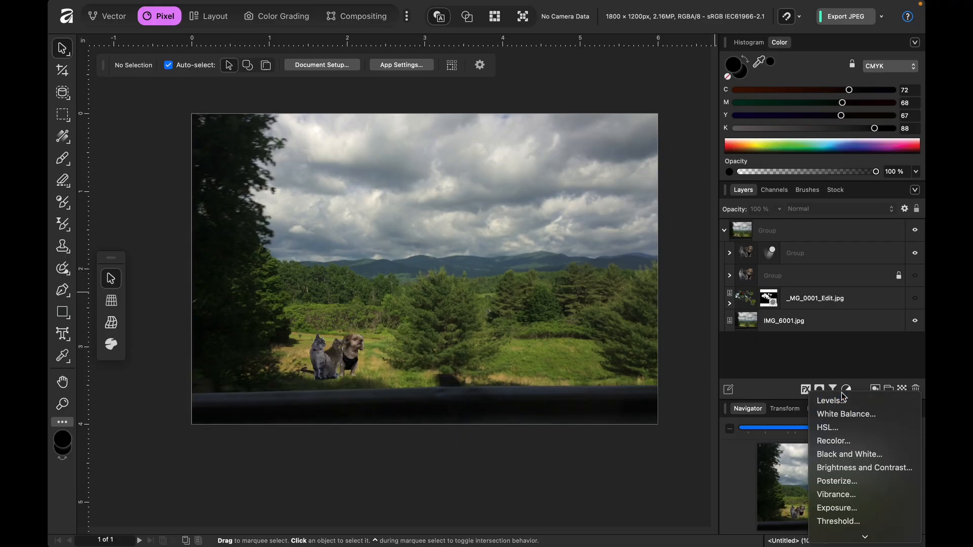
left_click(877, 357)
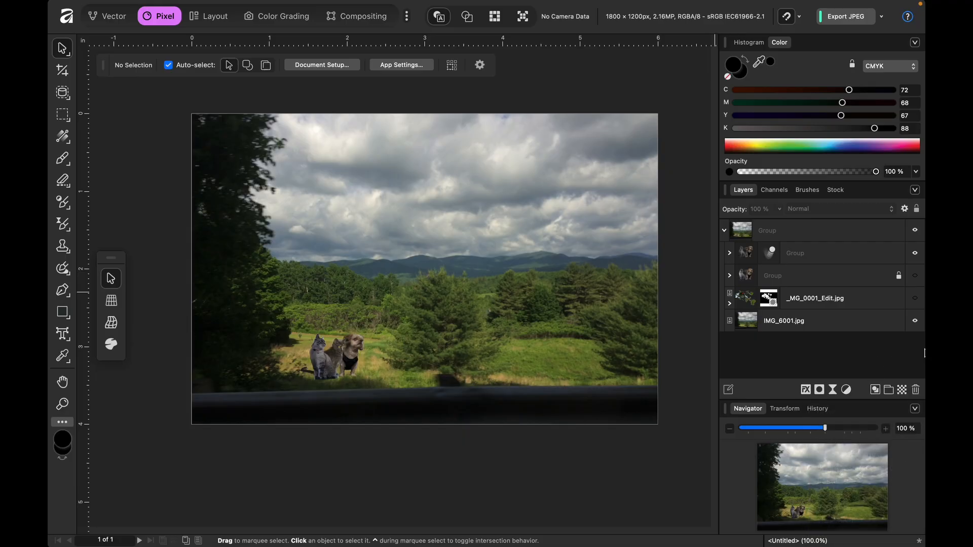